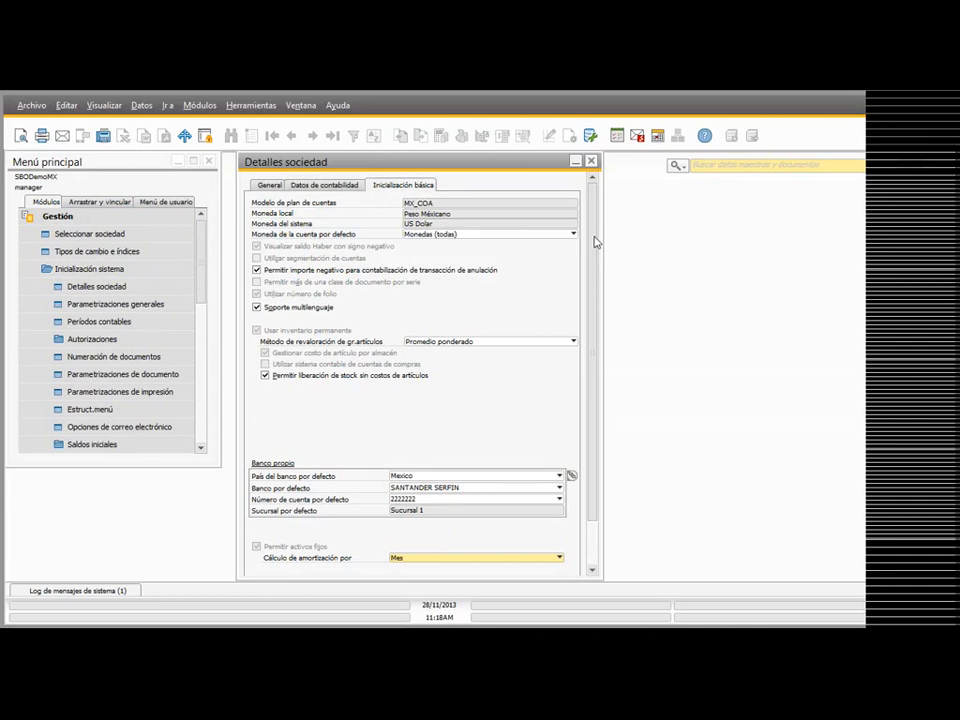
Step: Examine the options for Cálculo de amortización por in the company details and close them without changes
click(425, 508)
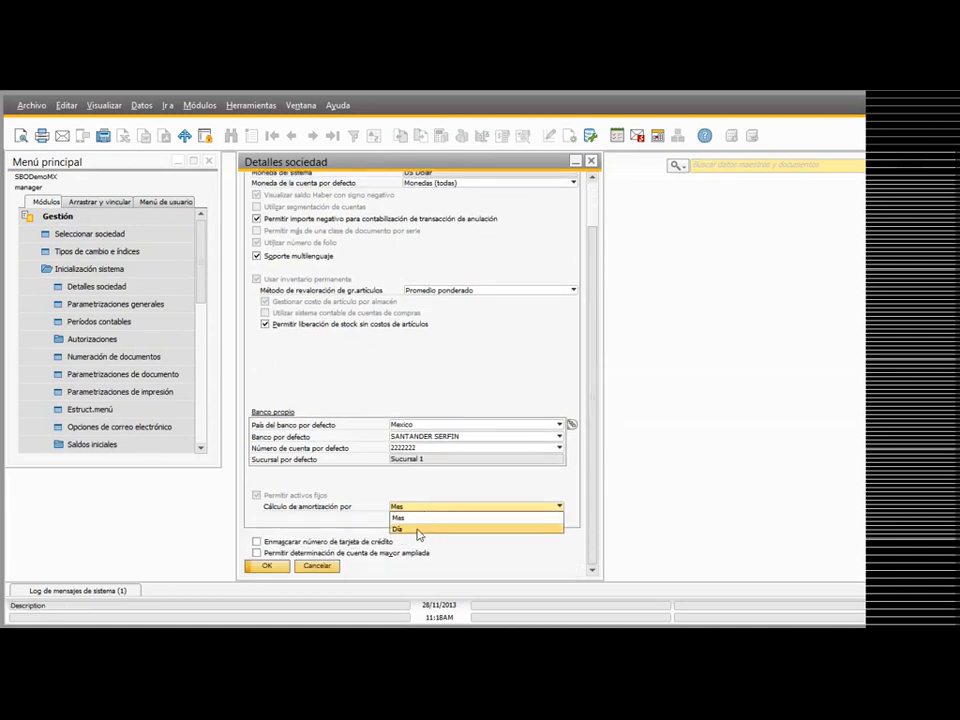
click(351, 507)
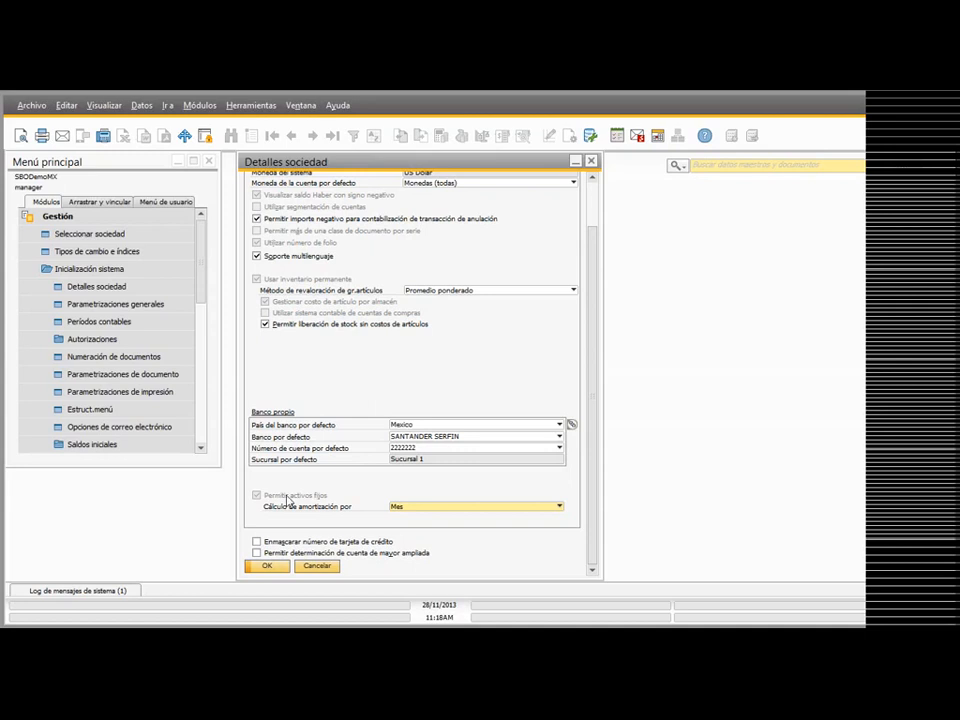
click(317, 566)
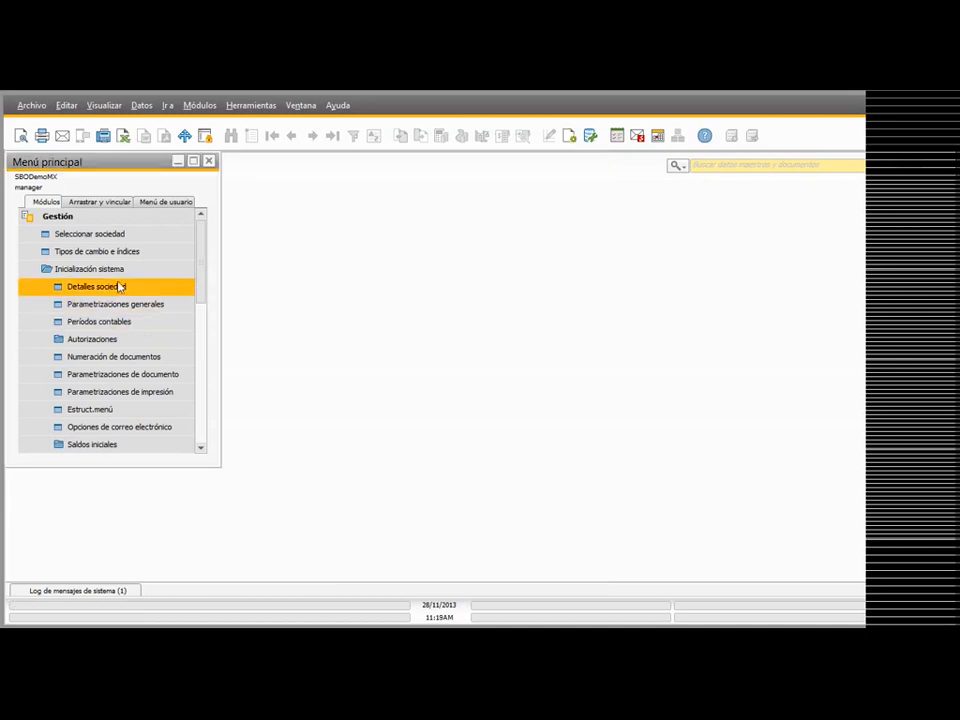
Step: Open the fixed asset account determination under the Finanzas definitions and bring up record DC002, Equipo de Computo
click(112, 271)
click(66, 289)
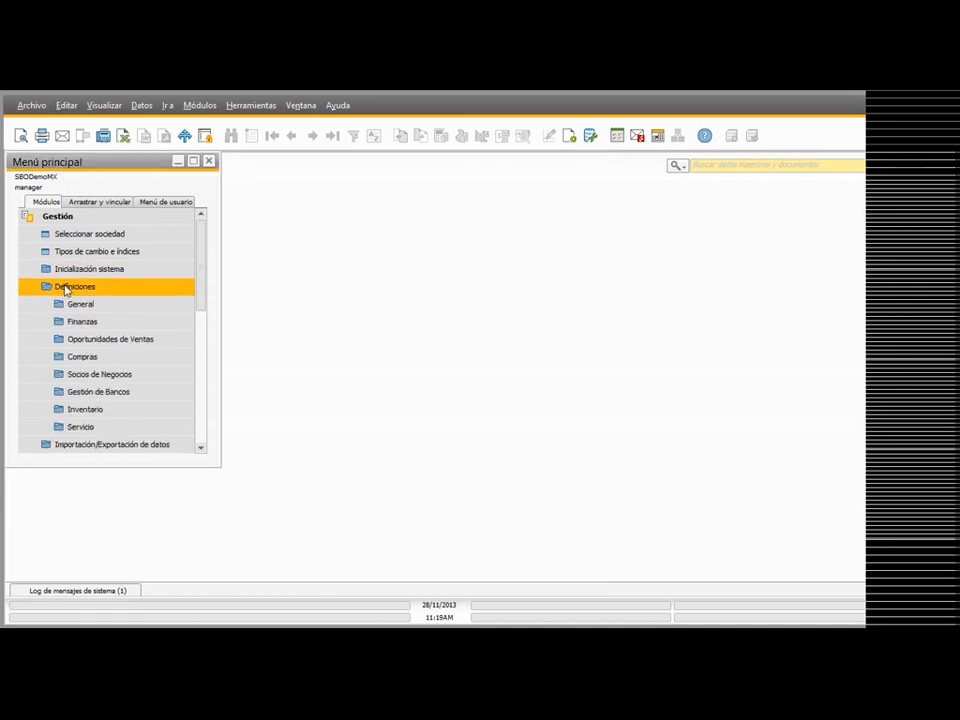
click(101, 327)
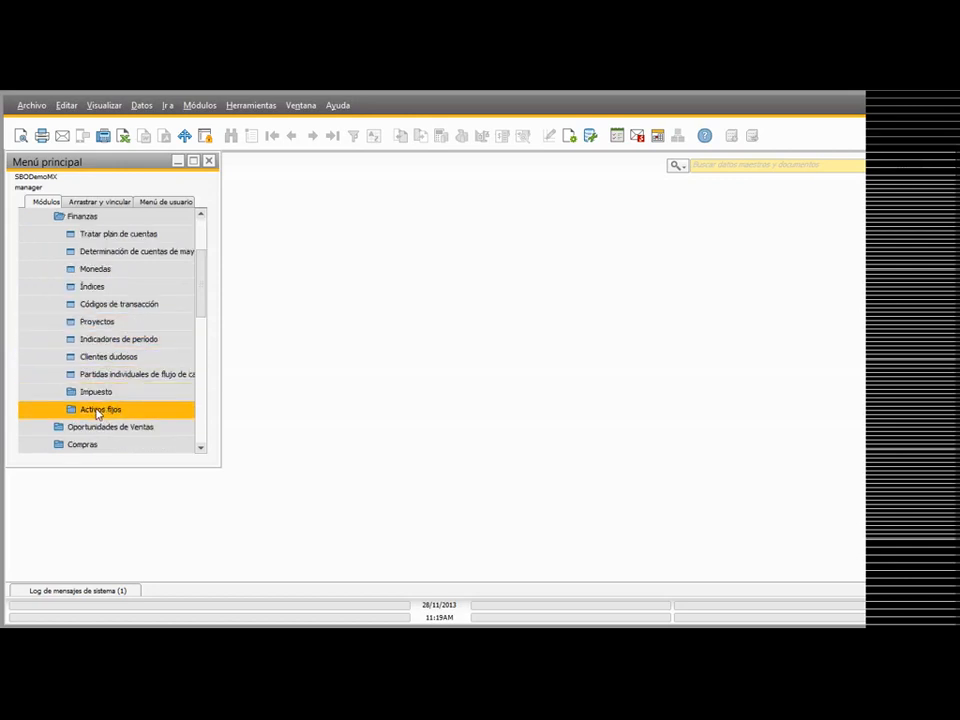
click(100, 410)
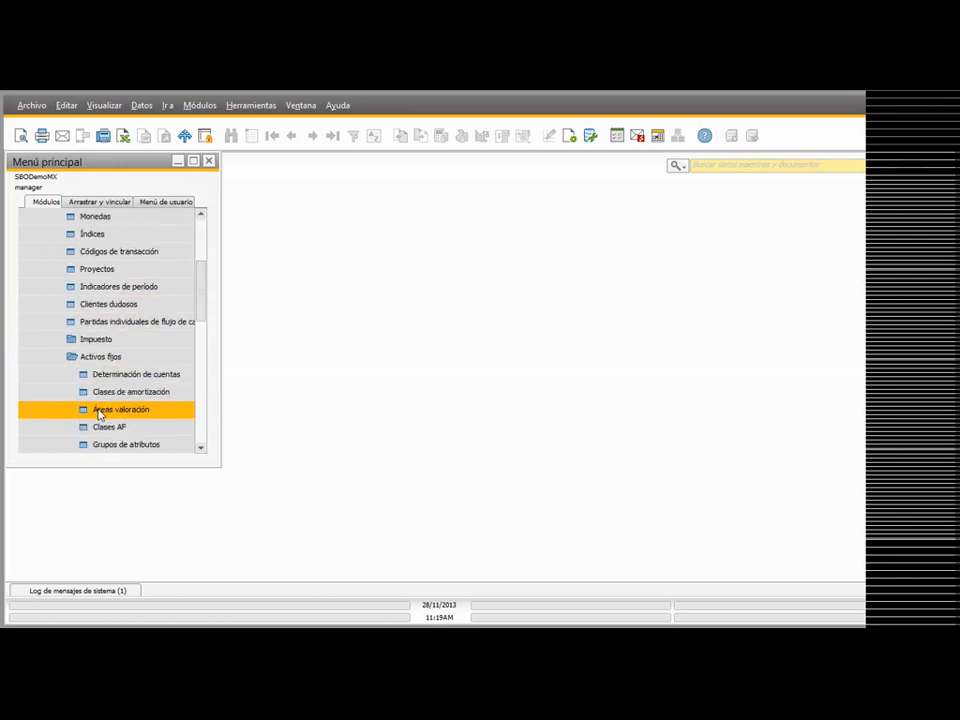
drag(202, 297, 202, 305)
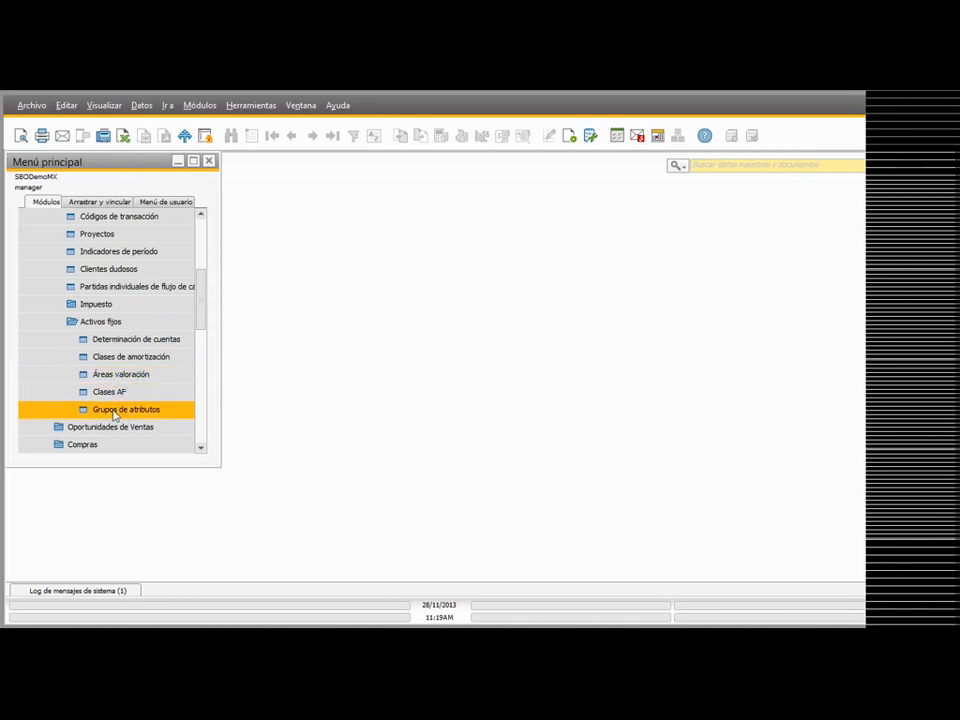
click(140, 342)
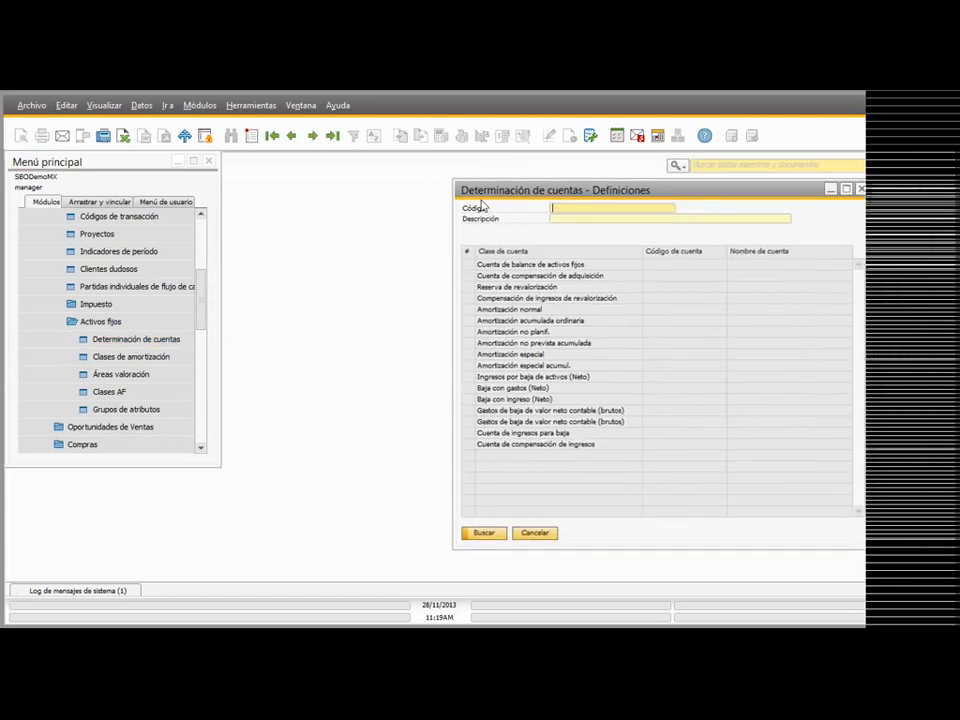
click(314, 136)
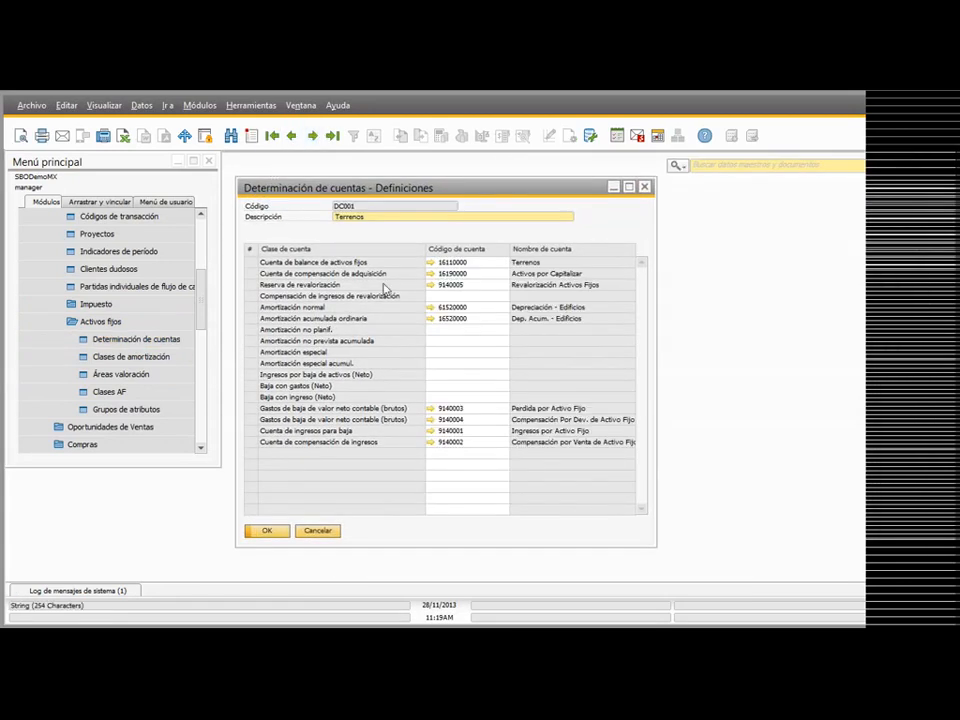
click(313, 136)
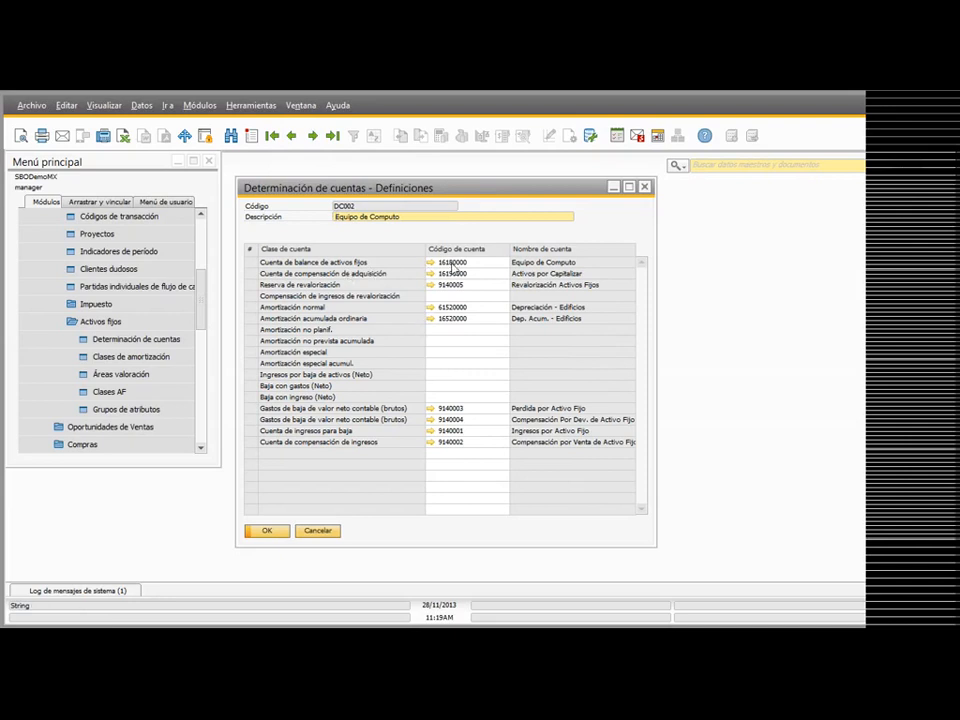
Step: Examine the account codes for balance, acquisition, revaluation and depreciation in the Equipo de Computo determination, and close it without changes
click(453, 264)
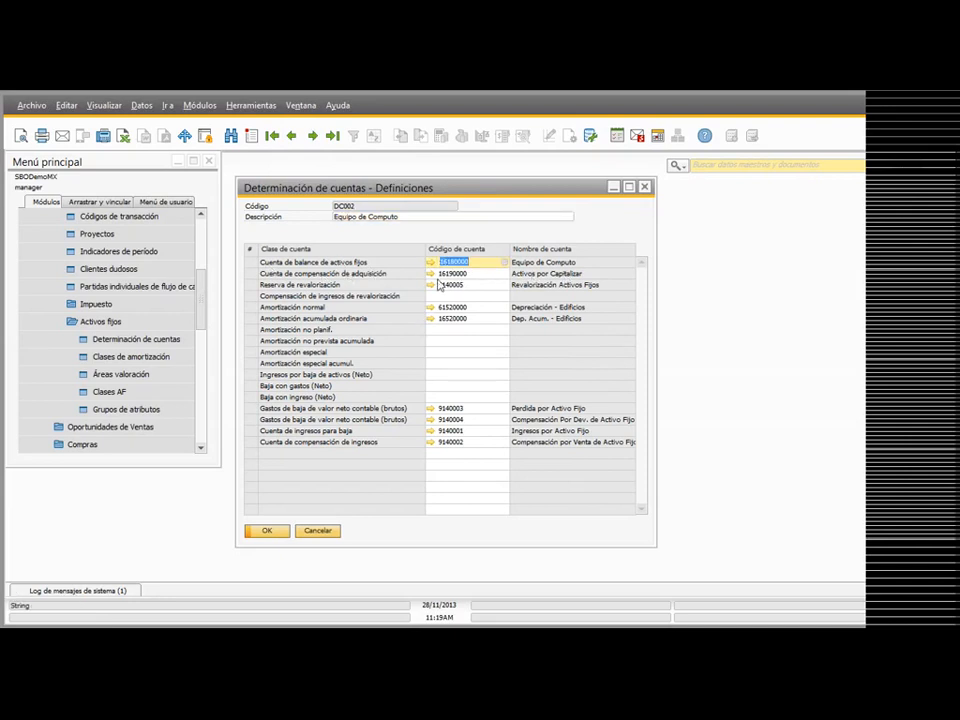
key(Down)
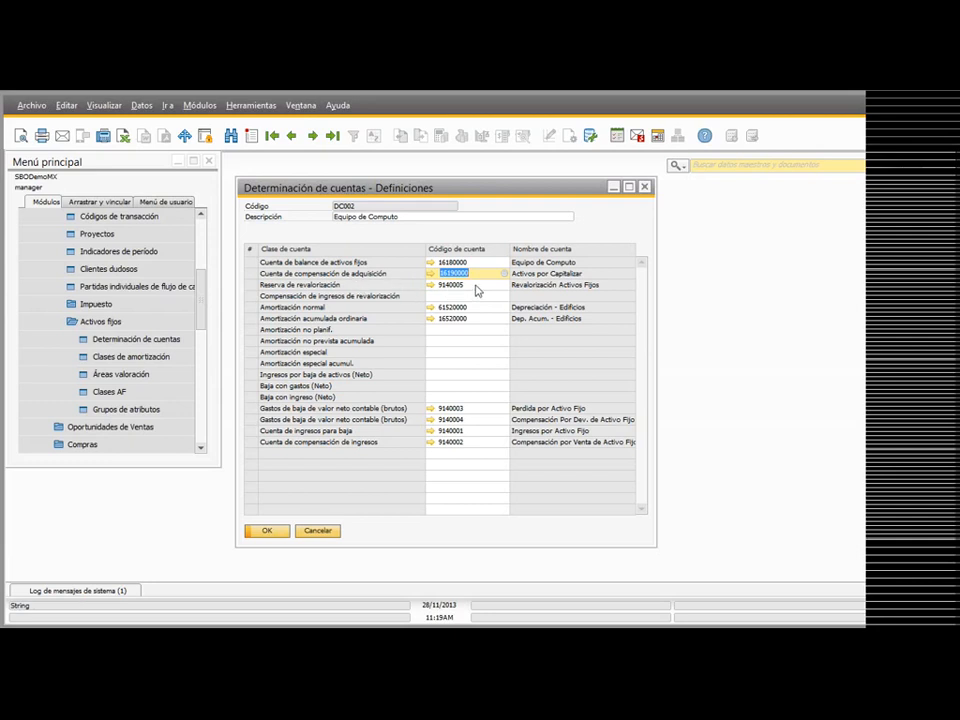
key(Down)
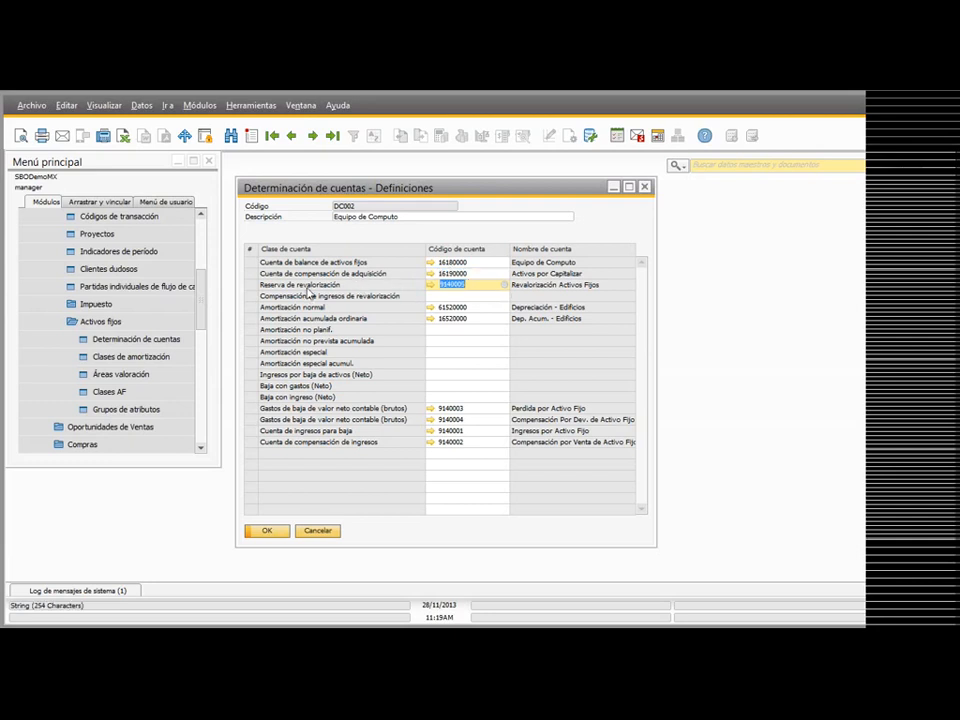
click(466, 308)
key(Down)
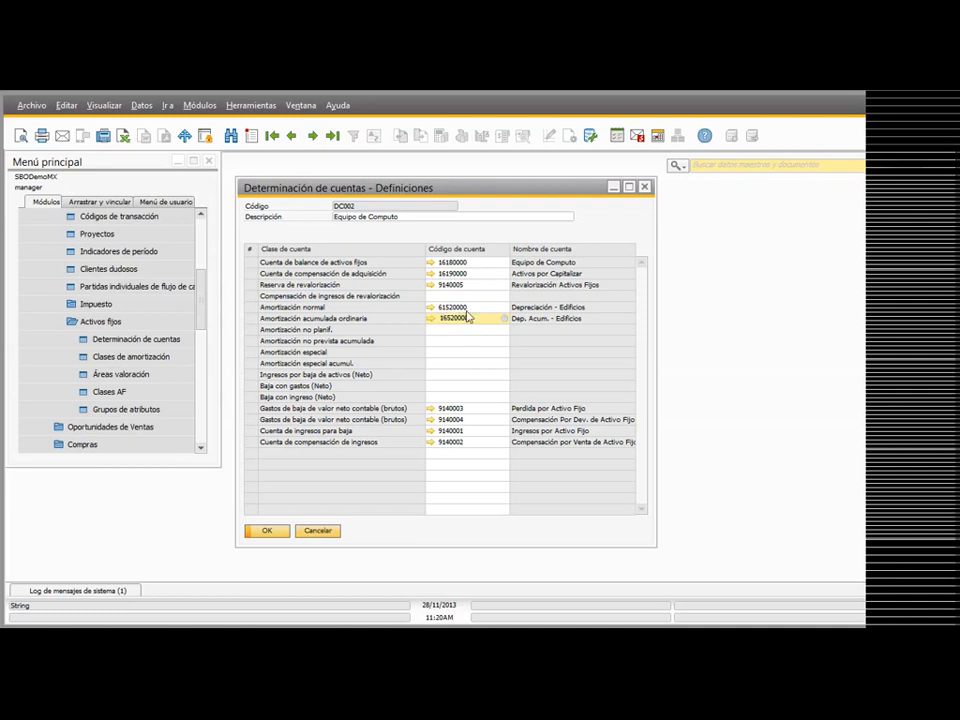
key(Up)
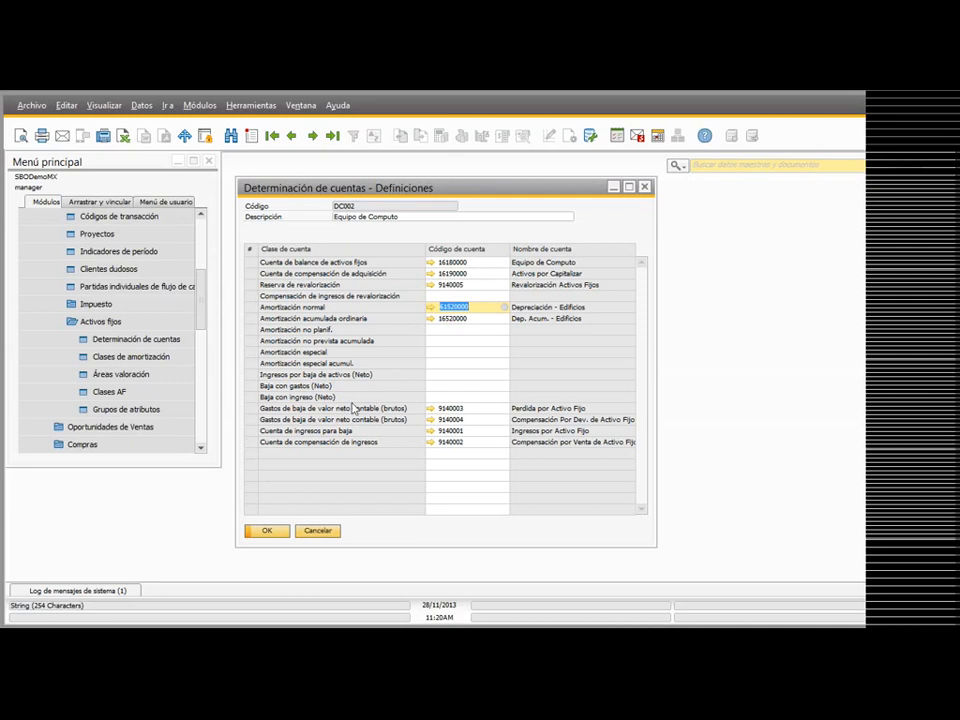
click(445, 341)
click(445, 353)
click(444, 364)
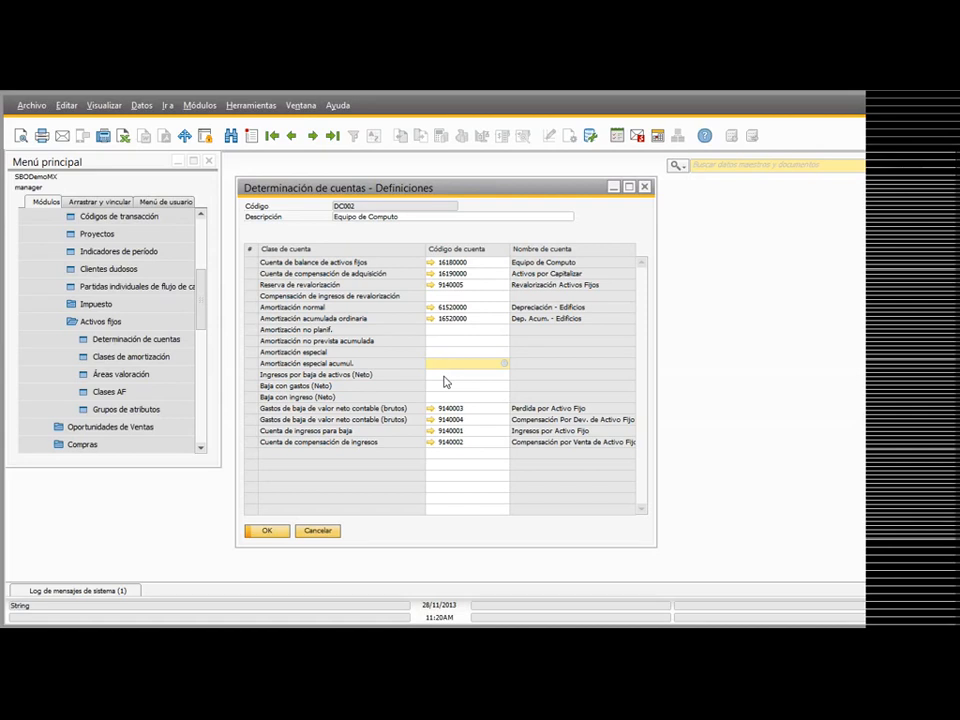
click(318, 531)
Step: Open the fixed asset depreciation classes, bring up class CA002 for Equipo de Computo and enlarge the window to show all fields
click(108, 360)
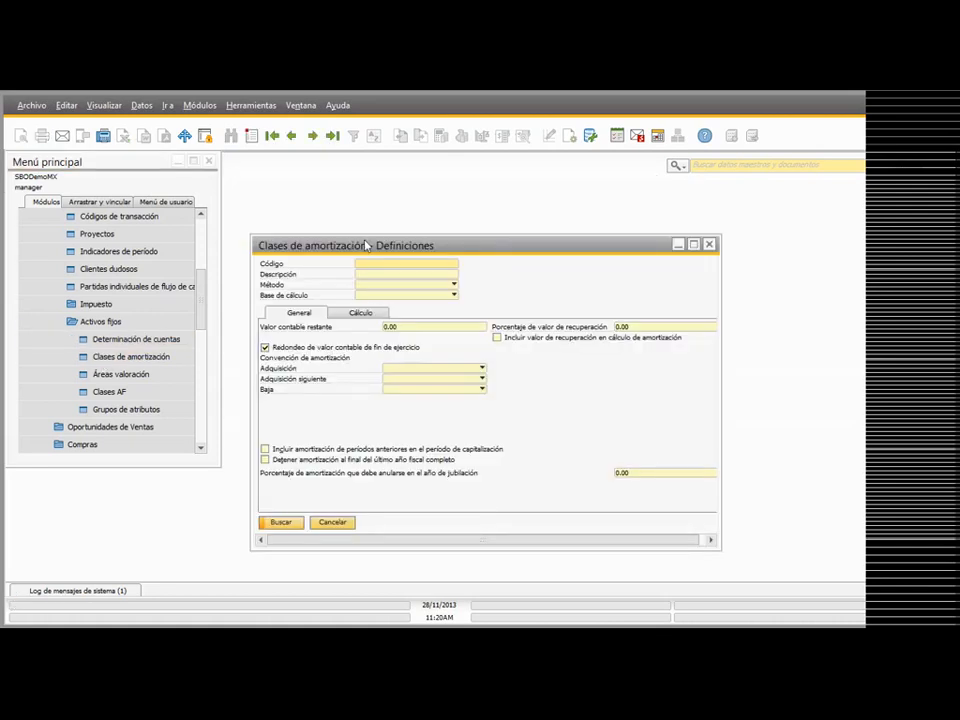
click(314, 137)
drag(424, 246, 415, 185)
drag(705, 484, 788, 505)
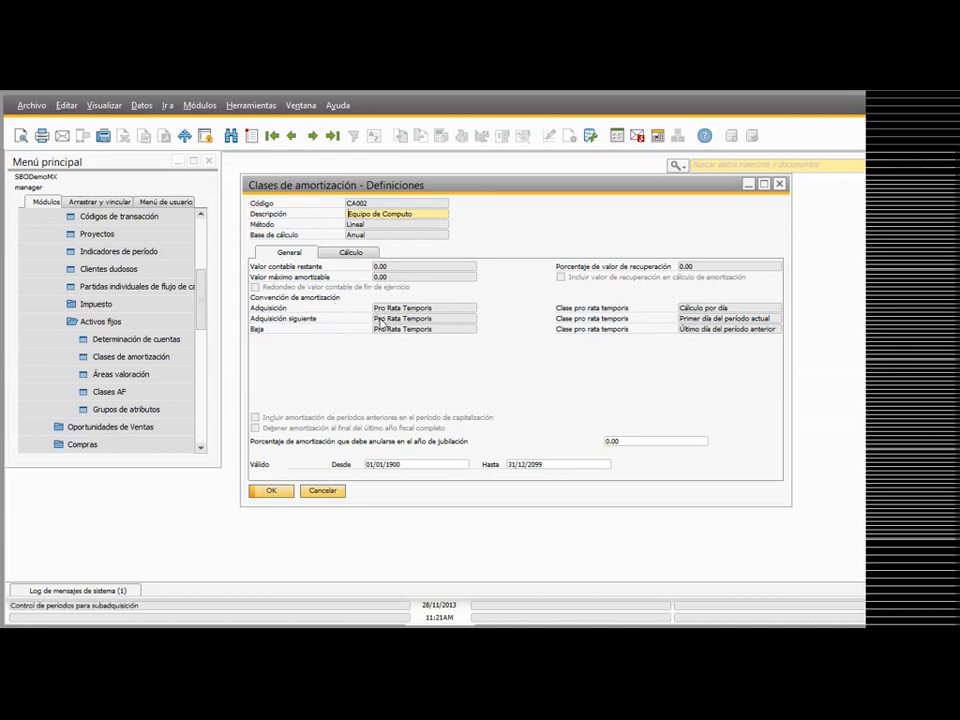
Step: Start a new depreciation class and examine the Adquisición convention and pro rata temporis class options, keeping Pro Rata Temporis and Cálculo por día
click(251, 135)
click(383, 308)
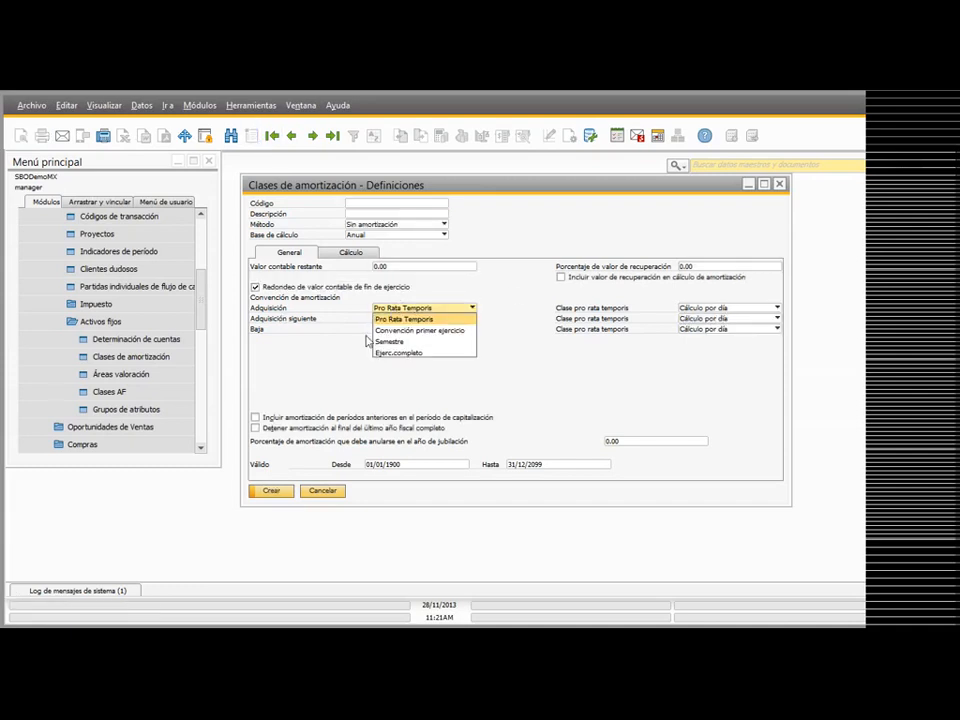
click(422, 320)
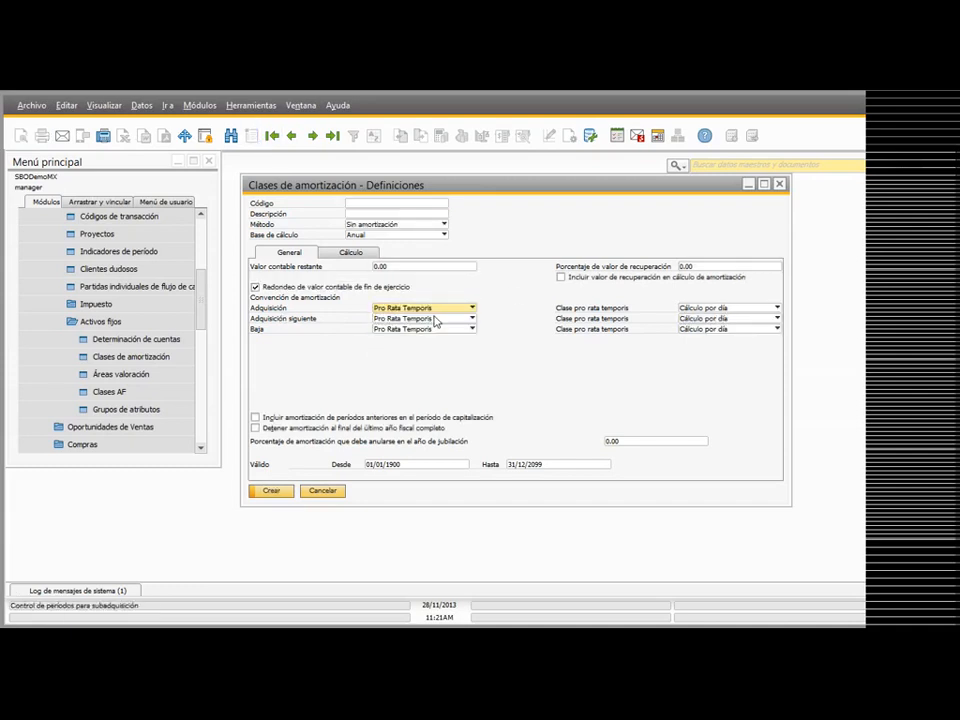
click(727, 309)
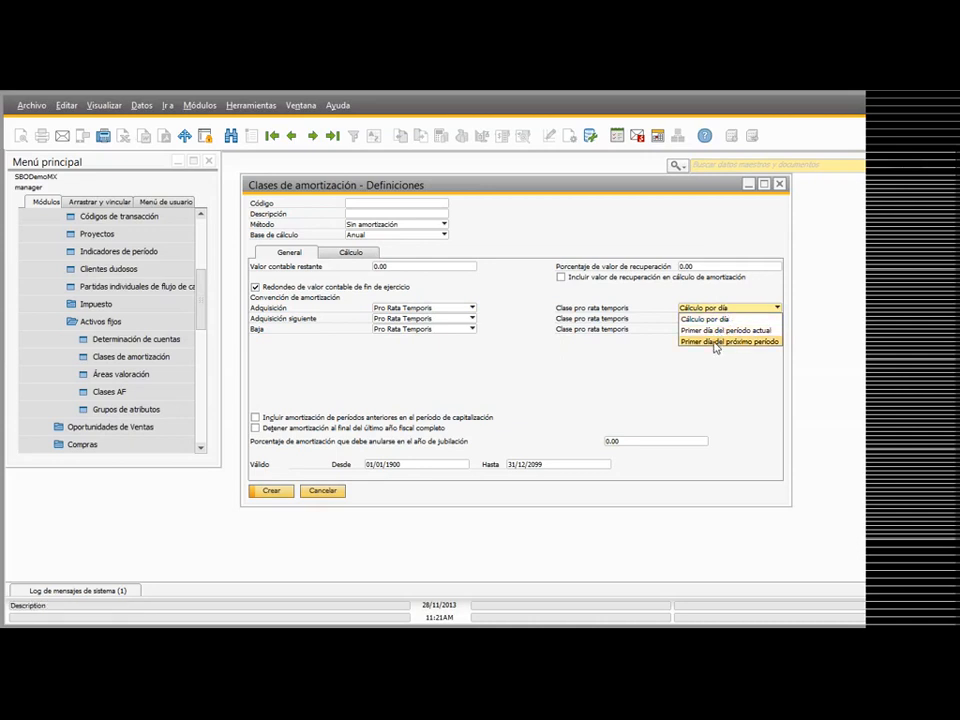
click(637, 365)
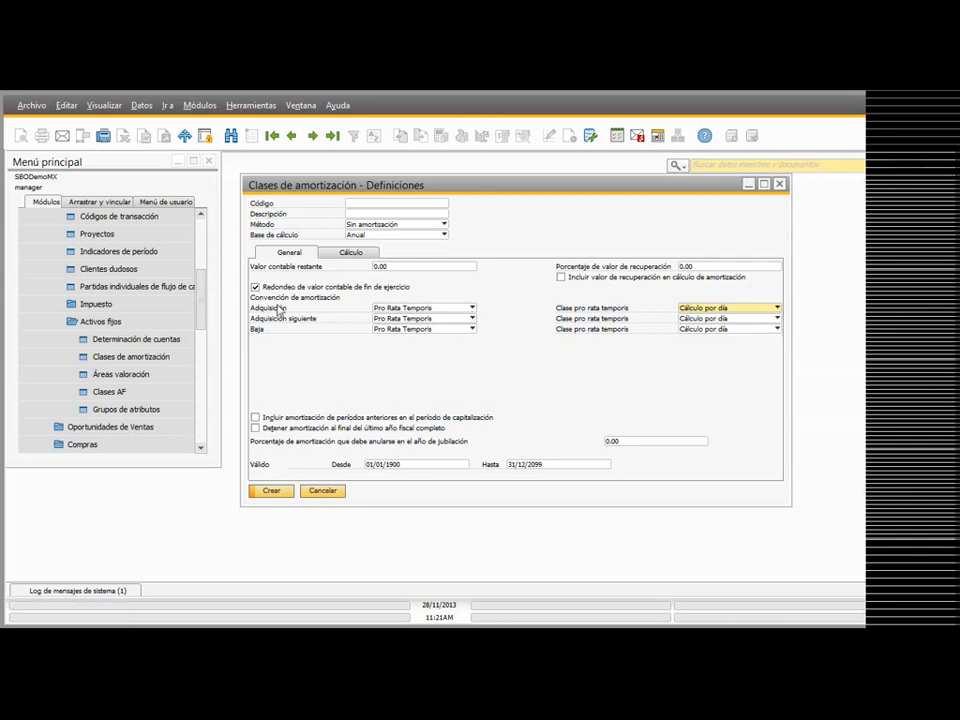
Step: Try Convención primer ejercicio, Semestre and Ejerc.completo as the Adquisición convention, and set it back to Pro Rata Temporis
click(418, 309)
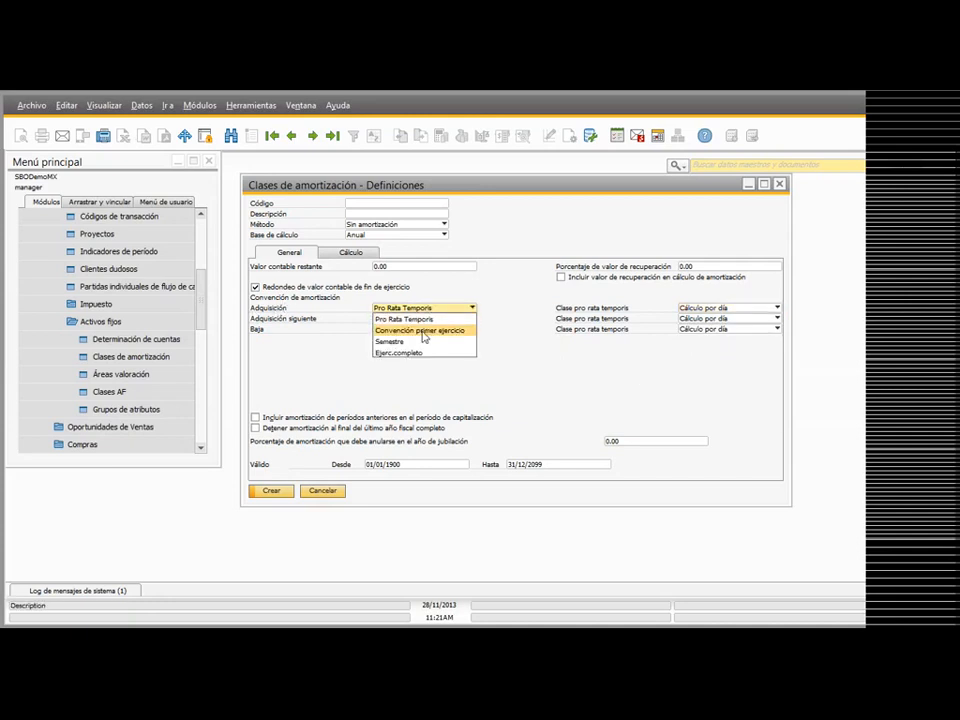
click(423, 331)
click(470, 308)
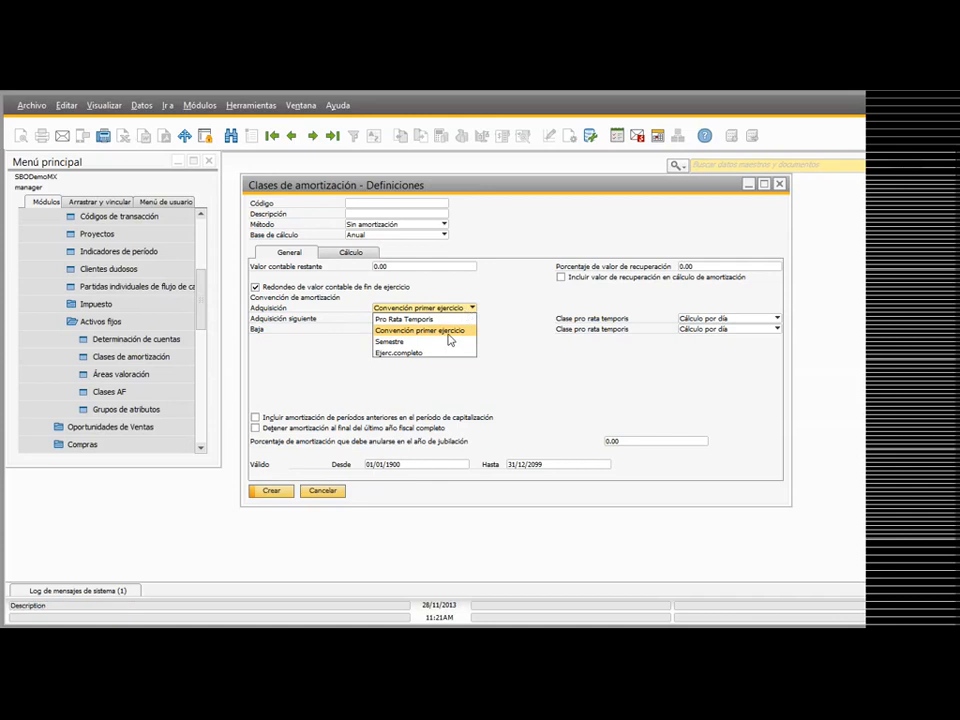
click(440, 341)
click(445, 309)
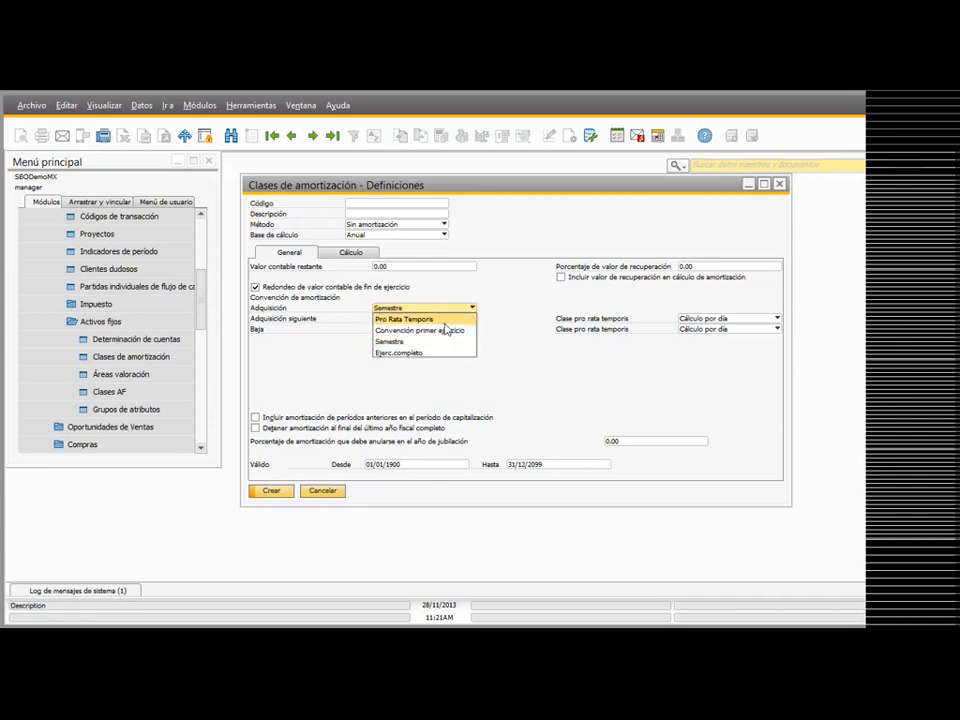
click(432, 353)
click(440, 308)
click(404, 319)
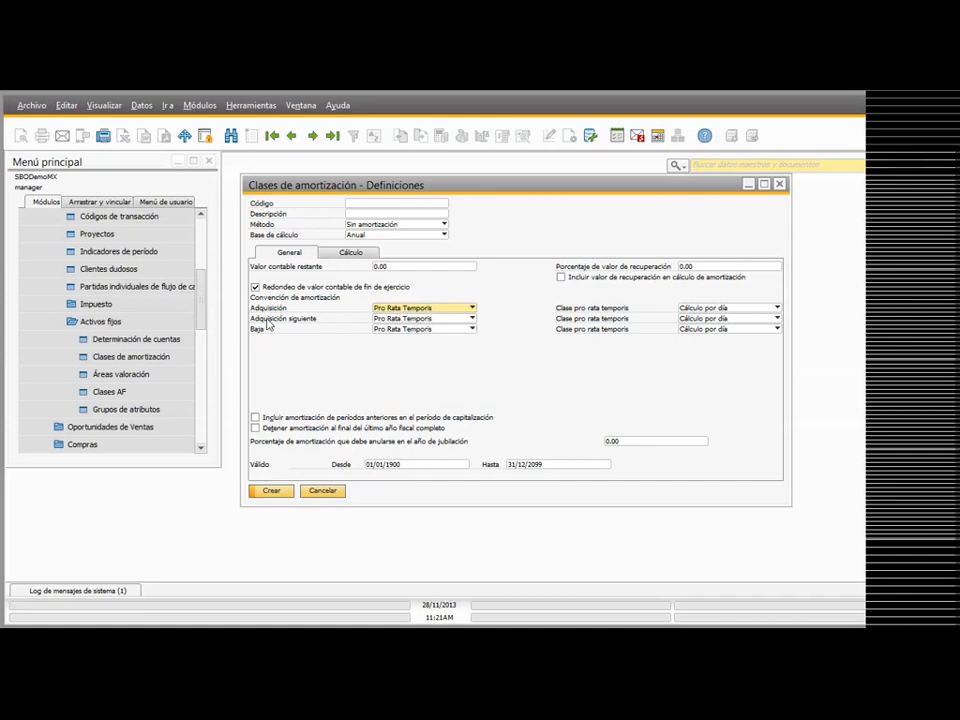
Step: Try Convención semestre and Ejerc.completo for Adquisición siguiente, restore Pro Rata Temporis and examine its pro rata temporis class options
click(450, 319)
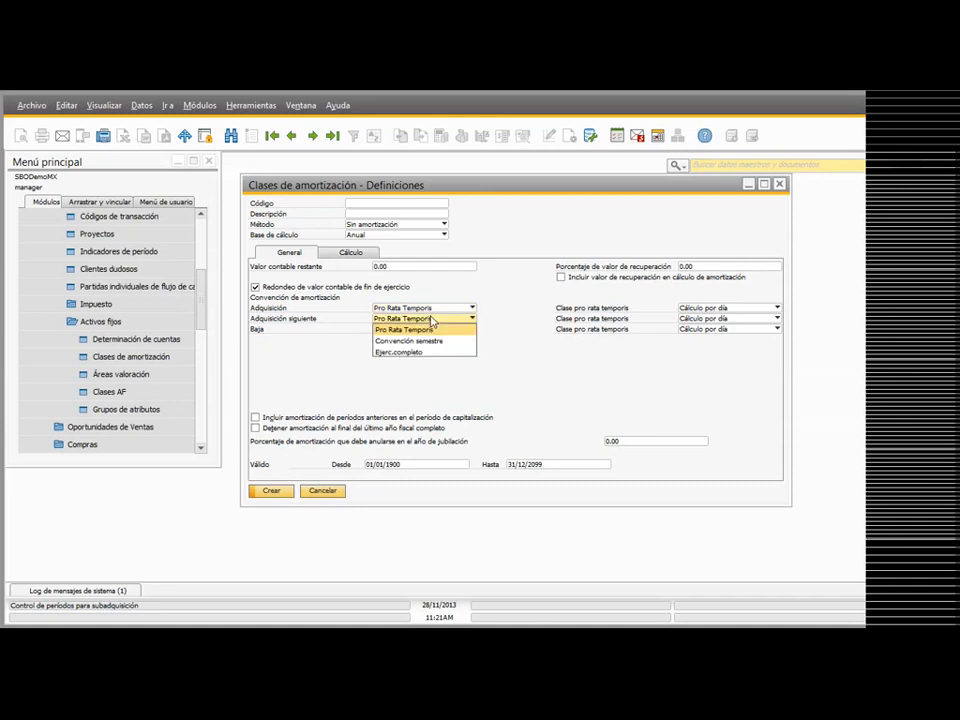
click(440, 342)
click(440, 319)
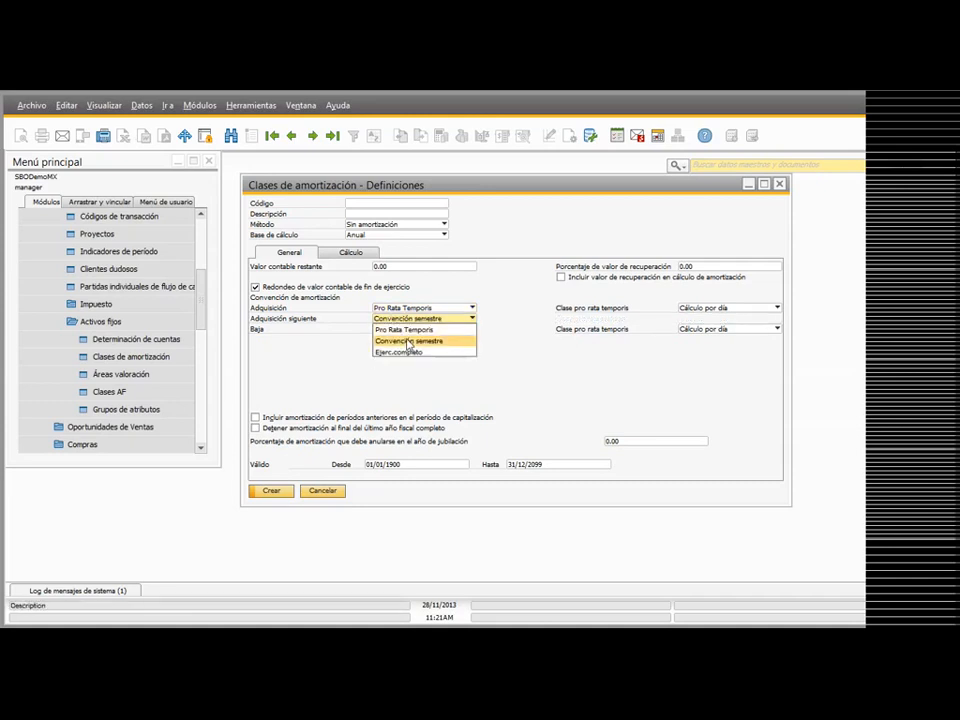
click(400, 352)
click(440, 319)
click(404, 329)
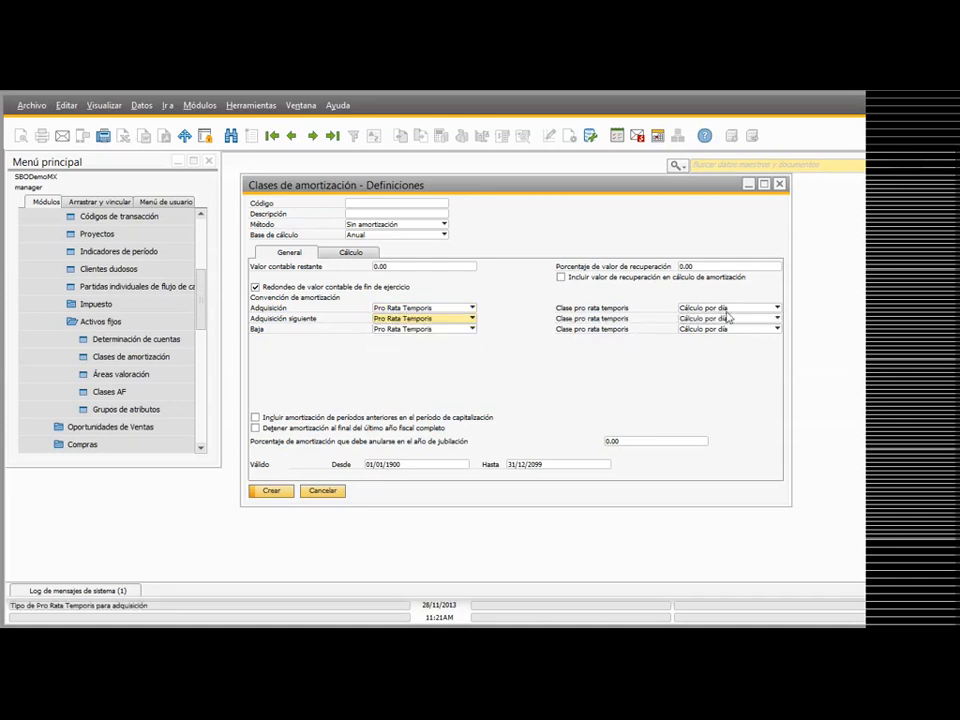
click(726, 318)
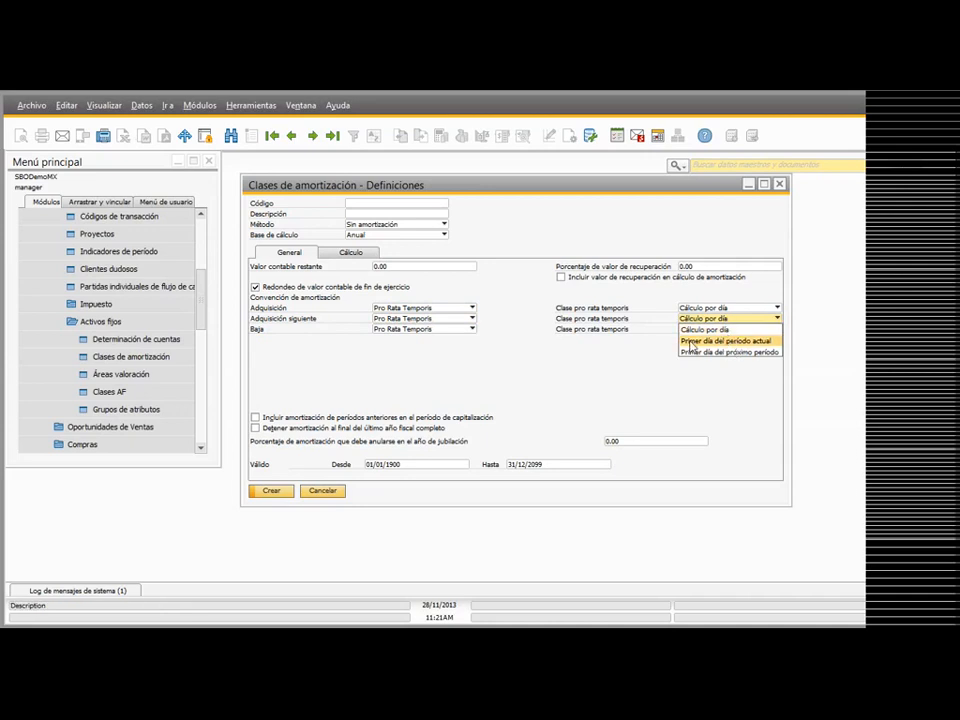
click(435, 332)
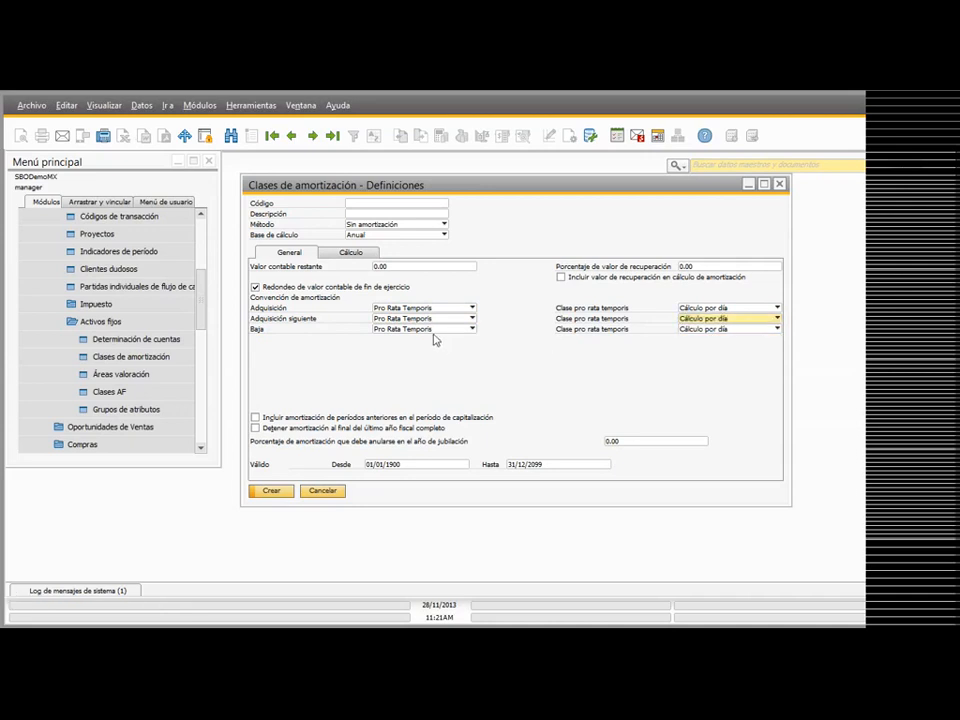
Step: Examine the Baja convention and pro rata temporis class options, keeping Pro Rata Temporis and Cálculo por día
click(435, 331)
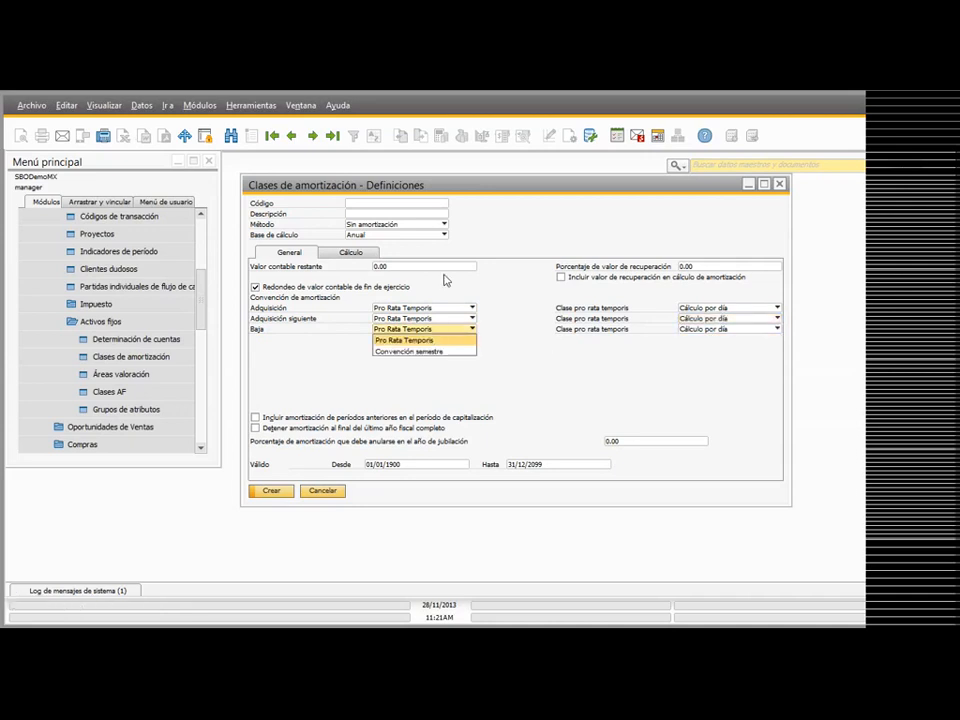
click(403, 341)
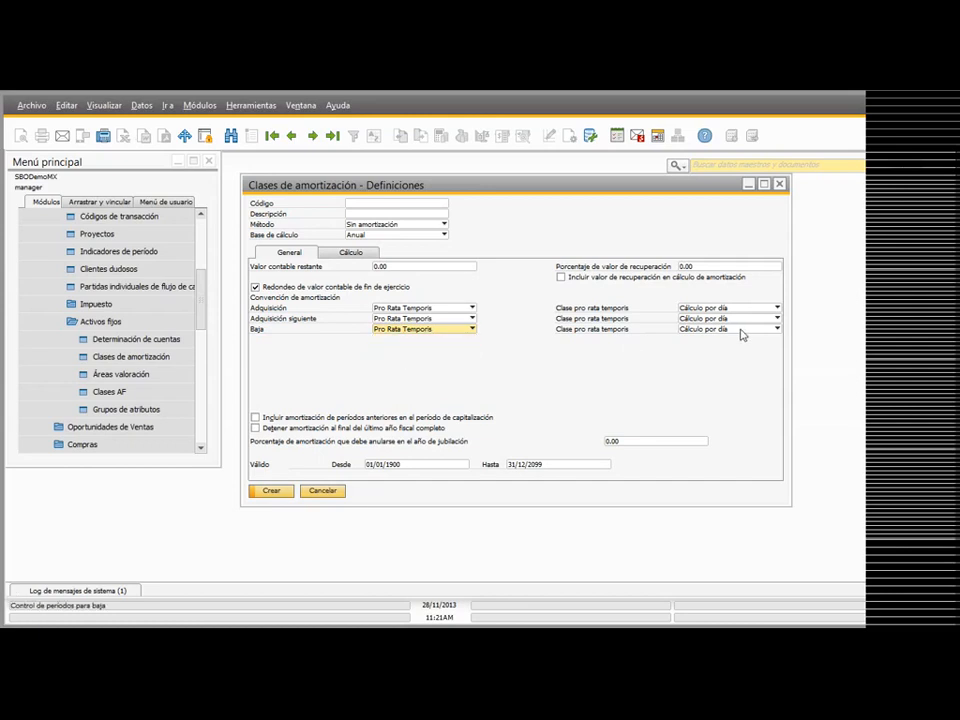
click(725, 329)
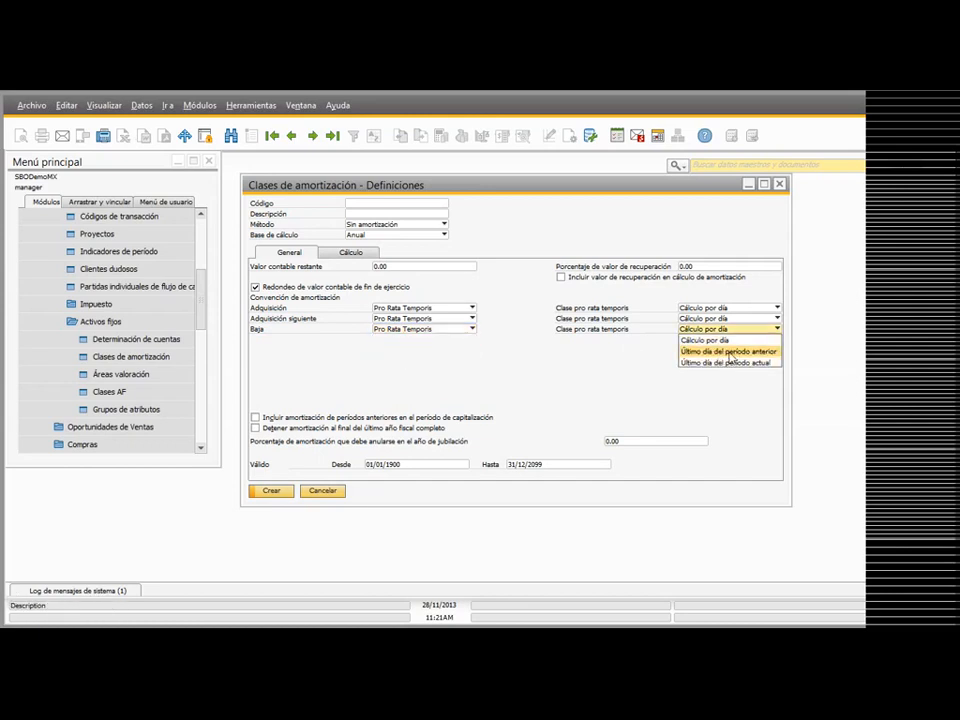
click(546, 401)
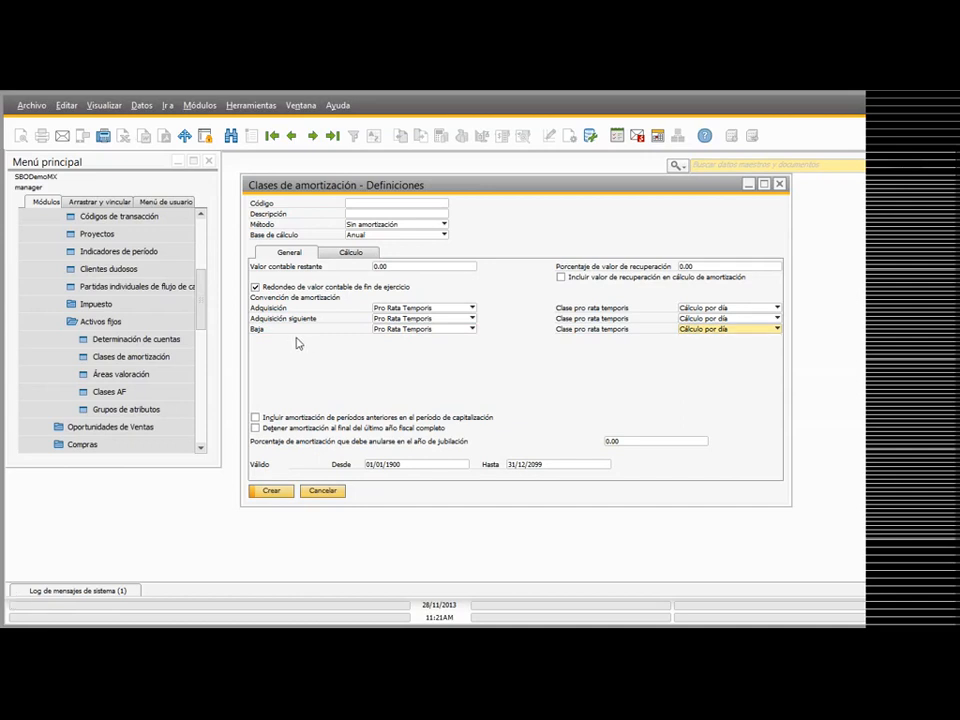
Step: Try Convención semestre as the Baja convention and set it back to Pro Rata Temporis
click(400, 330)
click(400, 352)
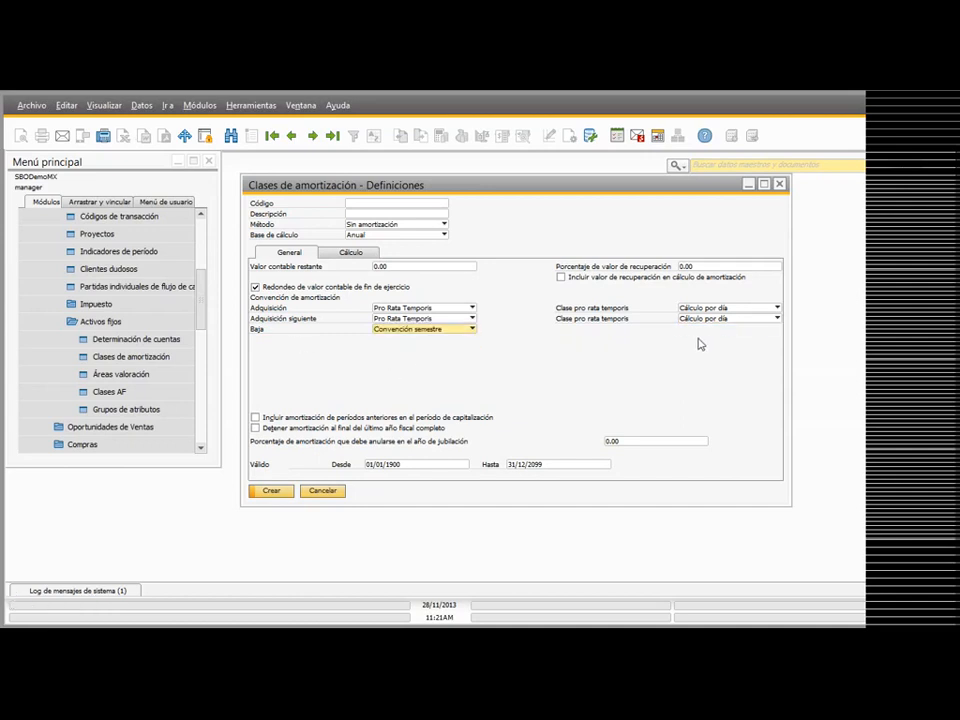
click(445, 331)
click(431, 341)
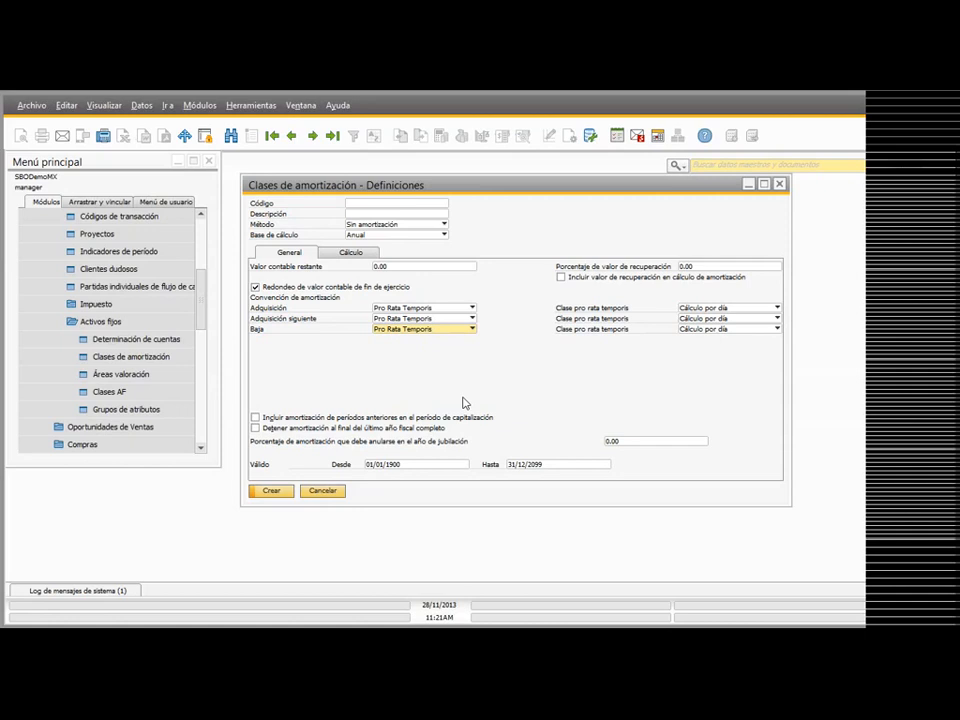
Step: Try Saldo degresivo and Multinivel as the depreciation method, examining the calculation fields and the level's base options
click(351, 252)
click(400, 224)
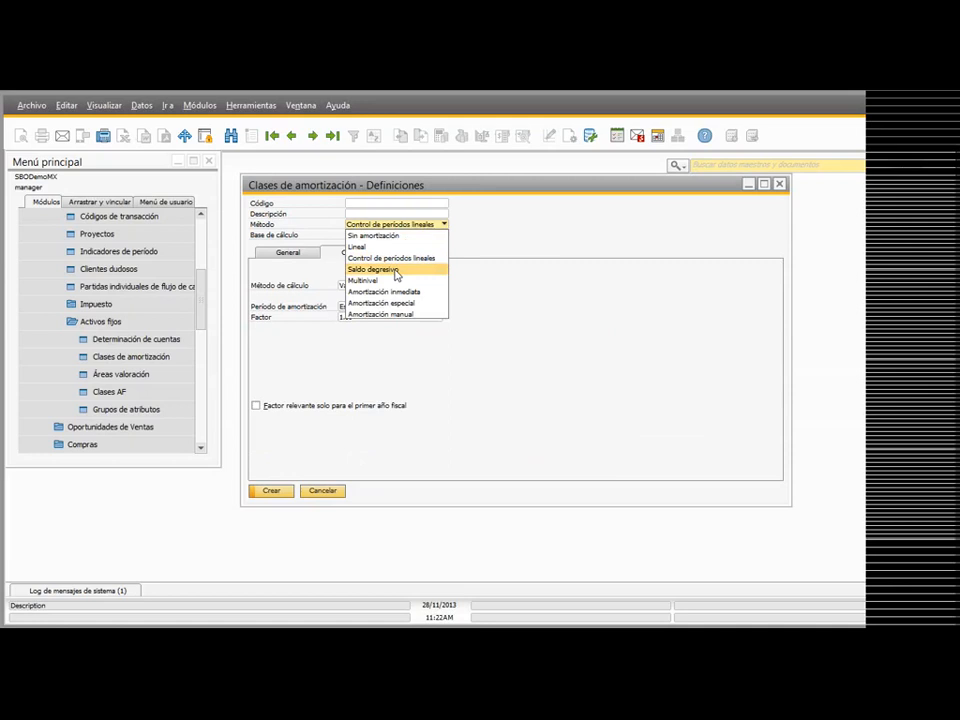
click(390, 270)
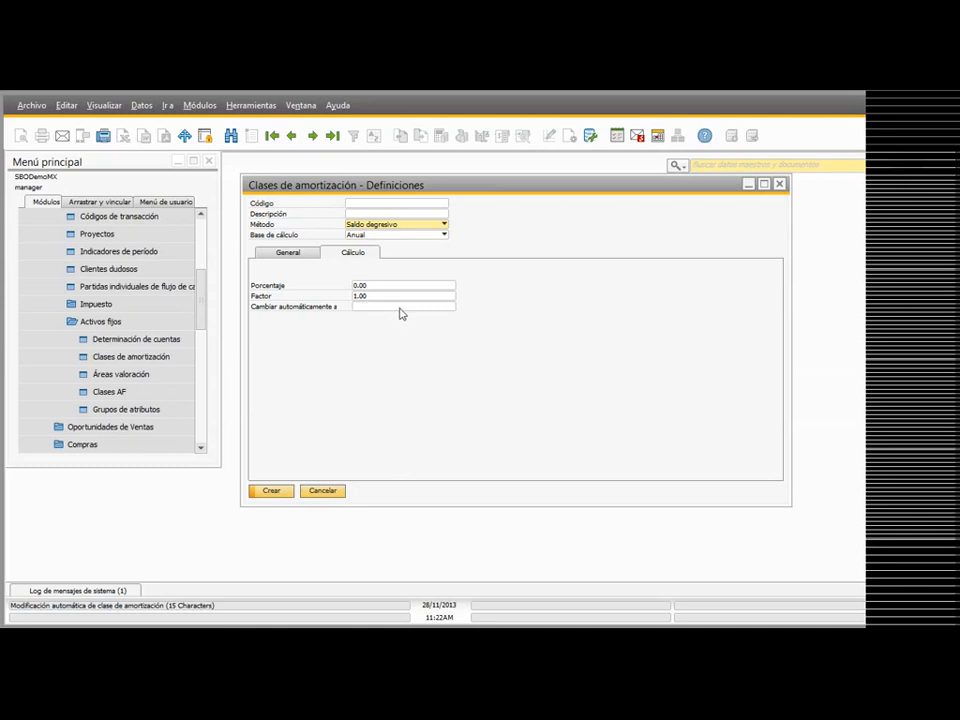
click(407, 228)
click(405, 282)
click(398, 281)
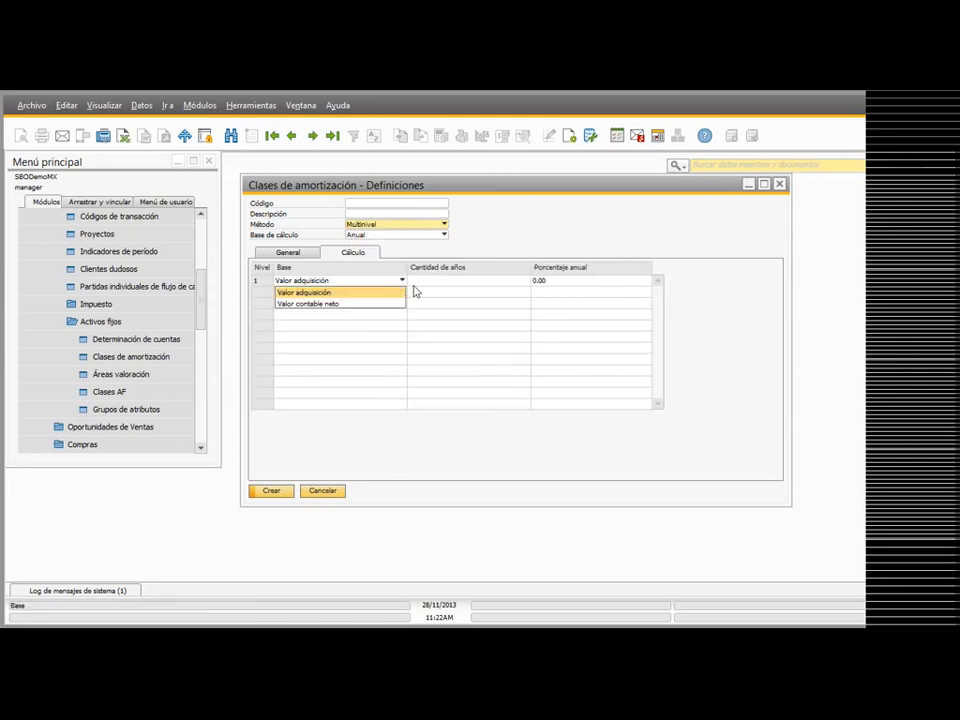
click(444, 285)
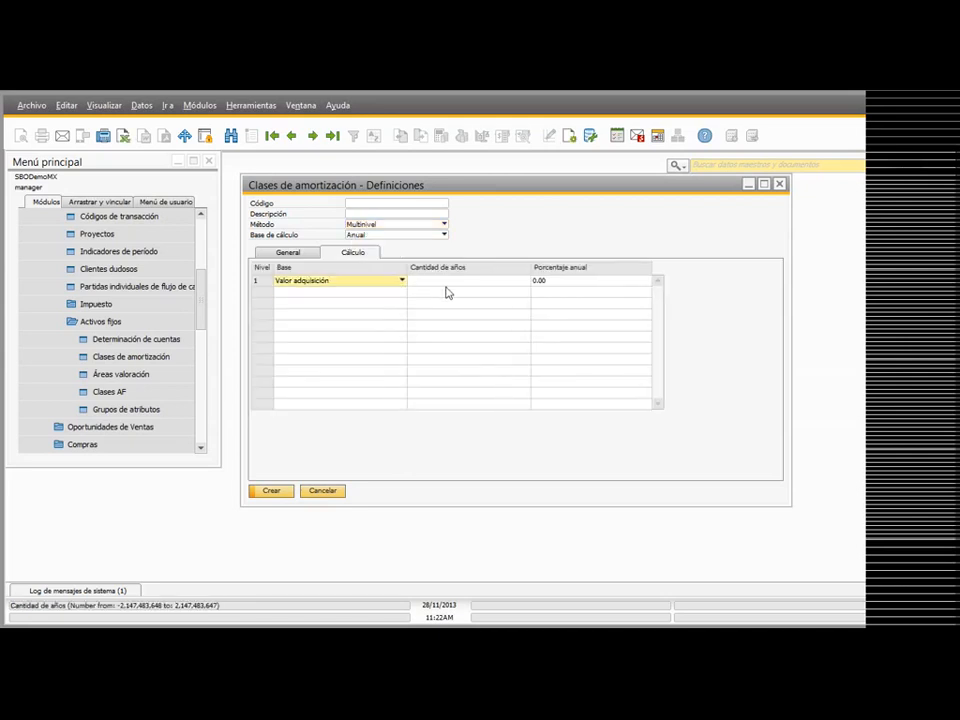
Step: Try Amortización inmediata as the depreciation method with the calculation base kept at Anual
click(395, 234)
click(389, 236)
click(396, 224)
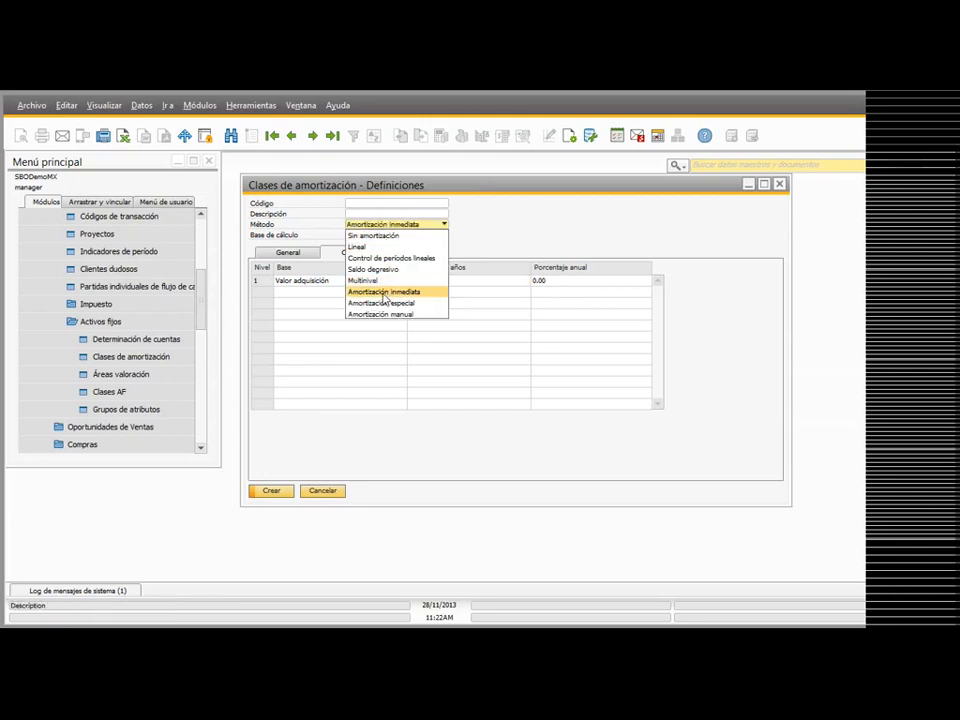
click(384, 291)
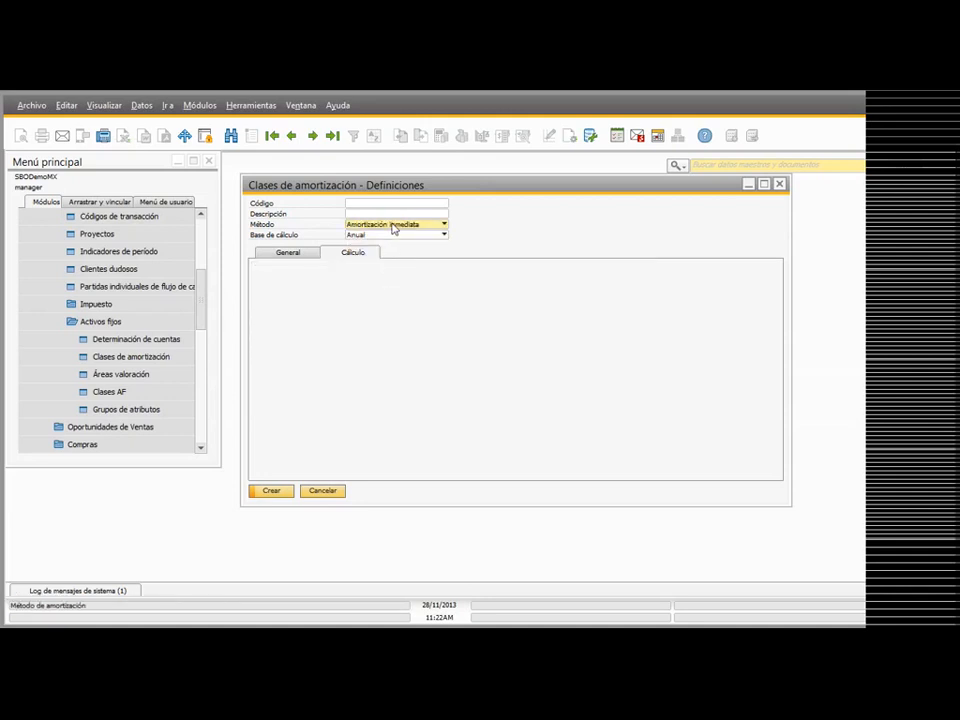
Step: Try Amortización especial as the method, examine its calculation fields and the classes offered for Amortización normal, and choose none
click(393, 226)
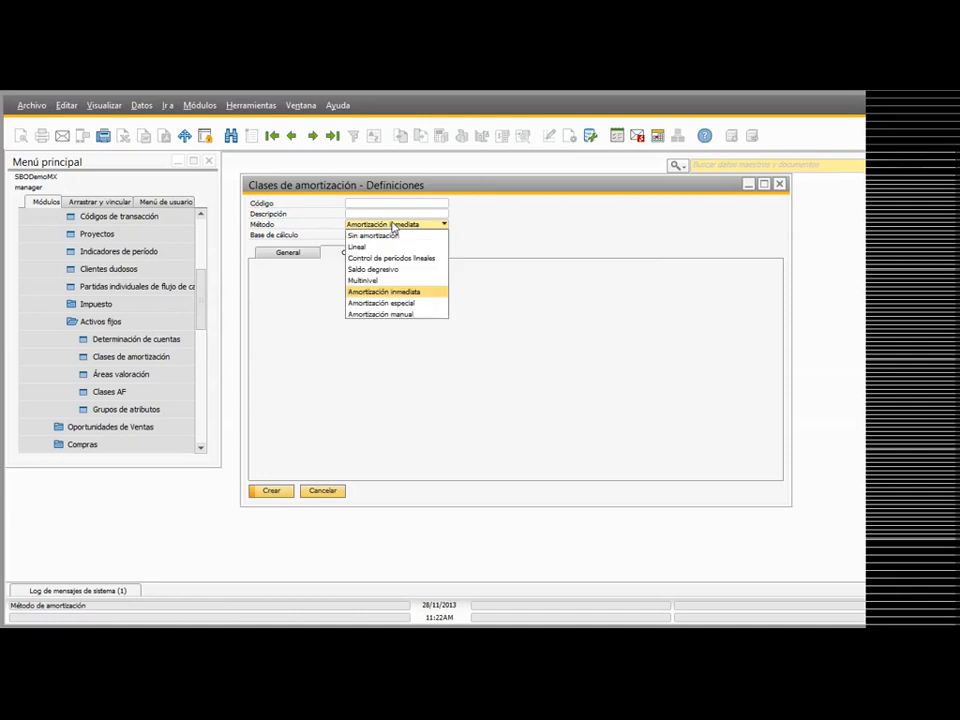
click(421, 303)
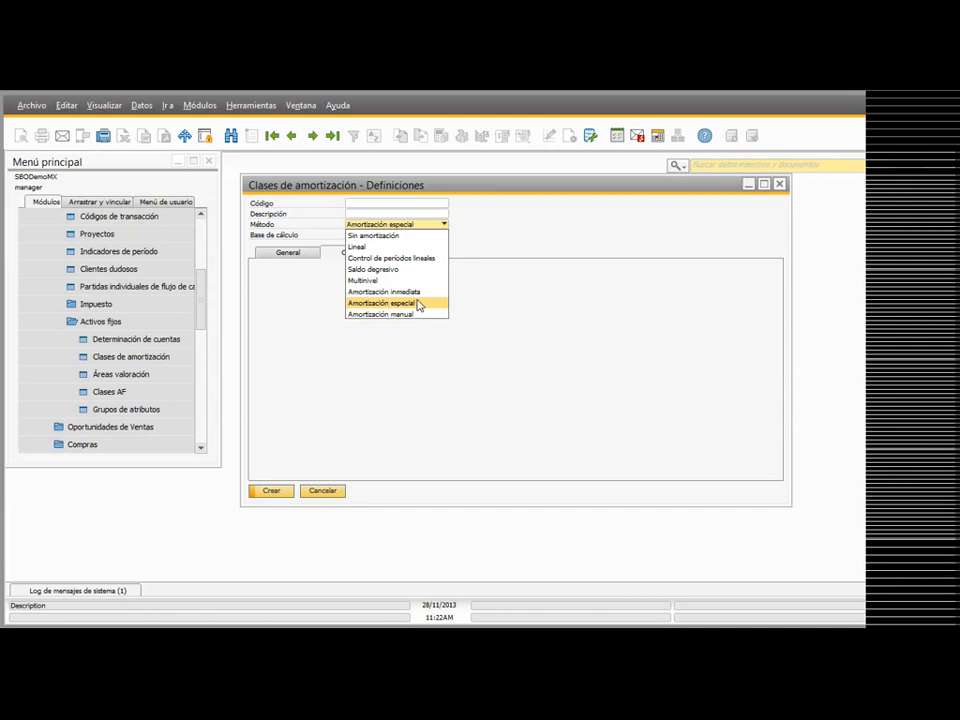
click(304, 351)
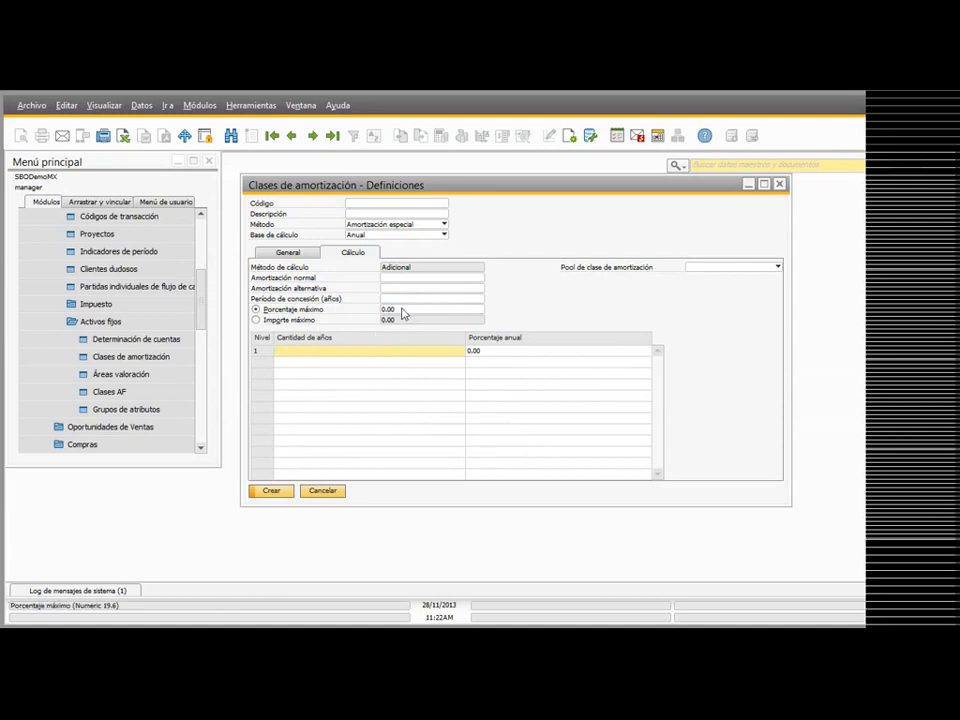
click(398, 280)
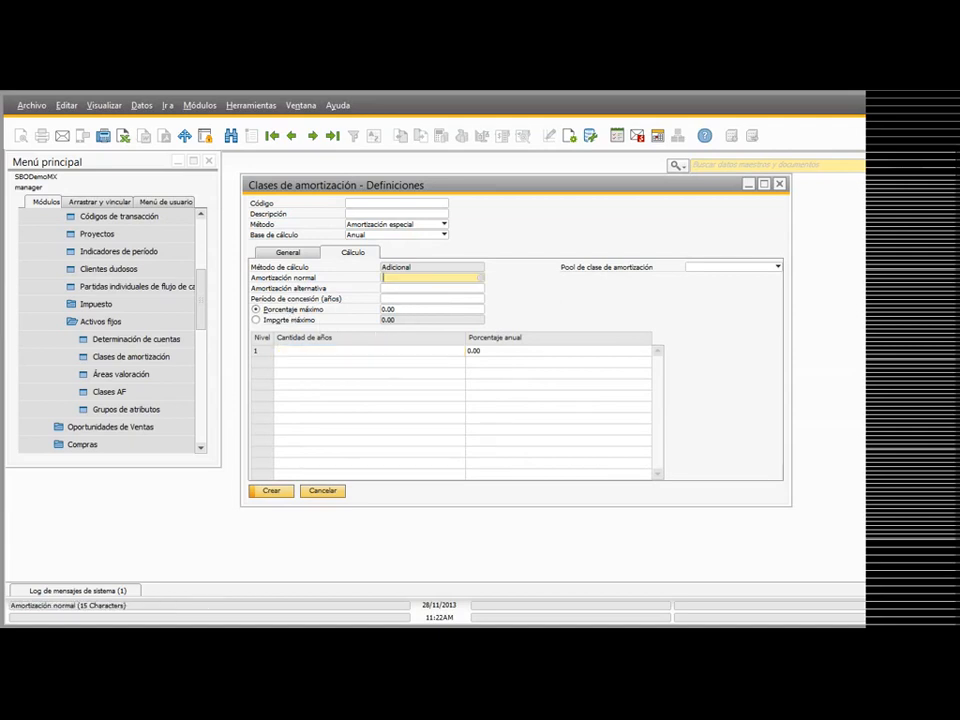
click(480, 288)
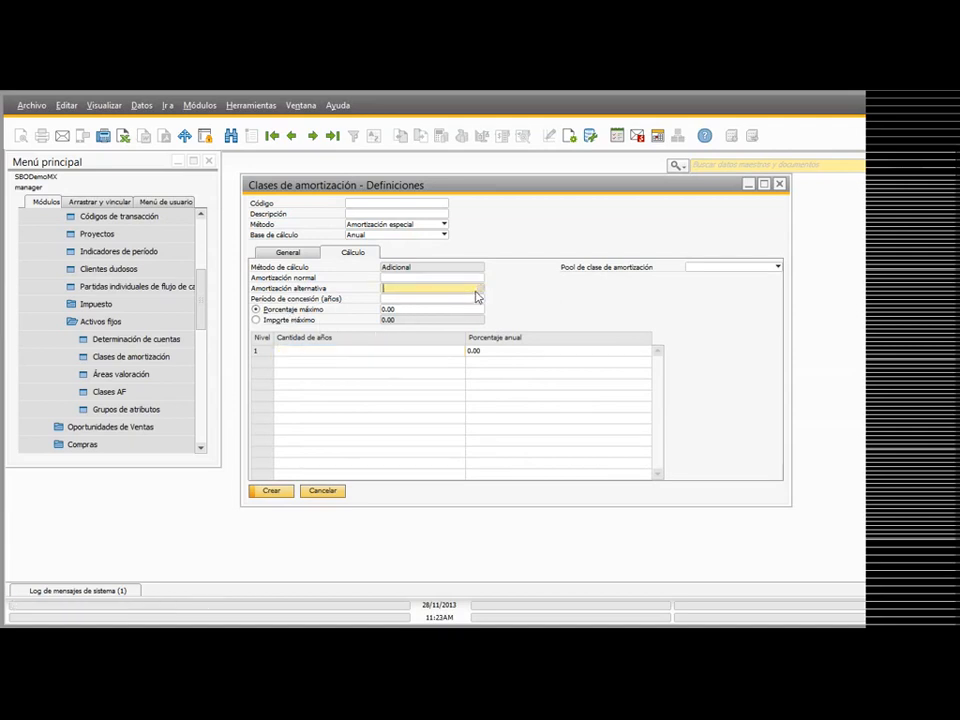
click(480, 288)
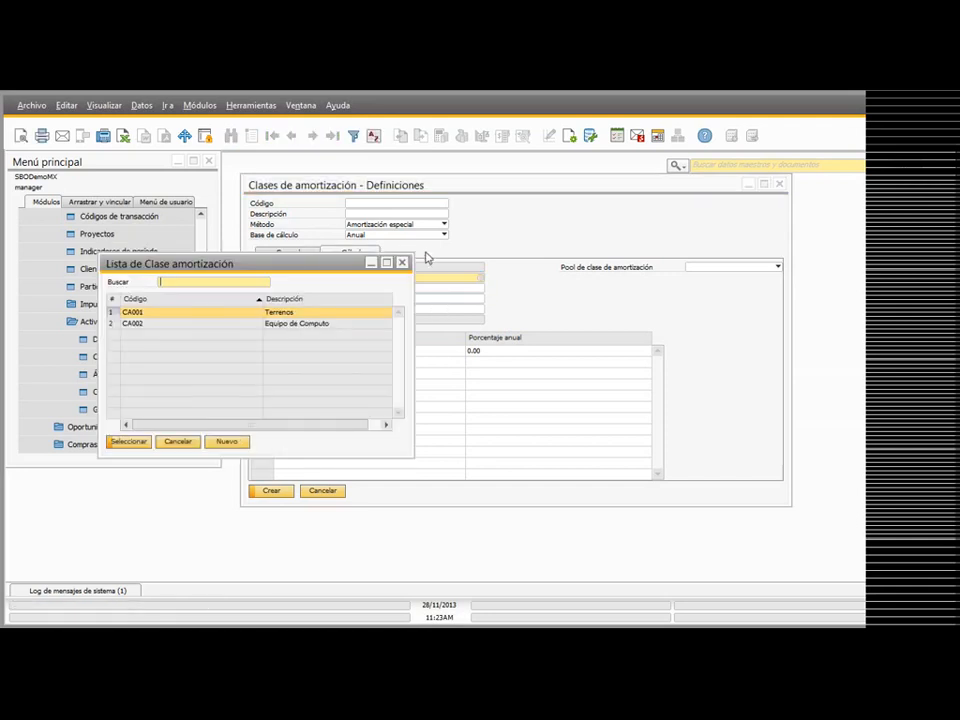
click(403, 263)
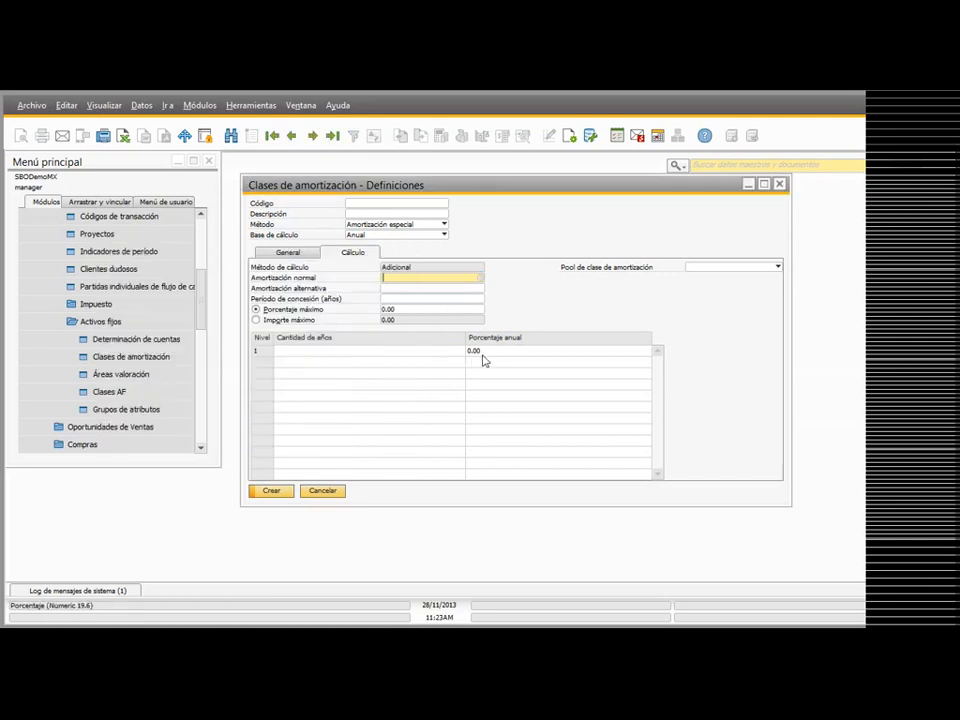
Step: Try Amortización manual as the method, examine its calculation settings and discard the new depreciation class
click(390, 225)
click(388, 314)
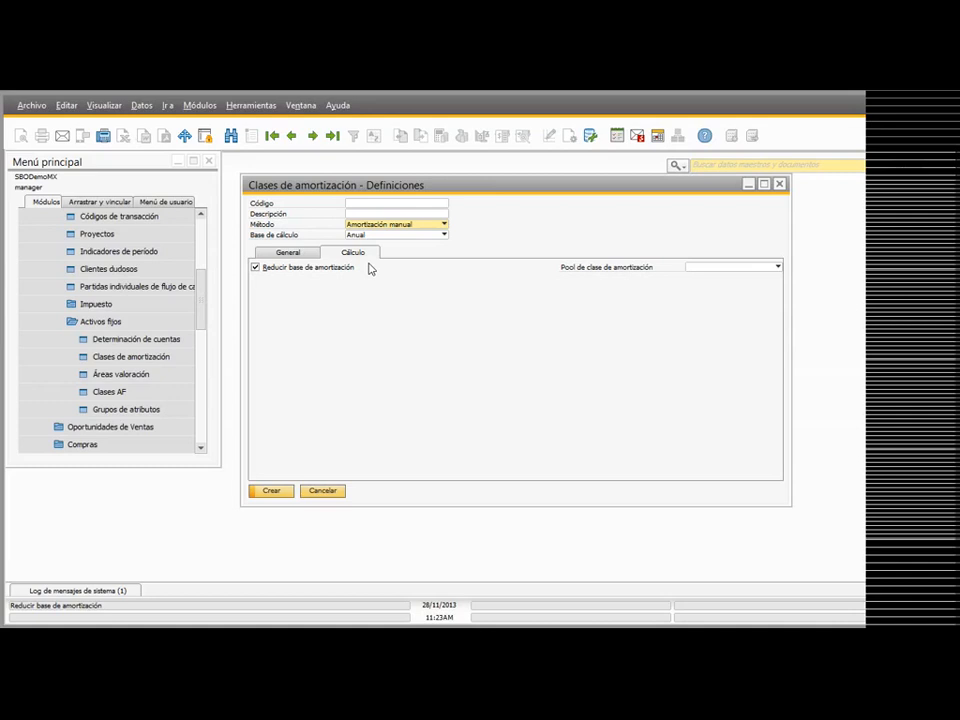
click(334, 493)
Step: Open the fixed asset valuation areas and bring up area AV001
click(96, 373)
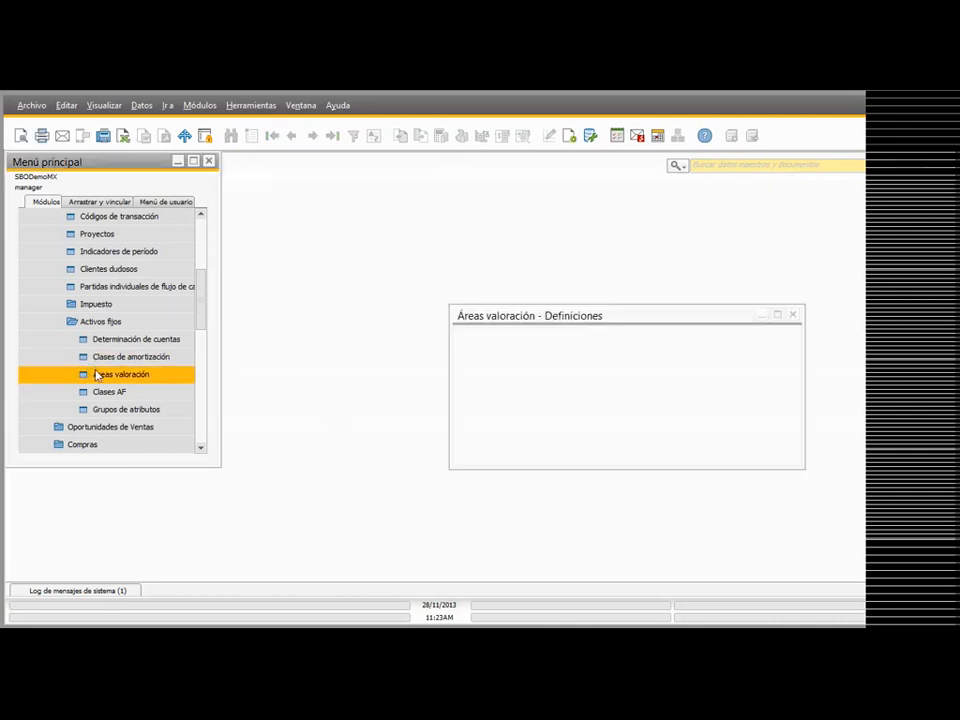
drag(579, 318, 301, 139)
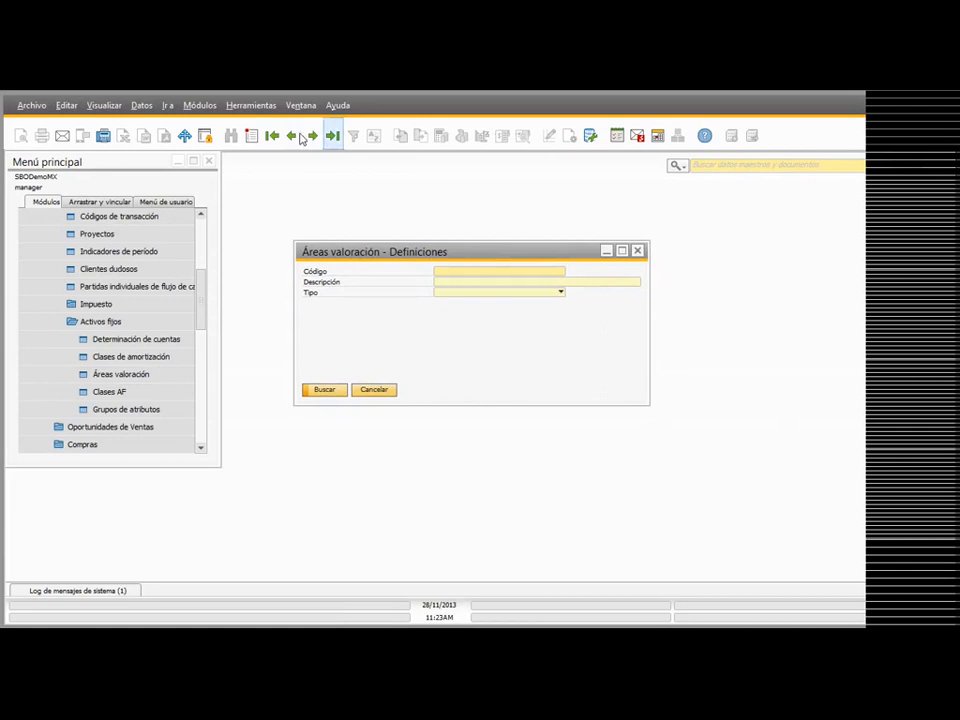
click(312, 135)
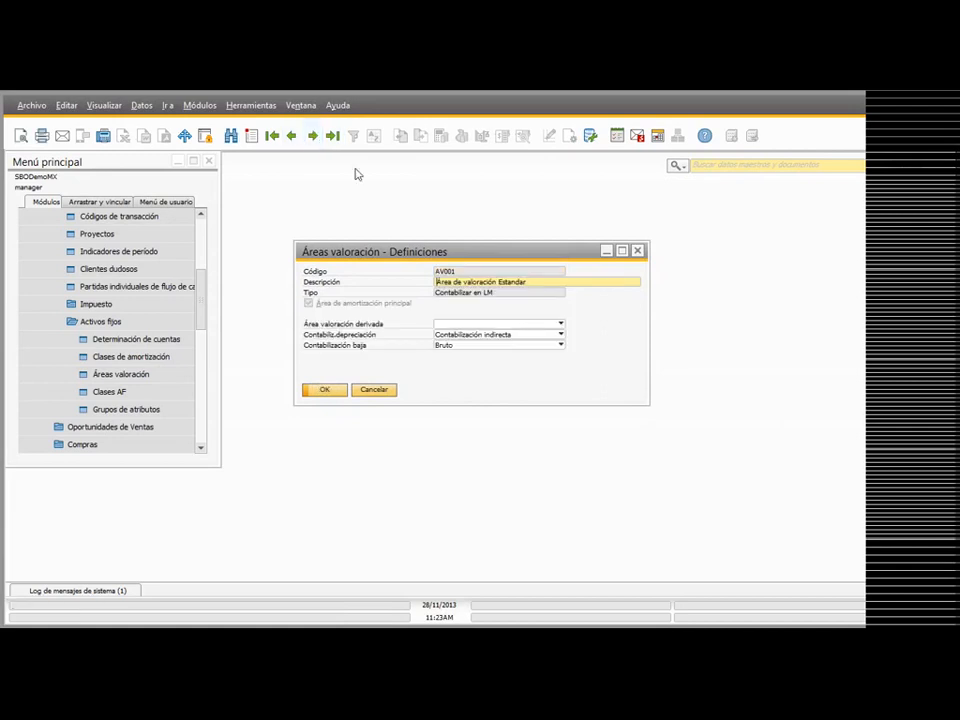
Step: Start a new valuation area and set its Tipo to Contabilizar en LM
click(248, 137)
click(463, 292)
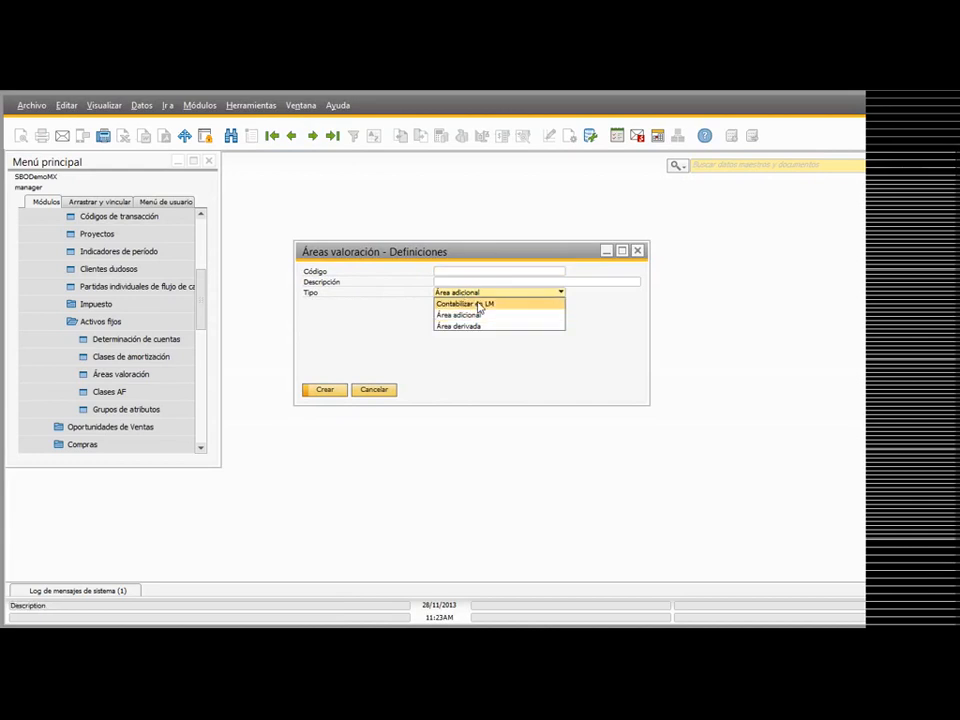
click(479, 304)
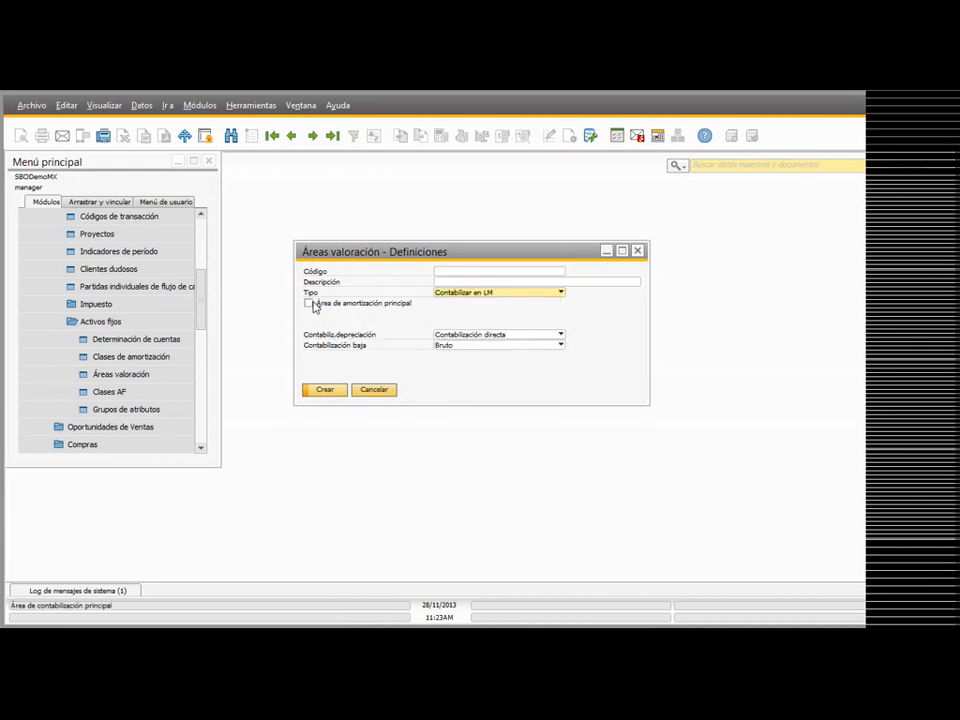
Step: Try Contabilización indirecta for the new area's depreciation posting and set it back to Contabilización directa
click(456, 335)
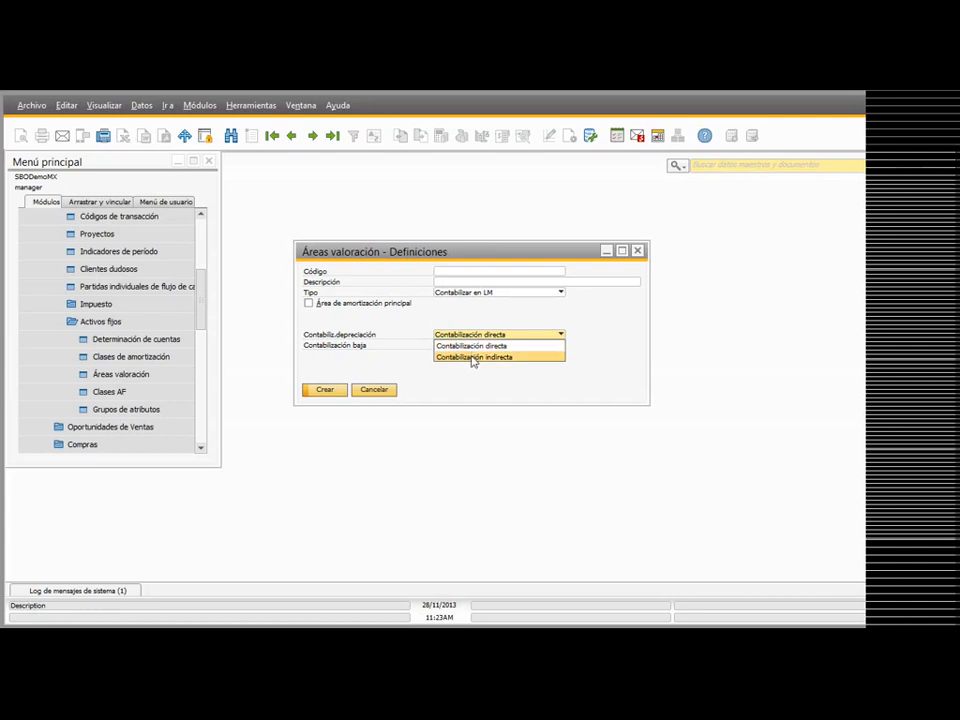
click(473, 358)
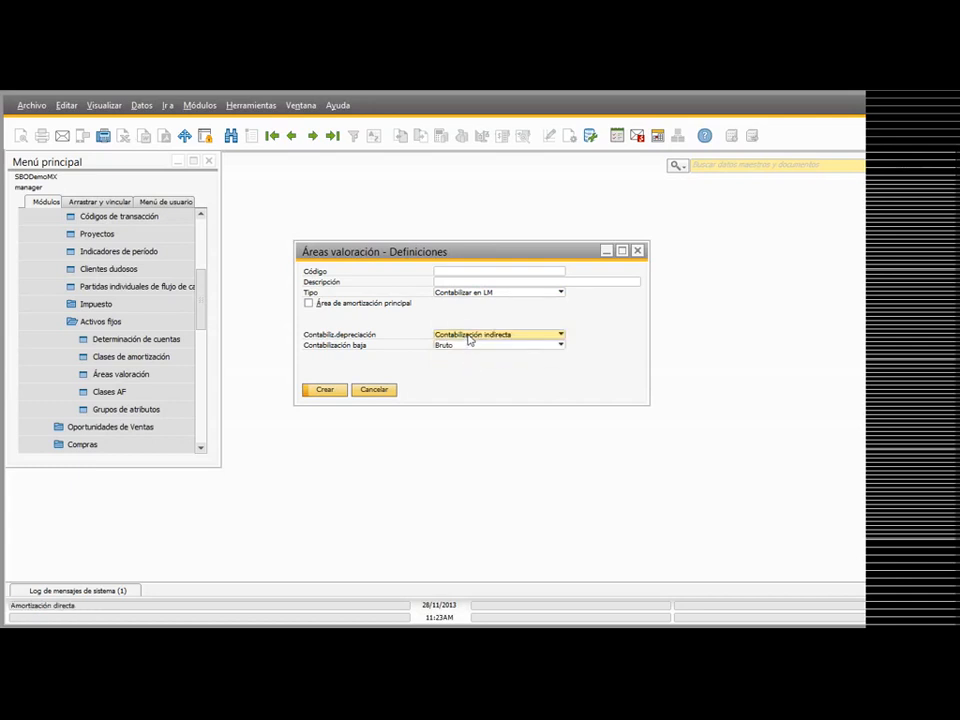
click(462, 335)
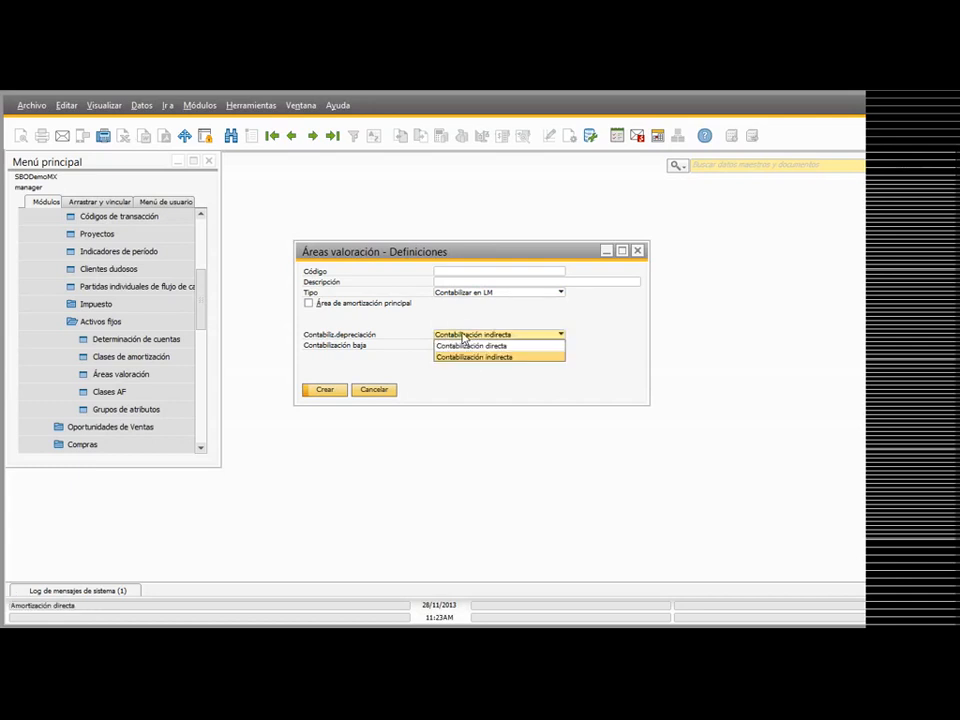
click(465, 347)
Step: Examine the Contabilización baja options, keep Bruto, and discard the new valuation area by returning to AV001 without saving
click(461, 346)
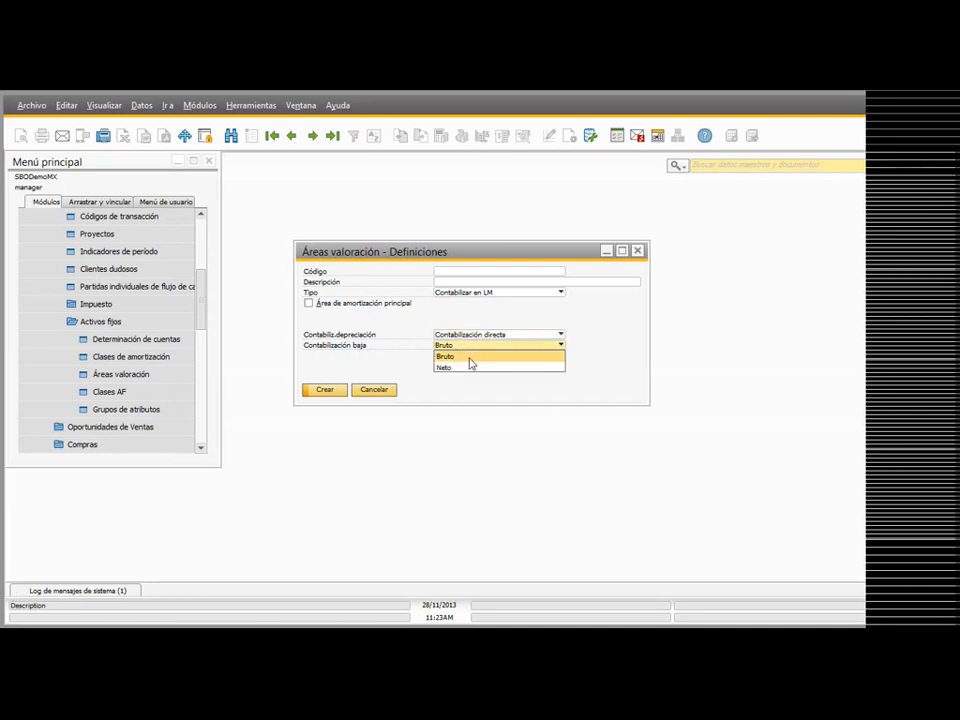
click(396, 344)
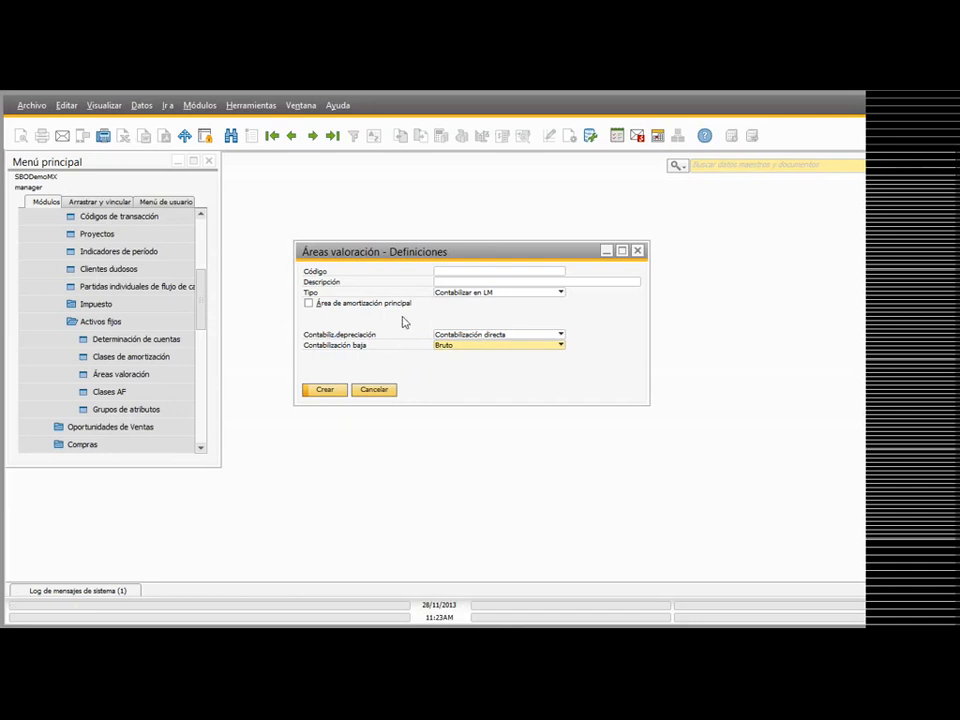
click(312, 134)
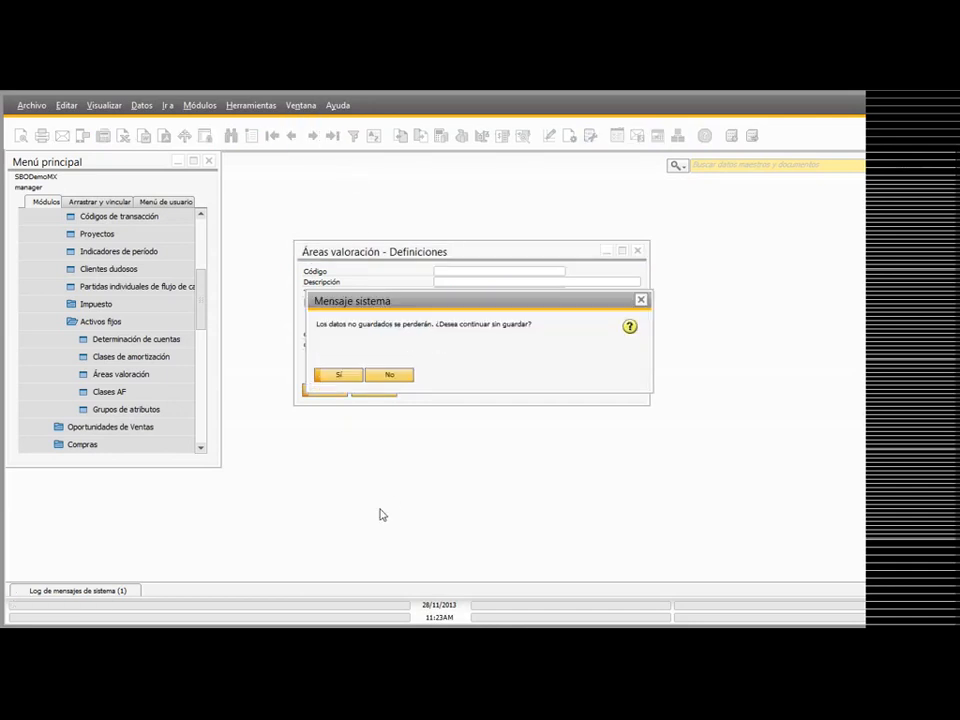
click(350, 376)
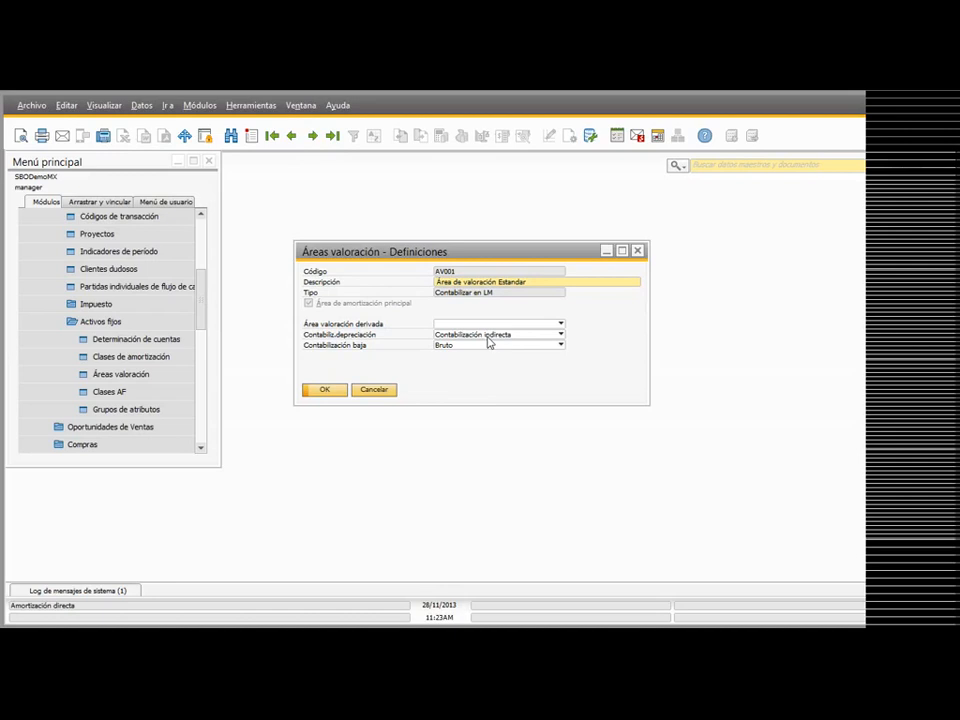
Step: Close the valuation areas, bring up asset class CAF002 for Equipo de Computo and examine the valuation area options
click(375, 390)
click(117, 393)
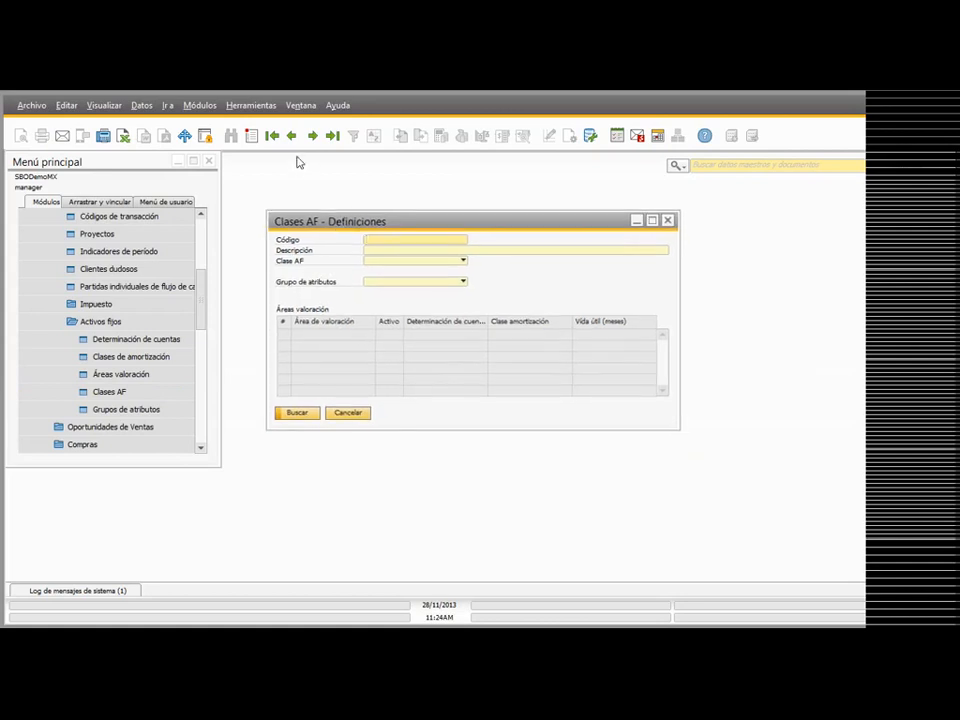
click(312, 137)
click(312, 137)
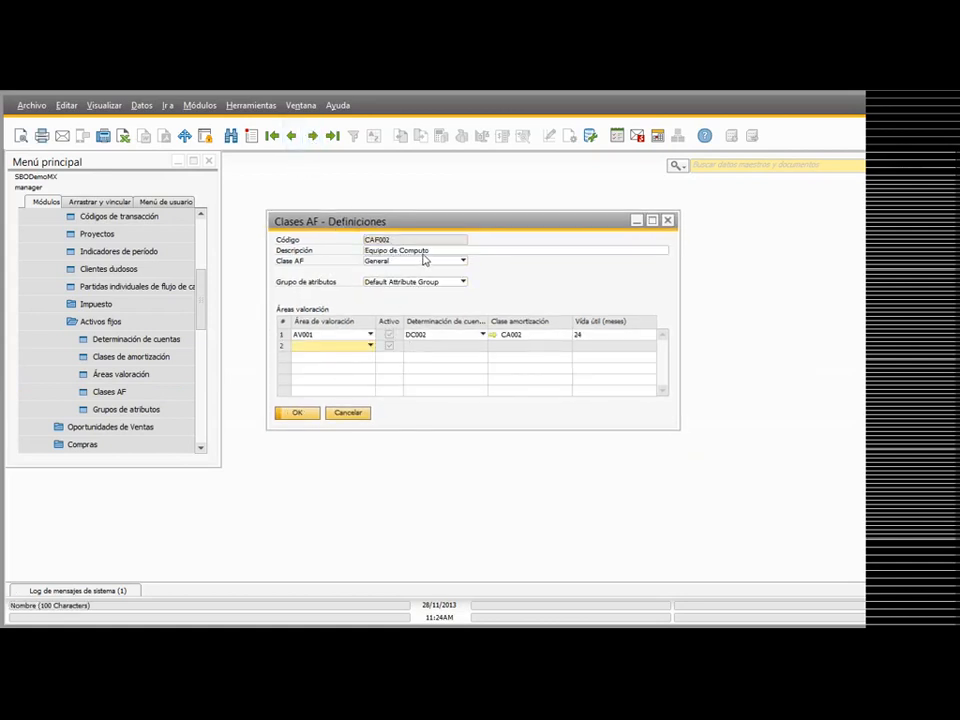
click(330, 346)
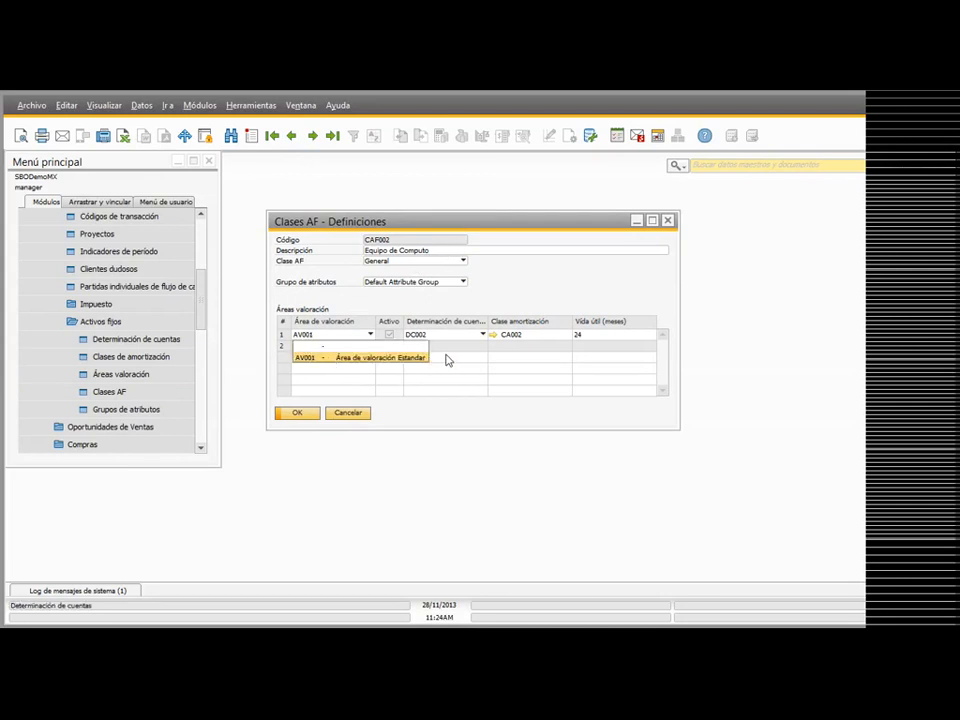
click(448, 360)
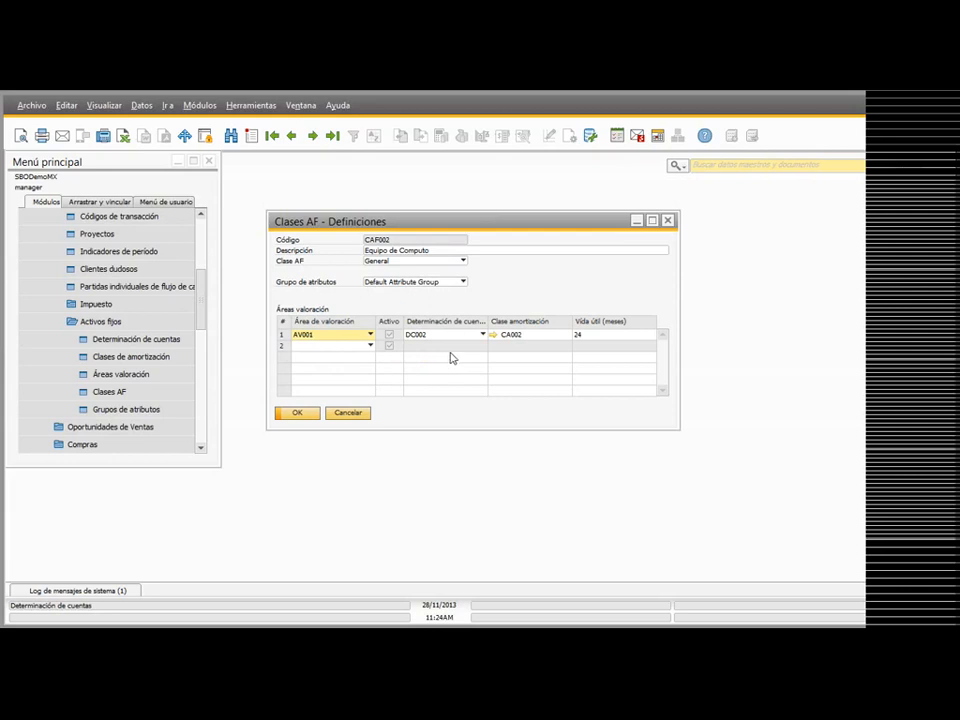
Step: Examine the account determination options, depreciation class list and useful life for AV001 in asset class CAF002, and close the class without saving
click(455, 345)
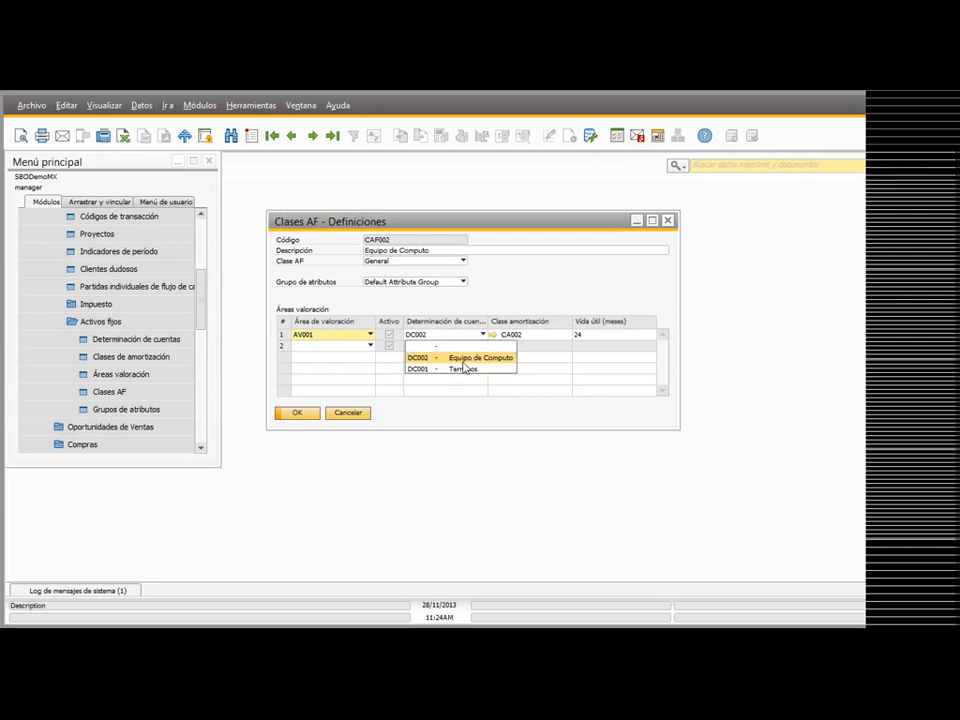
click(517, 336)
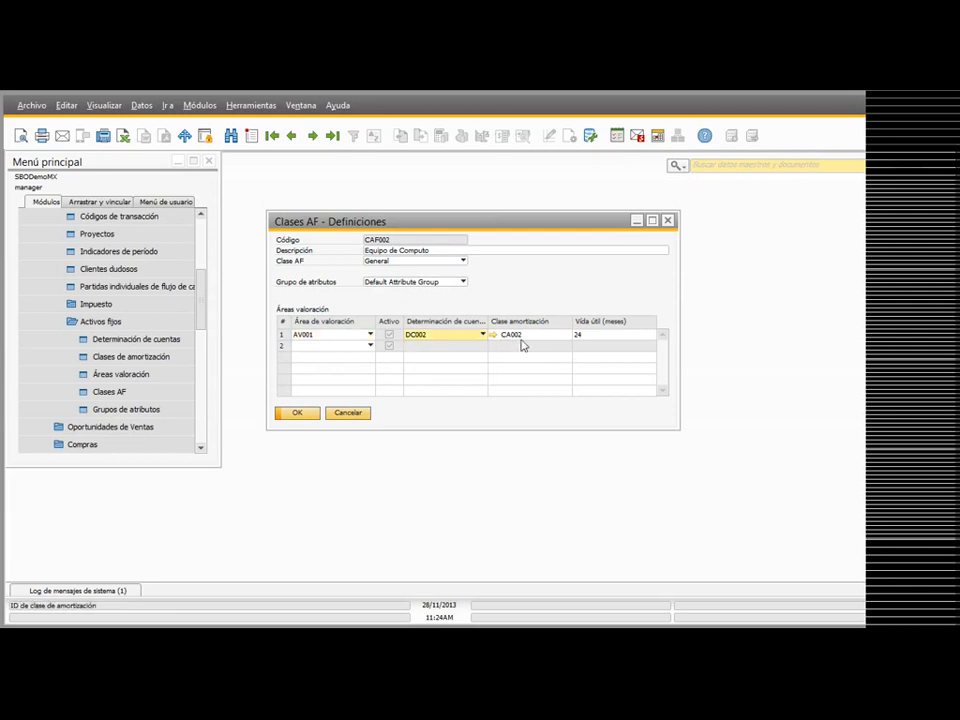
click(567, 336)
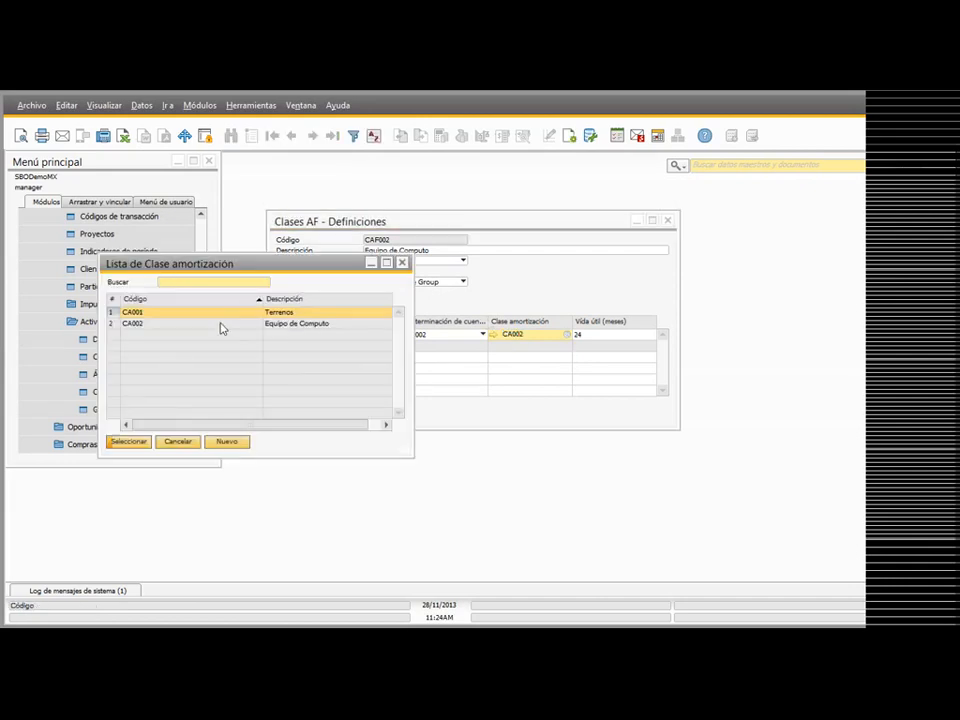
click(402, 262)
key(Tab)
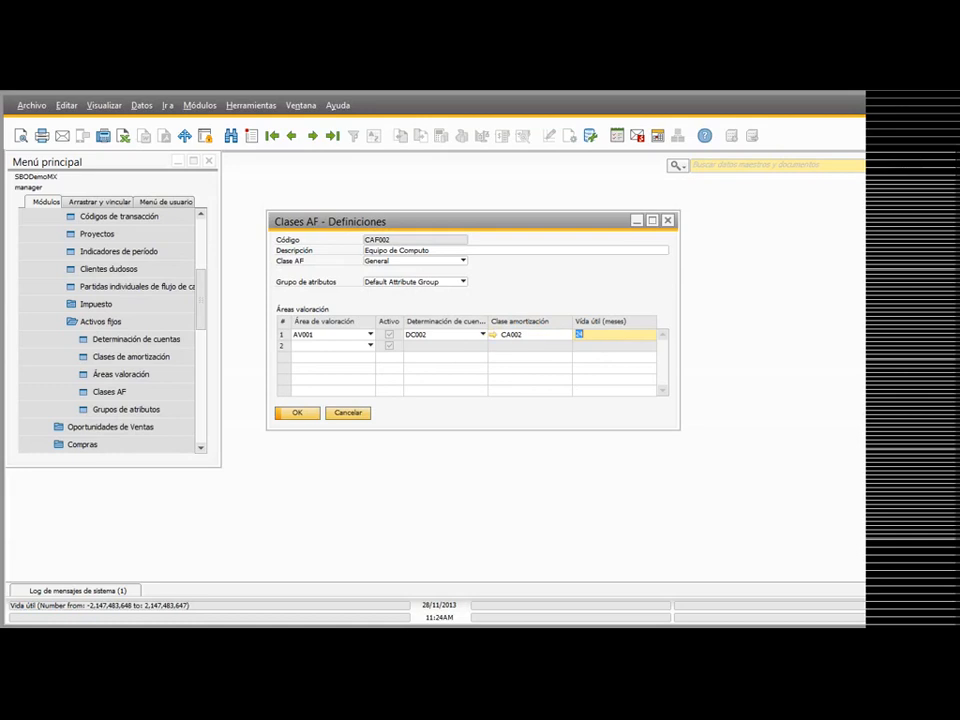
click(368, 414)
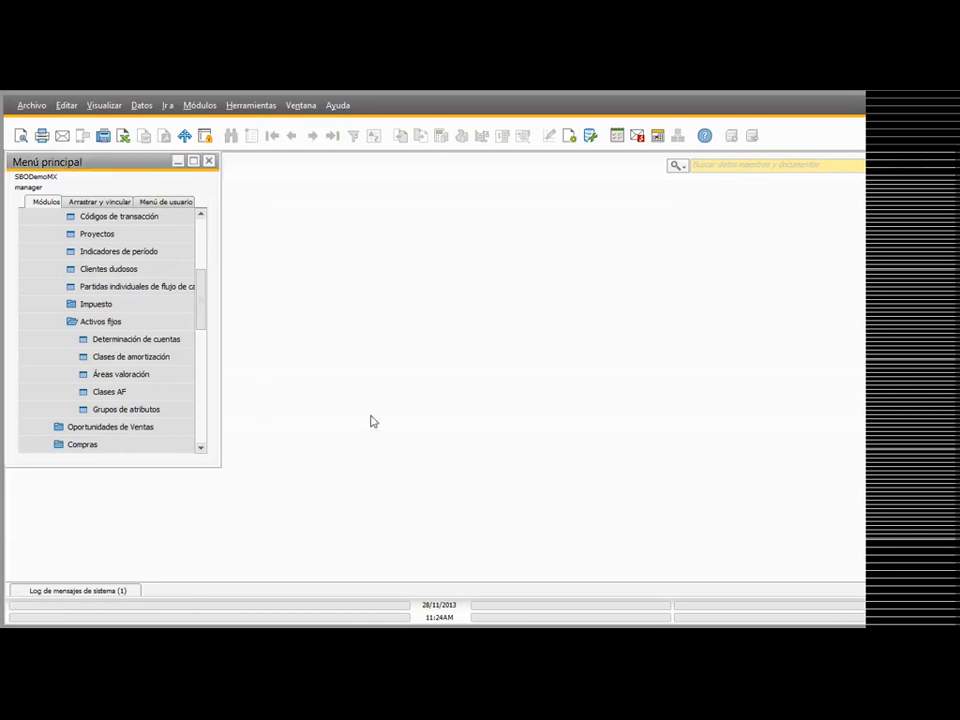
Step: Bring up the Grupos de atributos definitions, look through the list of attributes and close the window
click(155, 408)
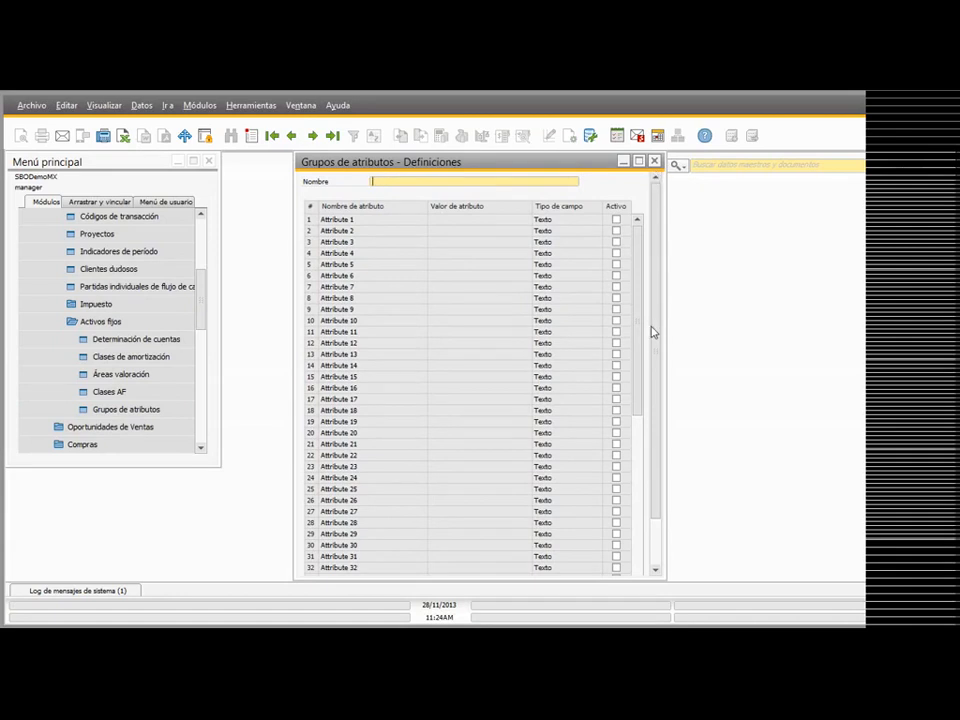
scroll(655, 330, down, 2)
drag(656, 426, 647, 212)
click(655, 162)
Step: Collapse the Activos fijos, setup and Gestión branches of the main menu back to the top-level module list
scroll(124, 345, up, 3)
click(112, 322)
click(97, 289)
click(100, 218)
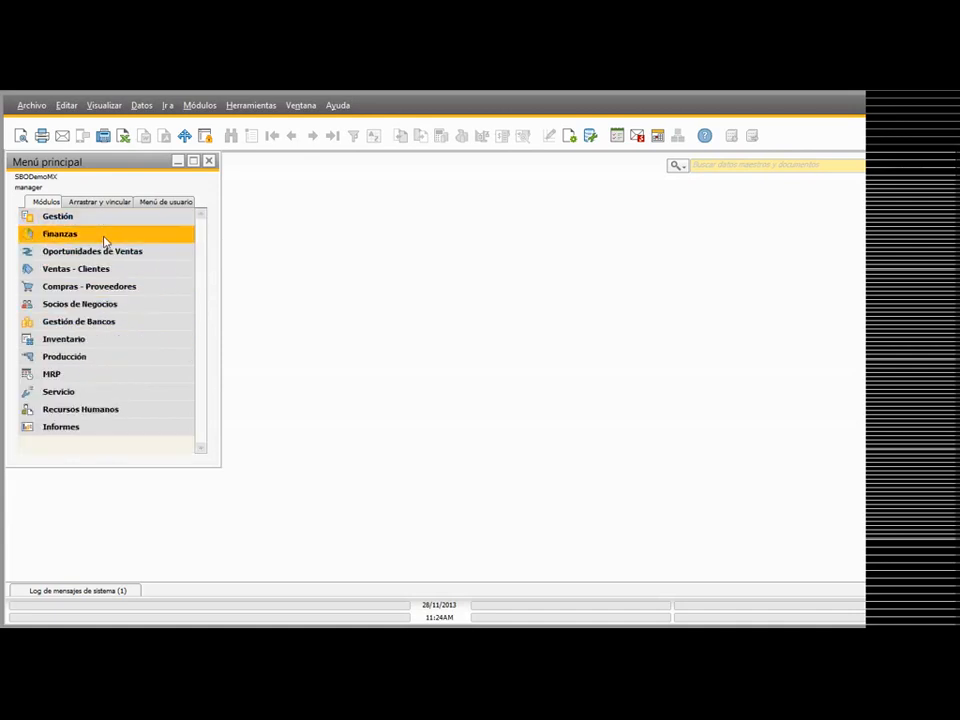
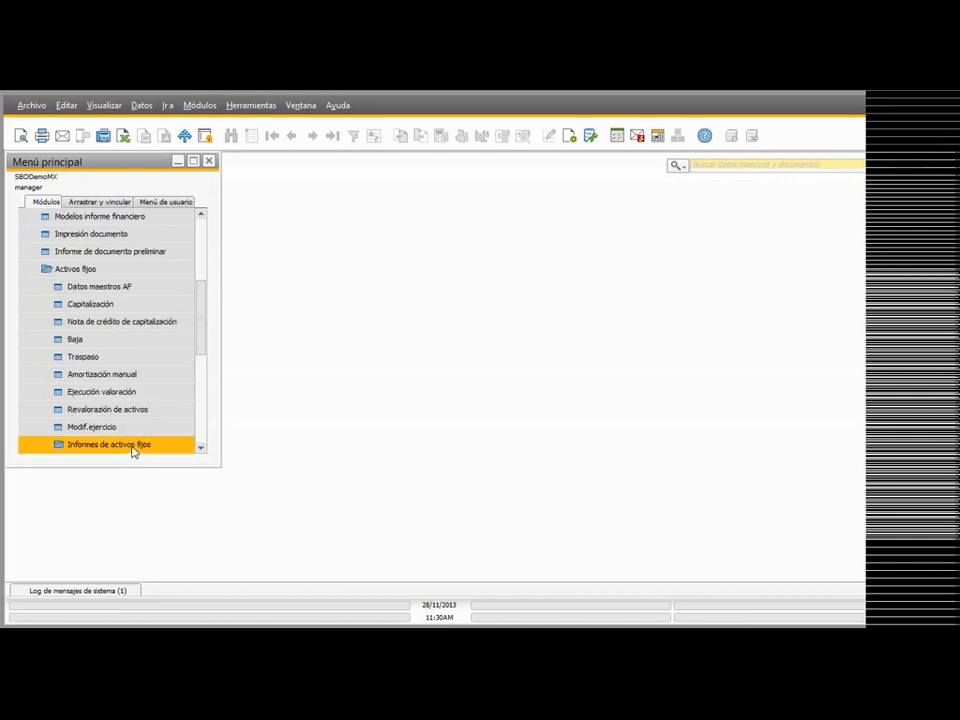
Step: Bring up Datos maestros AF and browse to asset AC003, Rack para Servidores
mouse_move(203, 304)
mouse_down()
mouse_move(203, 323)
mouse_move(203, 313)
mouse_up()
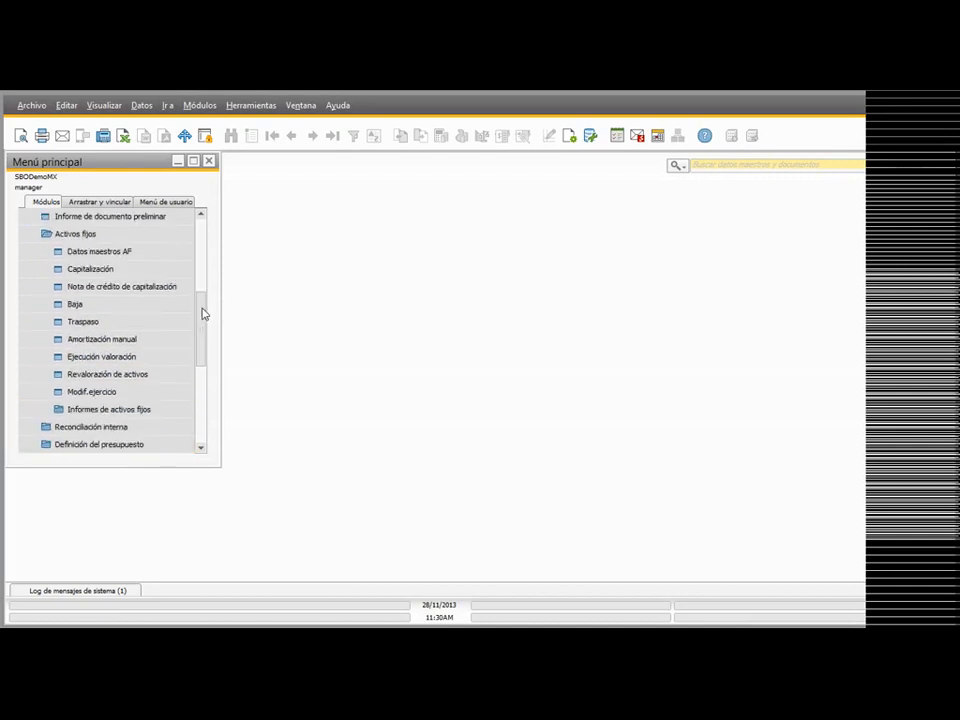
click(96, 254)
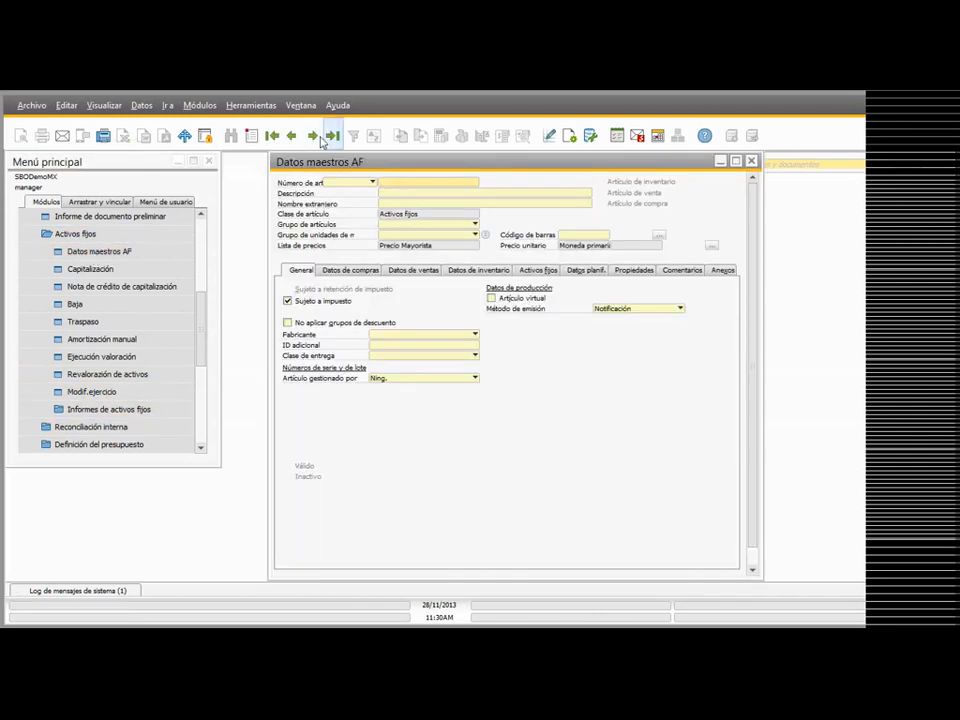
drag(439, 165, 401, 165)
click(313, 136)
click(313, 136)
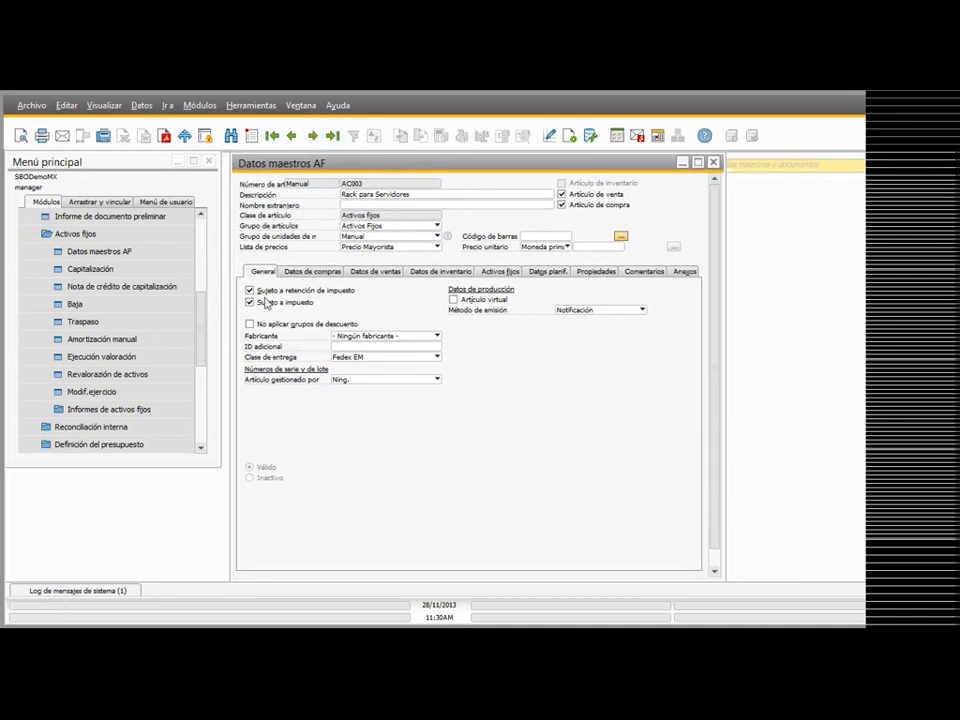
Step: Examine the purchasing, sales, inventory, planning, properties, comments and attachments data of asset AC003
click(335, 274)
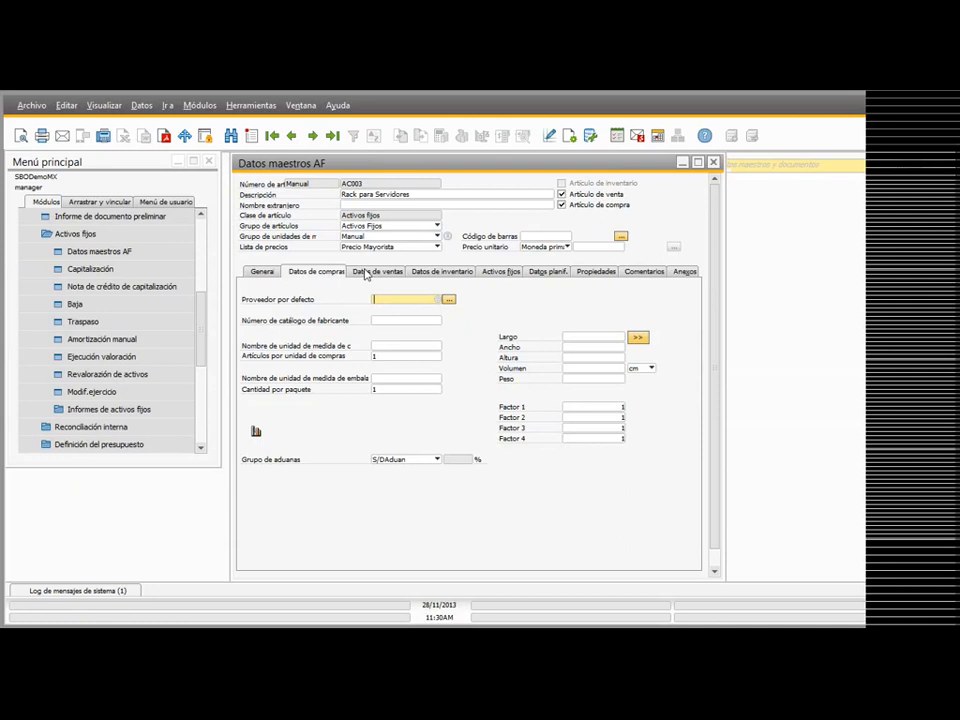
click(366, 275)
click(445, 280)
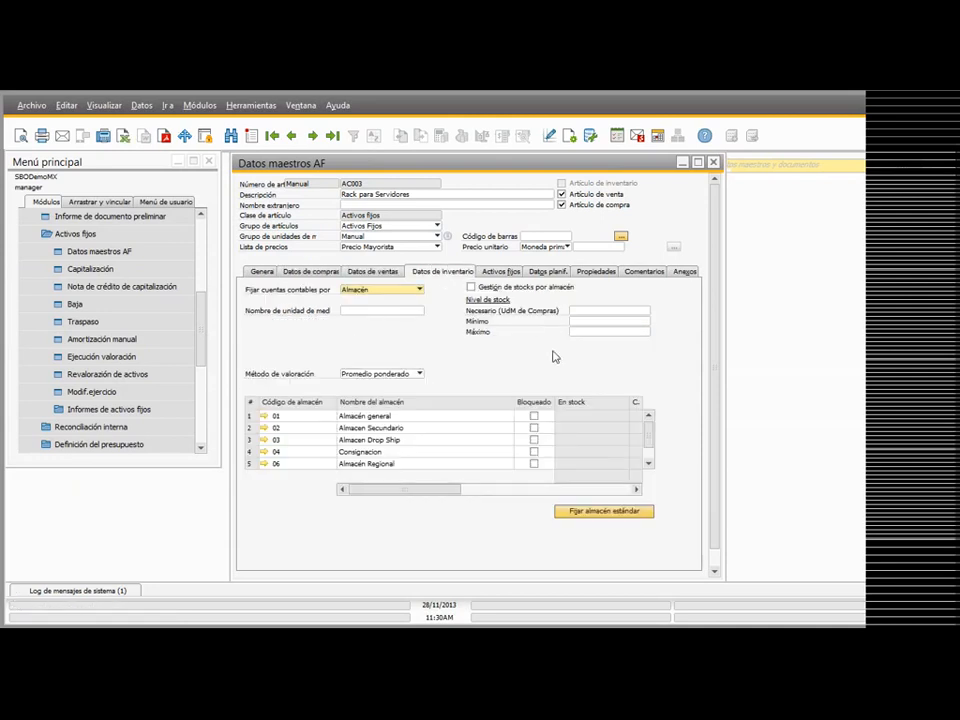
drag(439, 491, 476, 497)
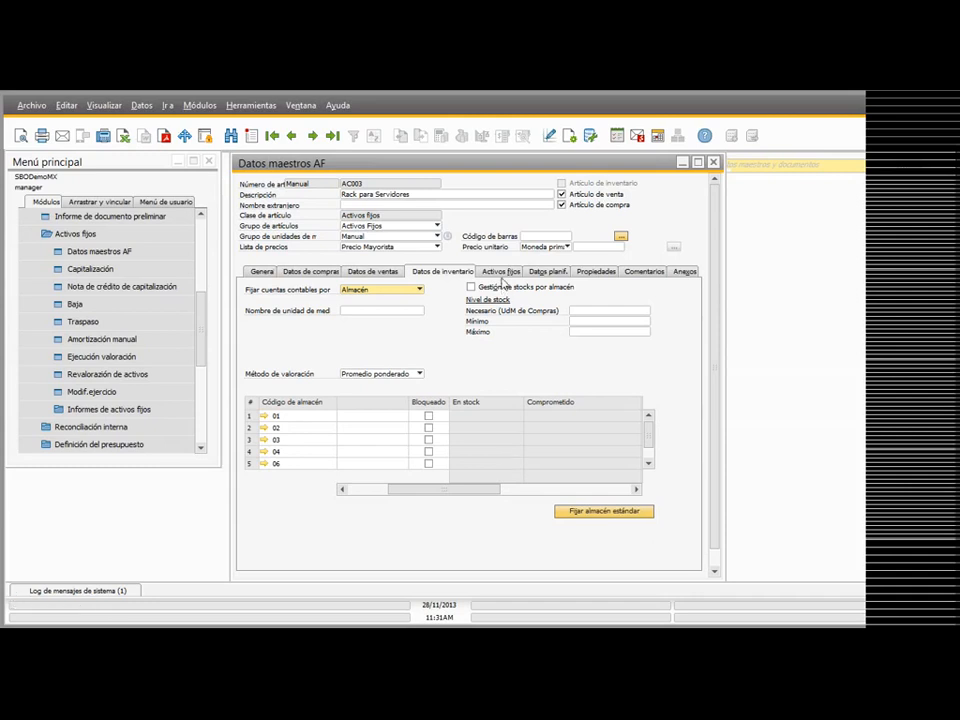
click(548, 271)
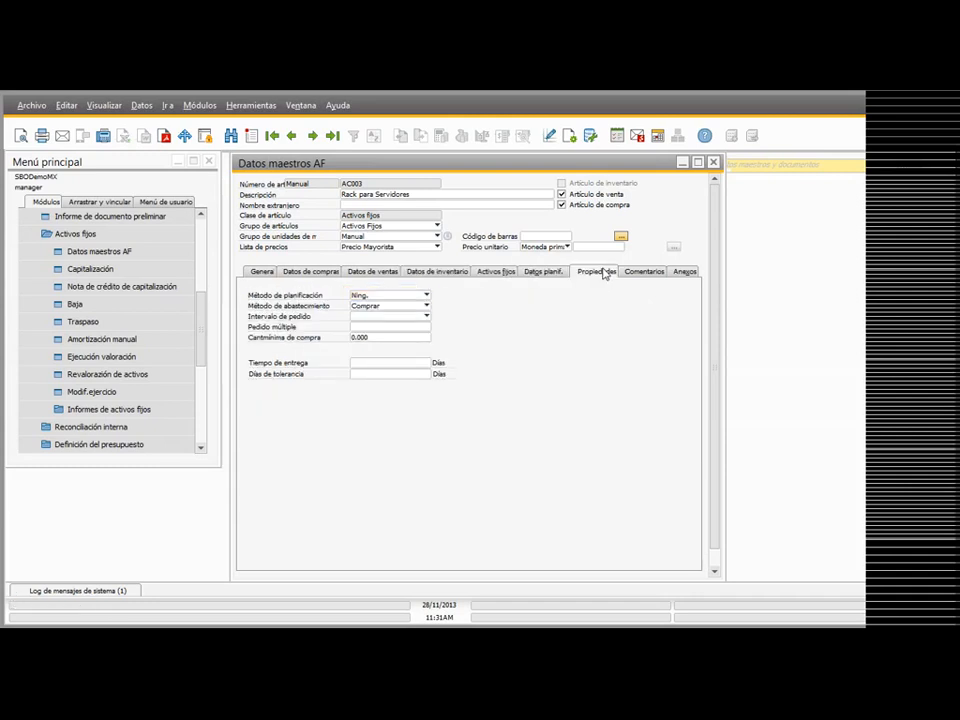
click(605, 273)
click(644, 271)
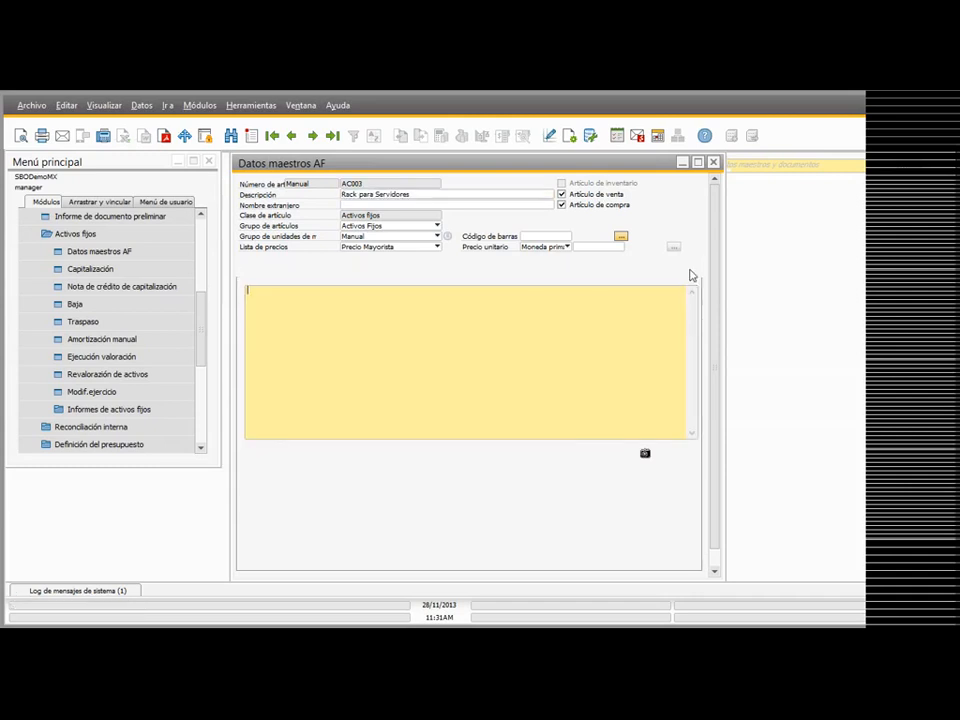
click(686, 272)
Step: Display the Activos fijos summary of AC003 in a maximized window and go through the group, depreciation group, inventory number and serial number fields
click(505, 271)
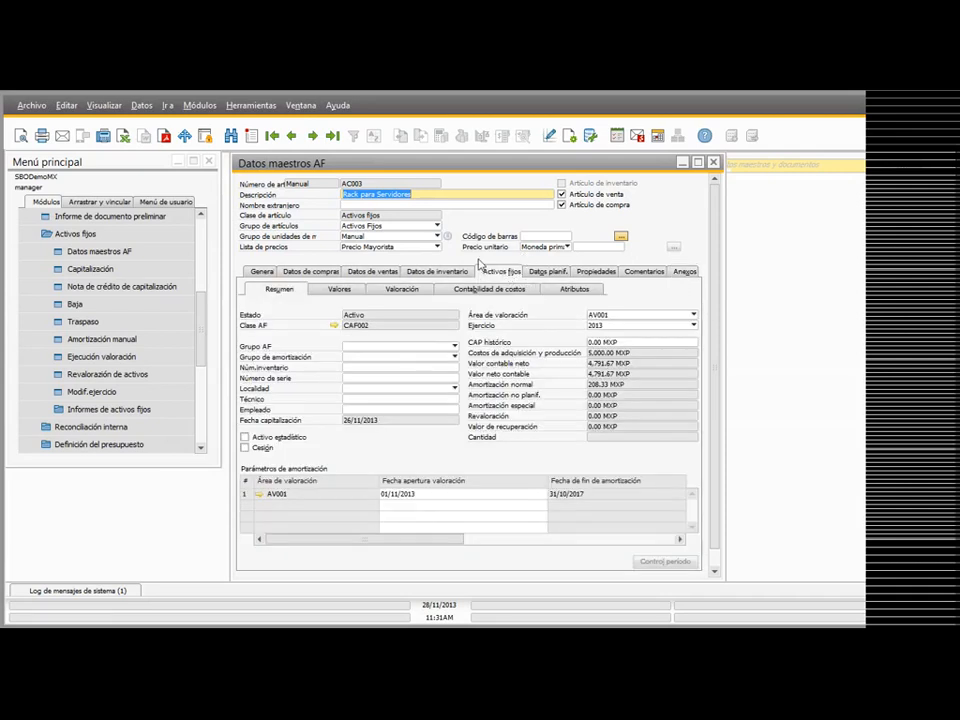
click(697, 162)
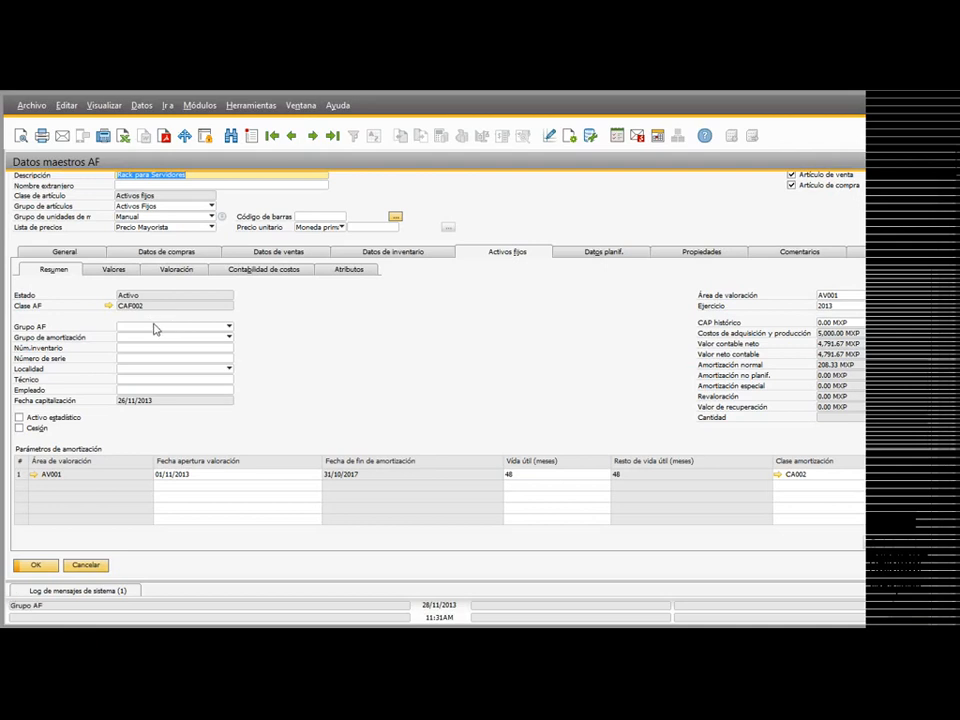
click(120, 328)
click(148, 339)
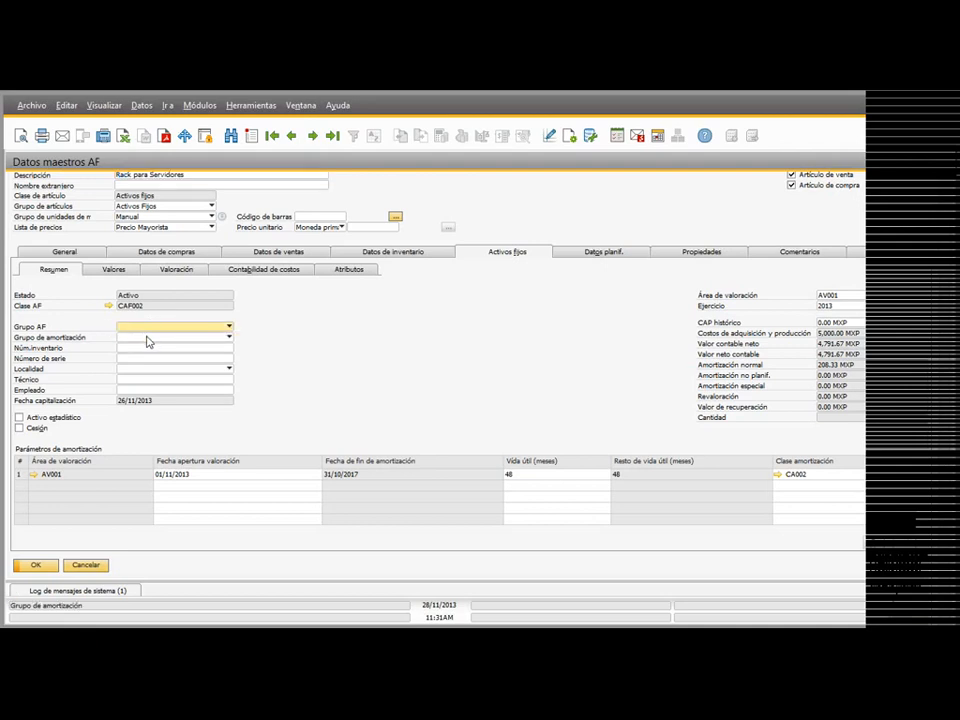
click(127, 346)
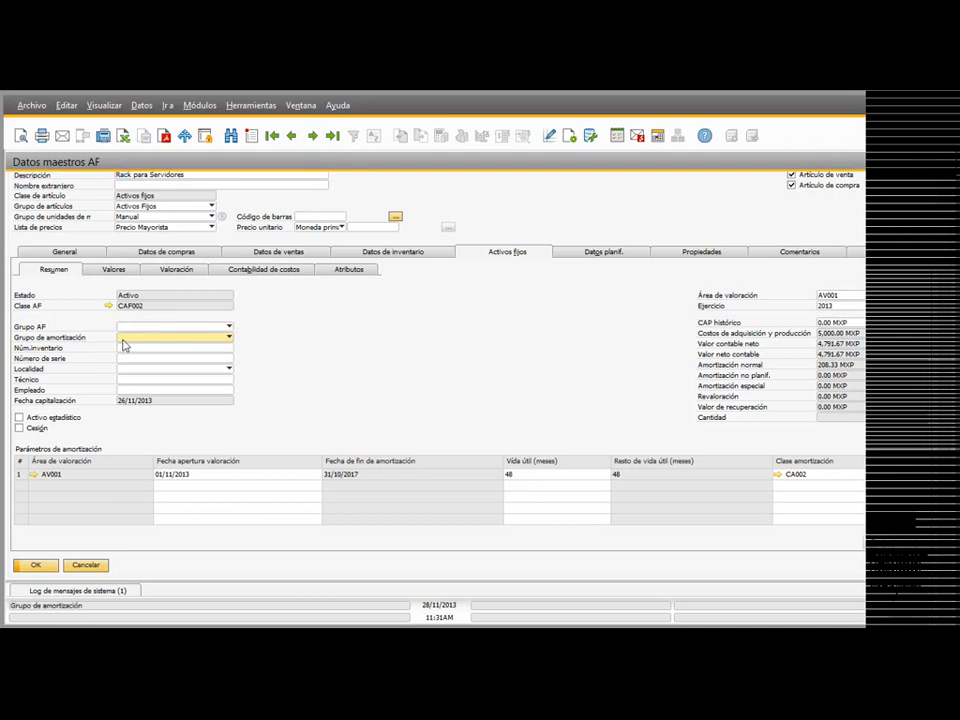
key(Tab)
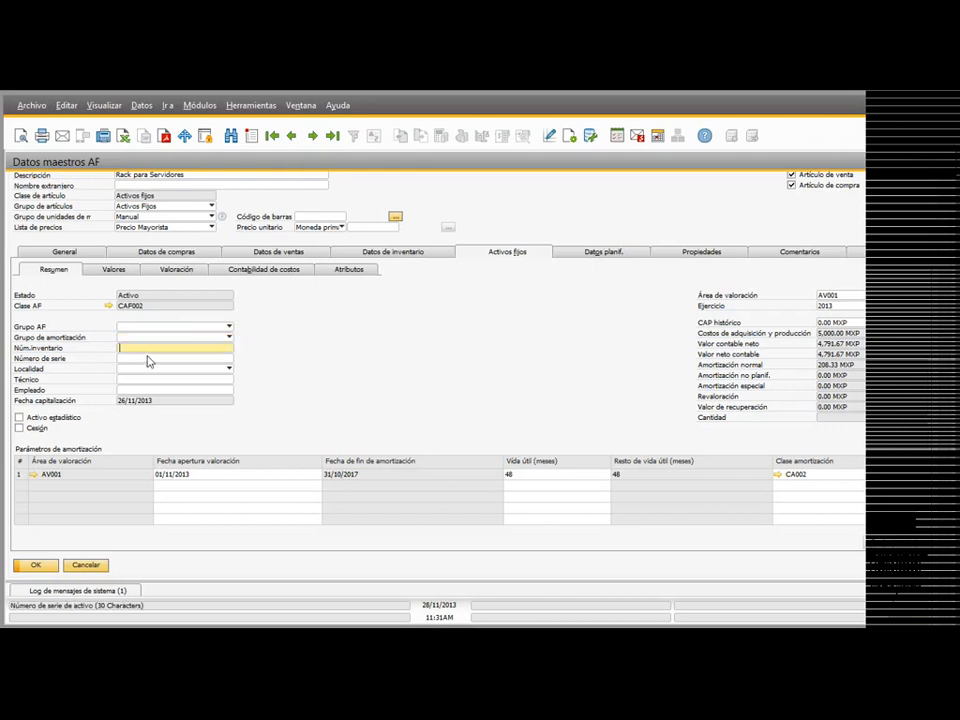
key(Tab)
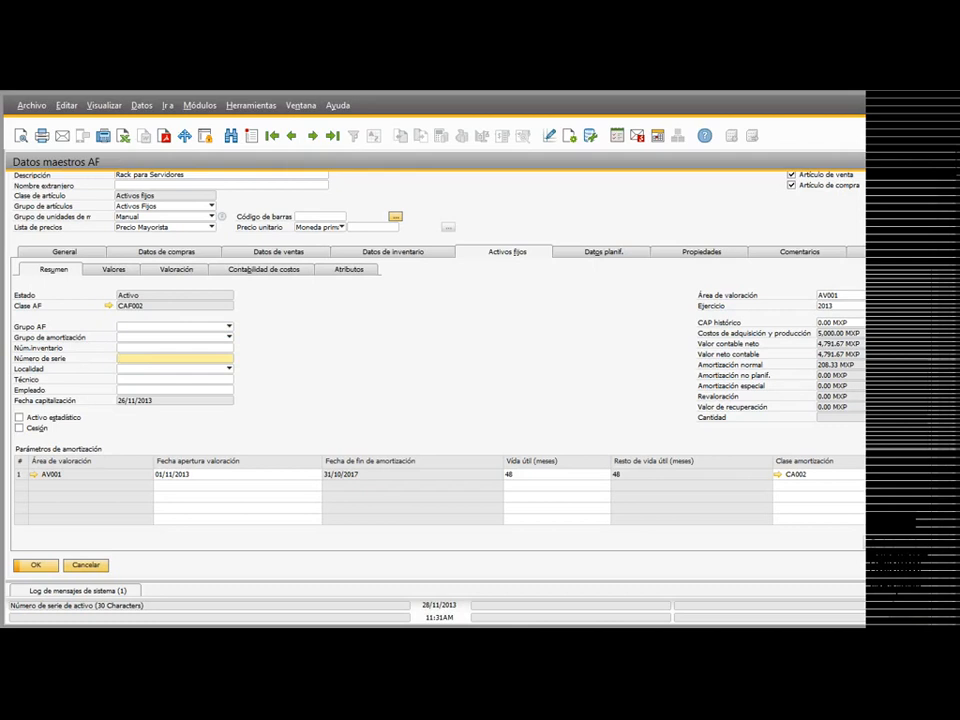
Step: Examine the Localidad options and the Técnico and Empleado fields of asset AC003, leaving them empty
click(144, 369)
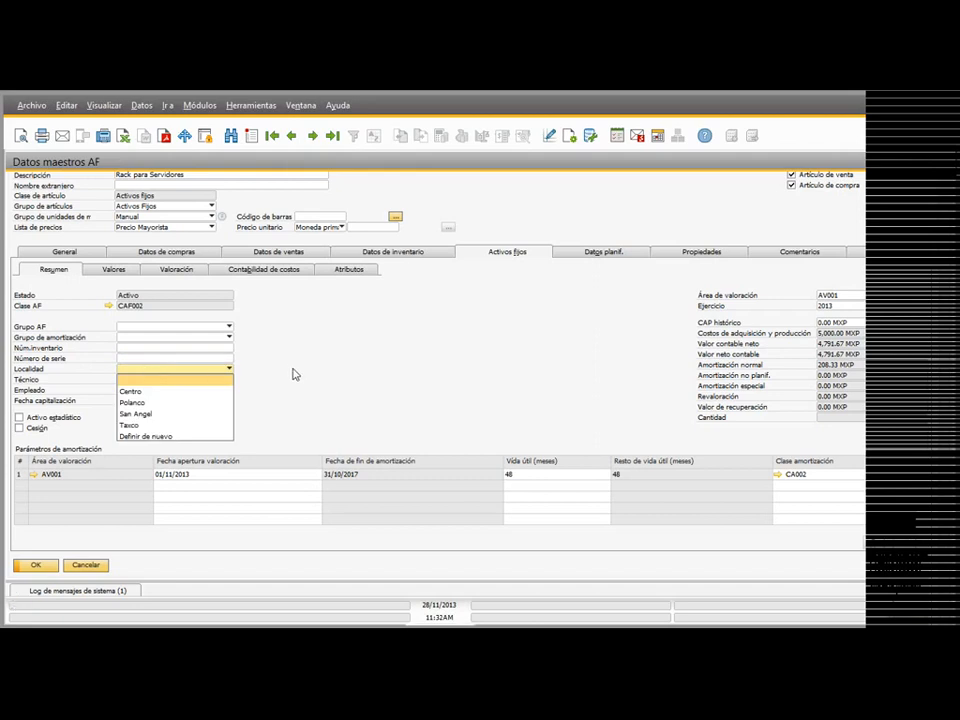
click(226, 369)
click(226, 369)
click(242, 374)
click(206, 384)
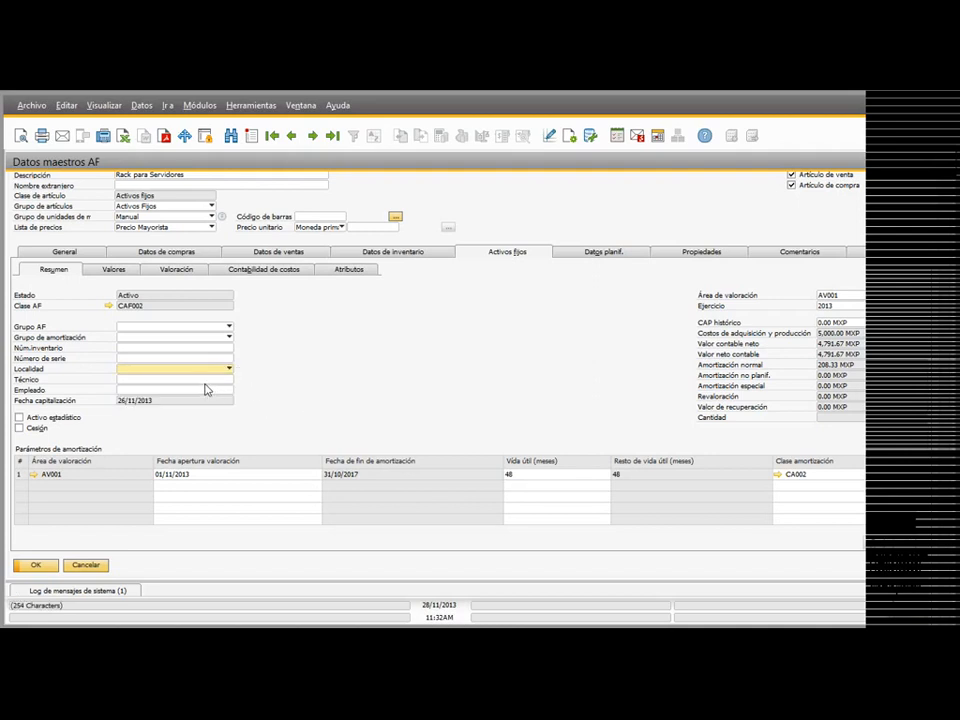
click(204, 389)
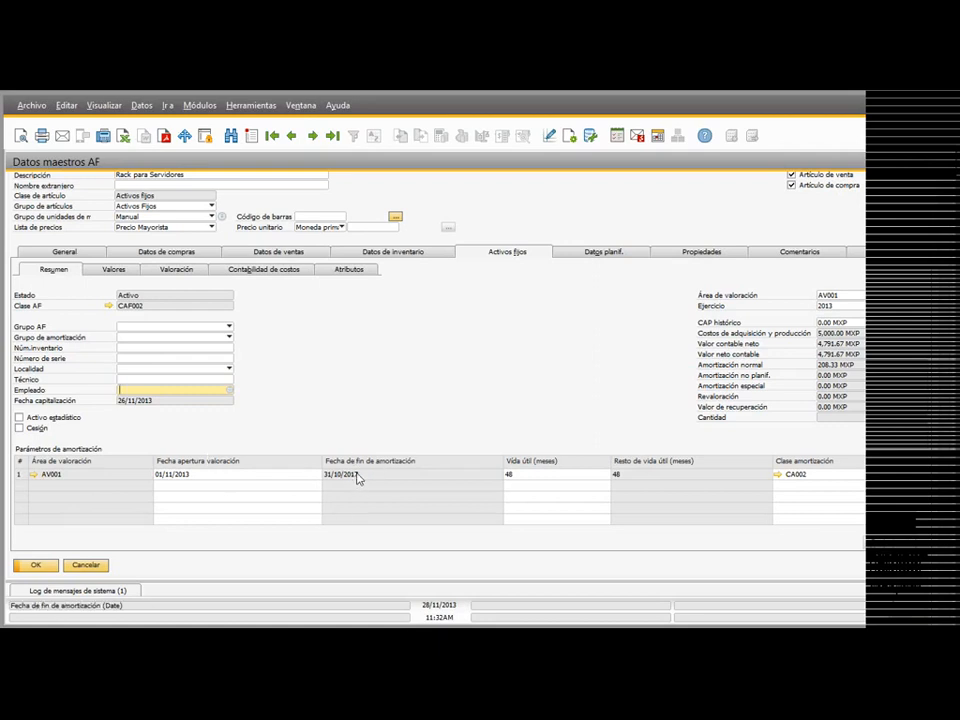
Step: Set the useful life of AC003 in valuation area AV001 to 50 months and check its depreciation class and valuation area
click(527, 474)
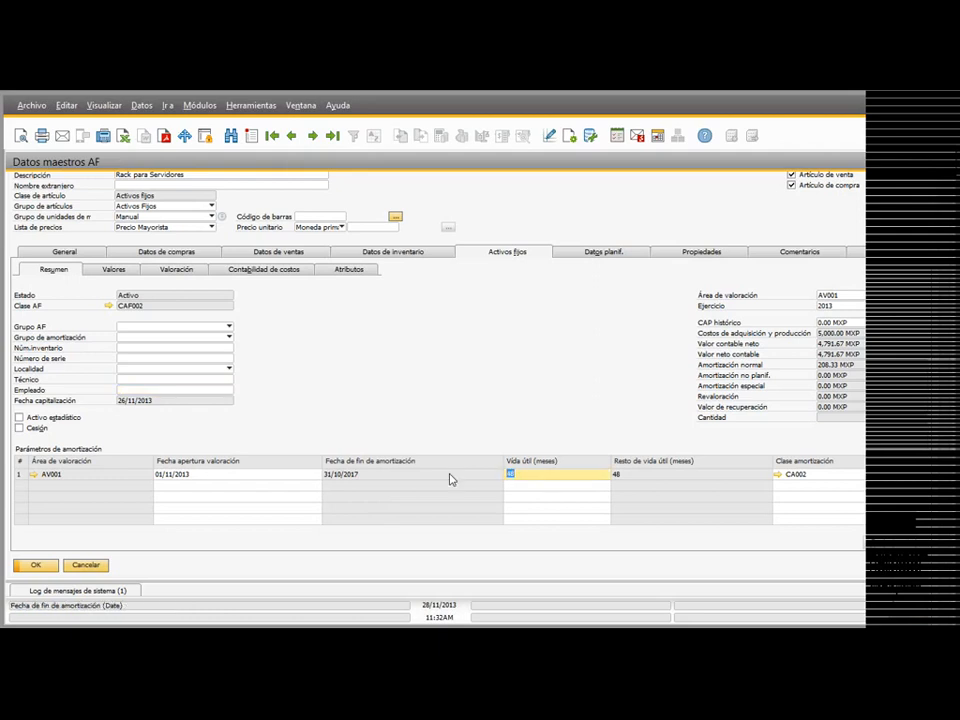
text(50)
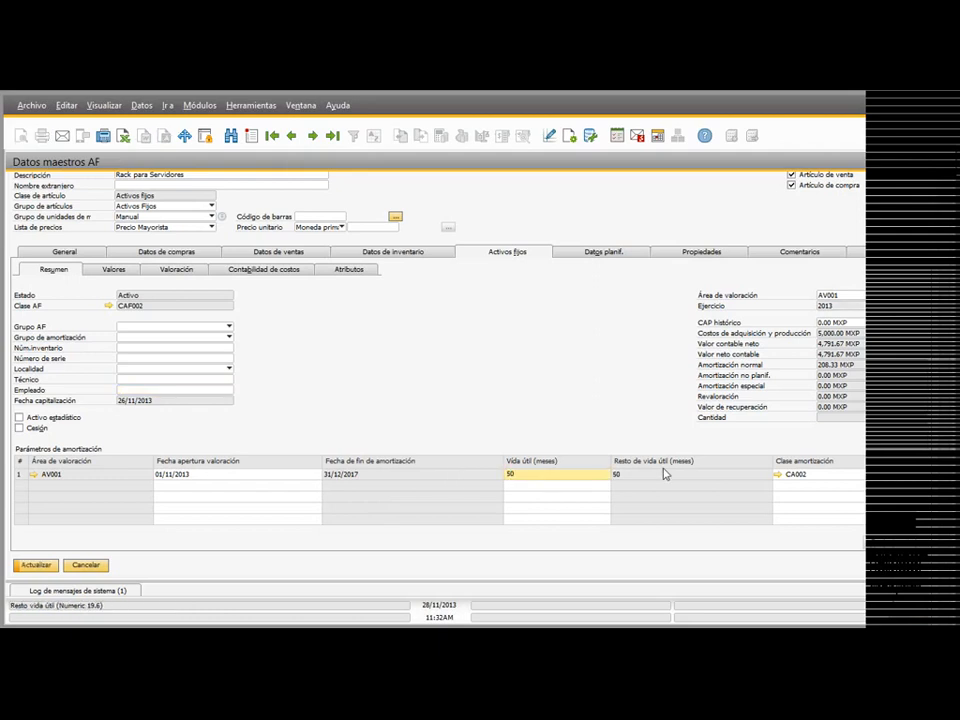
click(795, 474)
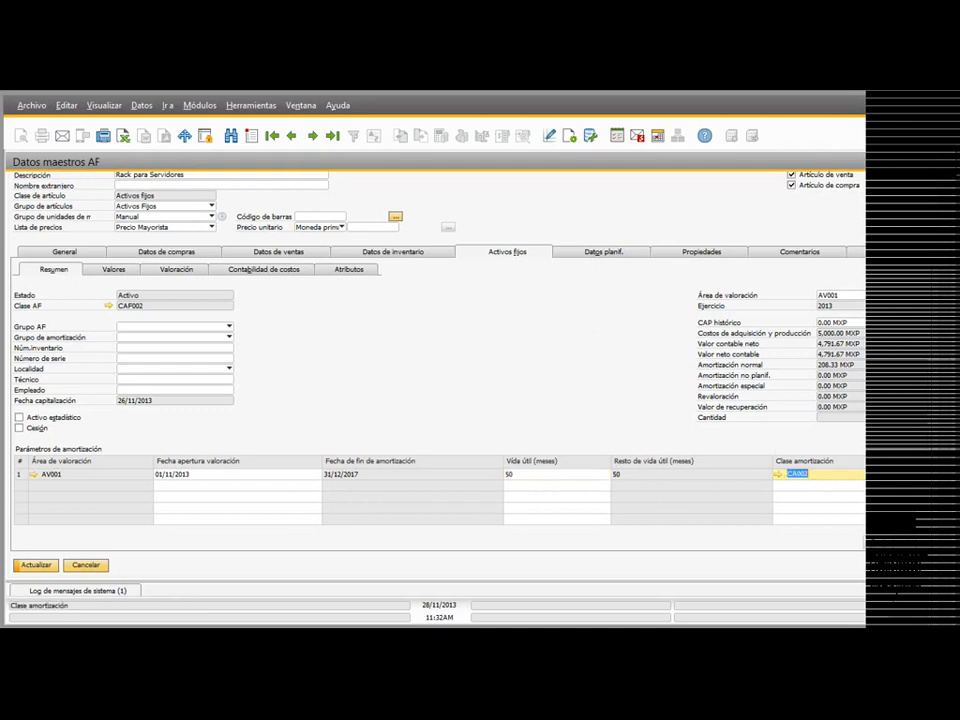
click(856, 298)
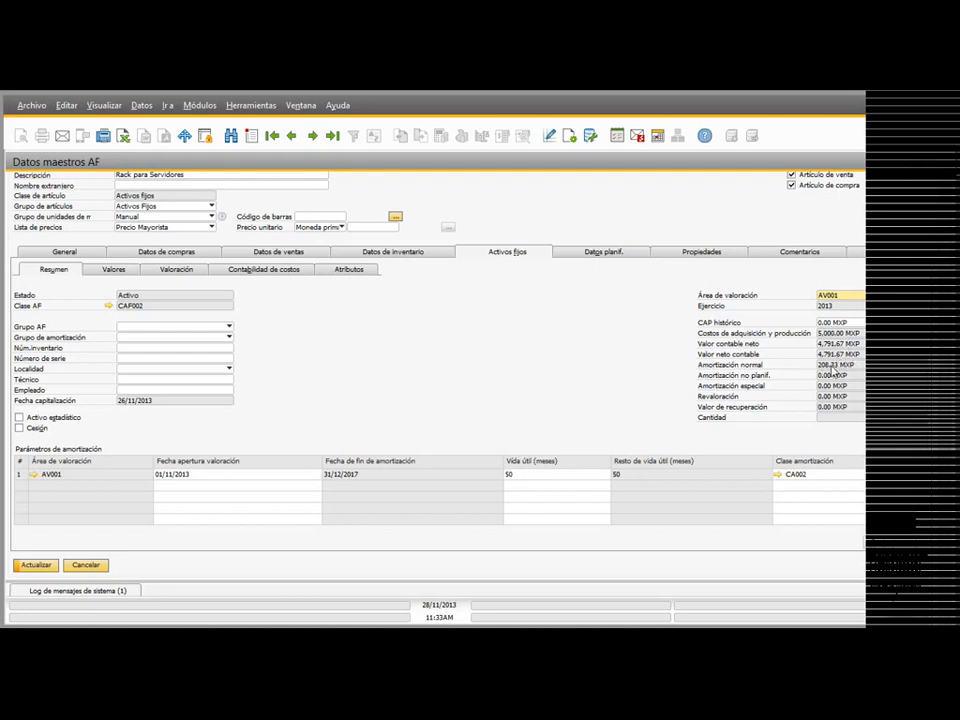
Step: Examine the values, the depreciation by period and the project and distribution rule assignments of asset AC003
click(124, 272)
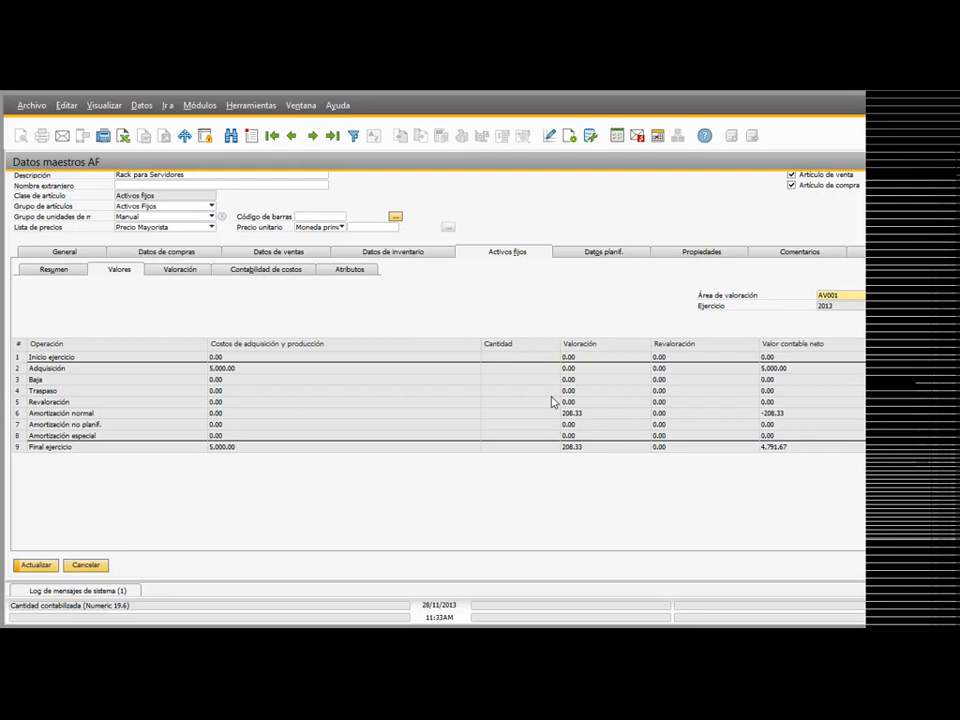
click(190, 268)
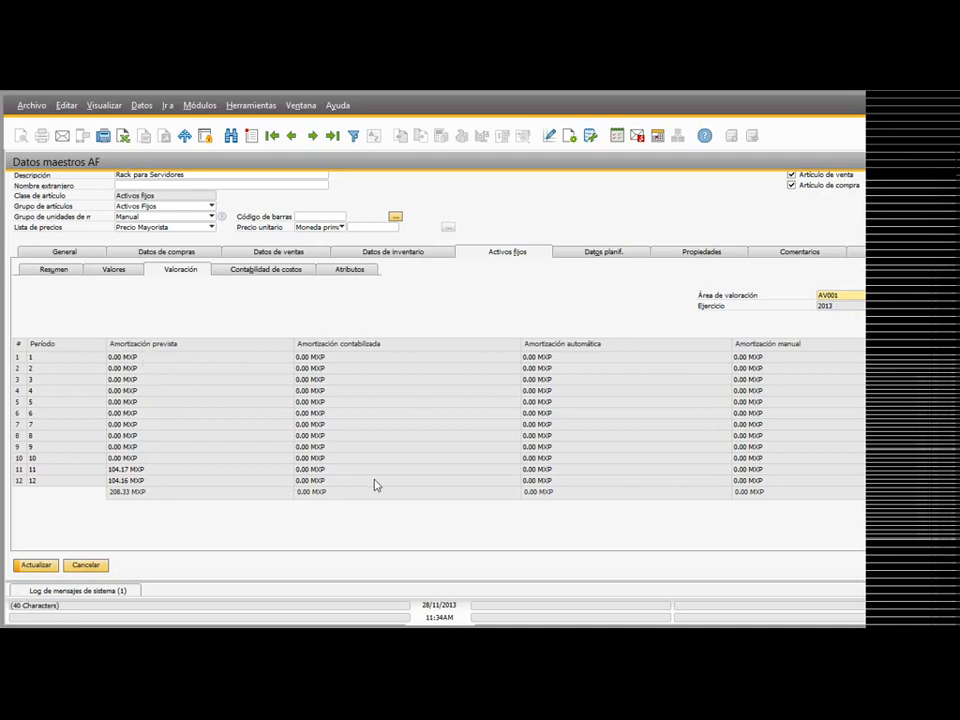
click(271, 271)
click(107, 315)
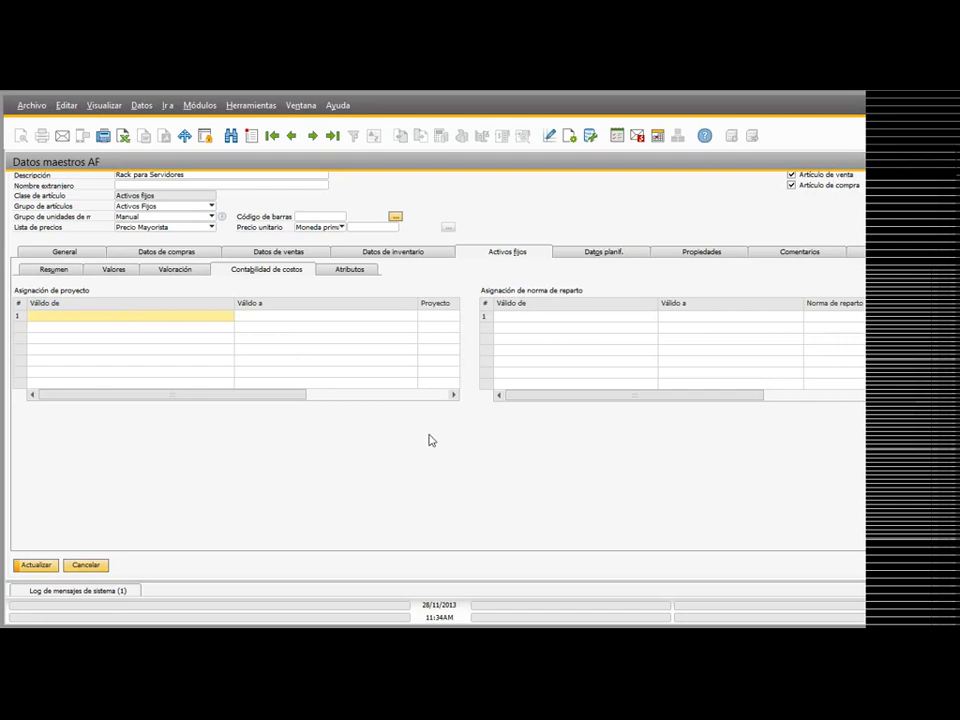
Step: Look through the attributes Remark 1, Remark 2, Amount 1 and Amount 2 of asset AC003
click(351, 271)
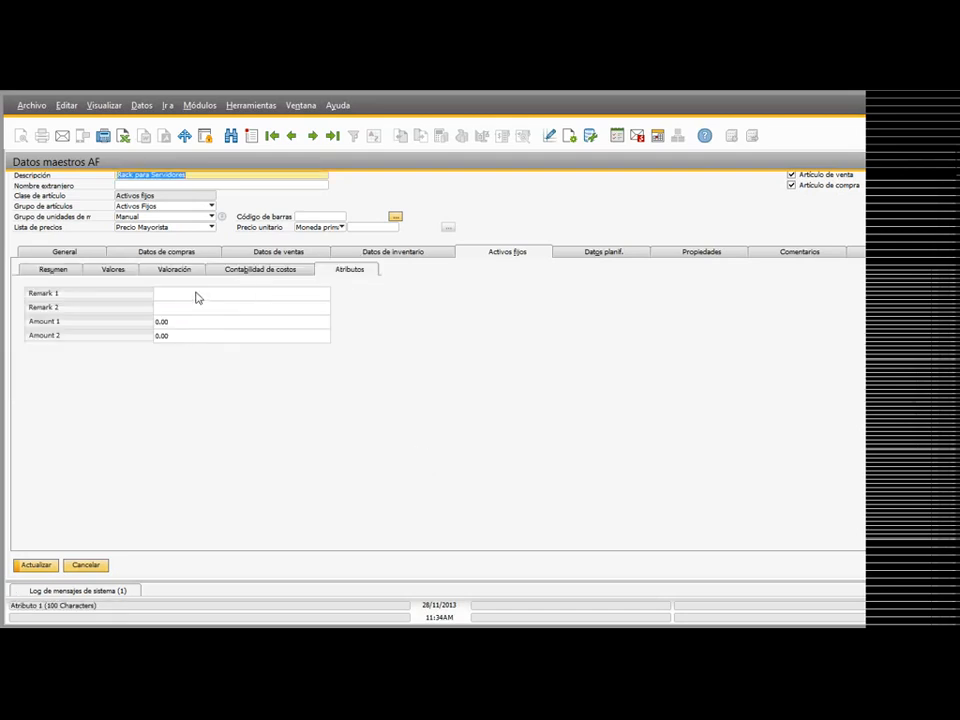
click(187, 309)
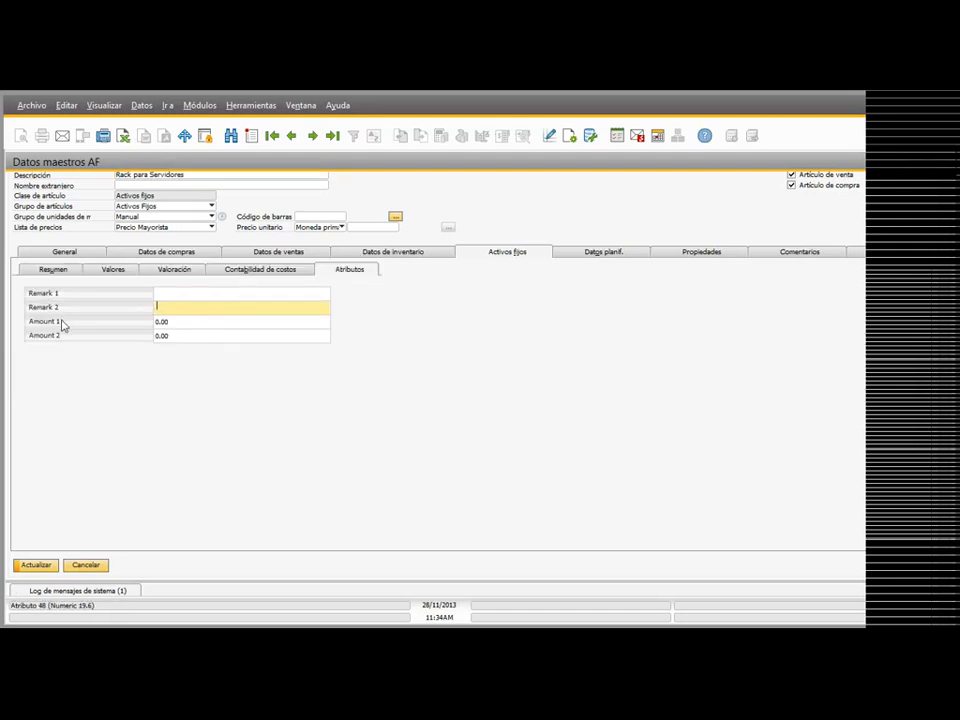
click(192, 322)
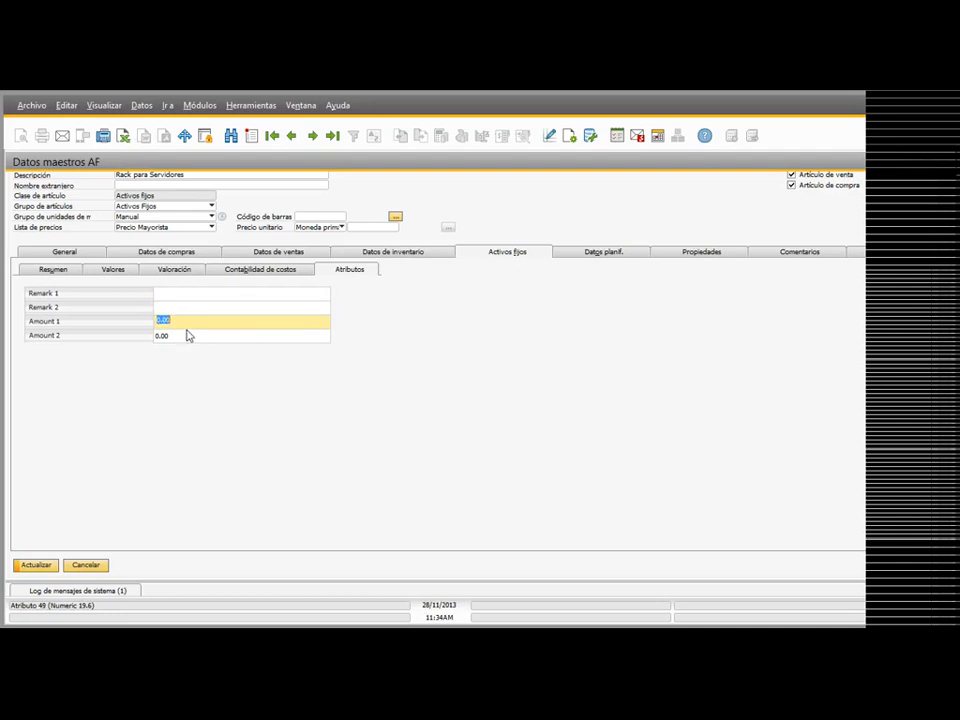
click(188, 336)
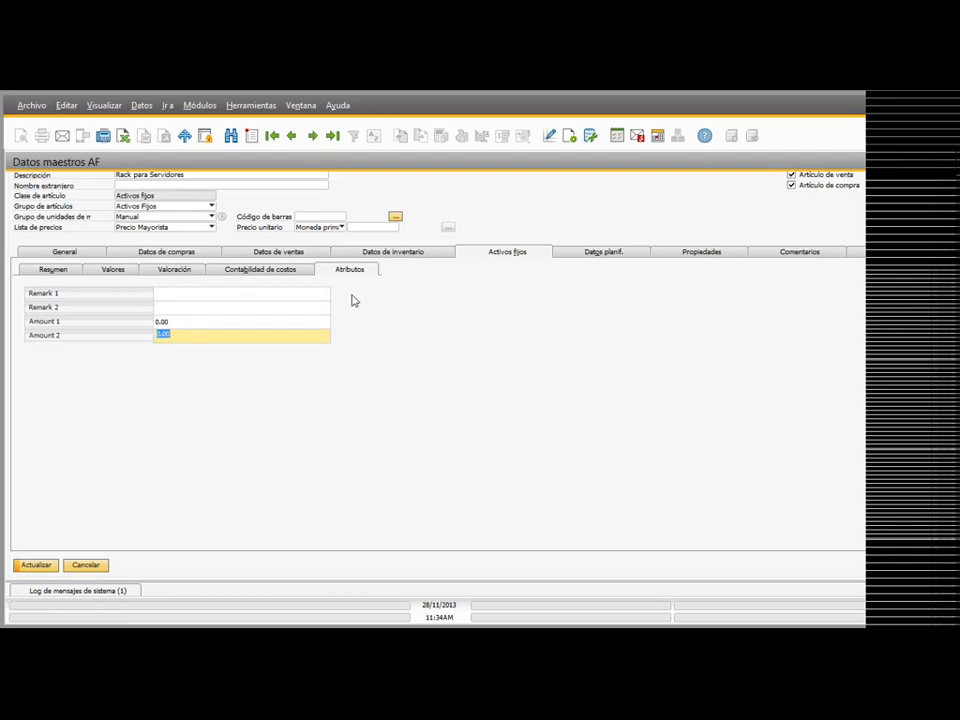
click(242, 295)
click(215, 321)
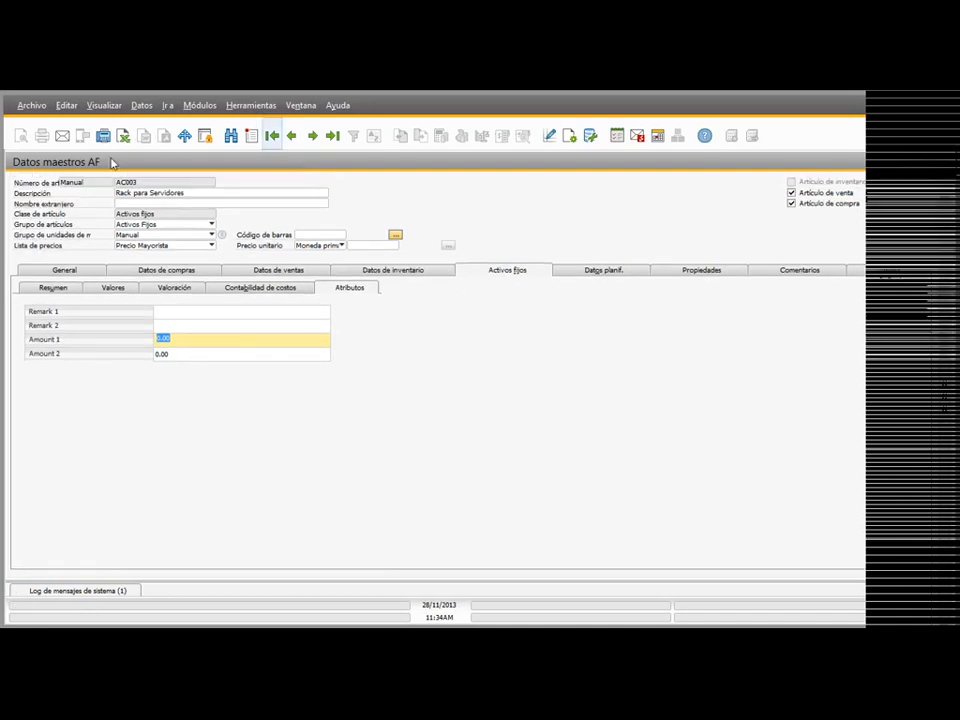
Step: Start a new fixed asset, discarding unsaved changes, with number AC004 and description Maquina de Escritorio
click(251, 135)
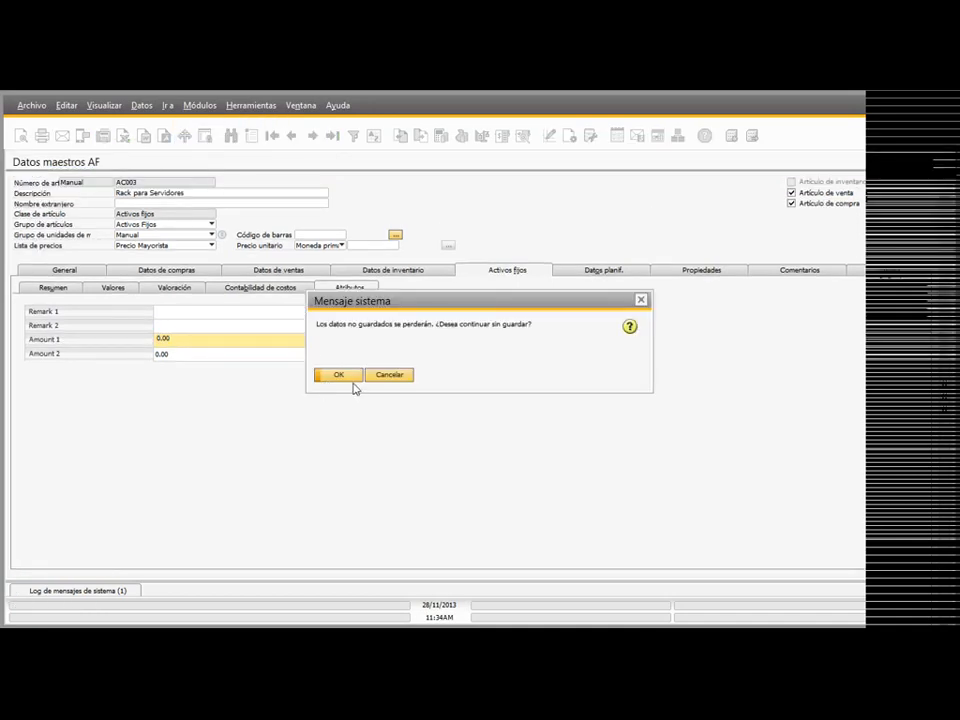
click(352, 376)
click(172, 182)
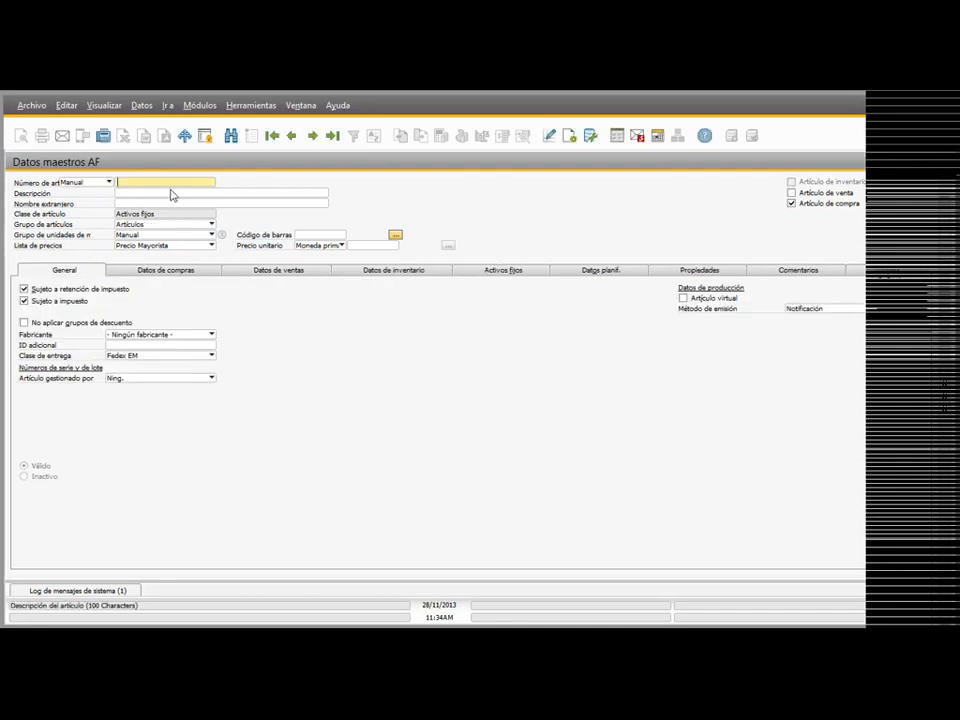
text(AC000)
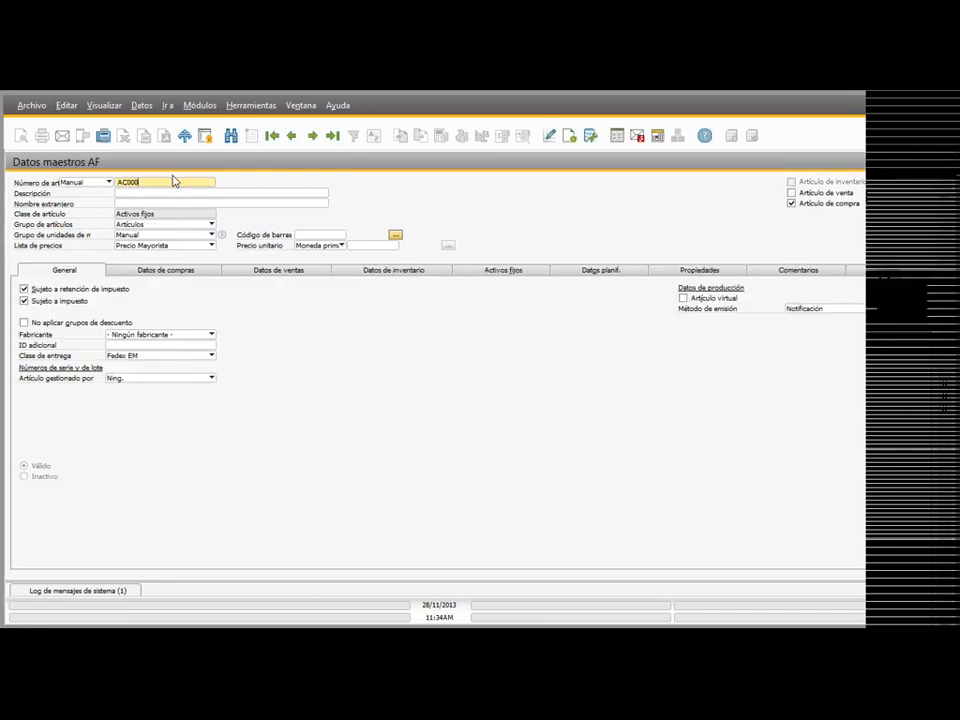
key(Tab)
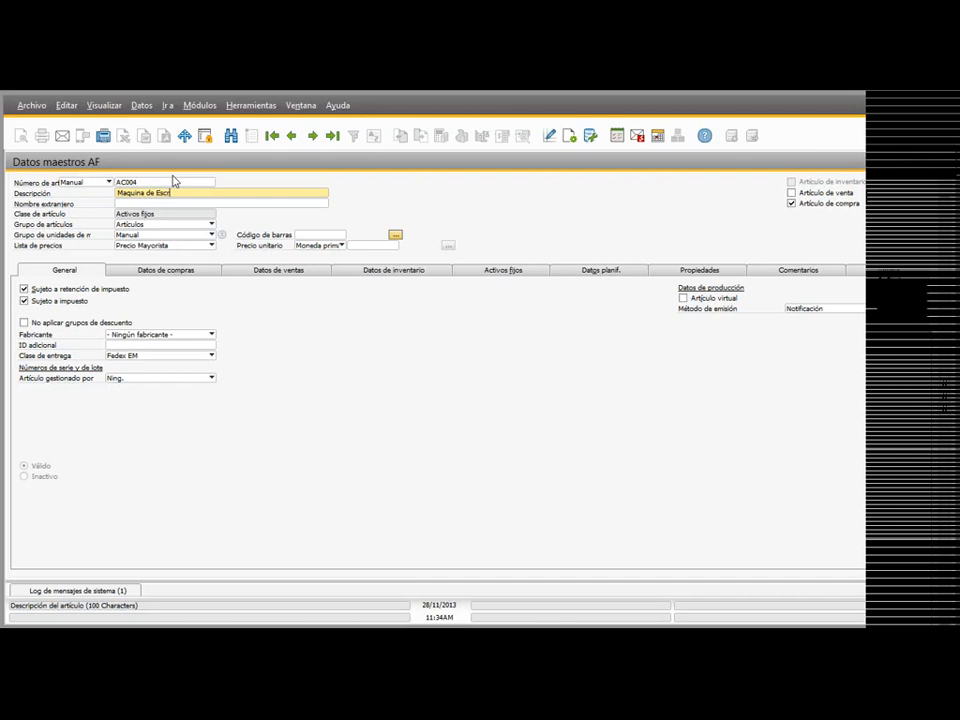
Step: Assign AC004 to the item group Activos Fijos, accepting the update of its item information, and mark it as a sales item
key(Tab)
click(143, 226)
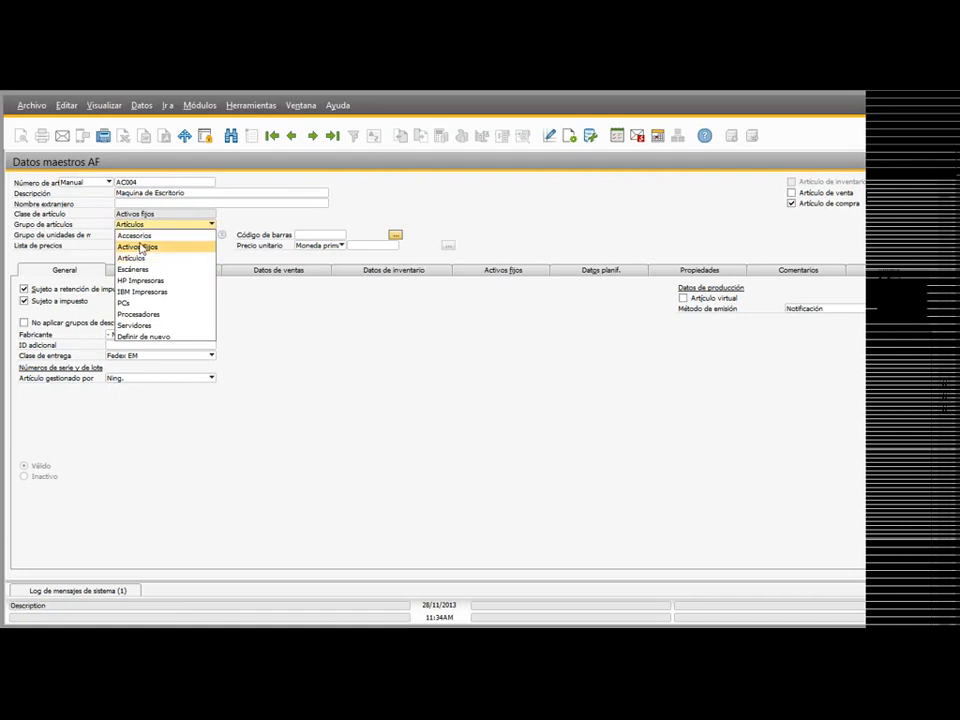
click(149, 251)
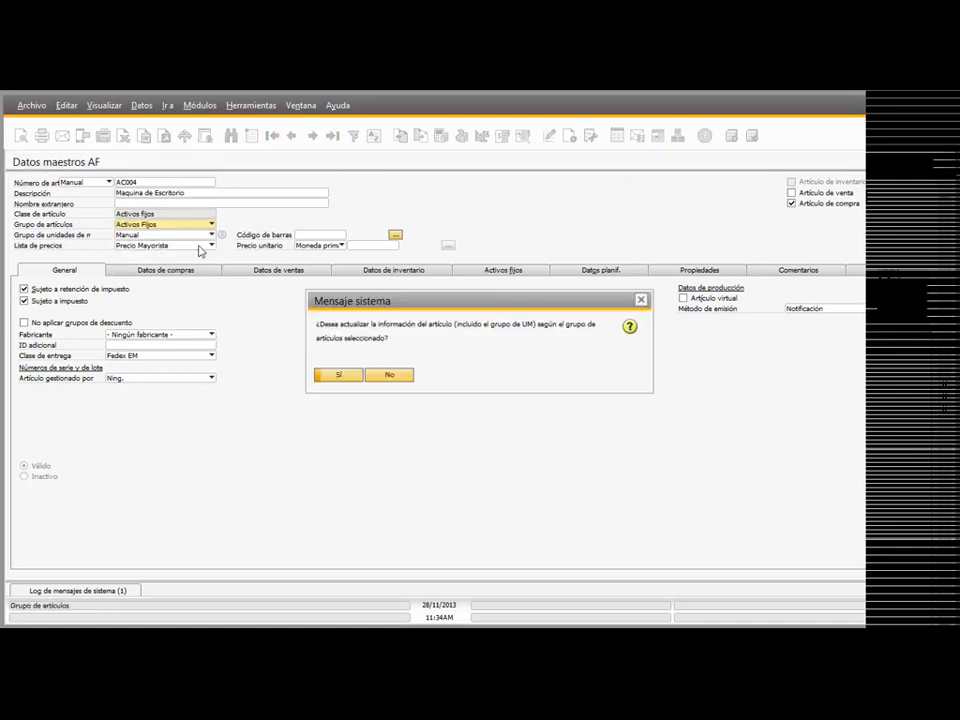
click(338, 376)
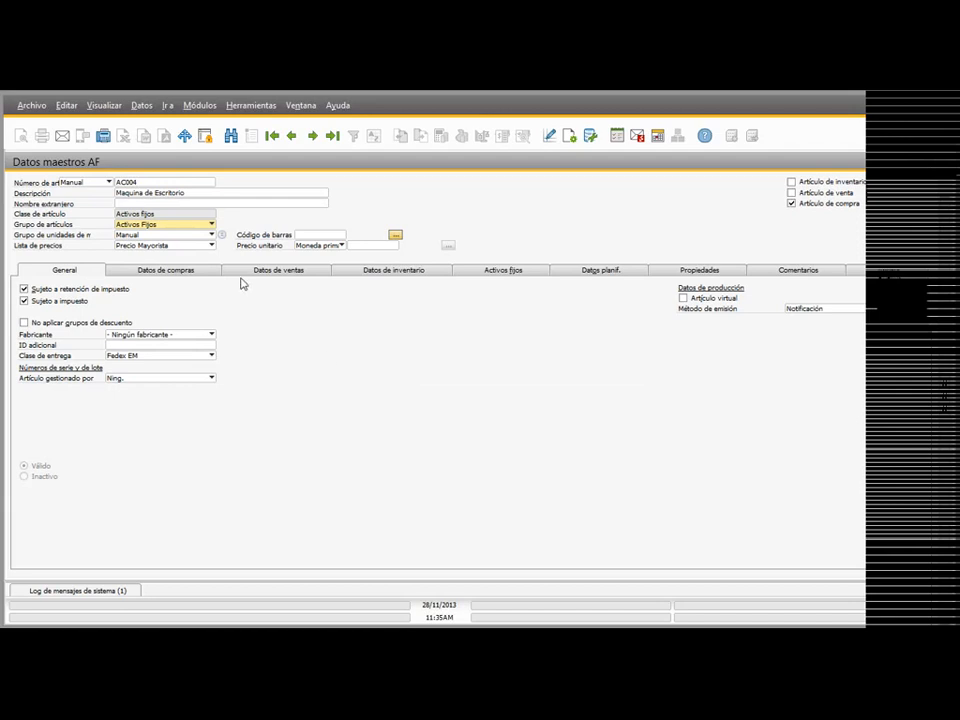
click(791, 192)
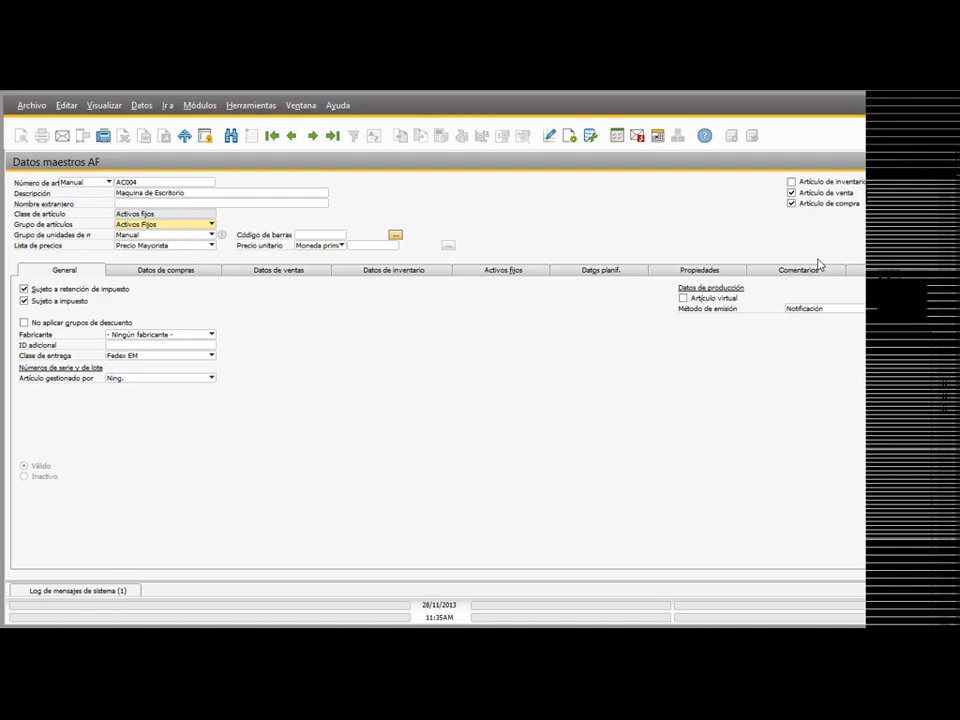
Step: Assign the asset class CAF002, Equipo de Computo, to AC004 in its fixed asset data, leaving the asset group empty
scroll(818, 264, down, 1)
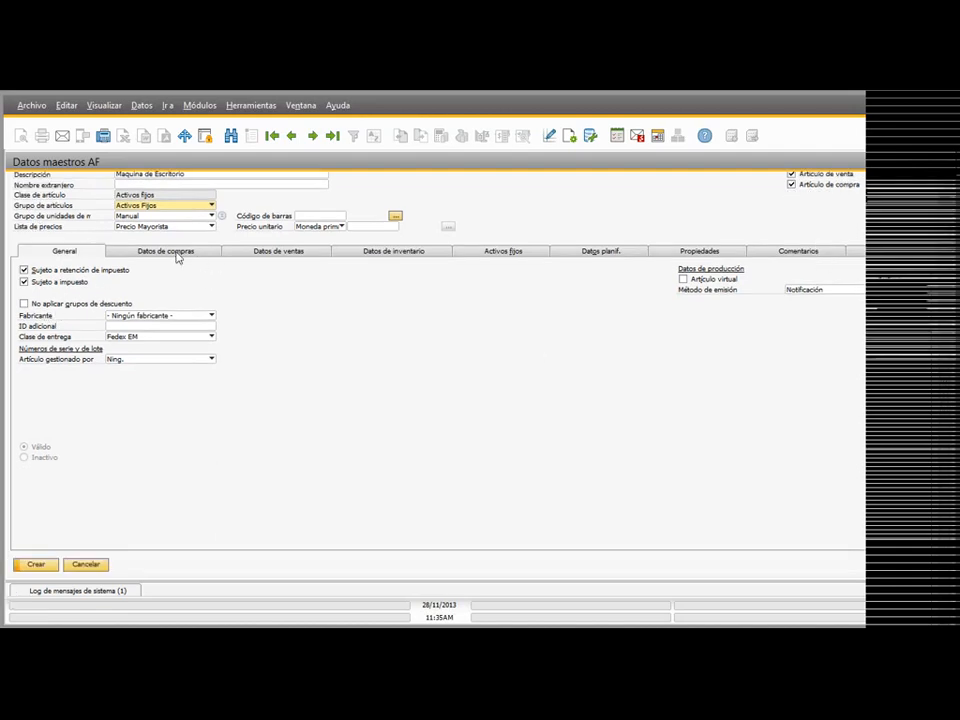
click(487, 253)
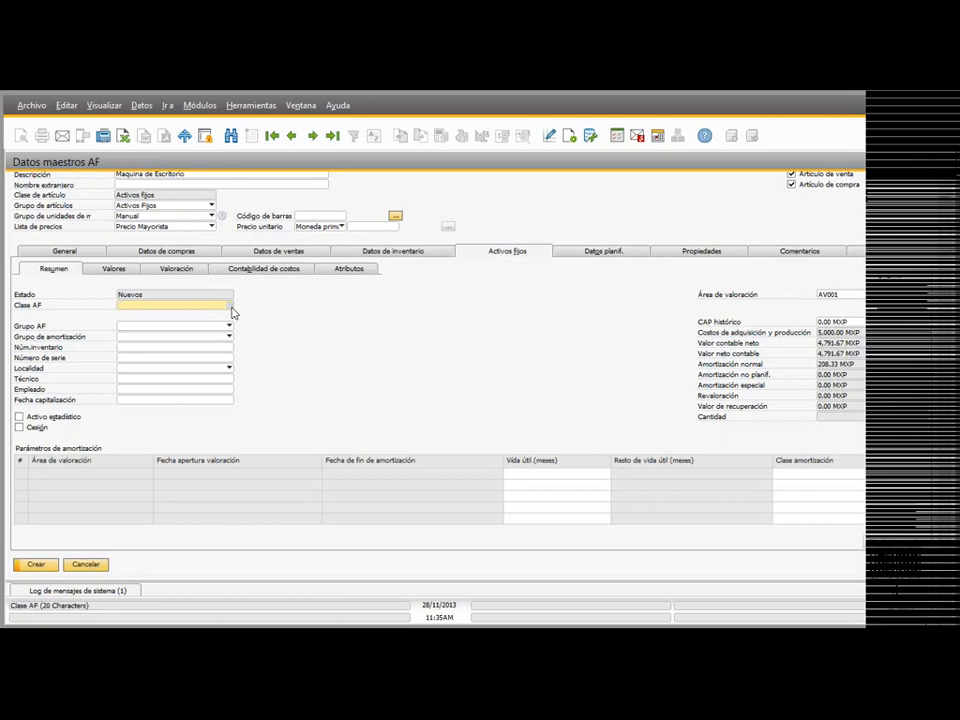
click(230, 306)
click(550, 320)
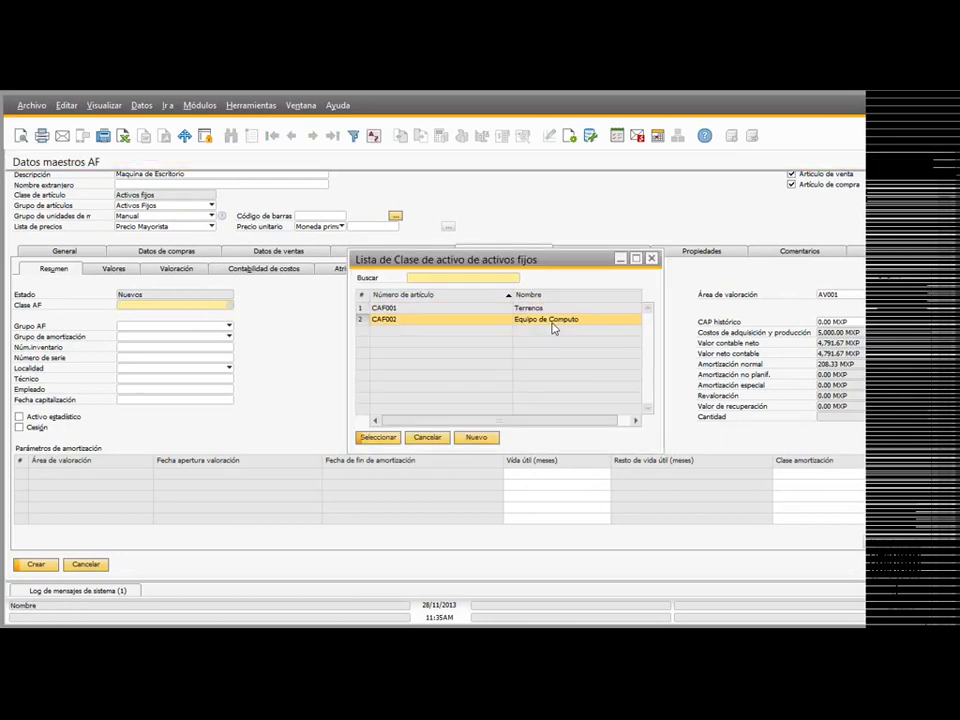
double_click(553, 322)
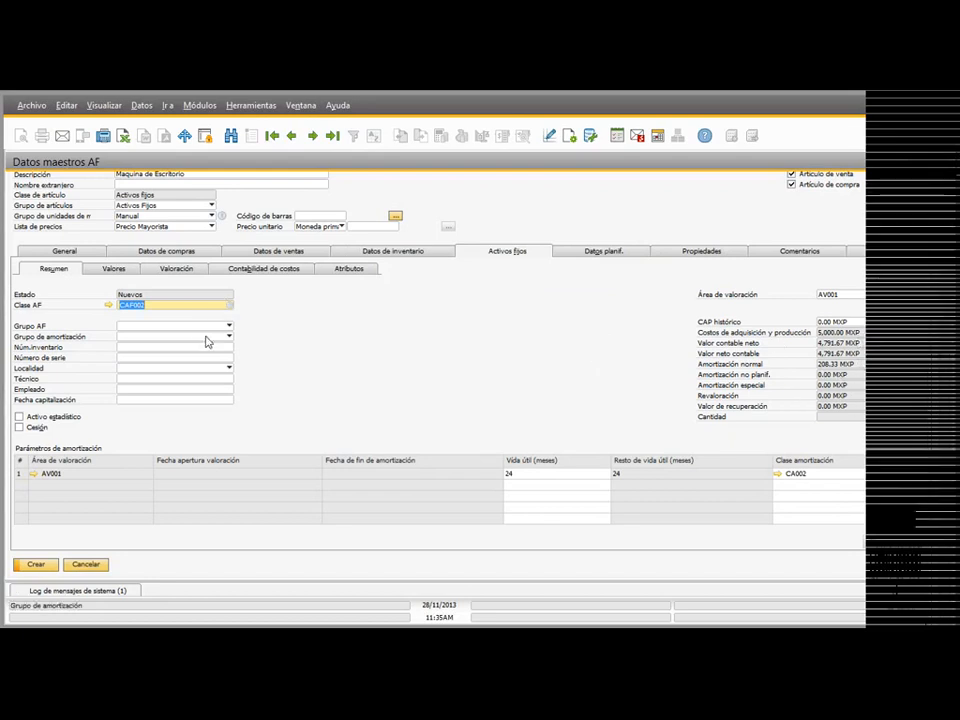
scroll(246, 374, up, 1)
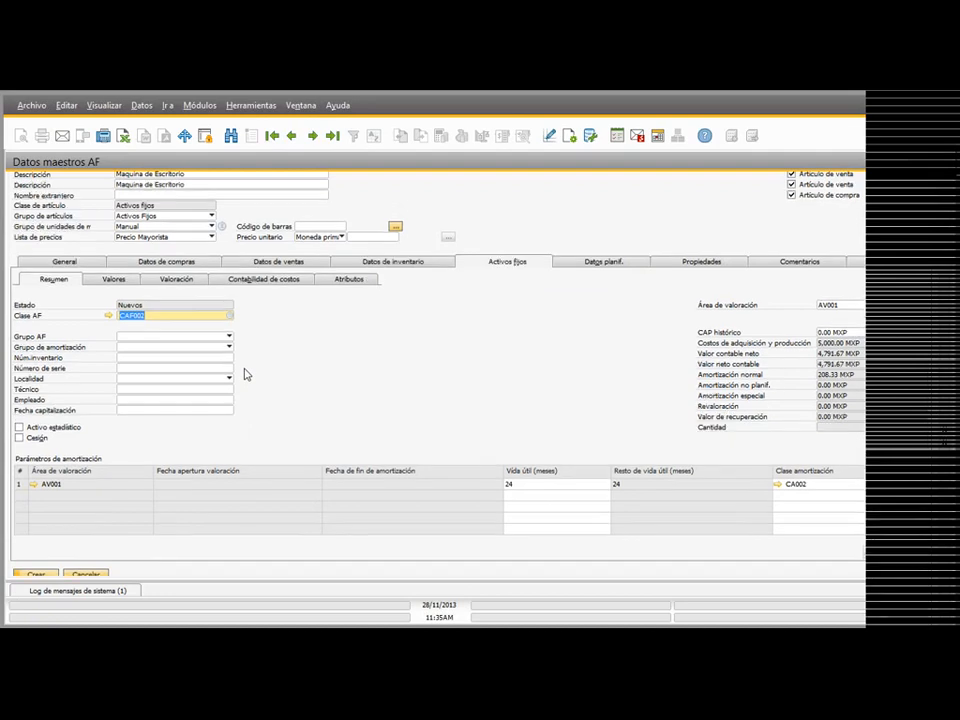
click(190, 346)
click(309, 338)
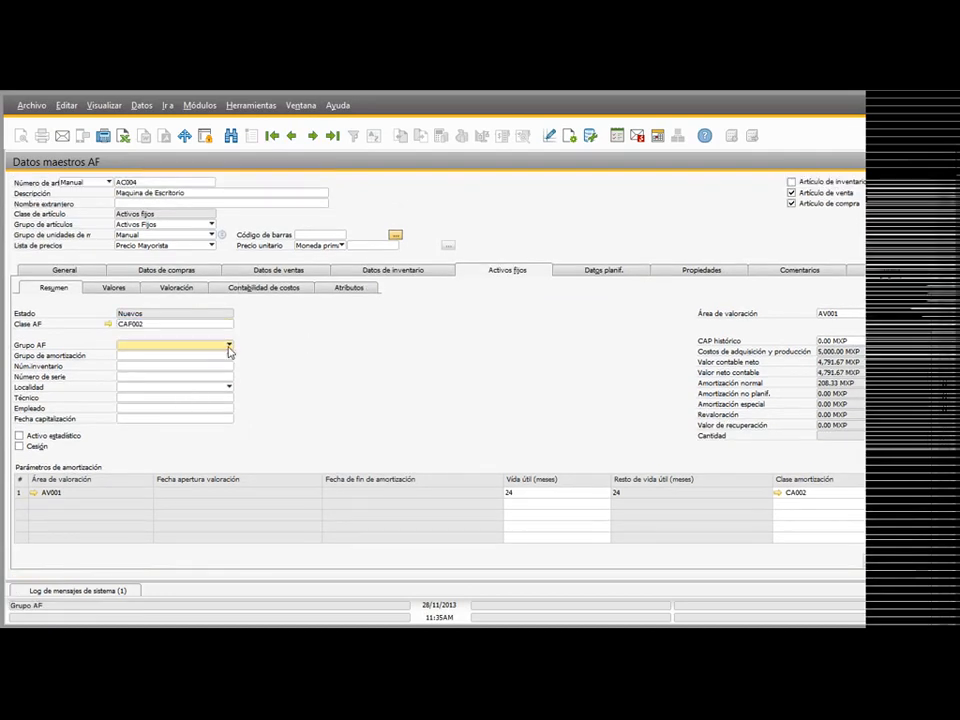
Step: Look over the values, valuation, cost accounting and attributes of AC004 and create the asset
click(137, 289)
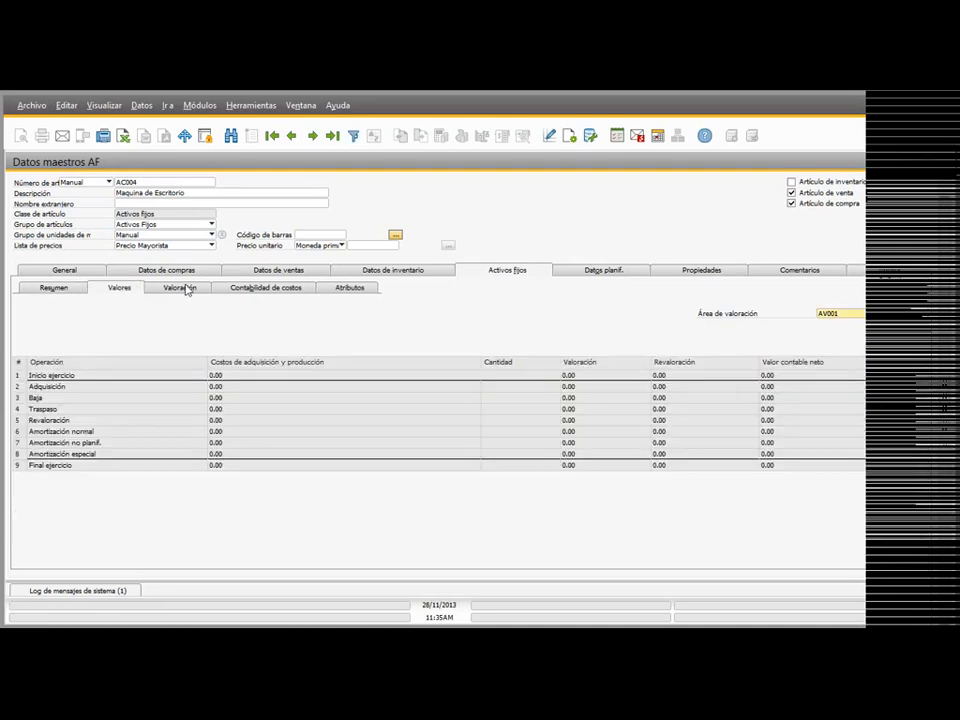
click(187, 287)
click(118, 287)
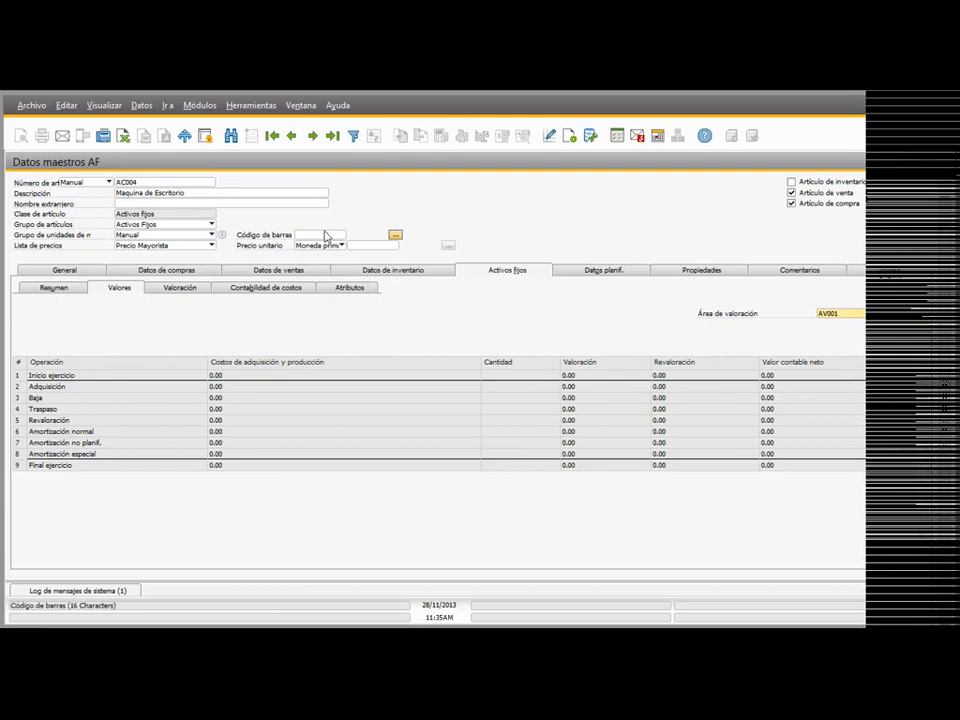
click(179, 287)
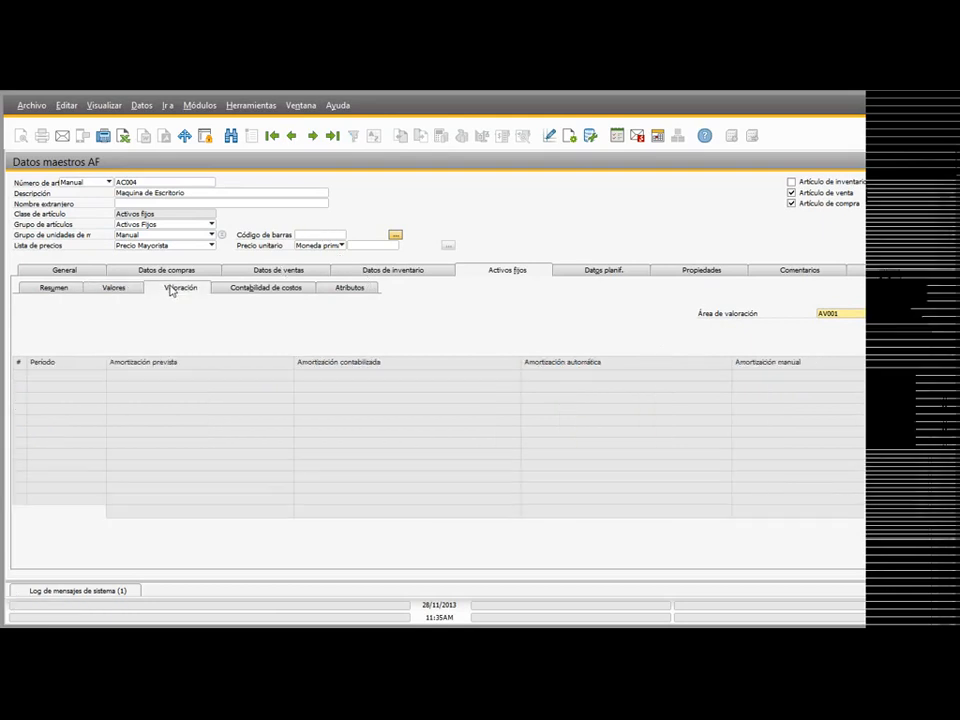
click(236, 289)
click(364, 289)
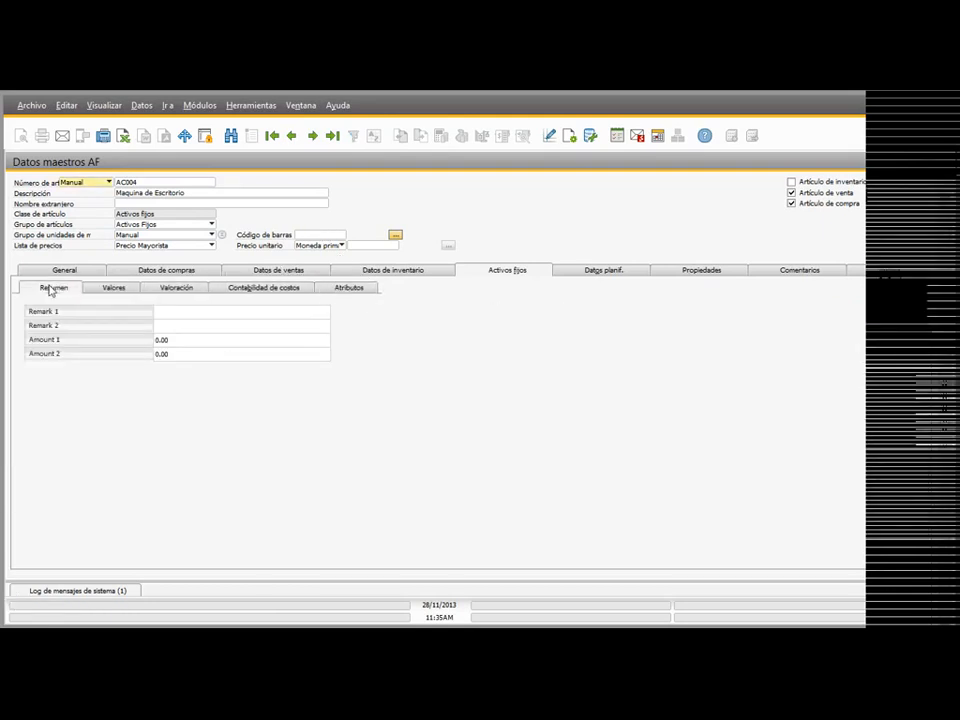
click(50, 287)
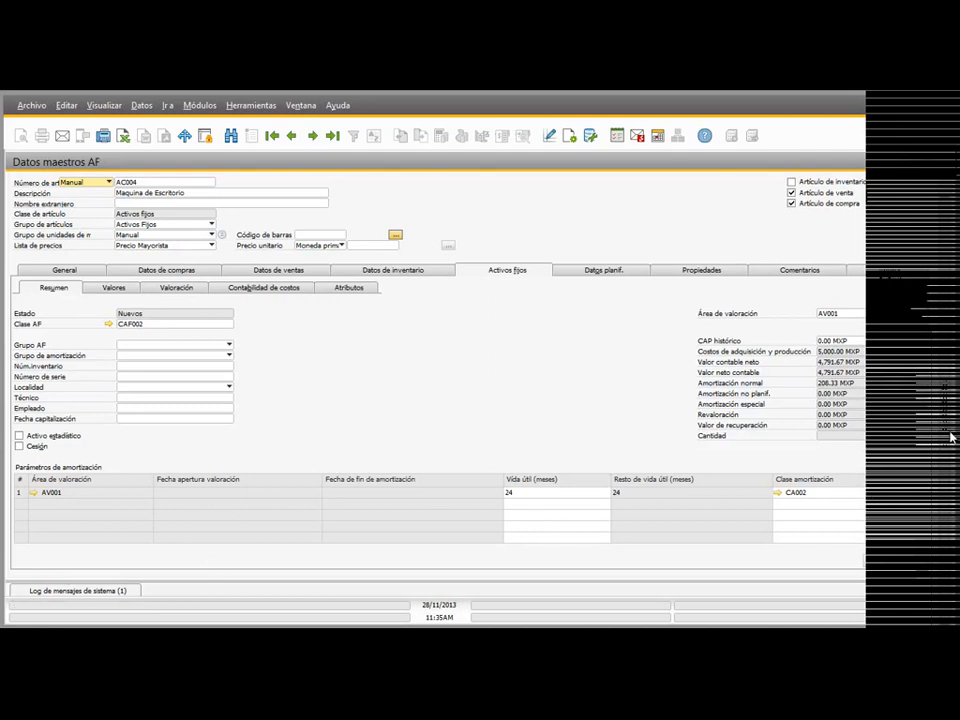
scroll(450, 420, down, 1)
click(36, 566)
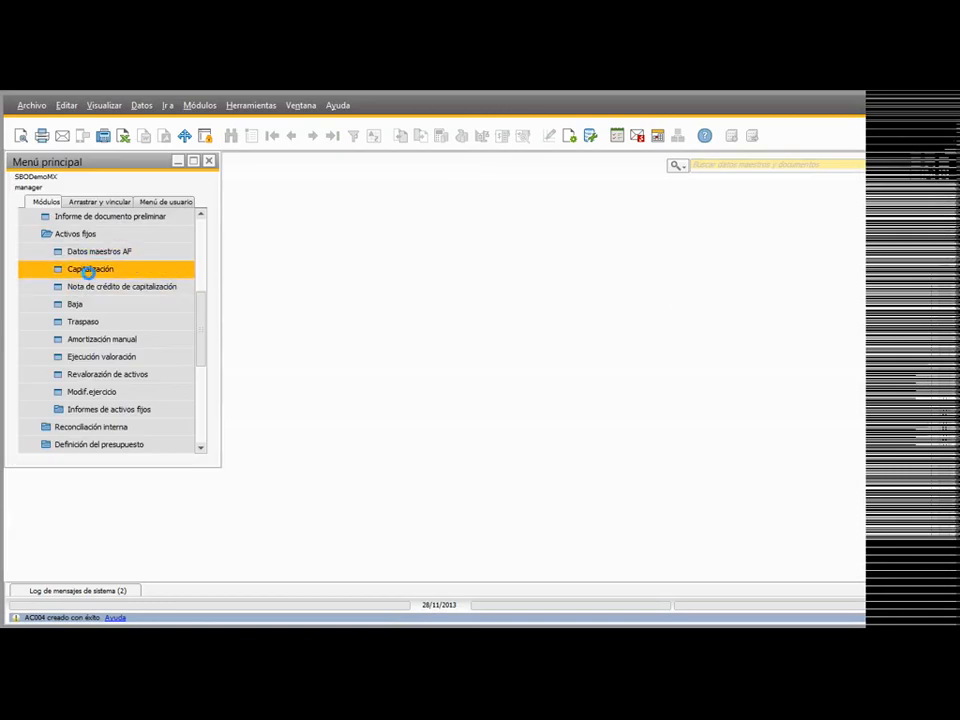
Step: Fill in a capitalization document for asset AC004 with a total of 6,000 and a quantity of 1
click(89, 275)
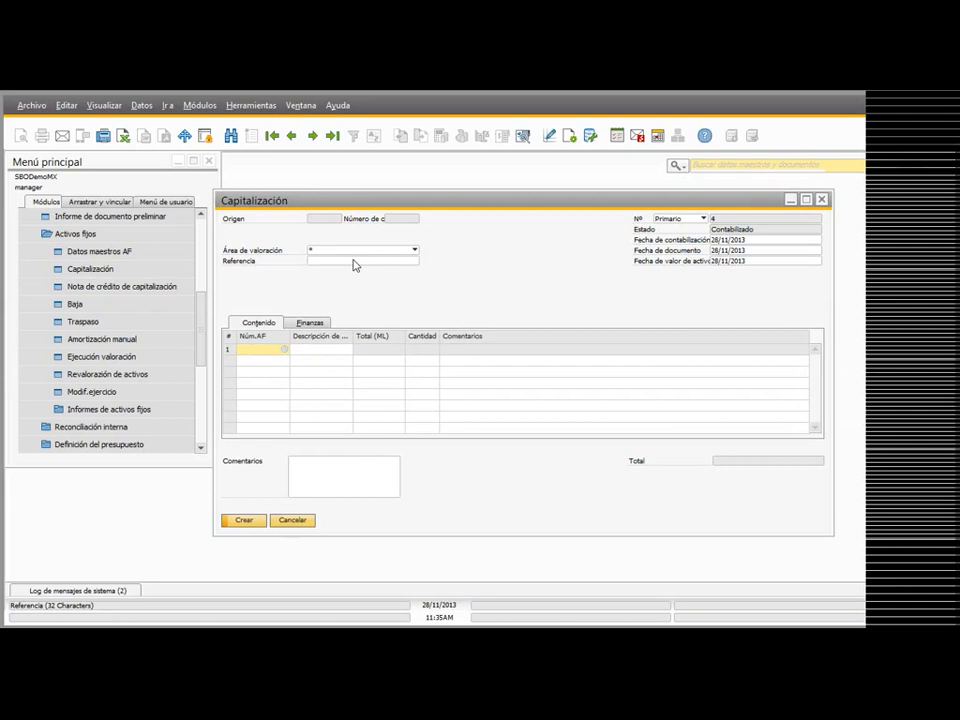
click(284, 349)
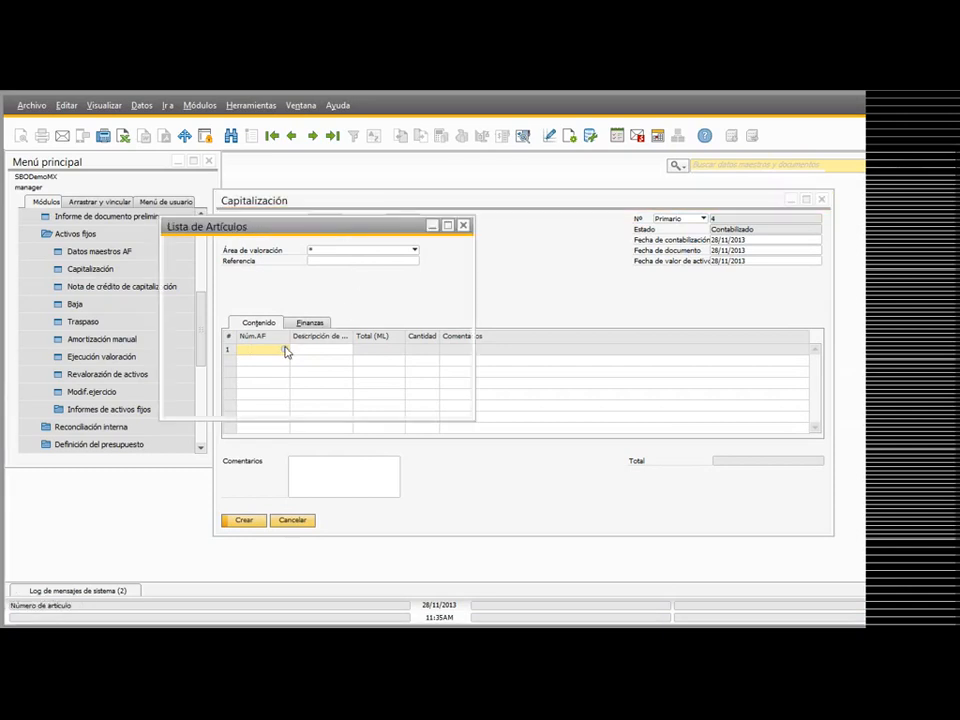
double_click(265, 309)
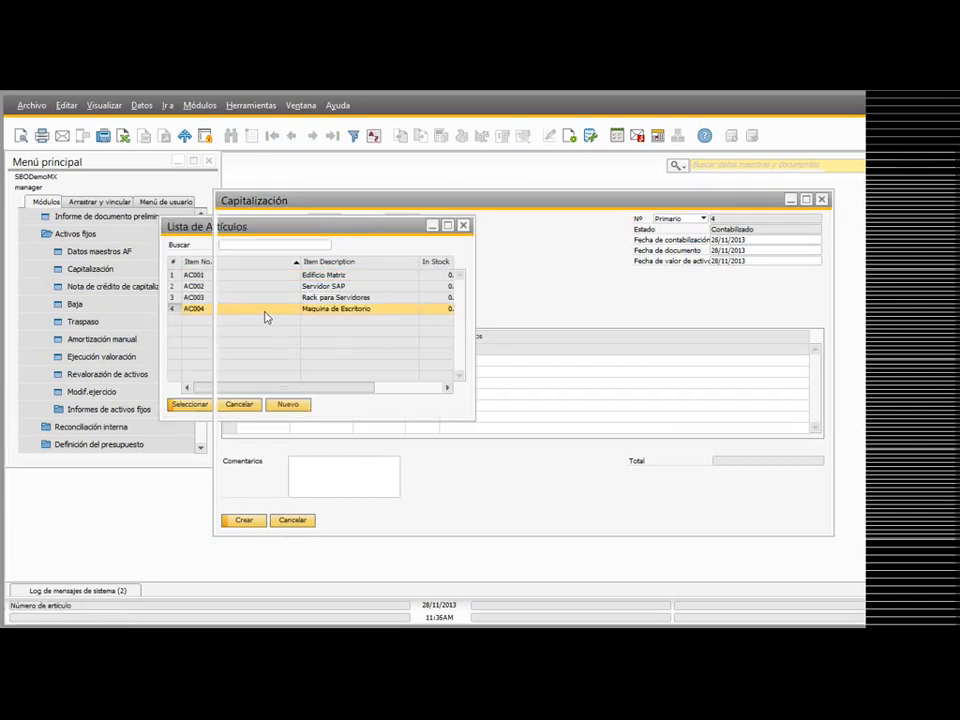
click(380, 351)
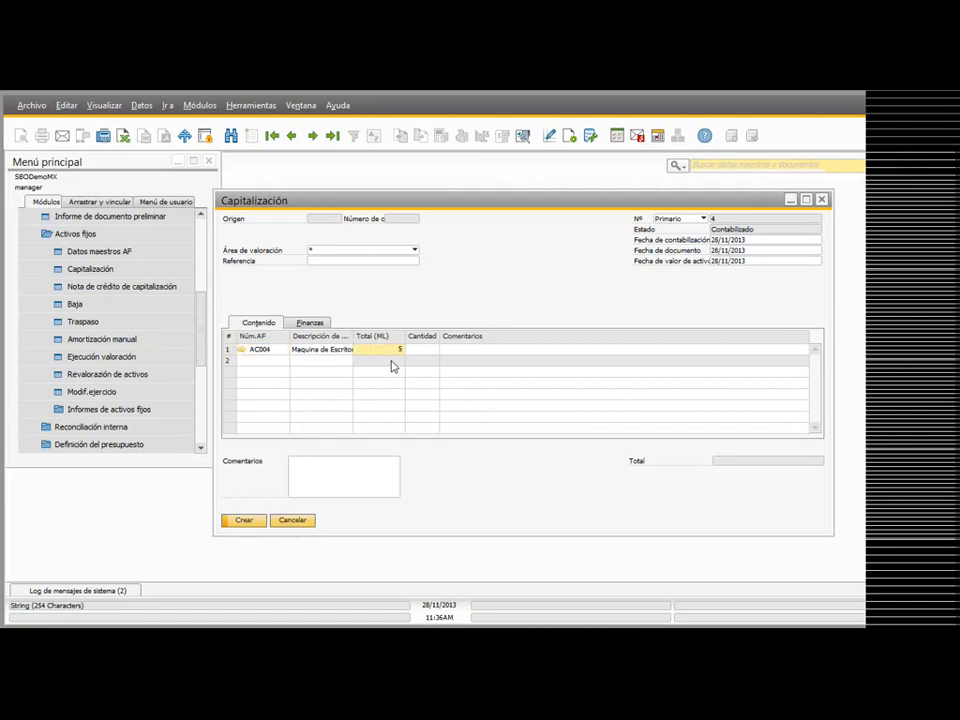
text(6,000)
key(Tab)
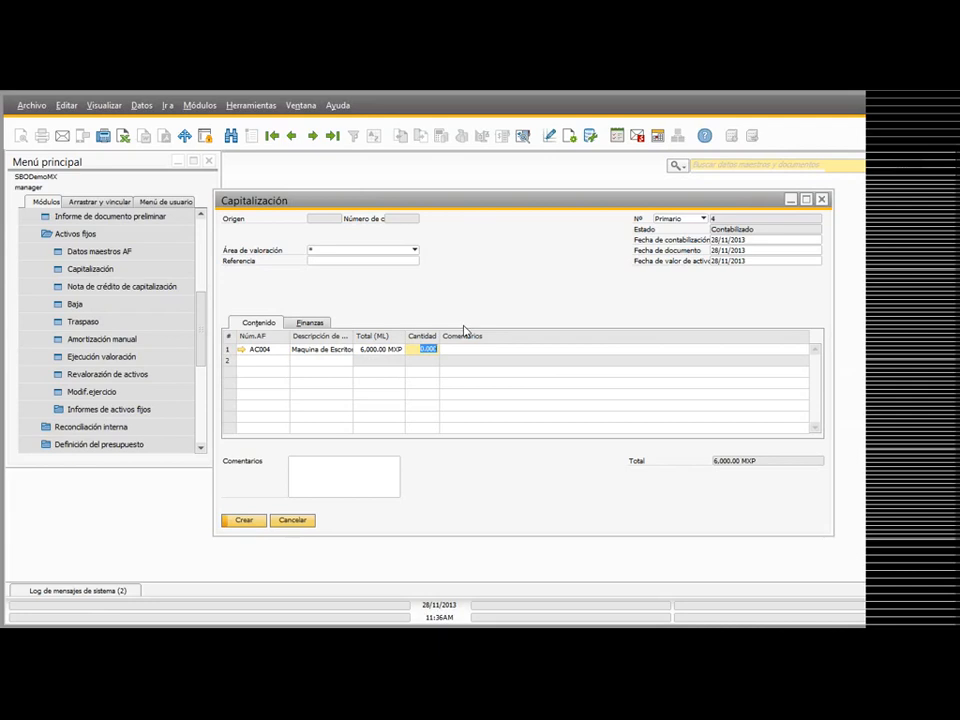
text(1)
key(Tab)
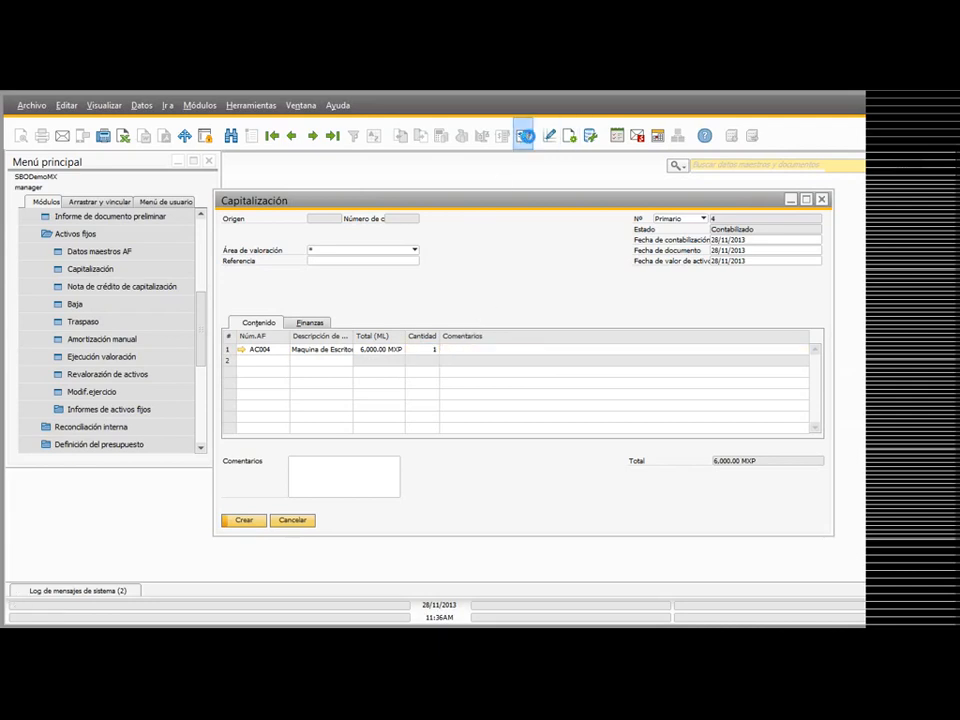
Step: Preview the journal entry of the AC004 capitalization, examine its debit and credit accounts, and discard the document
click(524, 135)
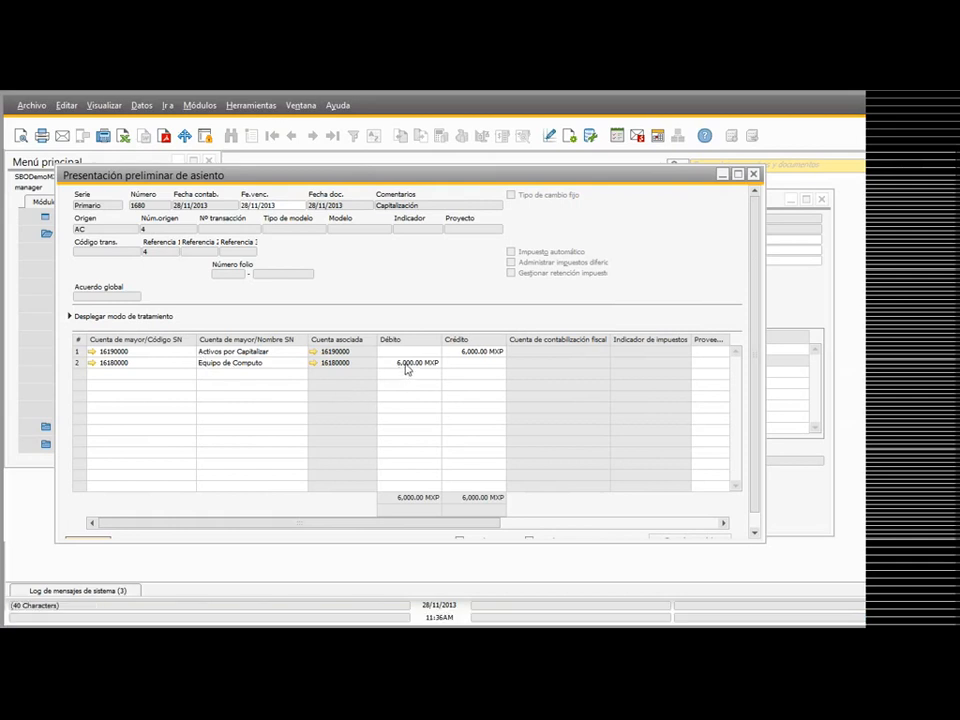
drag(754, 353, 757, 375)
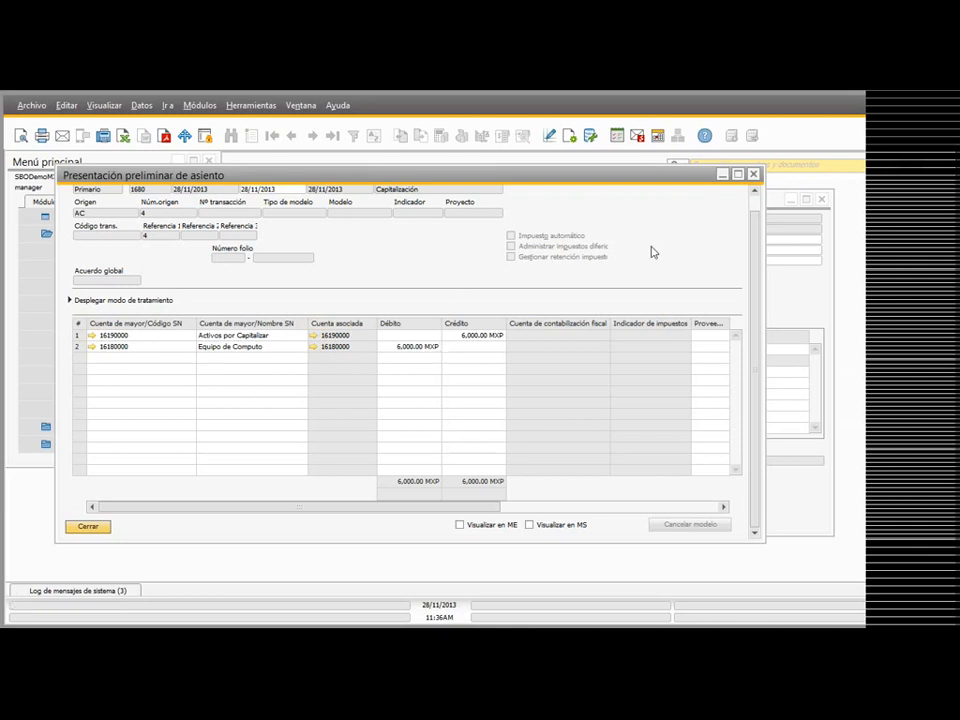
click(753, 174)
click(820, 201)
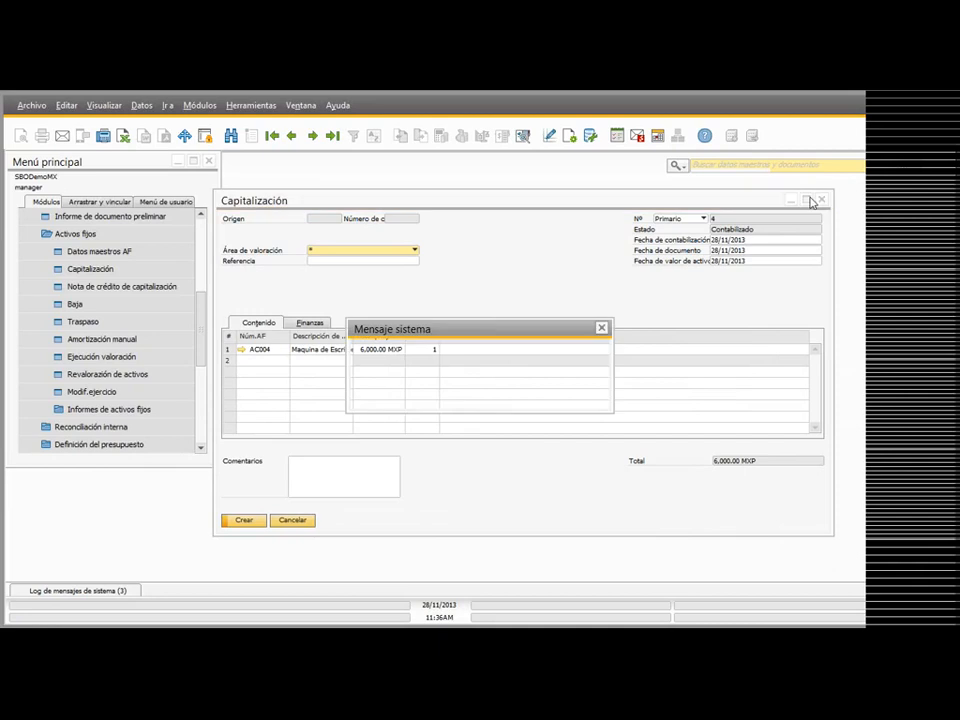
click(424, 400)
Step: Start a supplier invoice in the purchasing module for the vendor Lasercom with posting date 28/11/2013
click(76, 233)
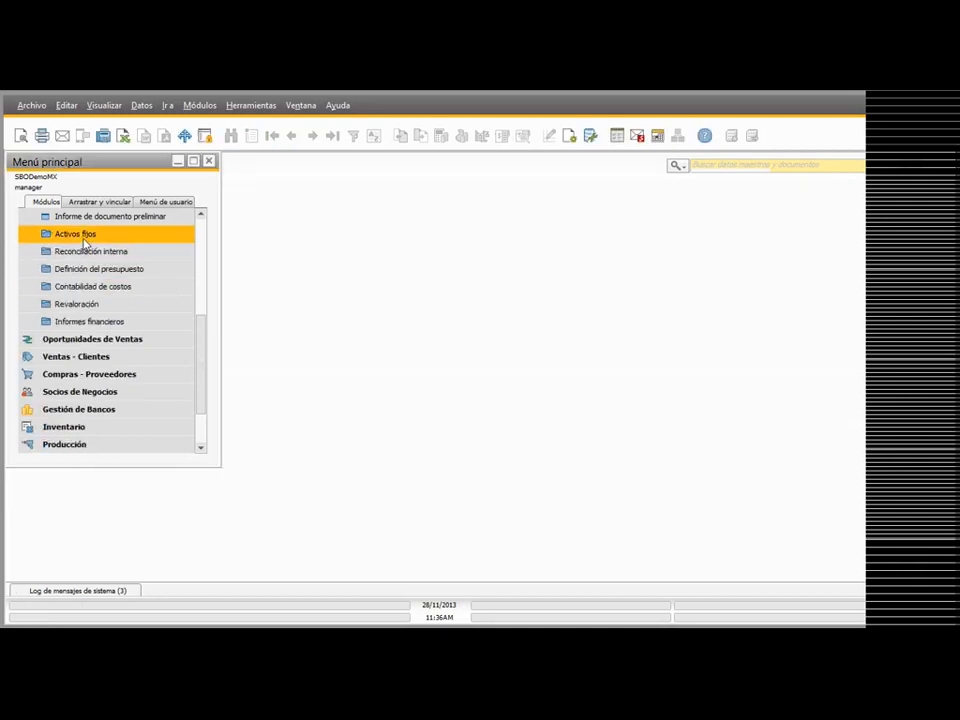
scroll(100, 300, down, 1)
click(95, 338)
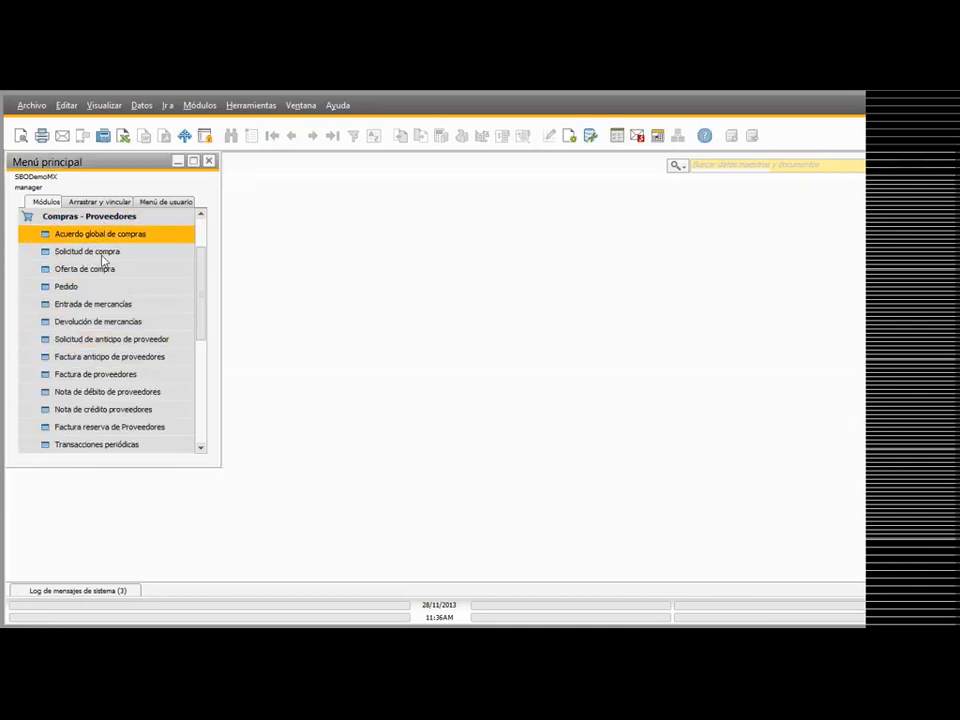
click(100, 374)
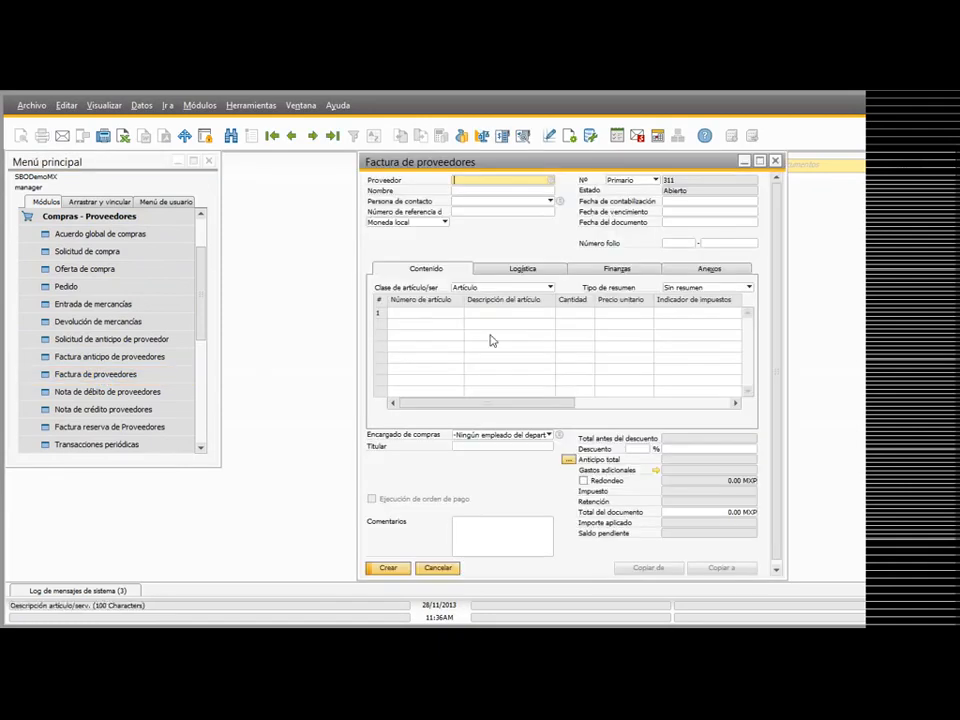
key(Tab)
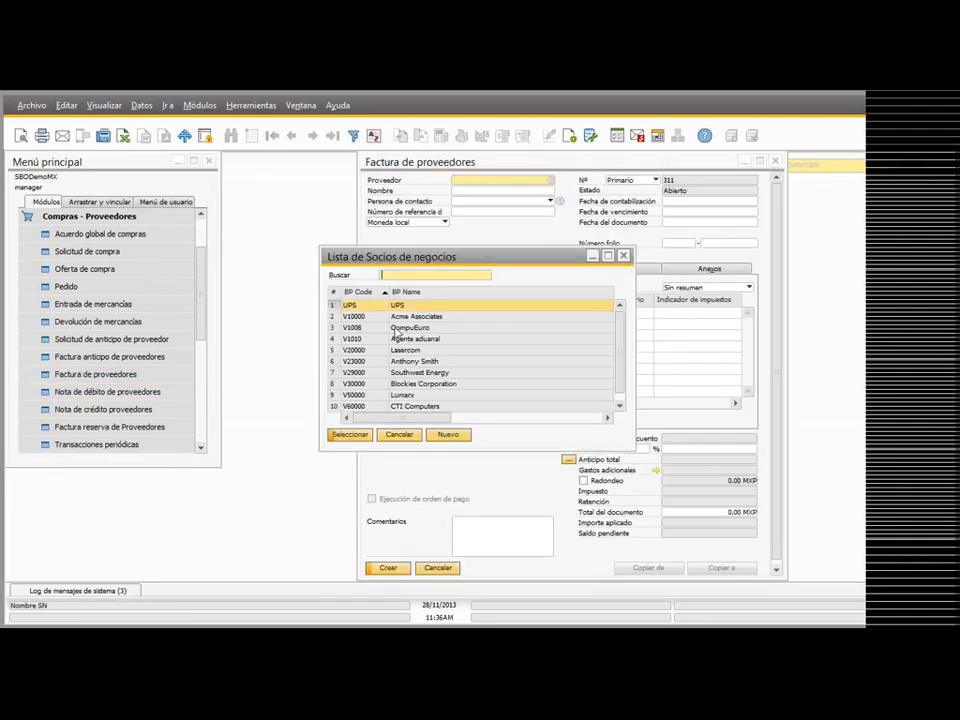
click(374, 351)
double_click(374, 351)
click(687, 203)
key(Tab)
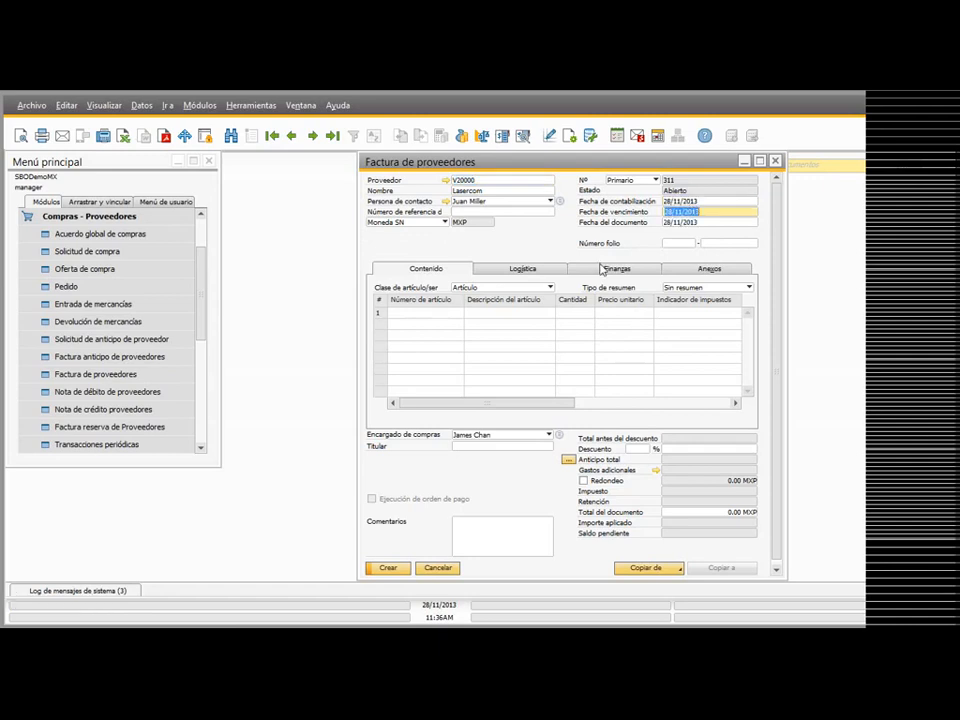
Step: Add asset AC004, Maquina de Escritorio, to the invoice at a unit price of 6000 and preview the journal entry
click(414, 316)
key(Tab)
scroll(368, 294, down, 1)
click(238, 379)
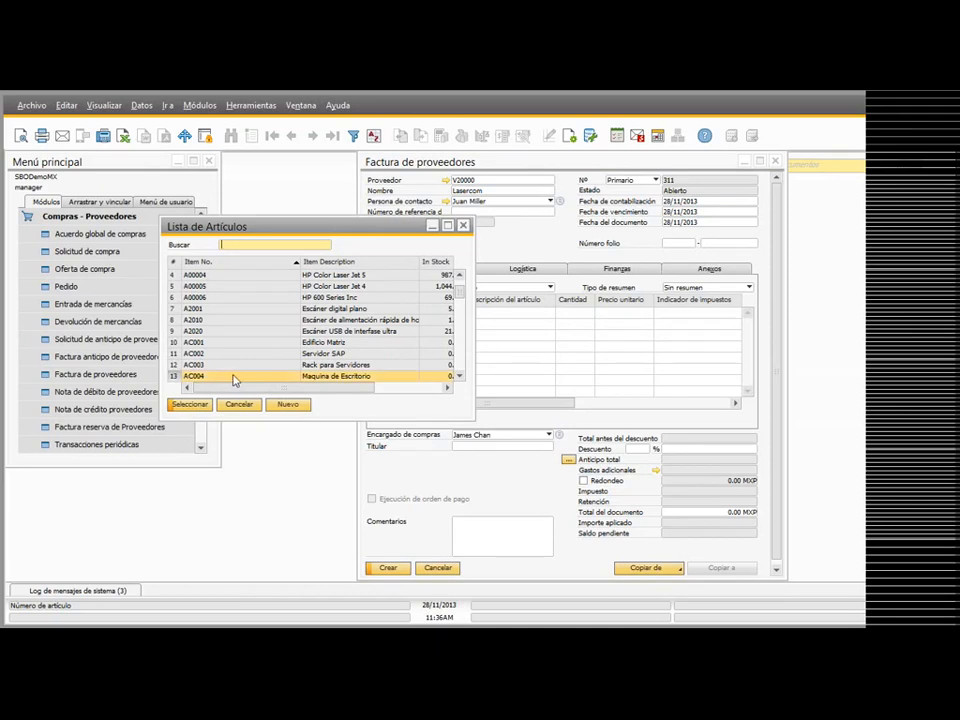
double_click(233, 379)
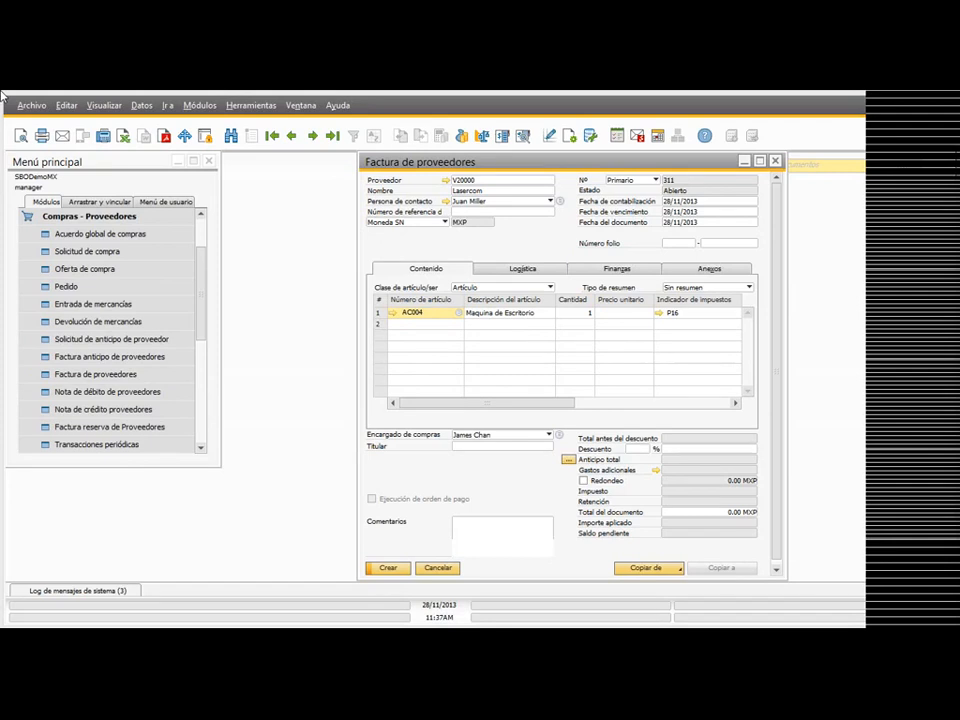
click(637, 315)
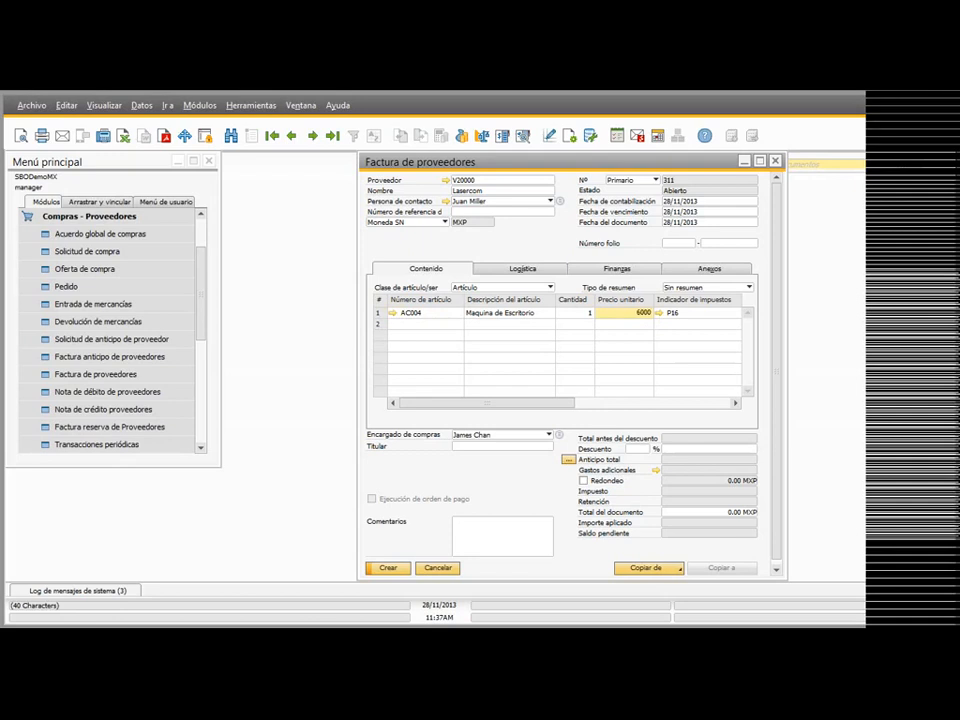
text(6000)
key(Tab)
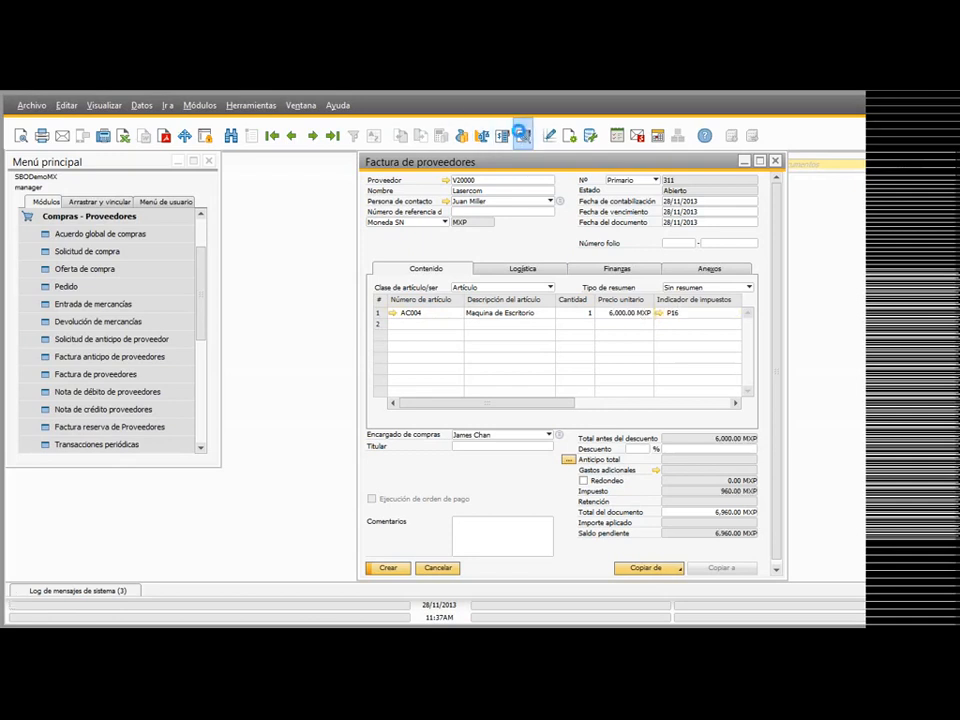
click(522, 135)
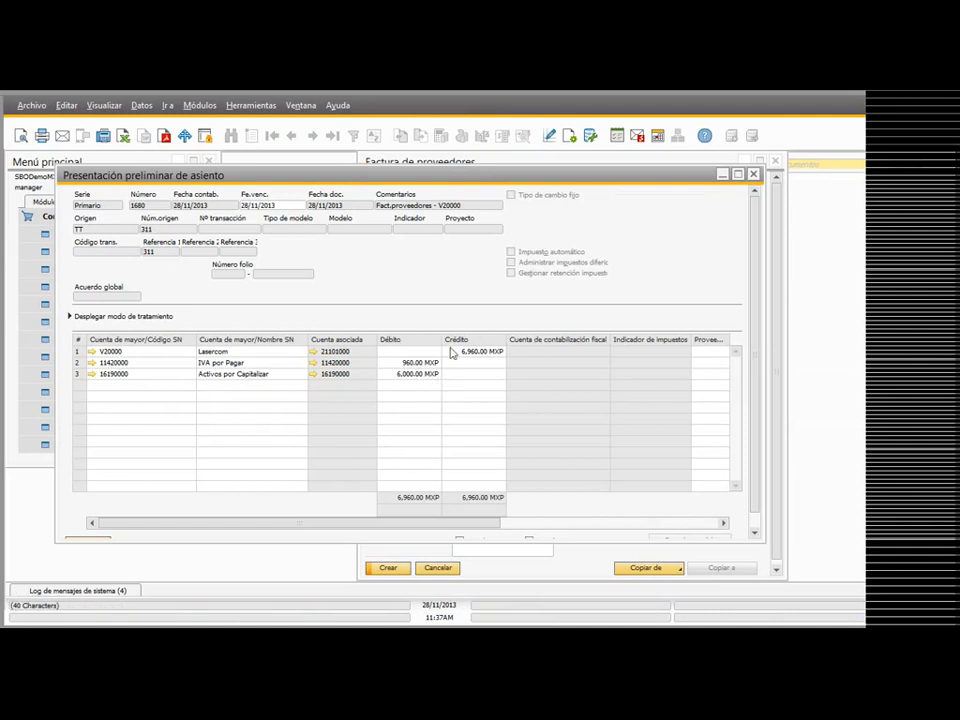
Step: Close the journal entry preview and create the Lasercom supplier invoice for asset AC004, confirming its creation
click(754, 175)
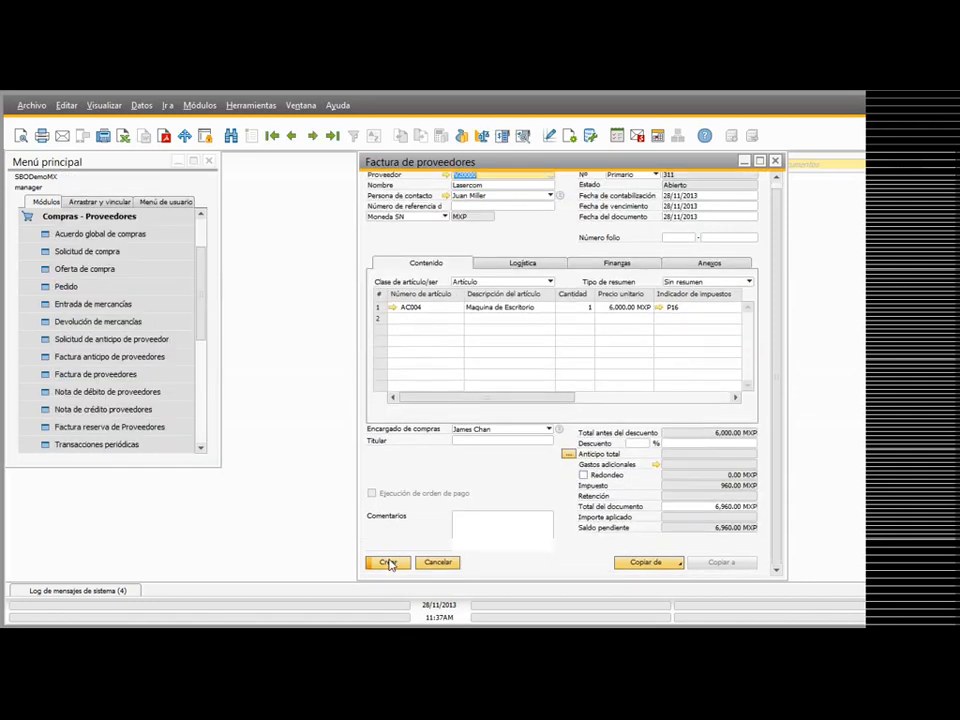
click(390, 563)
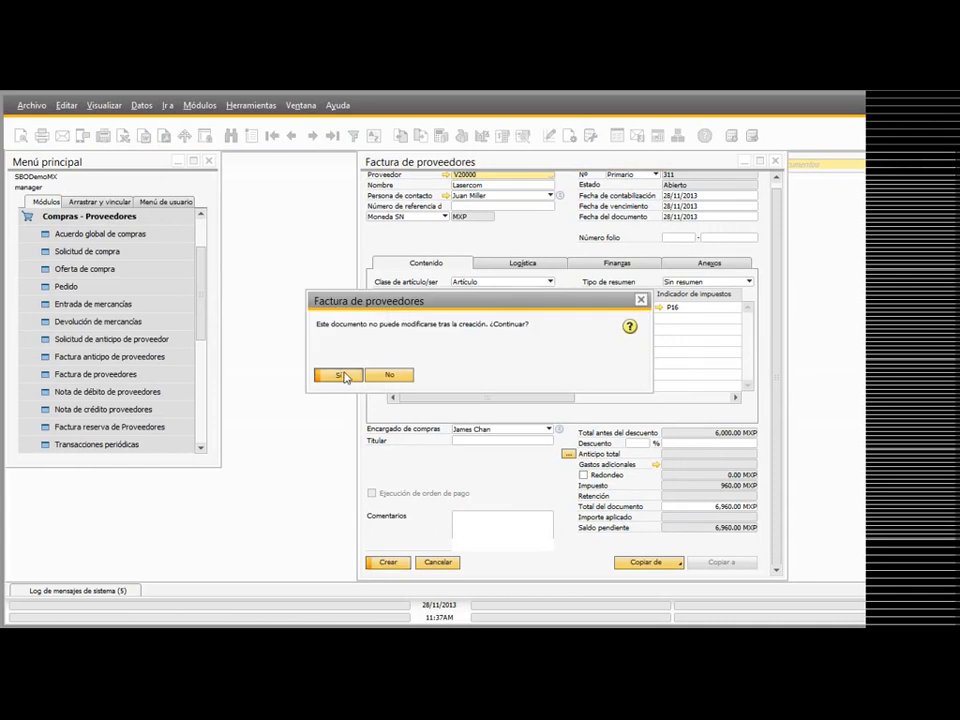
click(340, 376)
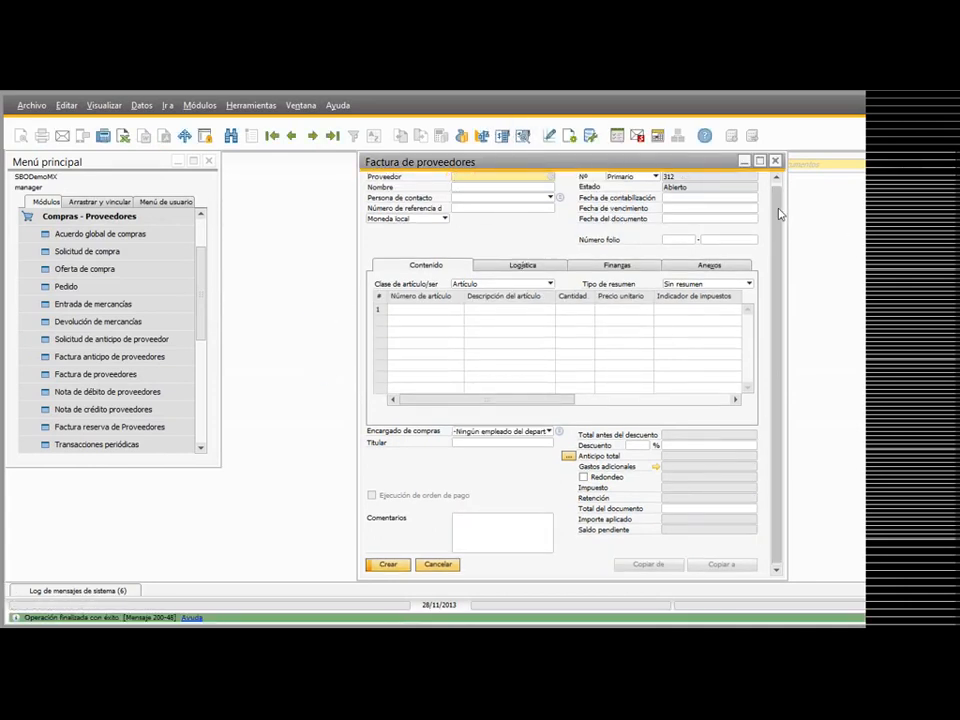
Step: Bring up the posted Lasercom invoice, display its relationship map, and inspect the linked capitalization document
scroll(780, 210, up, 1)
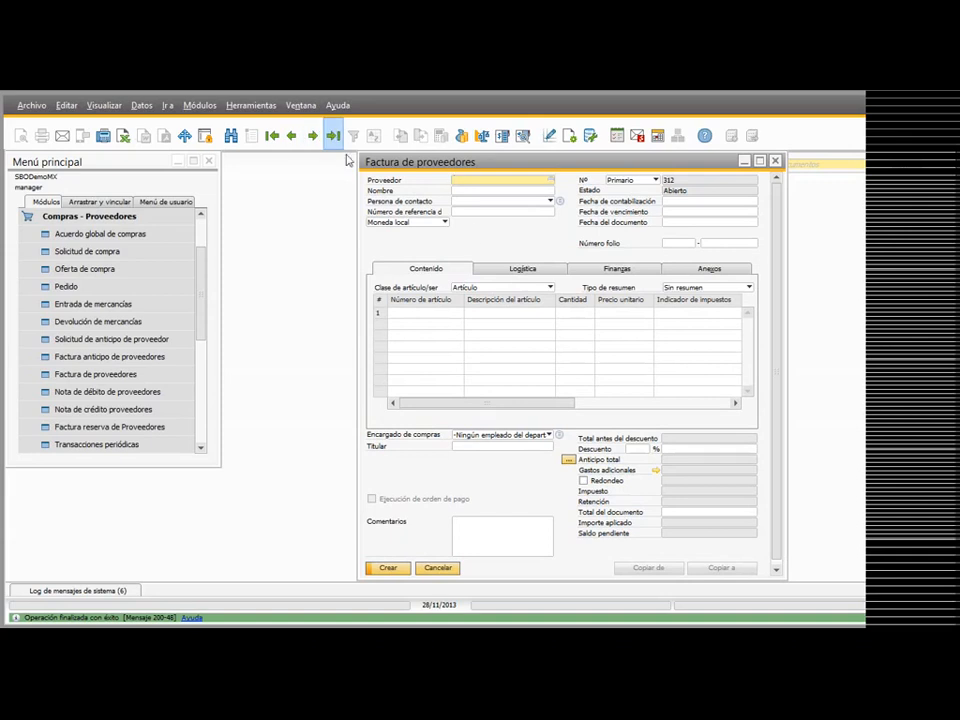
right_click(497, 237)
click(529, 399)
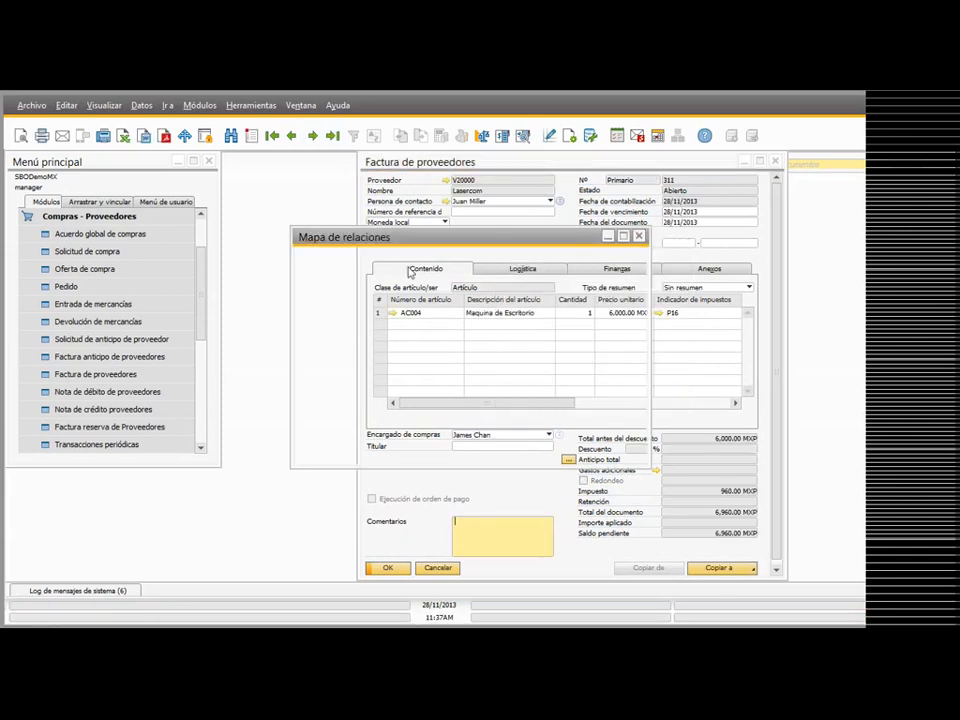
double_click(453, 238)
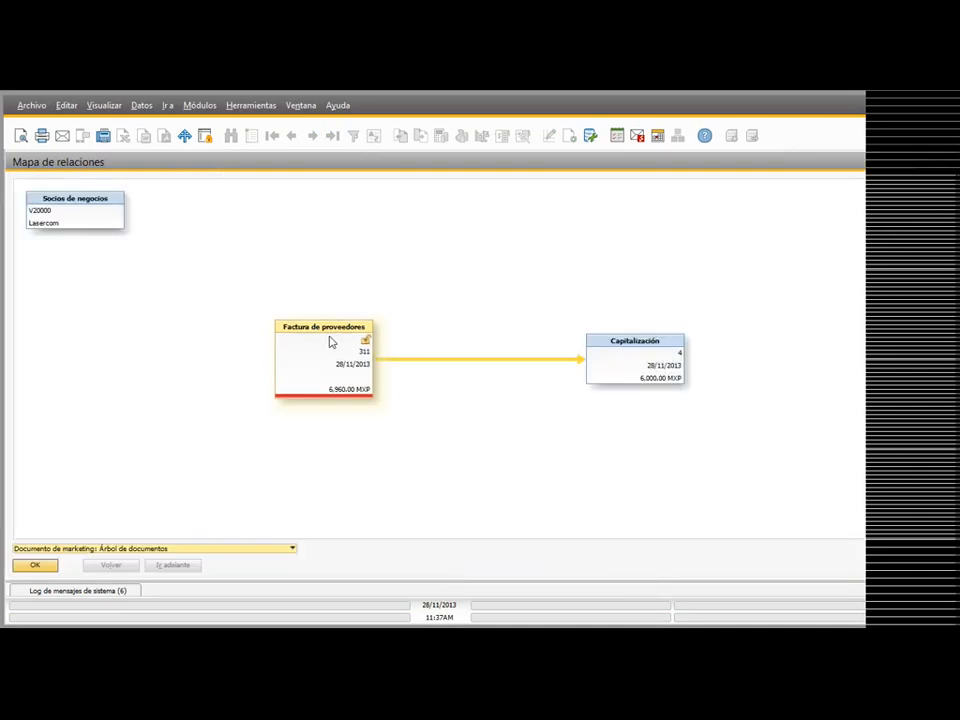
drag(348, 360, 314, 349)
double_click(645, 366)
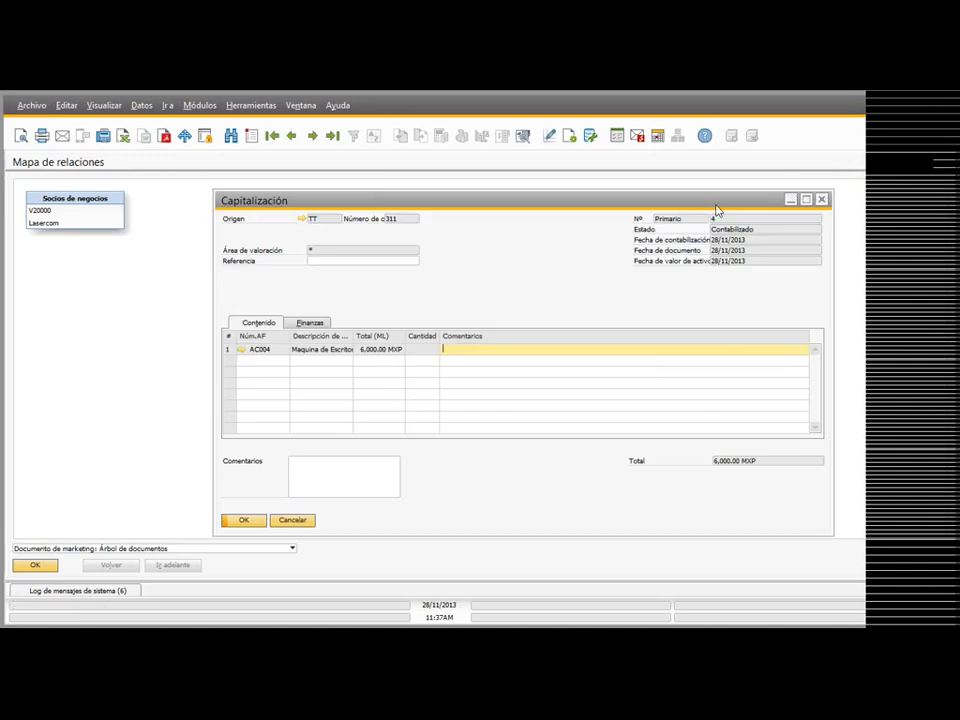
click(822, 202)
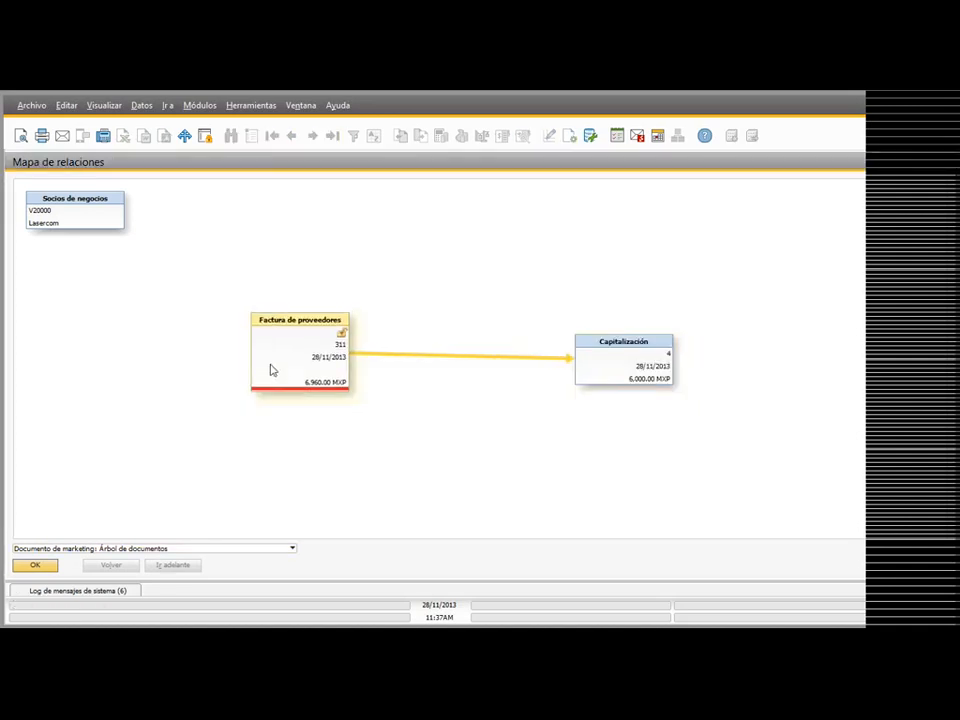
Step: Open the supplier invoice from the relationship map and display its journal entry
double_click(270, 368)
click(448, 284)
drag(475, 179, 295, 174)
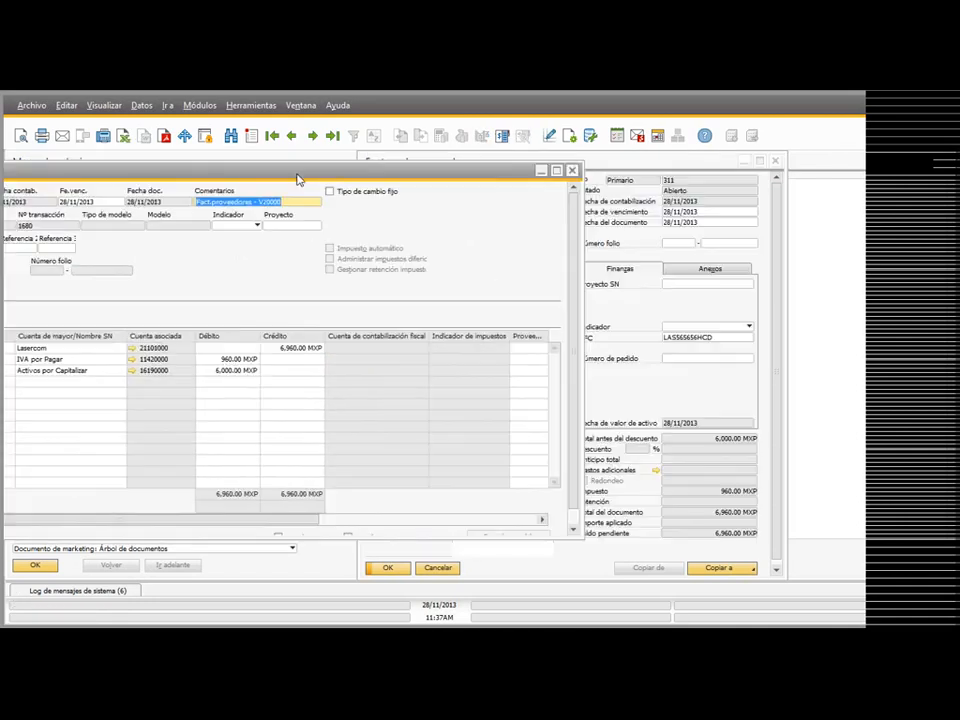
Step: Open the linked capitalization's journal entry for valuation area AV001, compare it with the invoice's entry, and close the entries and the capitalization
click(871, 360)
double_click(640, 364)
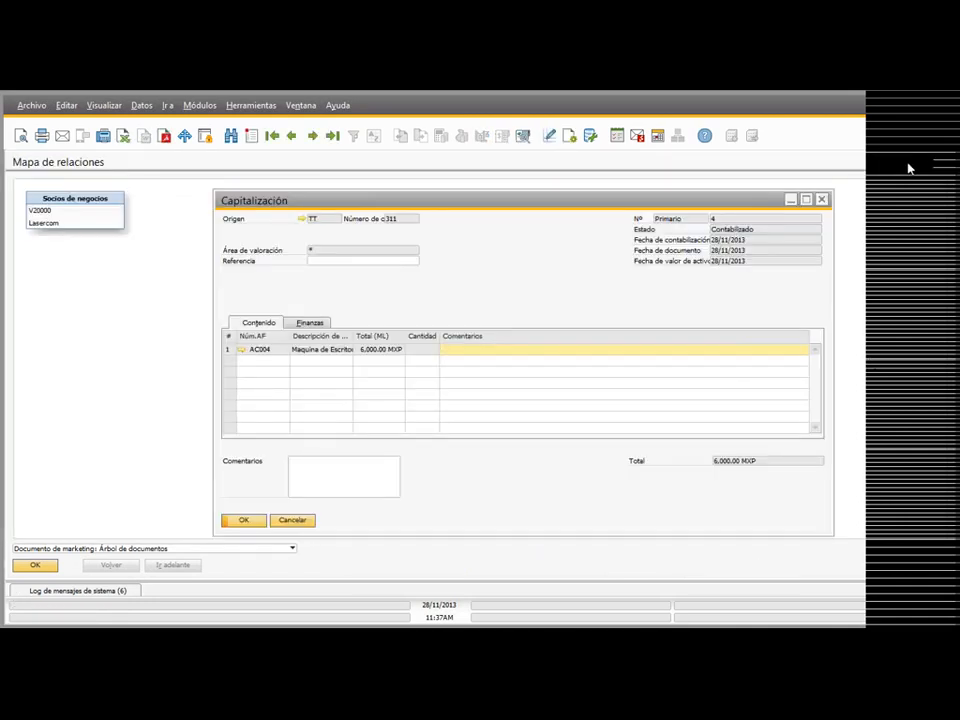
click(908, 164)
drag(563, 202, 689, 235)
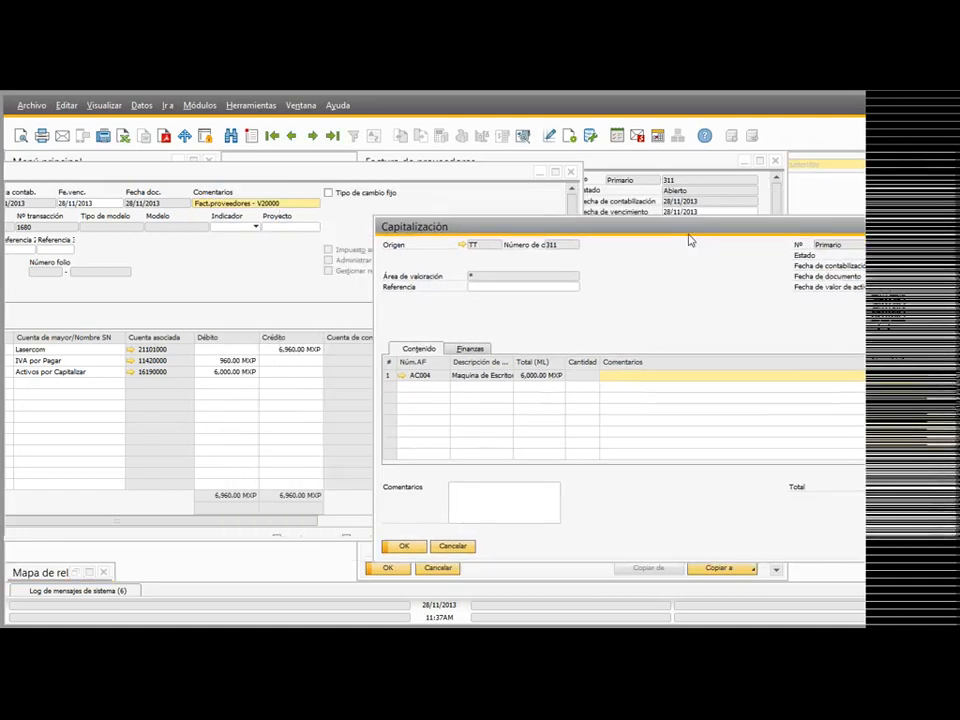
click(470, 348)
click(467, 374)
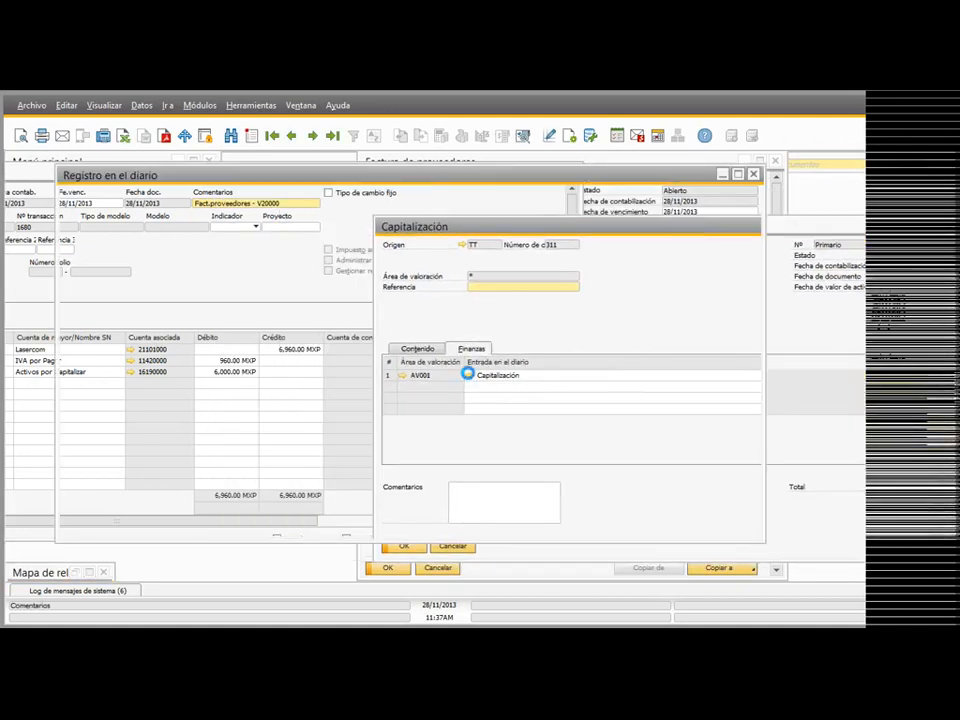
drag(400, 181, 690, 186)
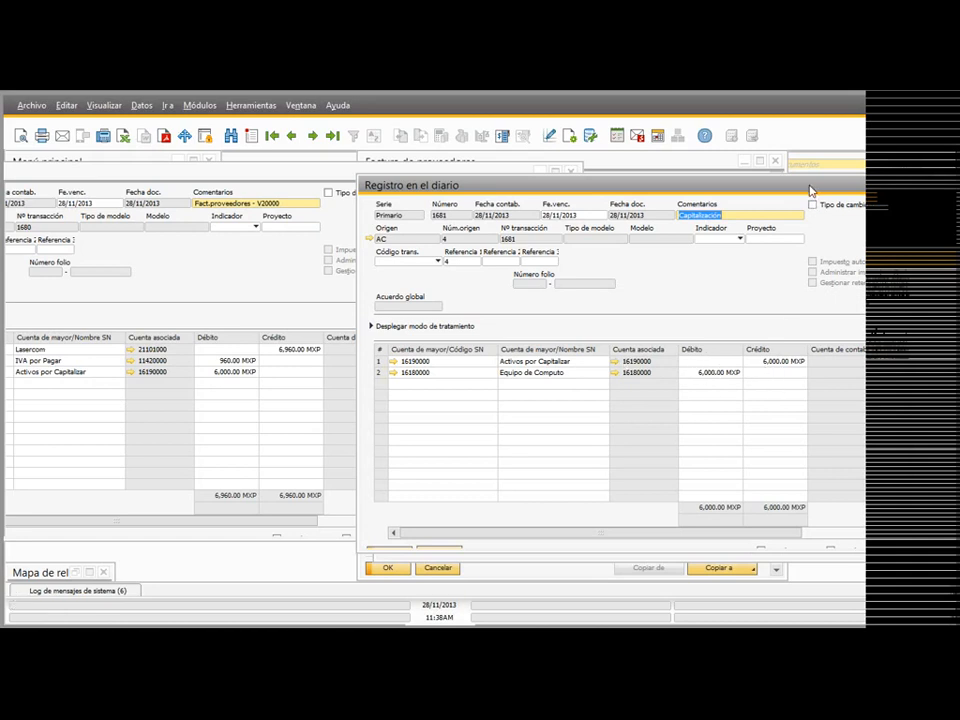
drag(810, 190, 505, 184)
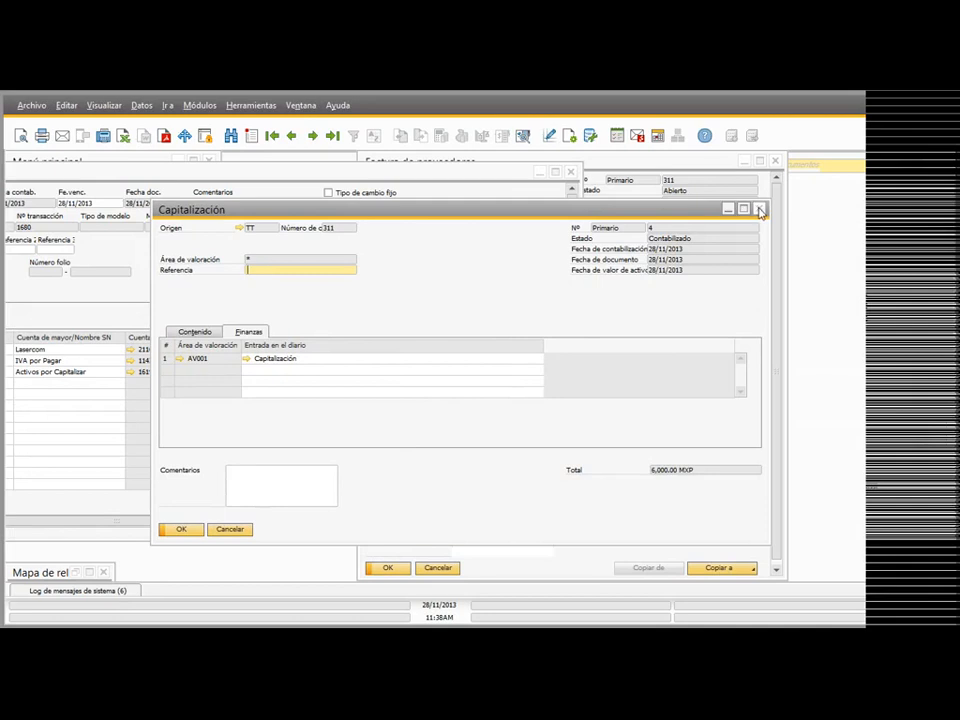
click(737, 205)
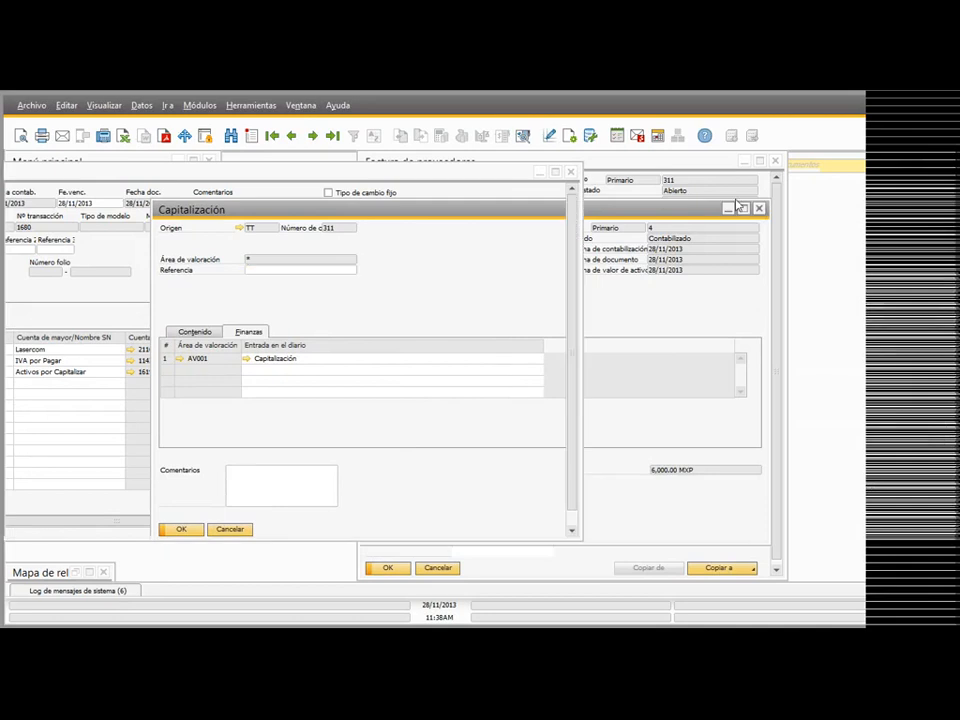
click(572, 173)
drag(595, 163, 622, 163)
Step: Start a supplier credit memo for vendor Lasercom and add asset AC004 as its item
click(141, 378)
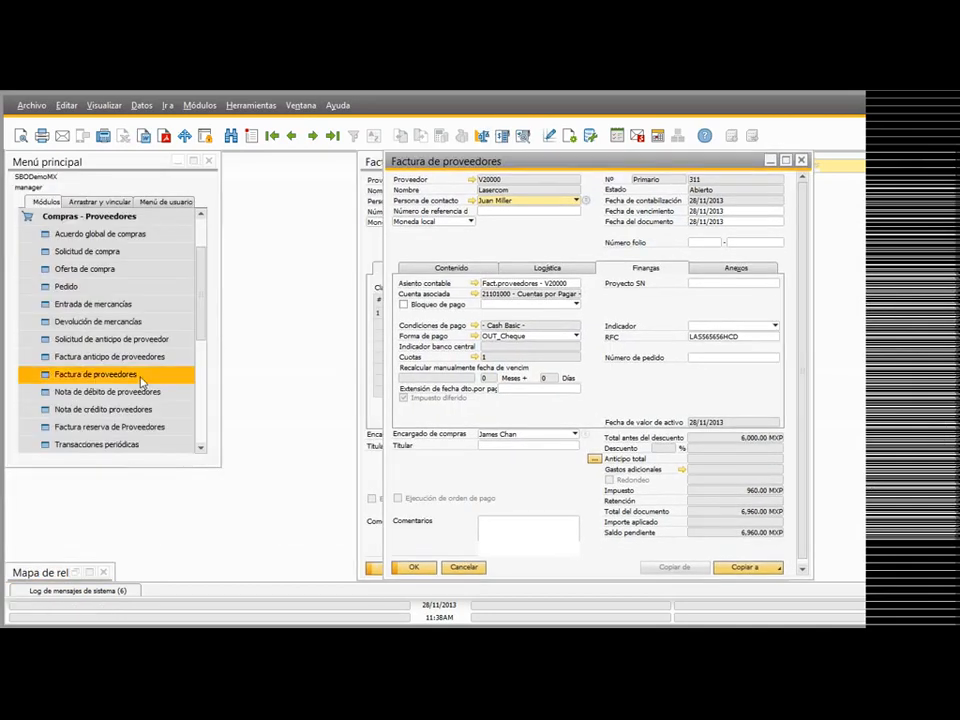
click(125, 409)
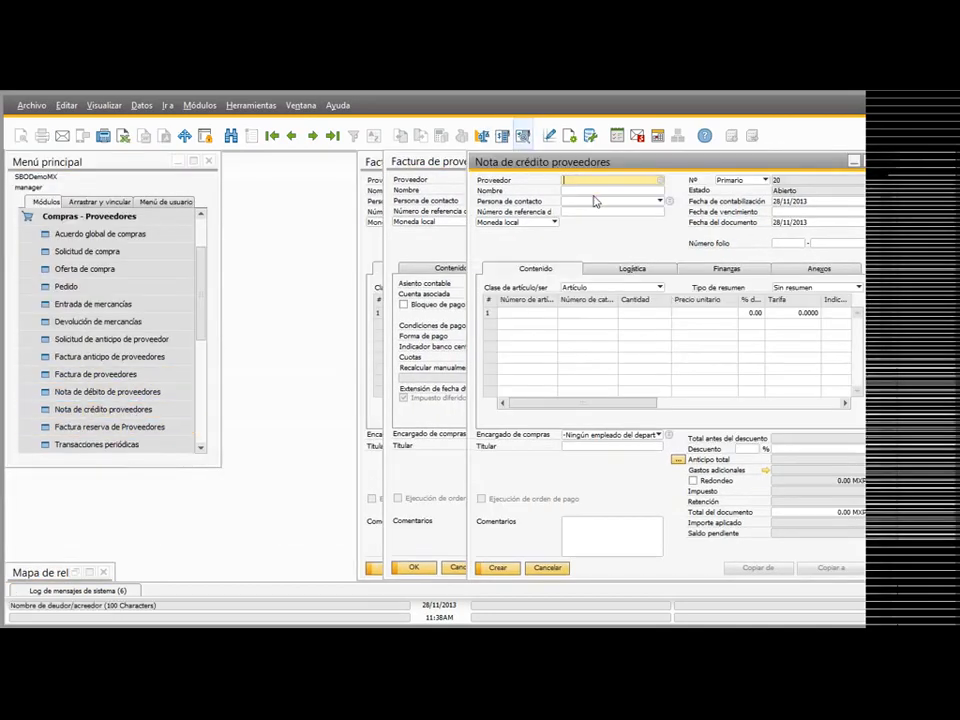
key(Tab)
double_click(400, 352)
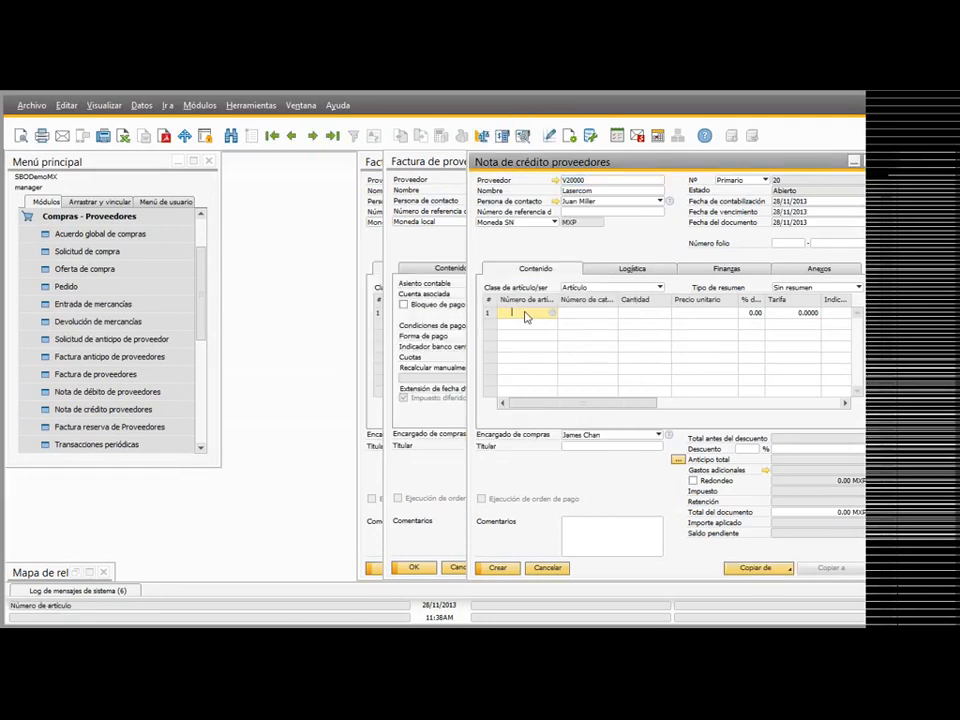
key(Tab)
scroll(357, 384, down, 1)
double_click(333, 376)
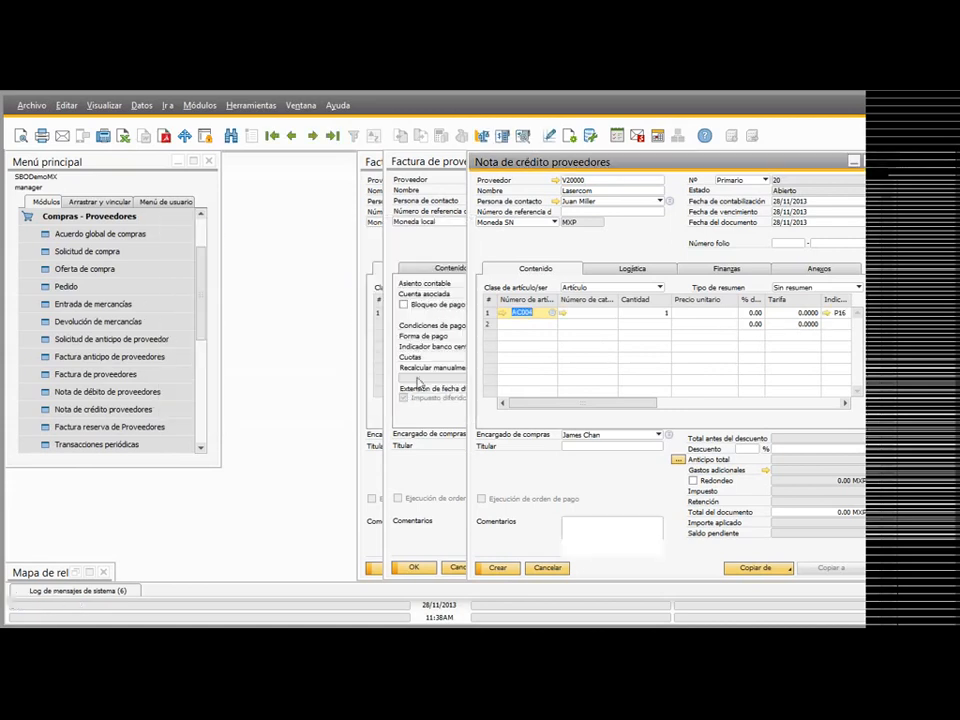
Step: Set the credit memo's unit price for AC004 to 200 and preview the journal entry
click(706, 313)
text(200)
key(Tab)
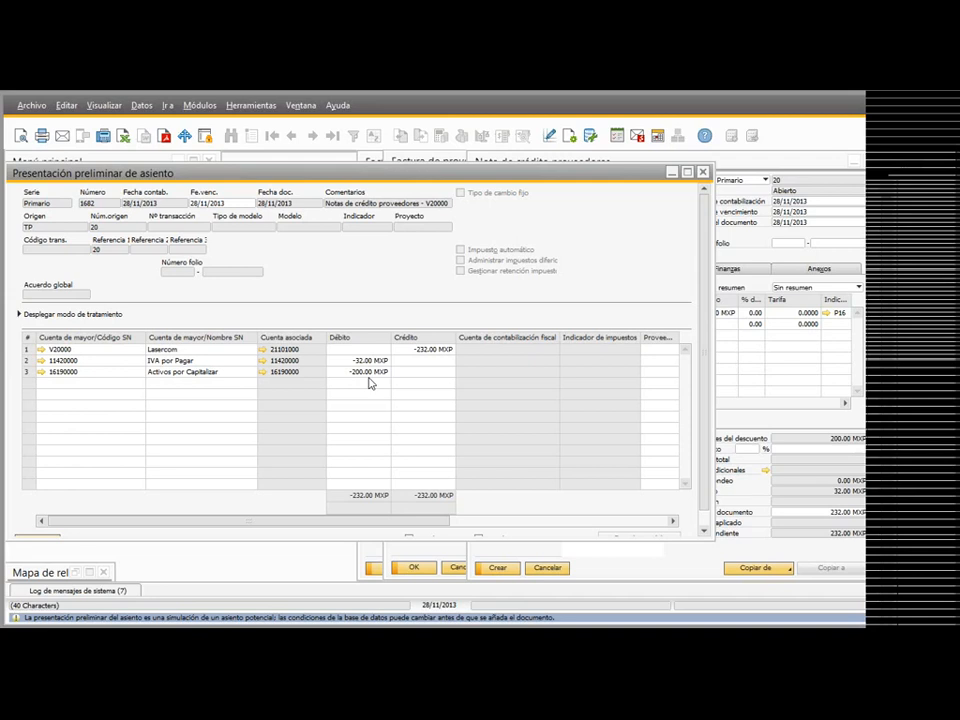
click(703, 174)
Step: Check the acquisition cost and book values of AC004 in its fixed asset master data before posting the credit memo
click(503, 313)
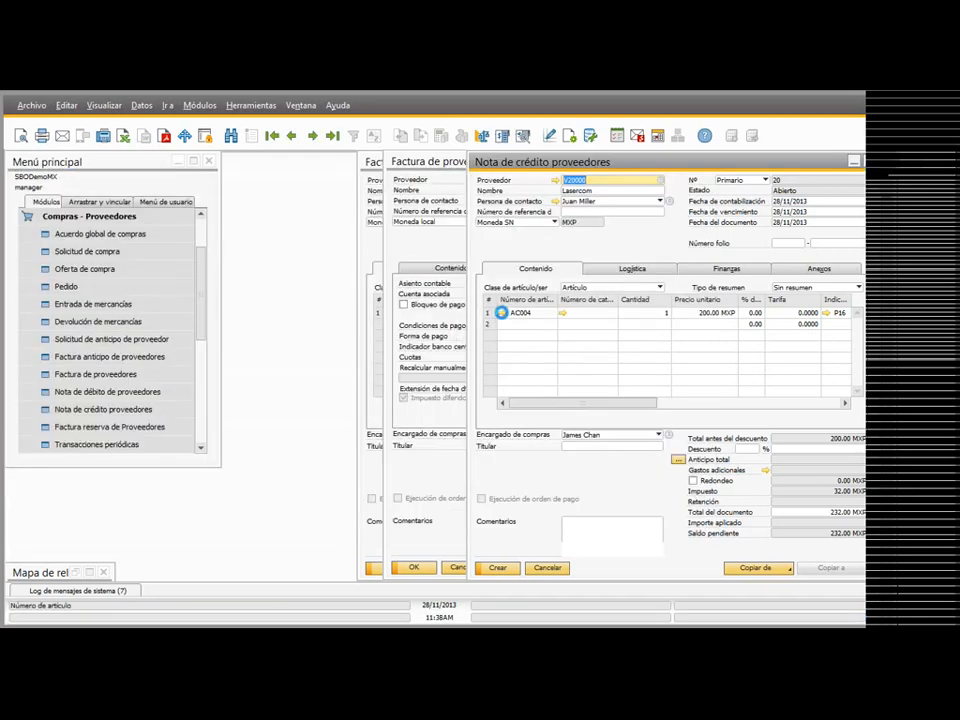
click(562, 270)
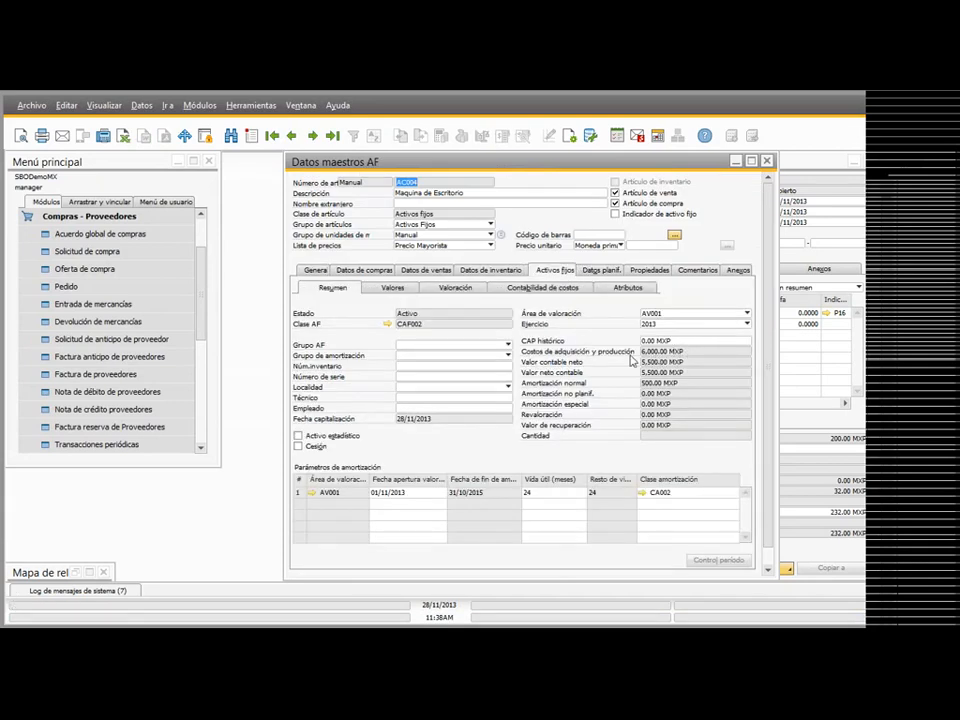
click(767, 161)
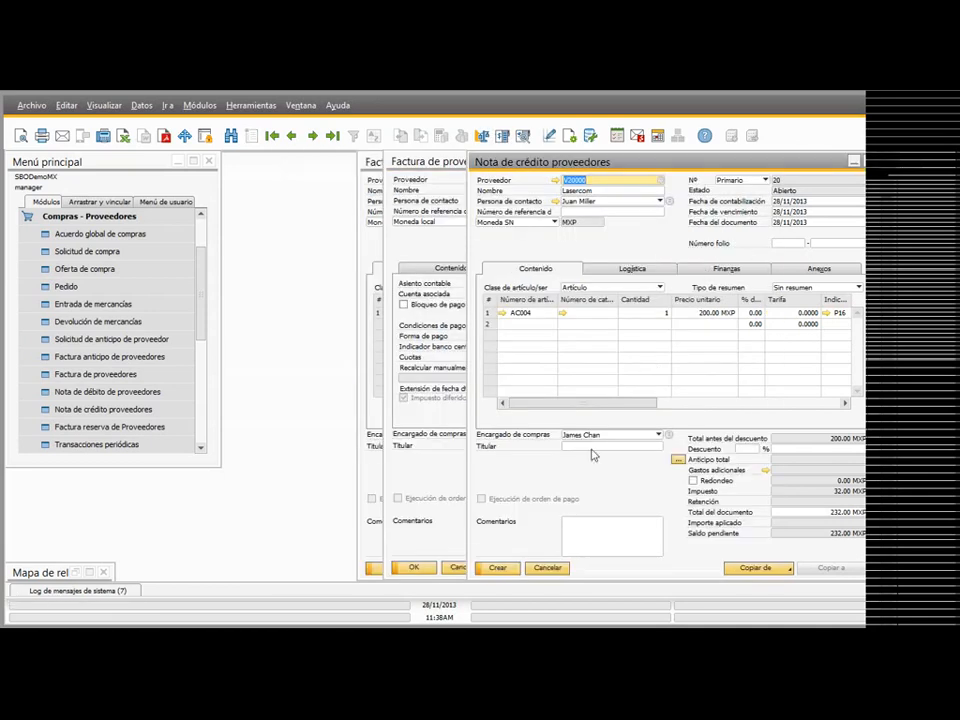
Step: Create the supplier credit memo, confirm its creation, and bring the posted document back up
click(499, 568)
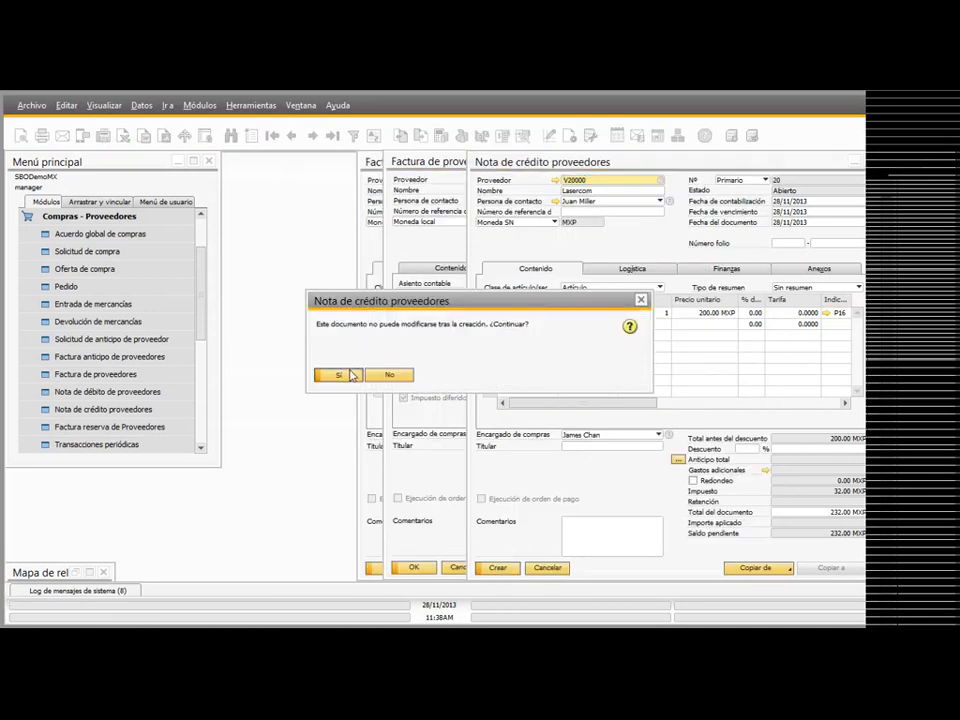
click(339, 372)
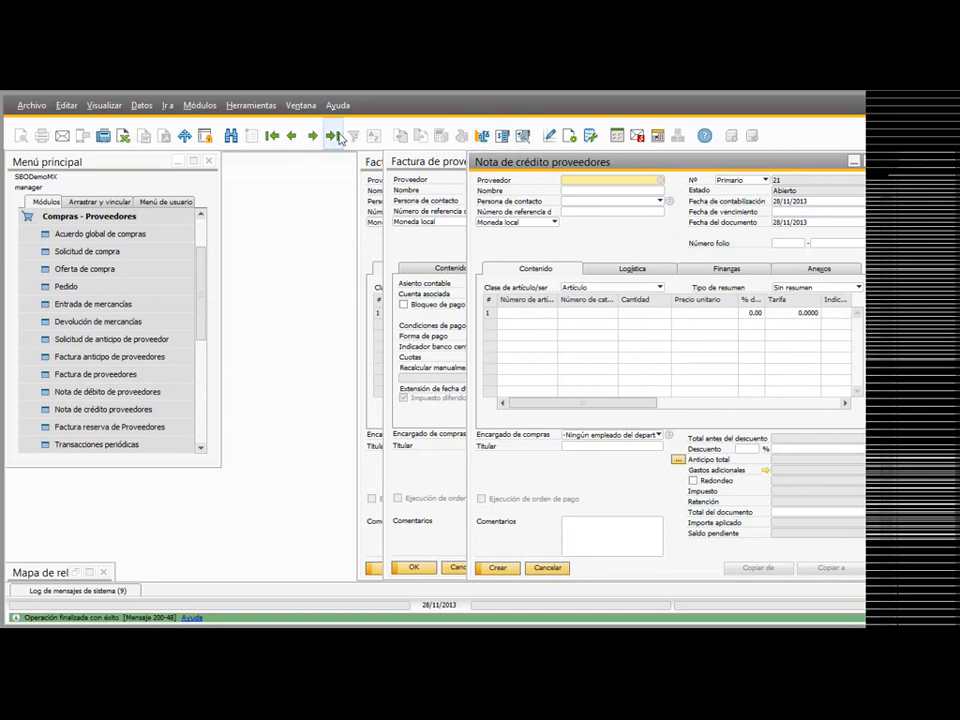
key(Page_Up)
Step: Display the credit memo's relationship map, inspect the linked capitalization credit memo, and return to the supplier credit memo
right_click(617, 252)
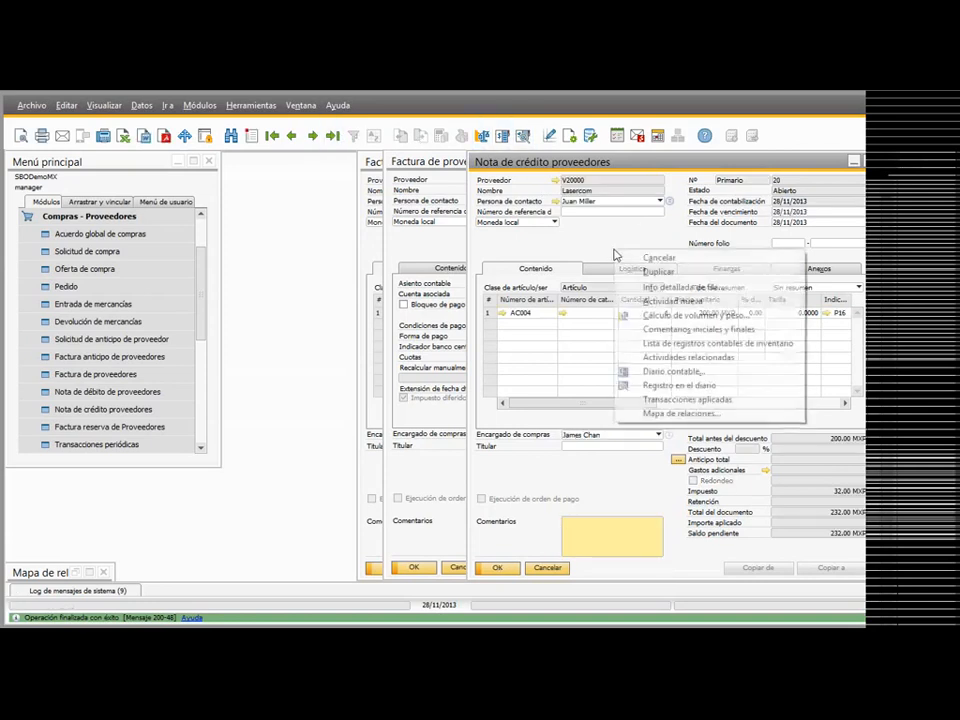
click(660, 414)
click(623, 237)
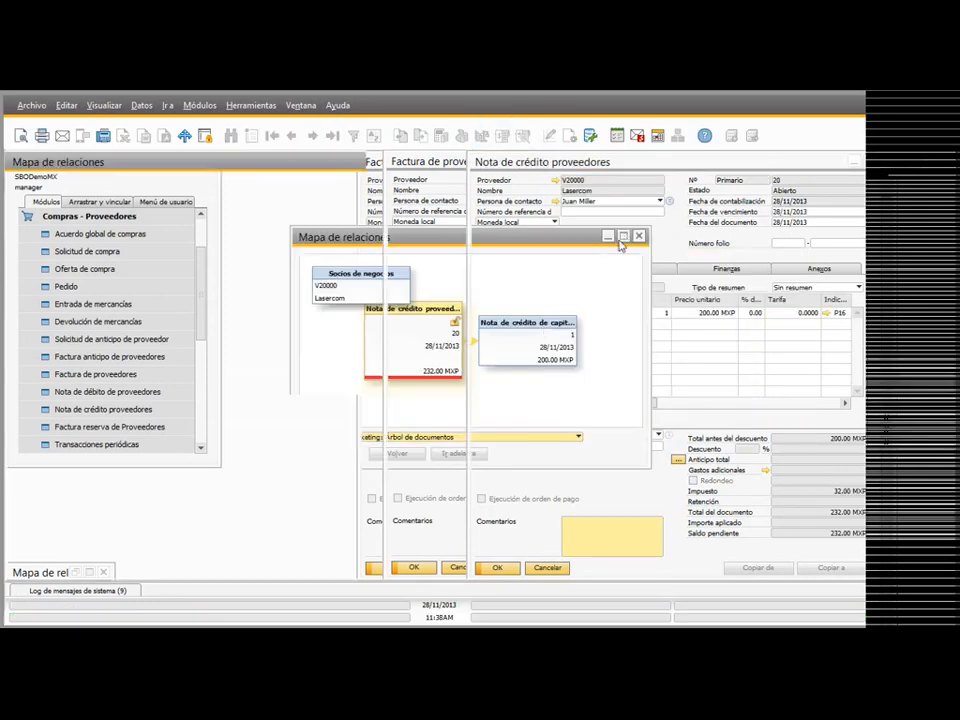
double_click(630, 365)
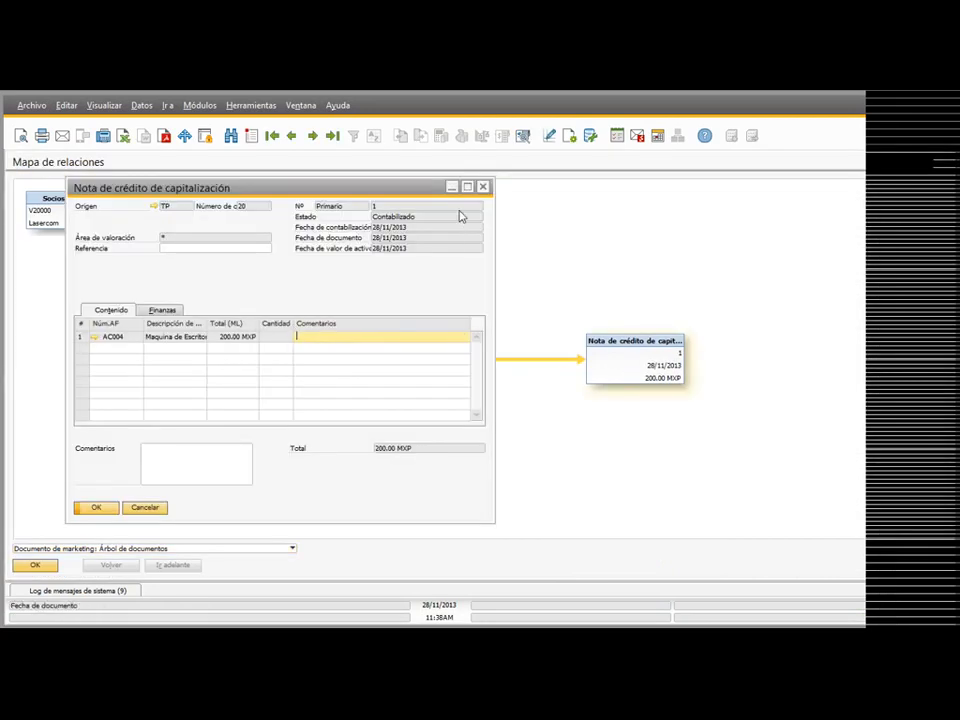
click(484, 187)
double_click(309, 346)
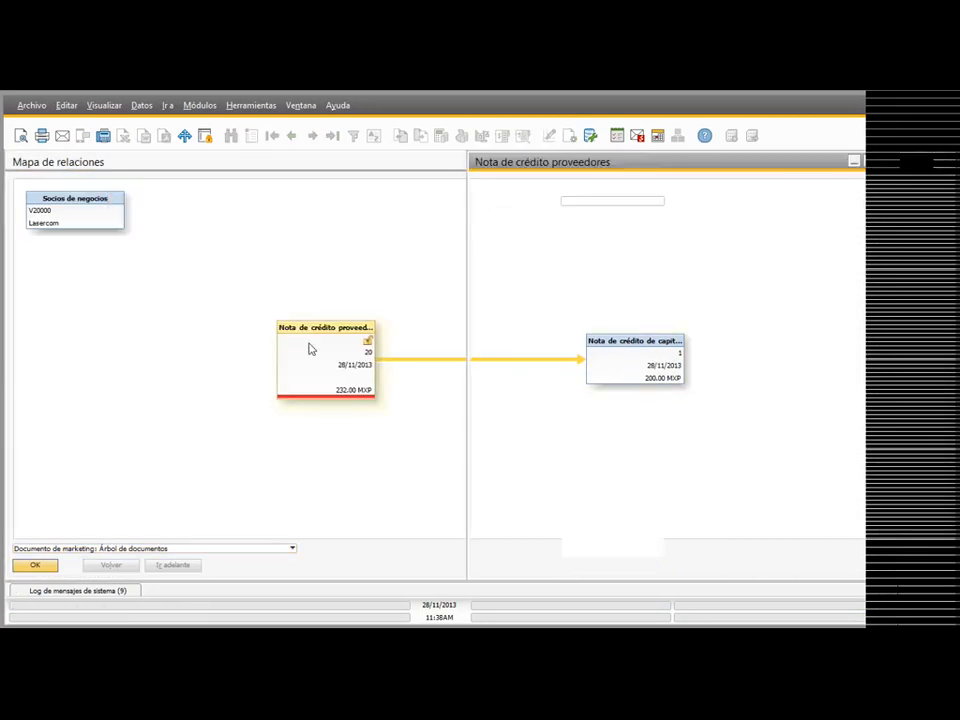
Step: Review the fixed asset summary of AC004 again to see the credit memo's effect on its values
click(504, 313)
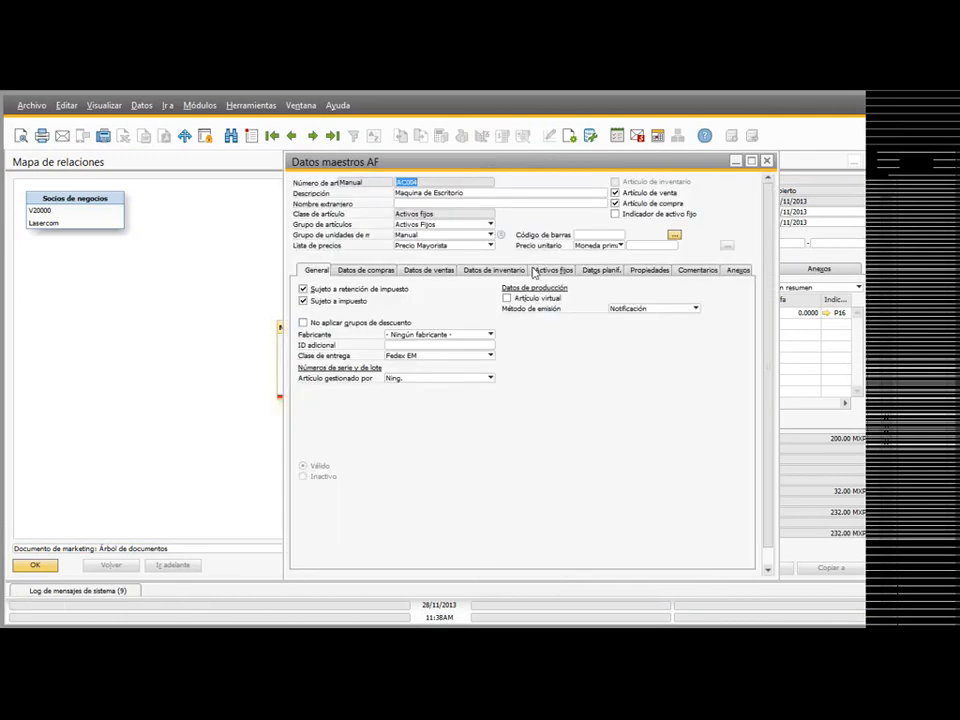
click(553, 274)
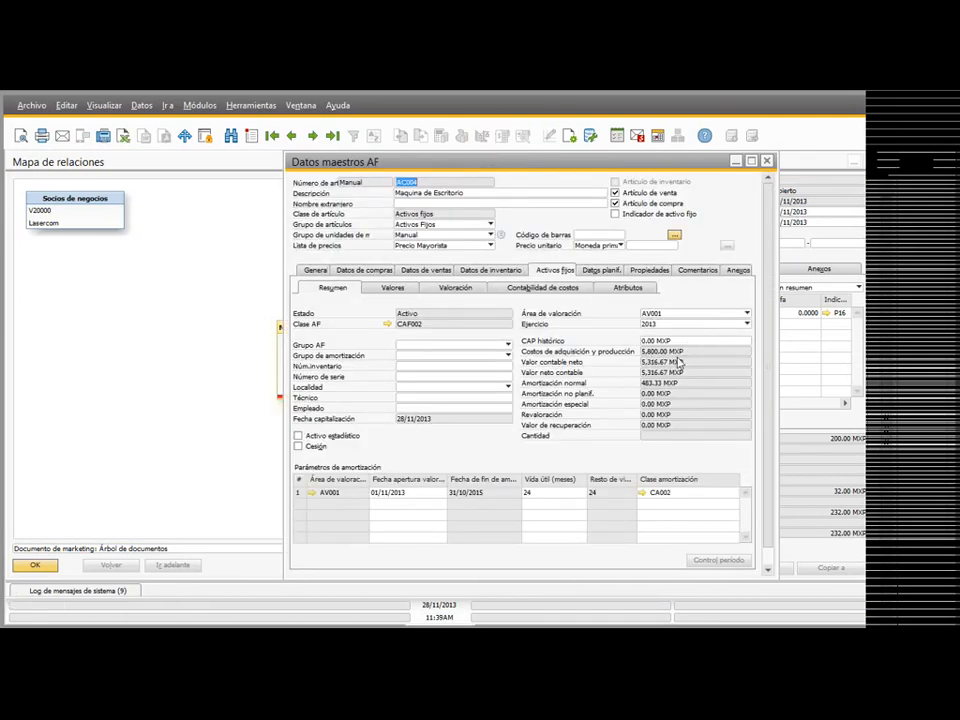
click(767, 161)
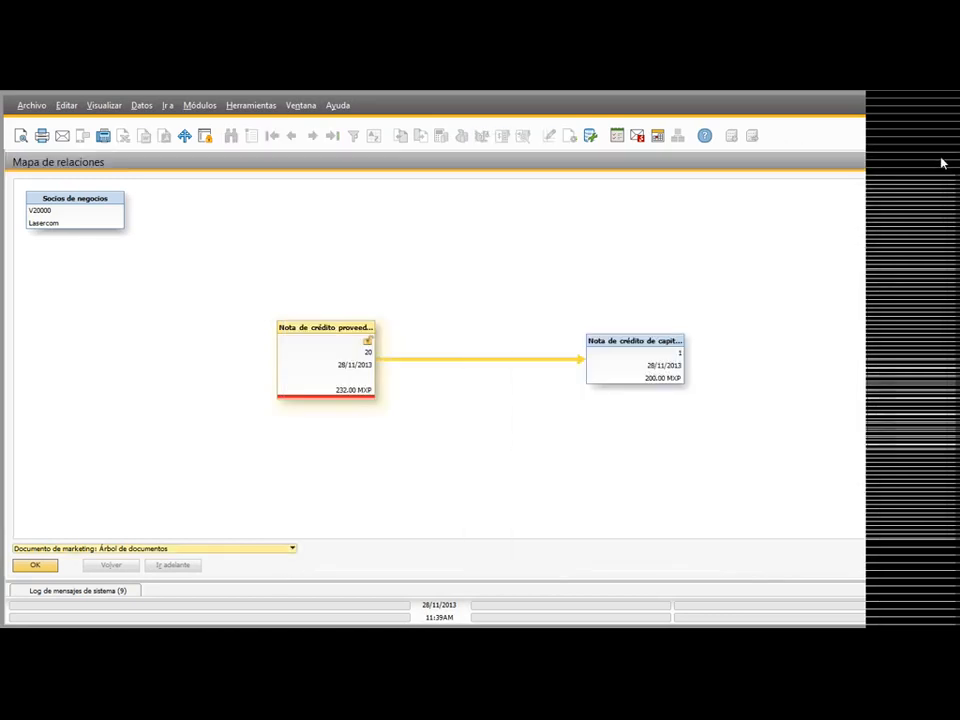
Step: Close the relationship maps, the supplier credit memo, and the extra supplier invoice window
click(942, 163)
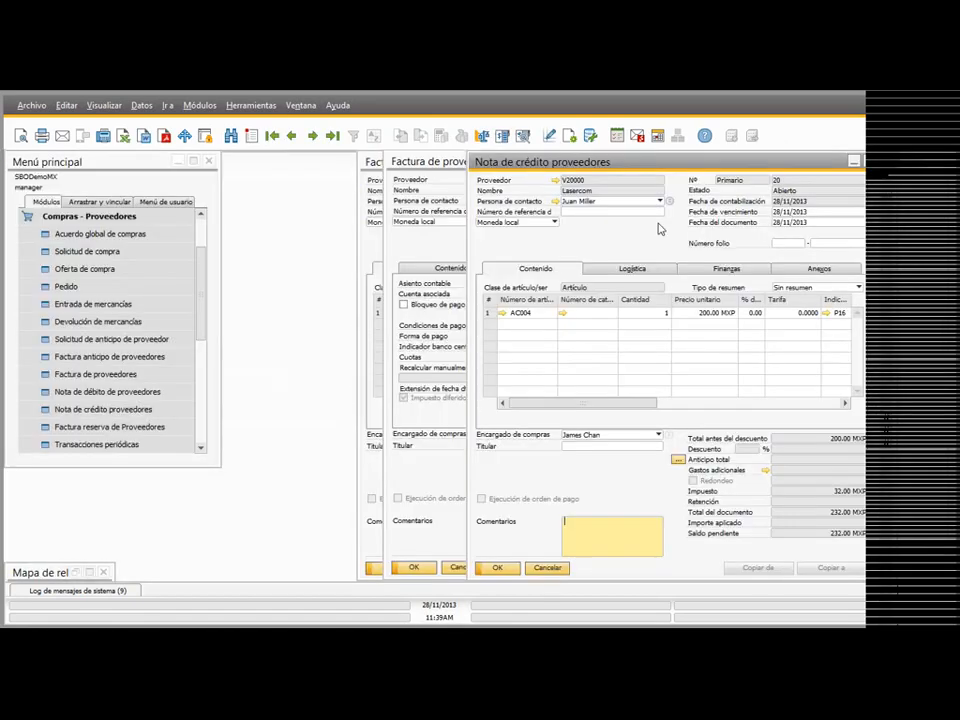
click(884, 162)
click(802, 162)
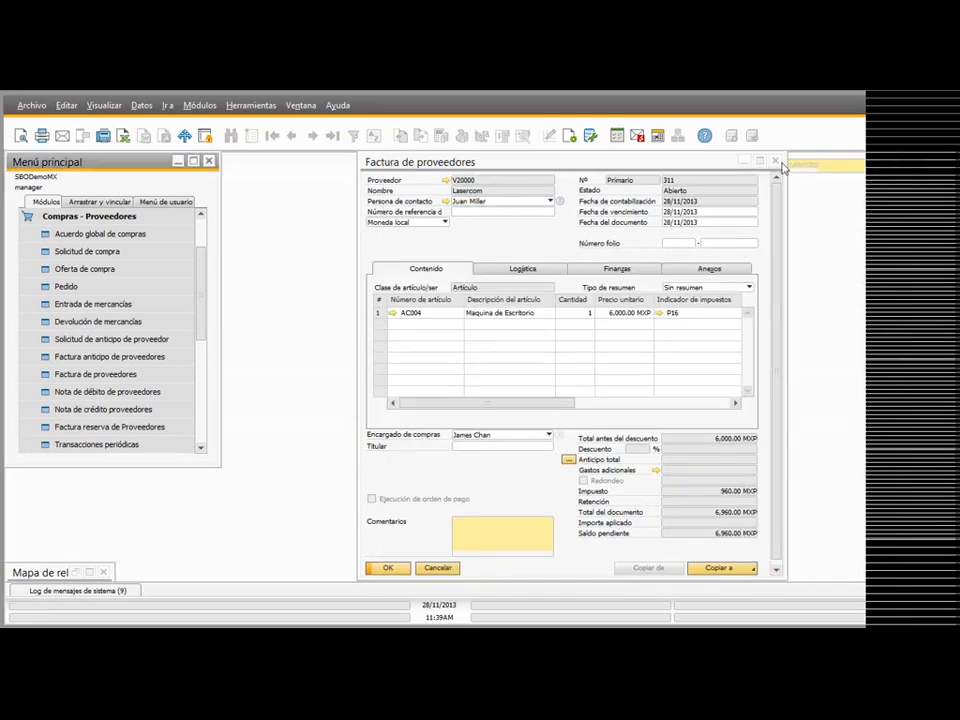
click(103, 572)
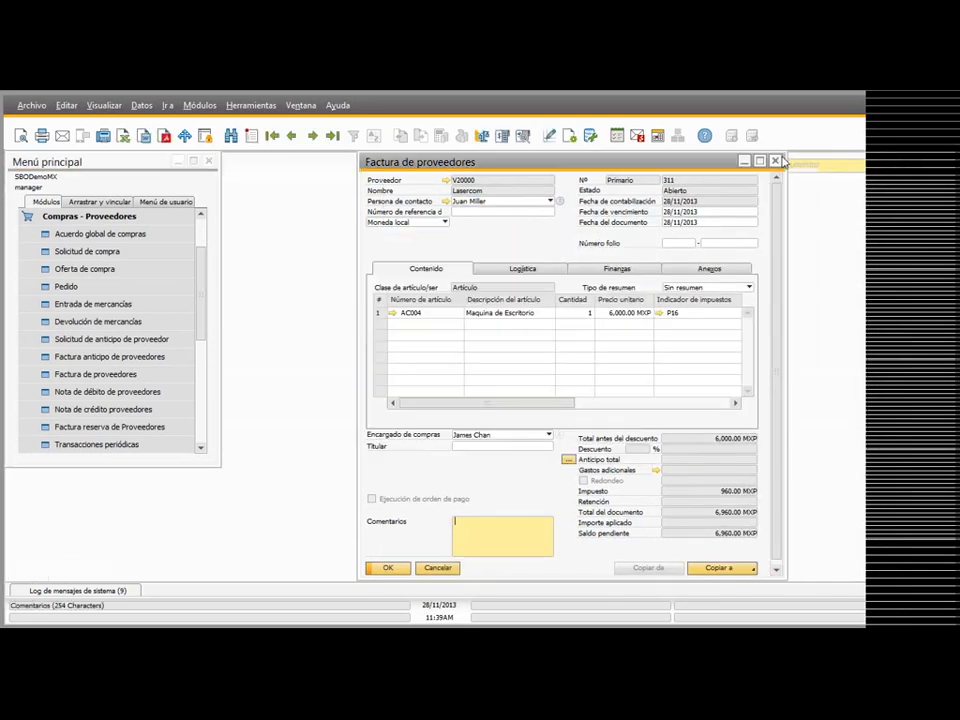
Step: Close the supplier invoice and open a new fixed asset transfer document
click(776, 161)
click(65, 218)
click(71, 229)
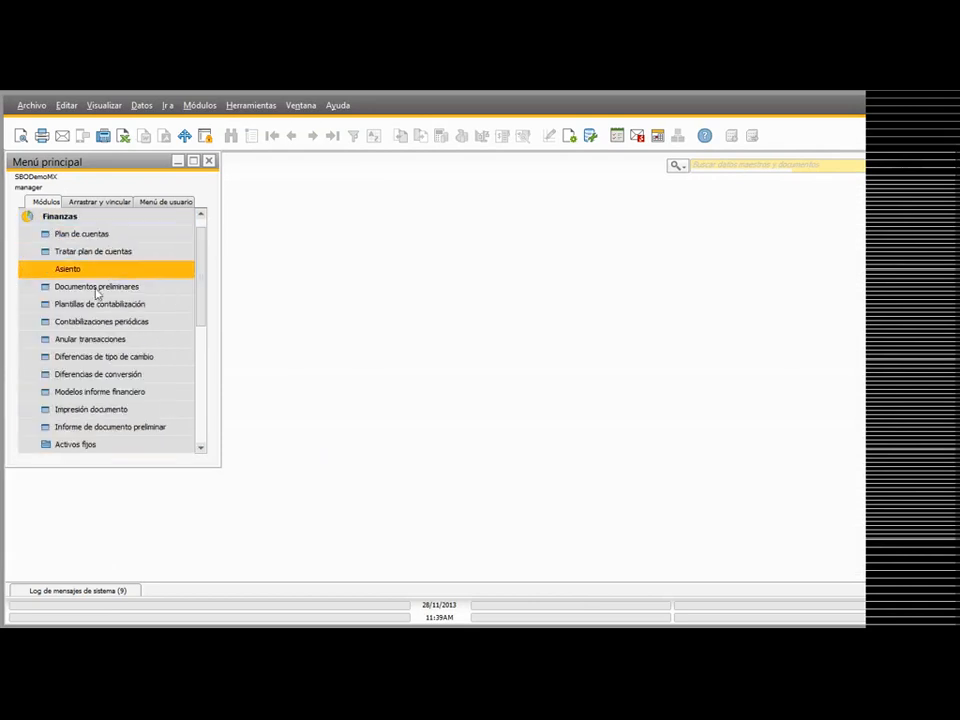
click(77, 446)
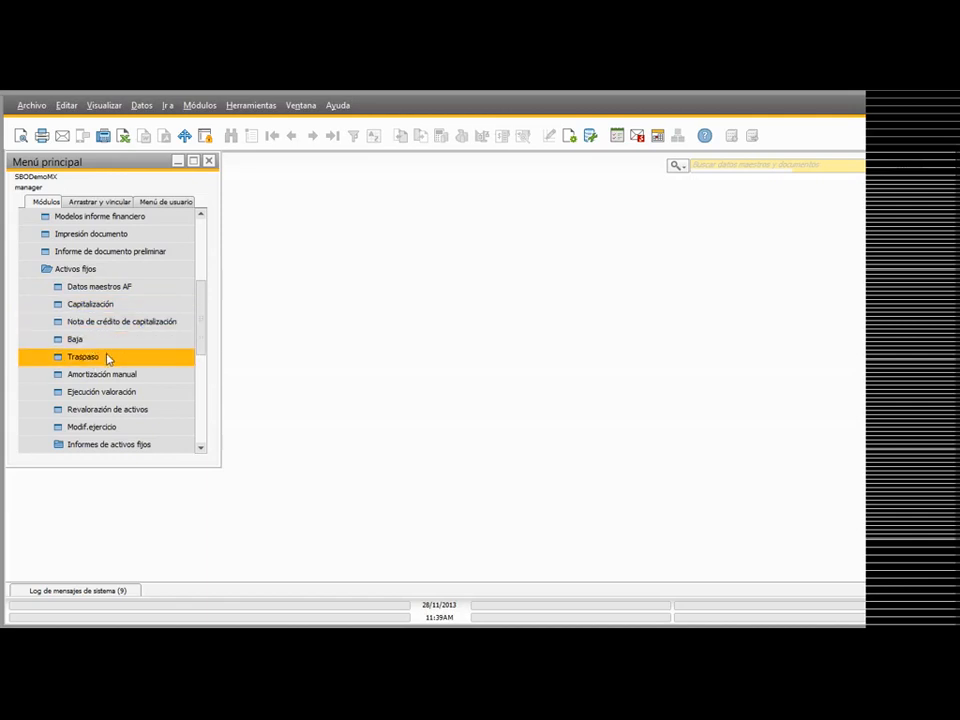
click(108, 358)
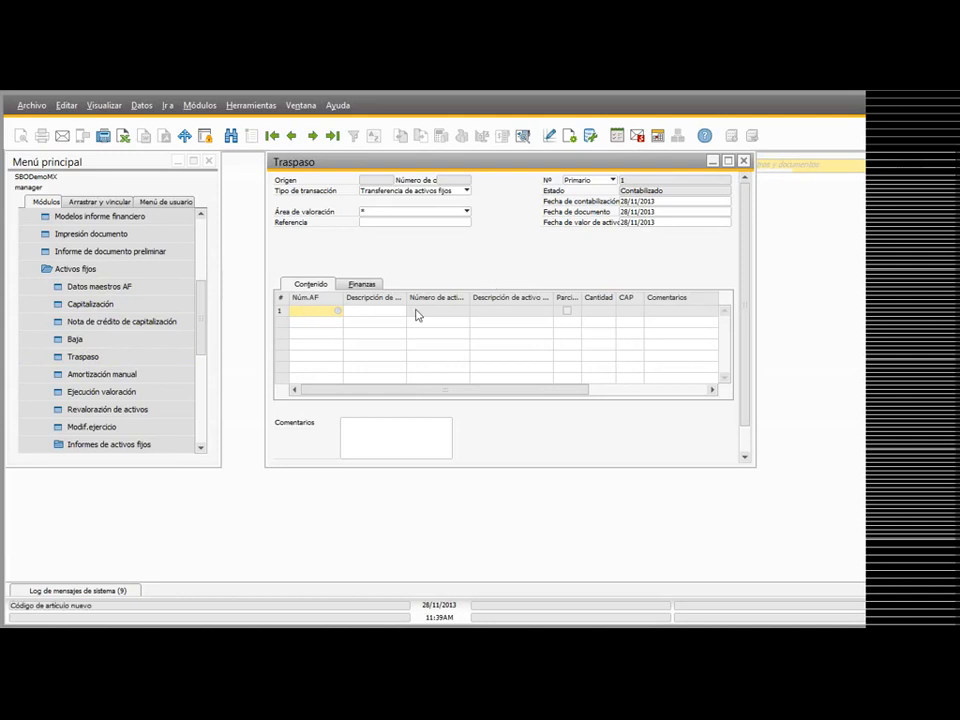
Step: Enter a transfer line from asset AC003, Rack para Servidores, to asset AC002, Servidor SAP
key(Tab)
drag(376, 234, 456, 254)
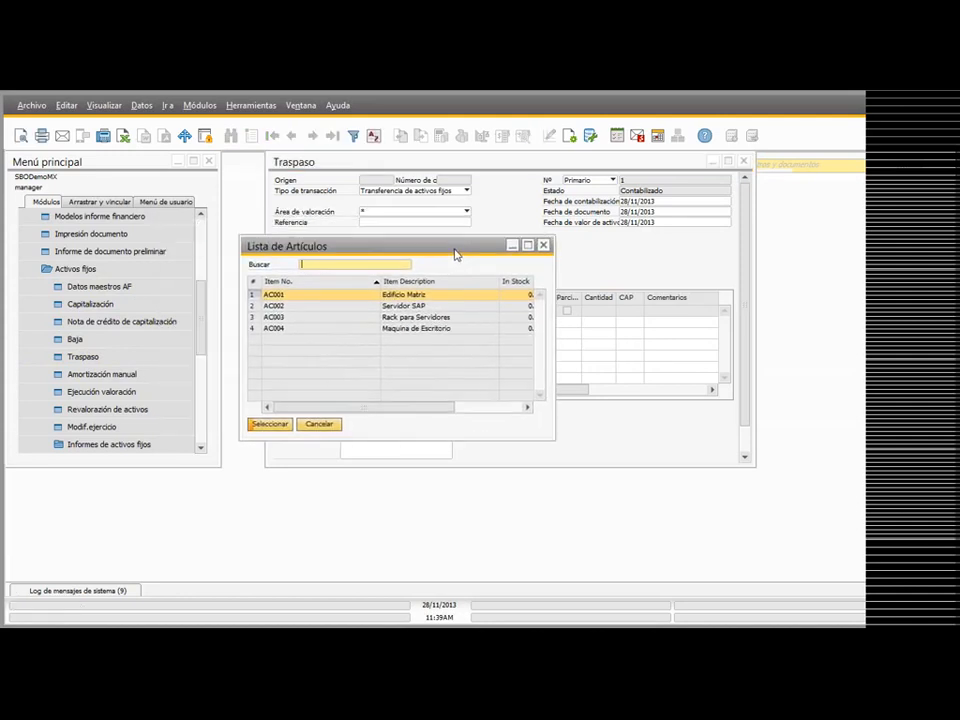
click(326, 318)
double_click(326, 320)
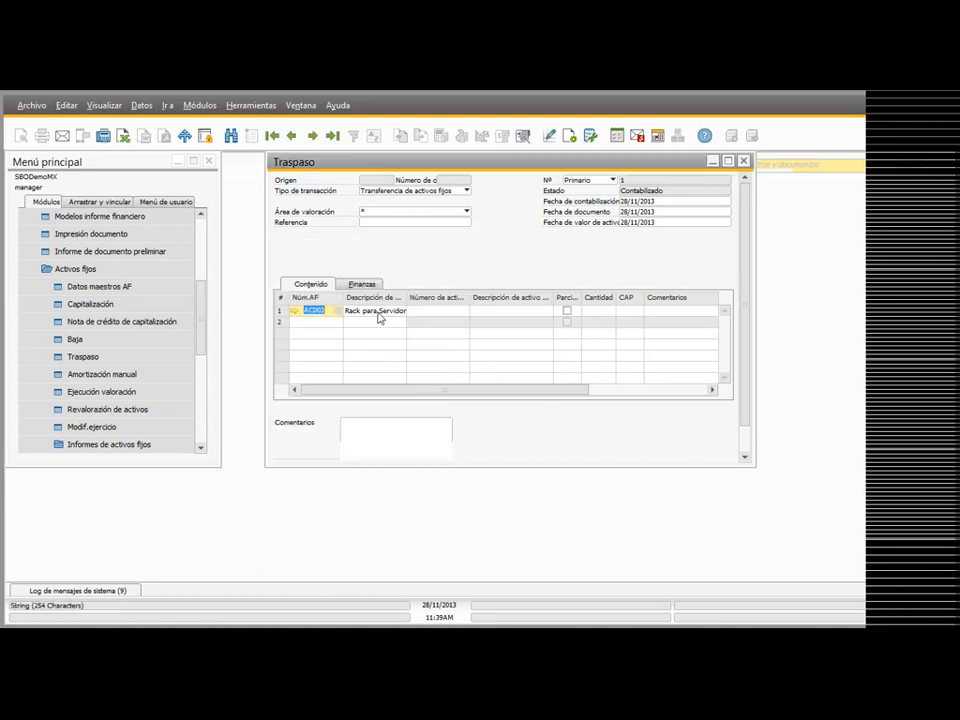
click(445, 310)
key(Tab)
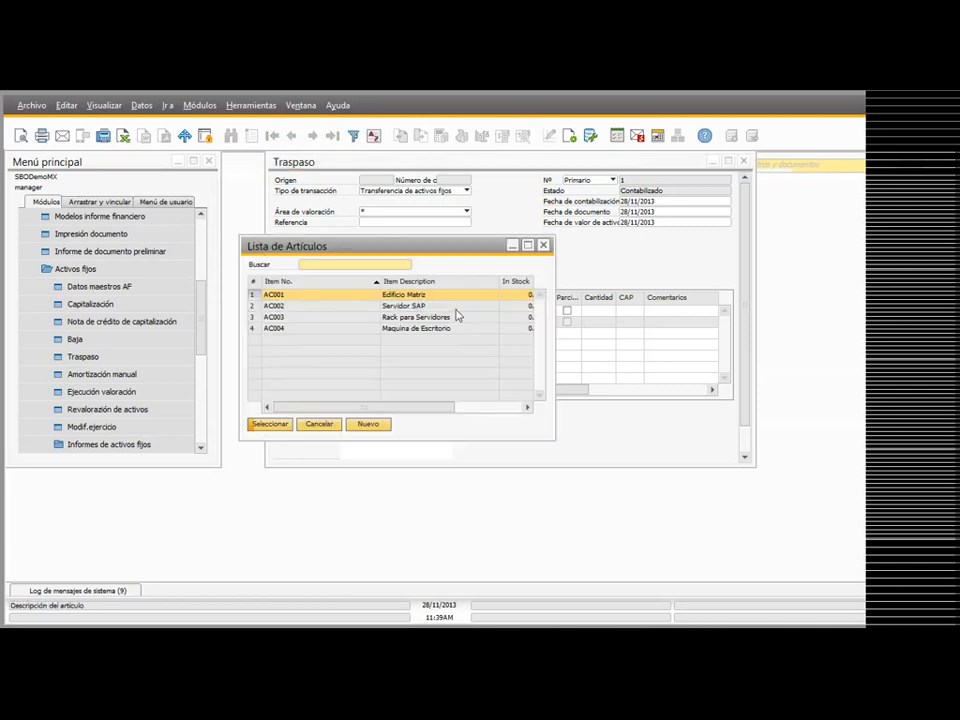
double_click(452, 306)
click(338, 376)
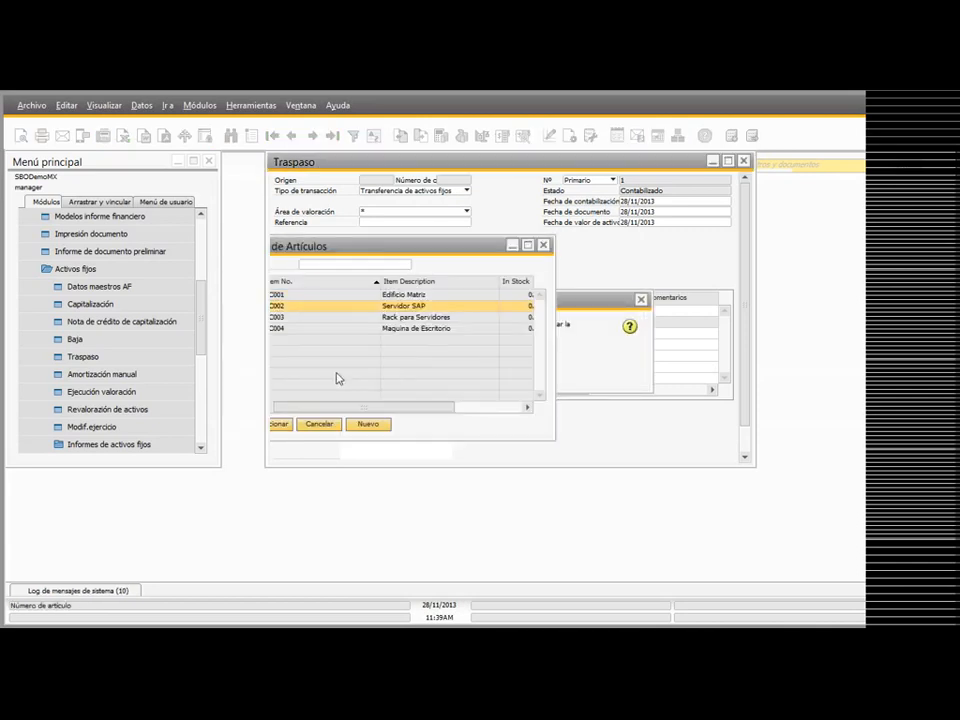
Step: Preview the transfer's journal entry and review the fixed asset summary of AC003
click(521, 137)
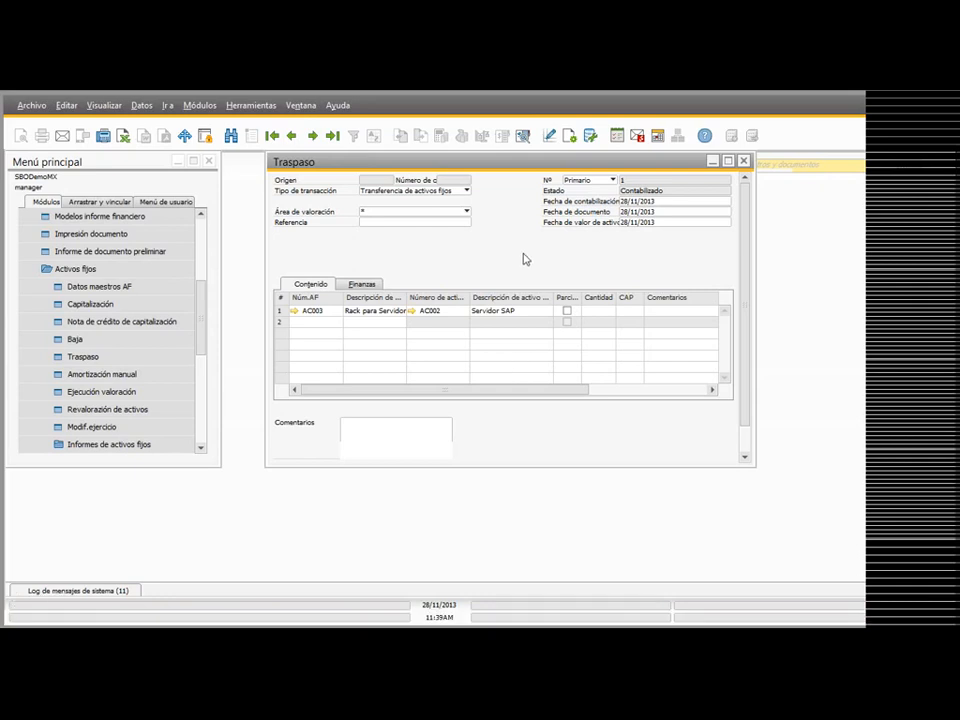
click(300, 311)
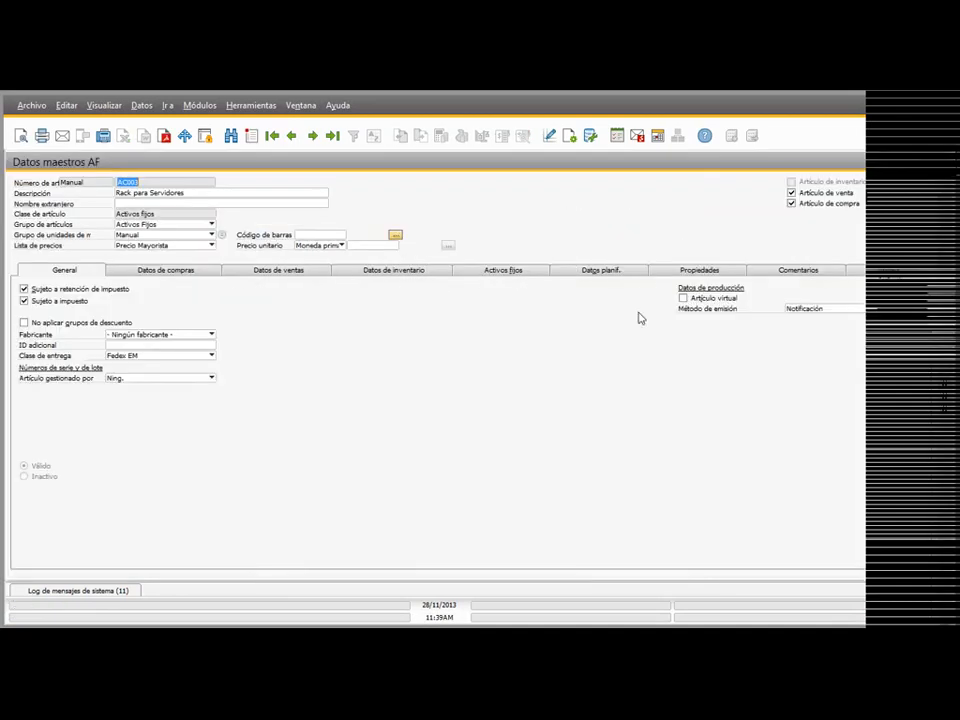
click(507, 270)
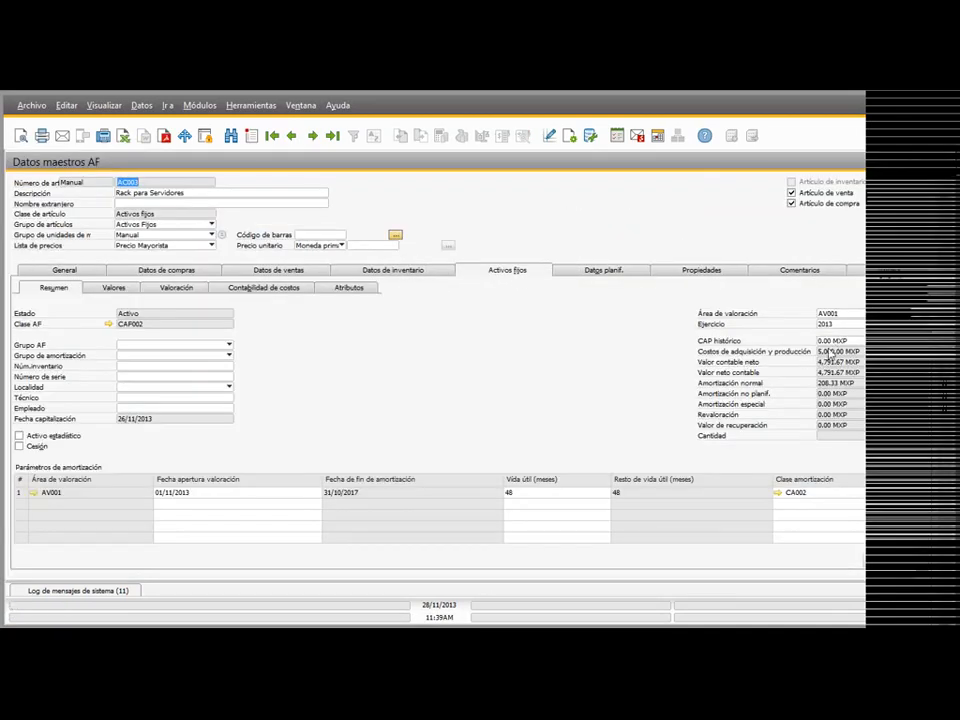
click(291, 135)
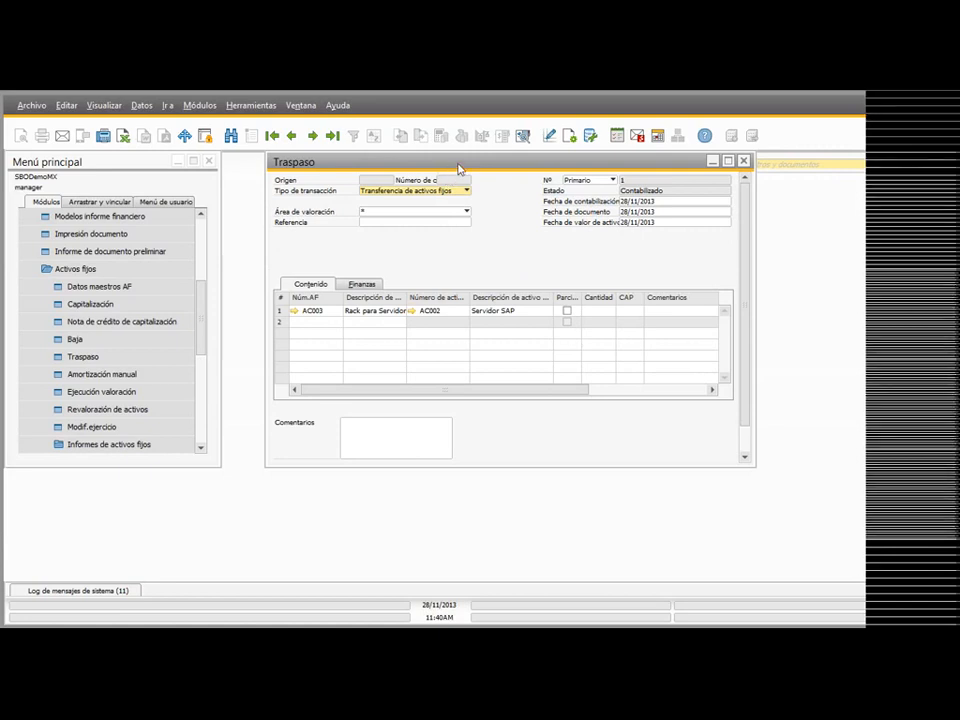
Step: Switch the transaction type to Transferencia de clase de activo and check the current asset class of AC003
drag(458, 167, 455, 185)
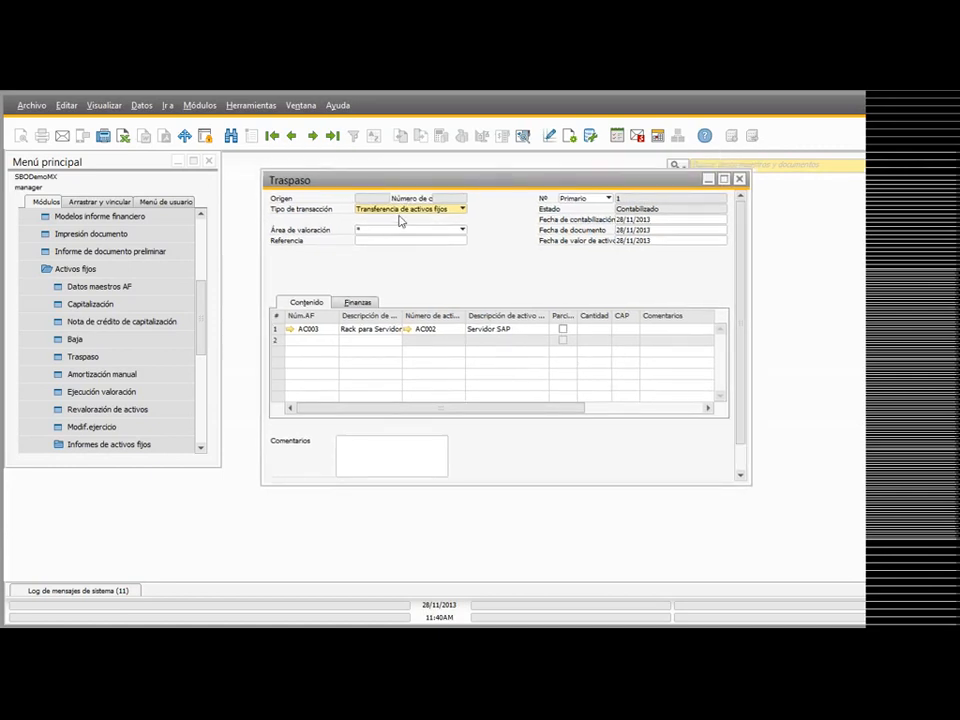
click(405, 209)
click(425, 228)
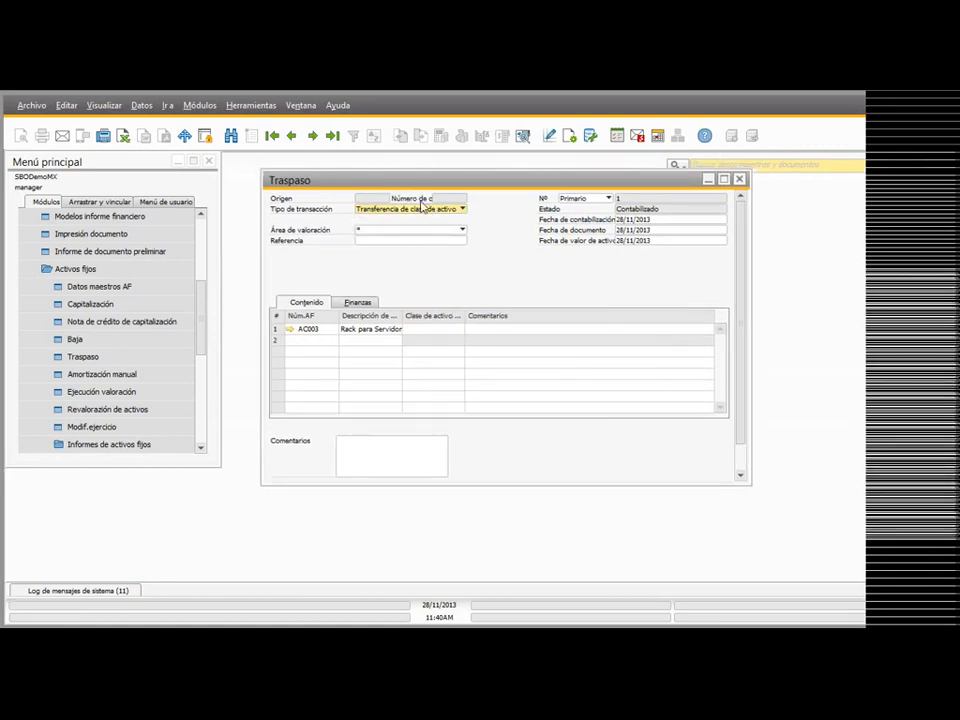
click(418, 328)
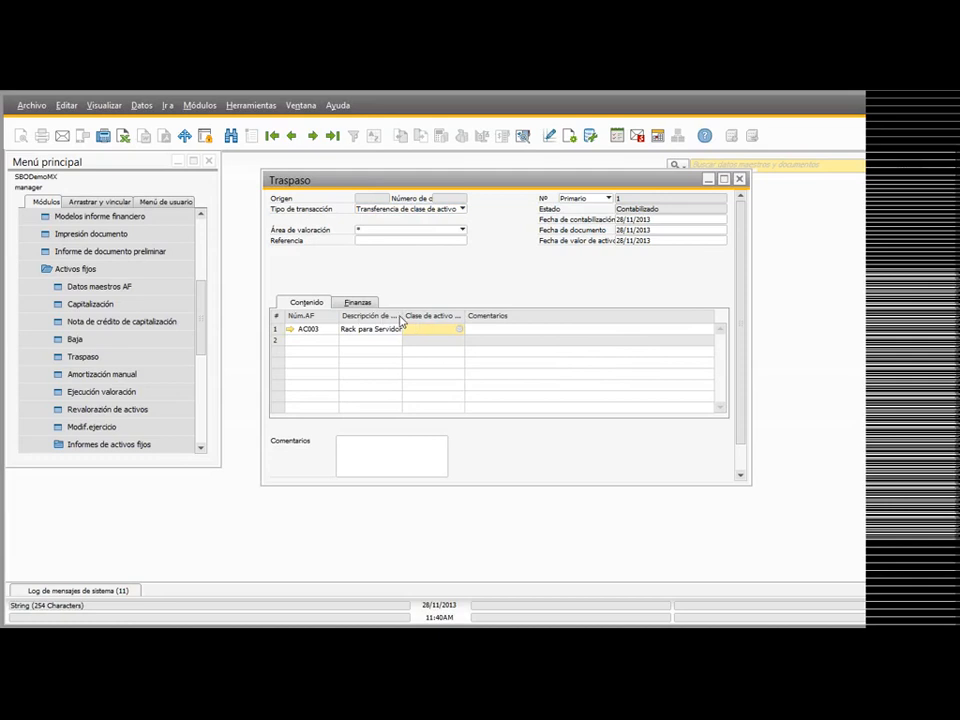
click(290, 329)
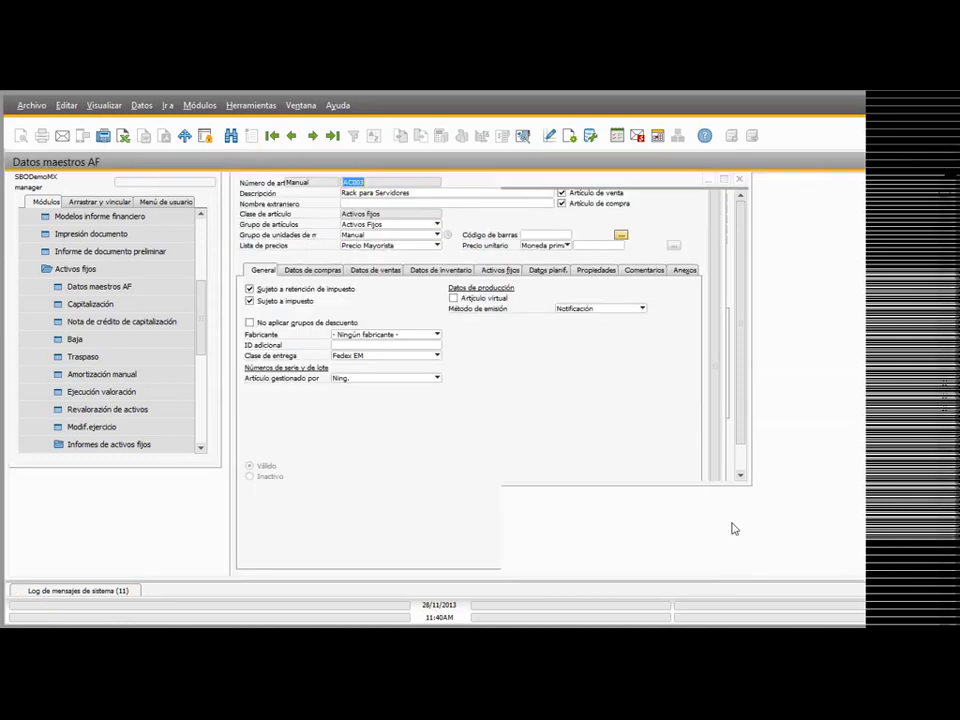
click(480, 274)
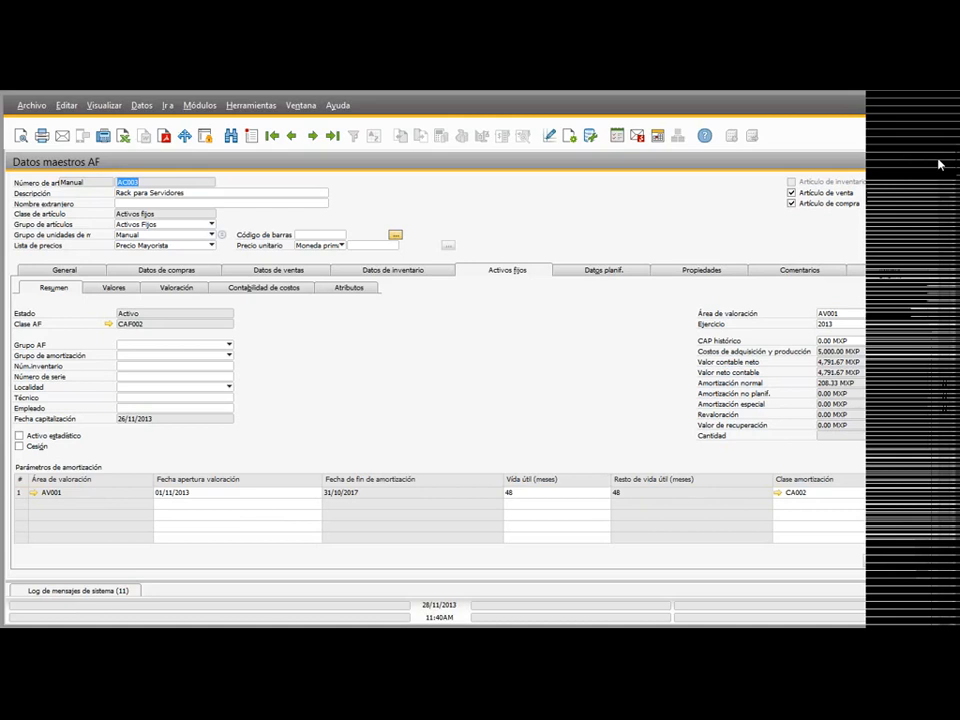
Step: Set the new asset class of AC003 to CAF001, Terrenos, and preview the resulting journal entry
key(Tab)
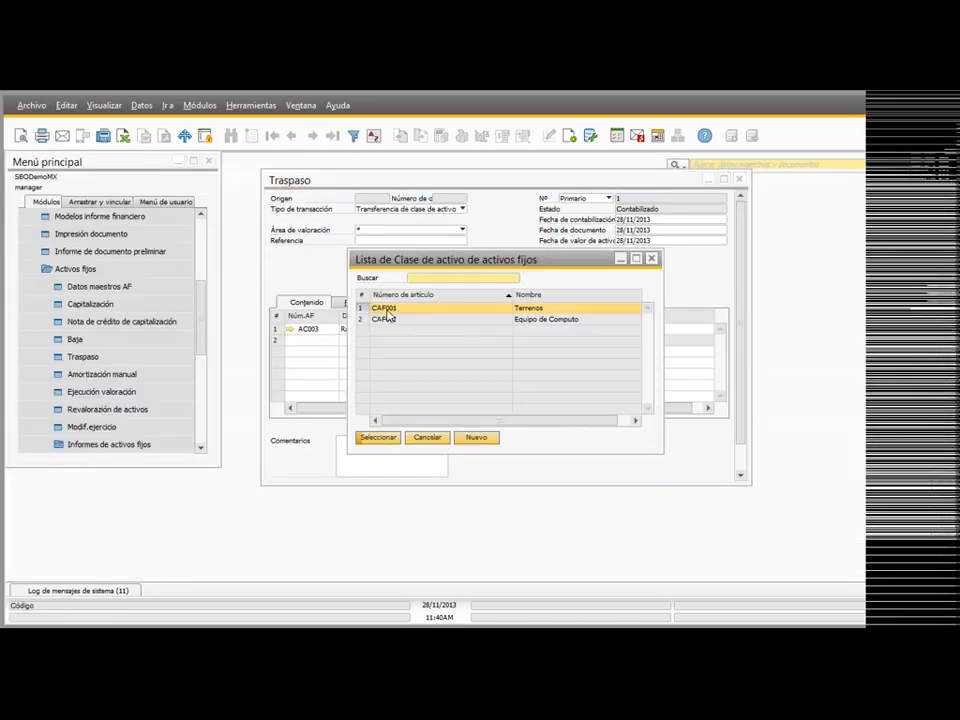
double_click(396, 313)
scroll(354, 465, down, 2)
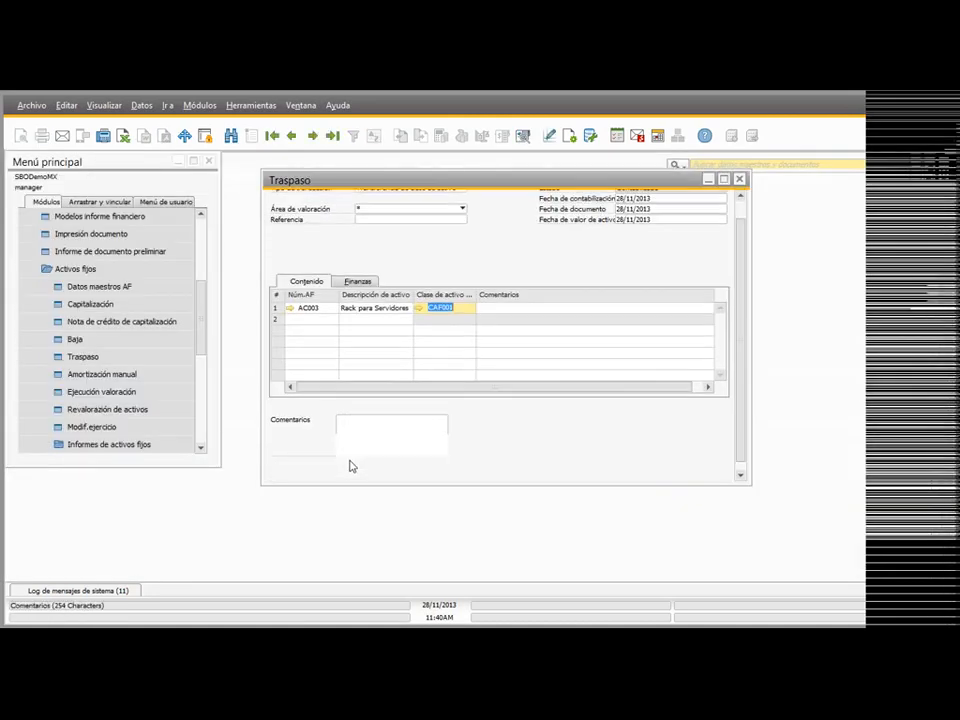
click(524, 136)
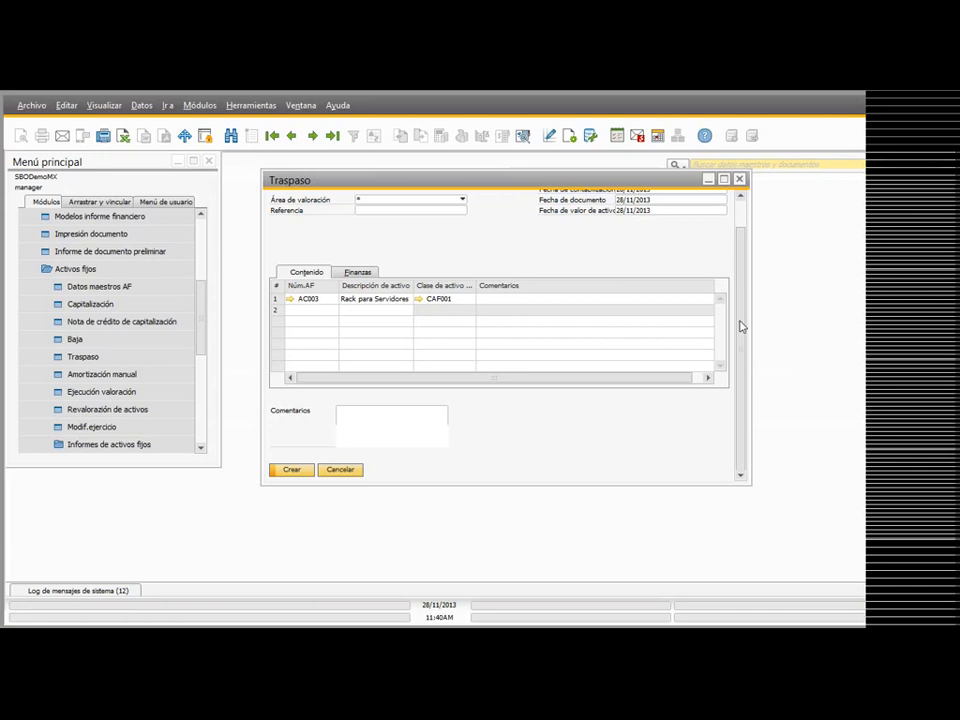
Step: Close the transfer without saving it and open a new manual depreciation document
drag(746, 253, 746, 221)
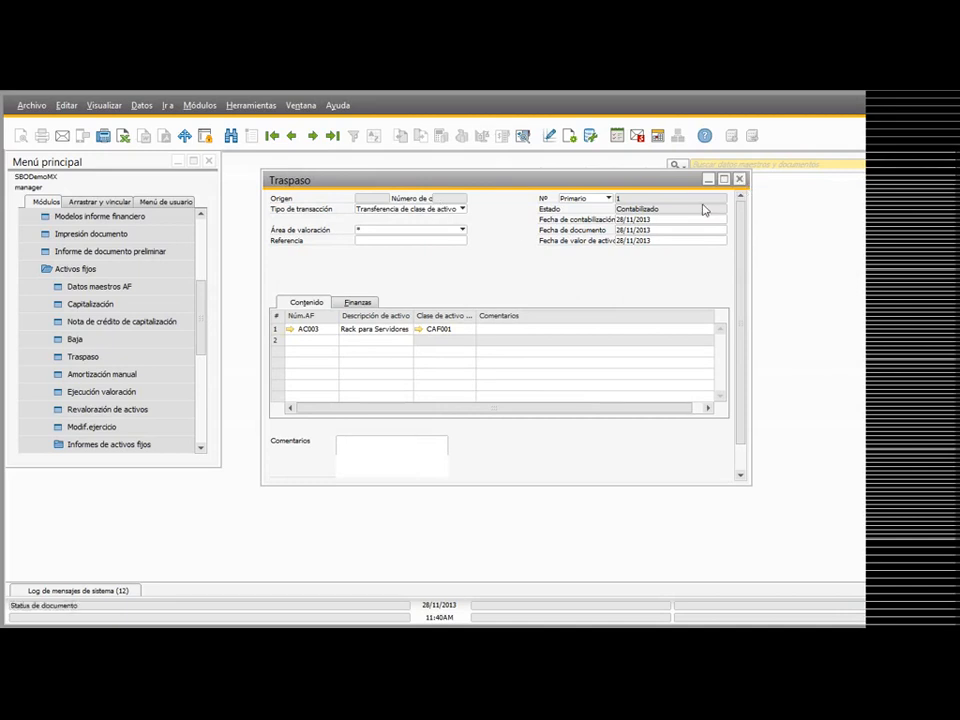
click(740, 182)
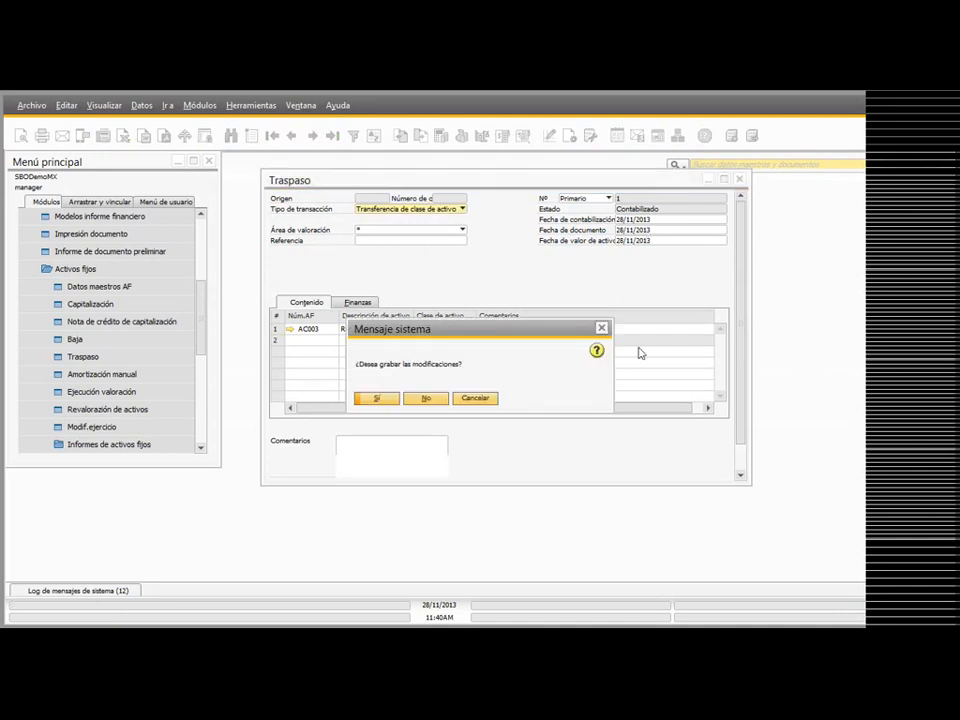
click(425, 399)
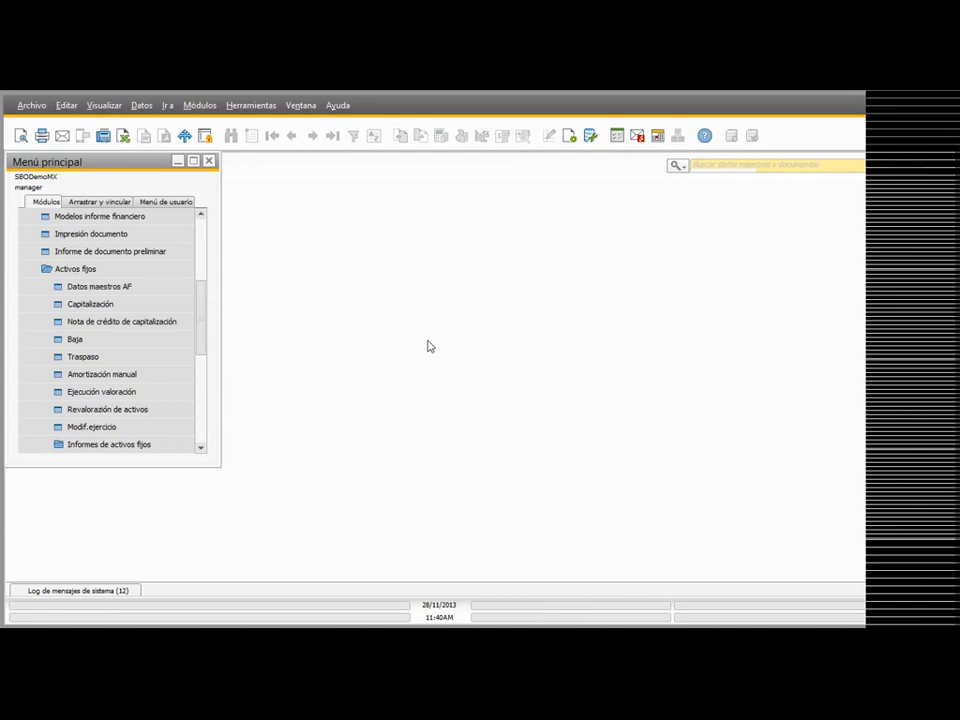
drag(206, 328, 206, 338)
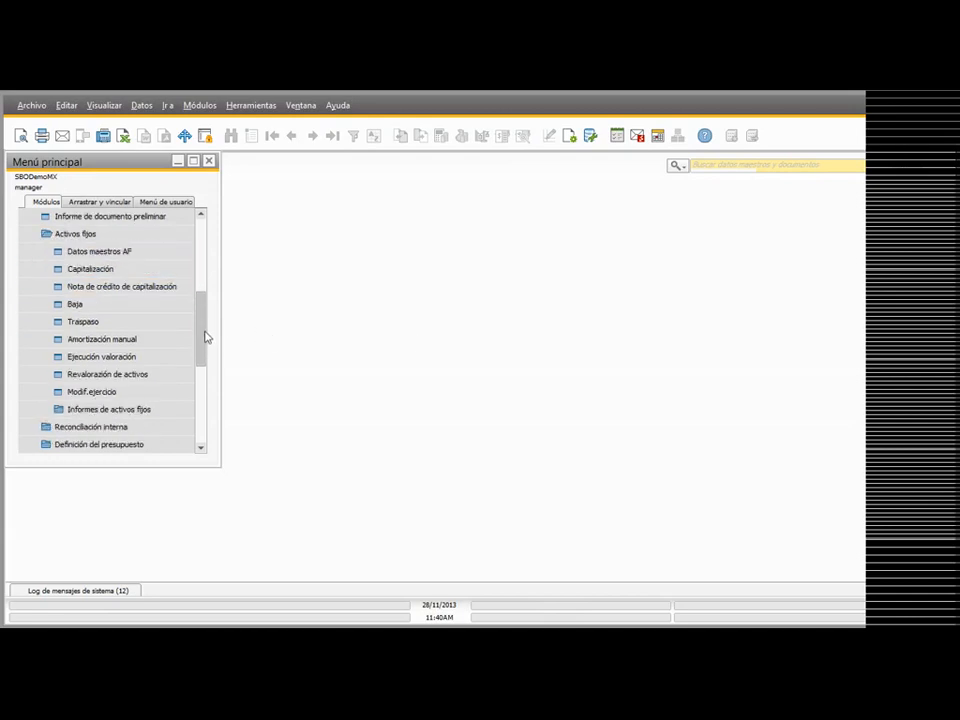
click(82, 342)
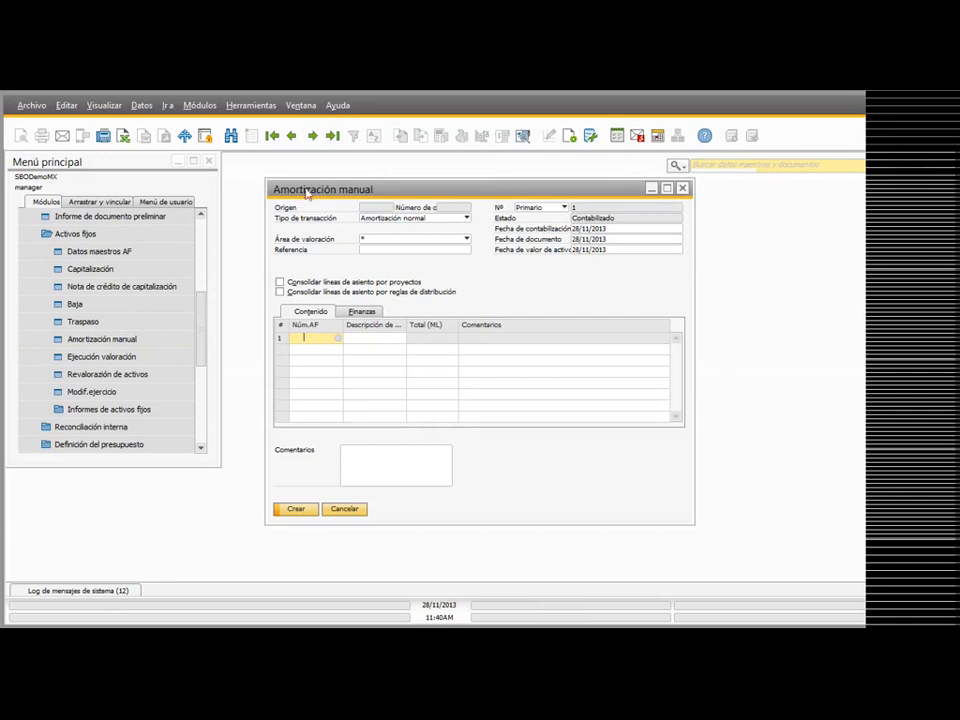
Step: Keep the transaction type Amortización normal and enter asset AC002, Servidor SAP, with a total of 200 MXP
click(430, 216)
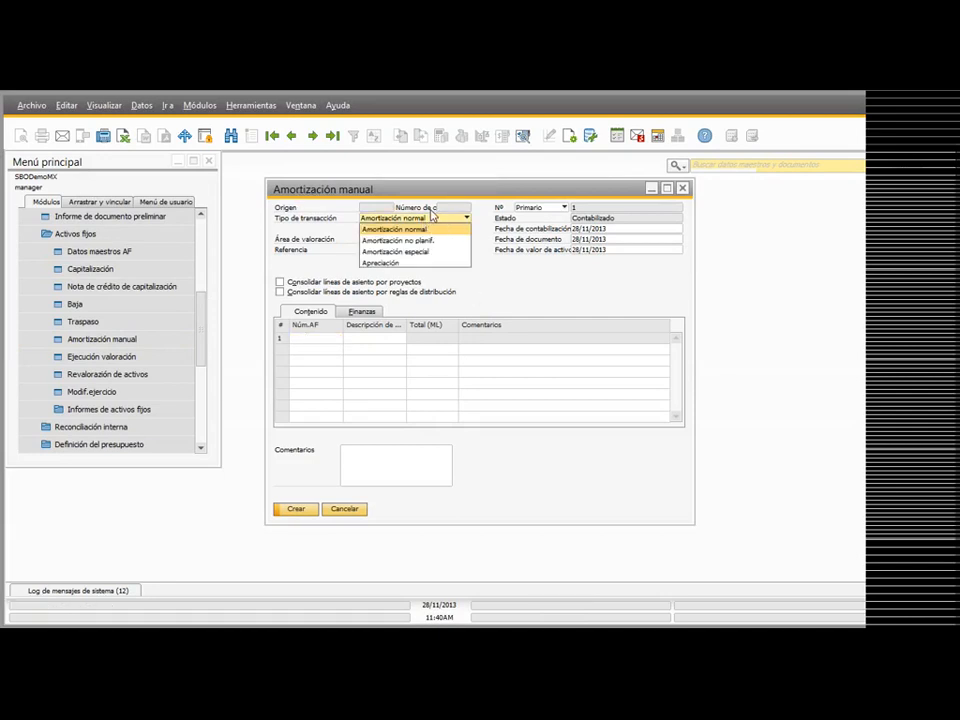
click(432, 214)
click(320, 338)
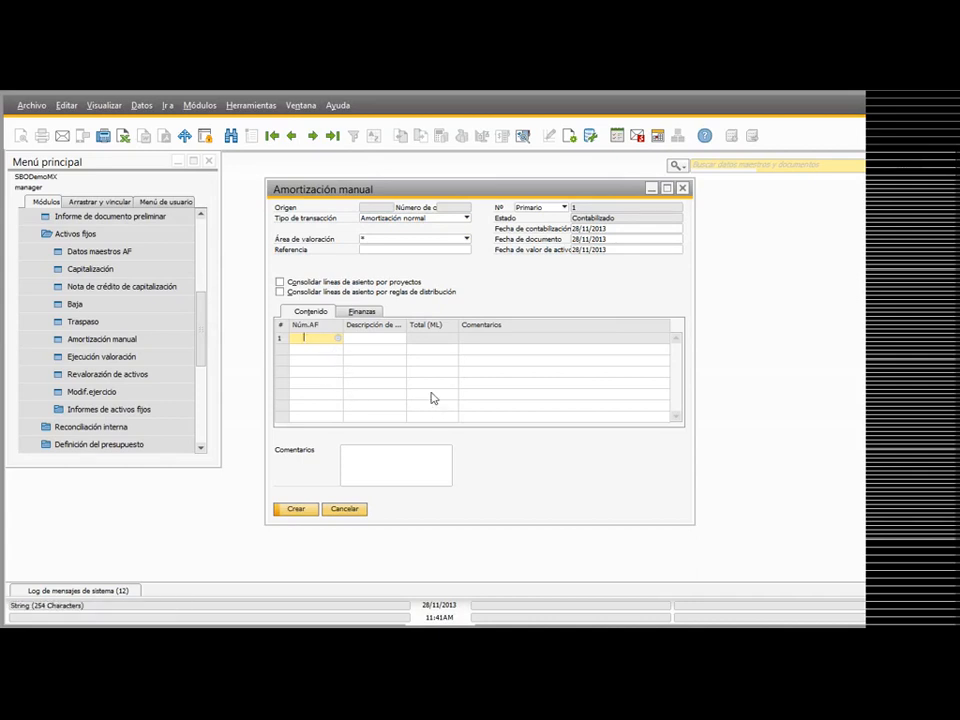
click(338, 339)
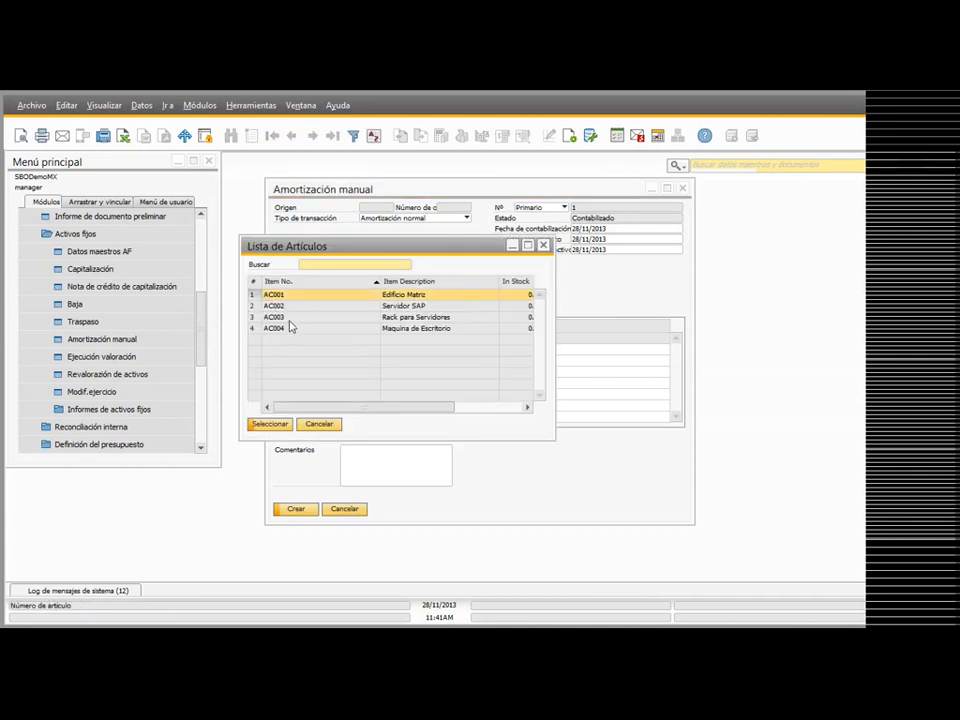
click(294, 317)
click(298, 305)
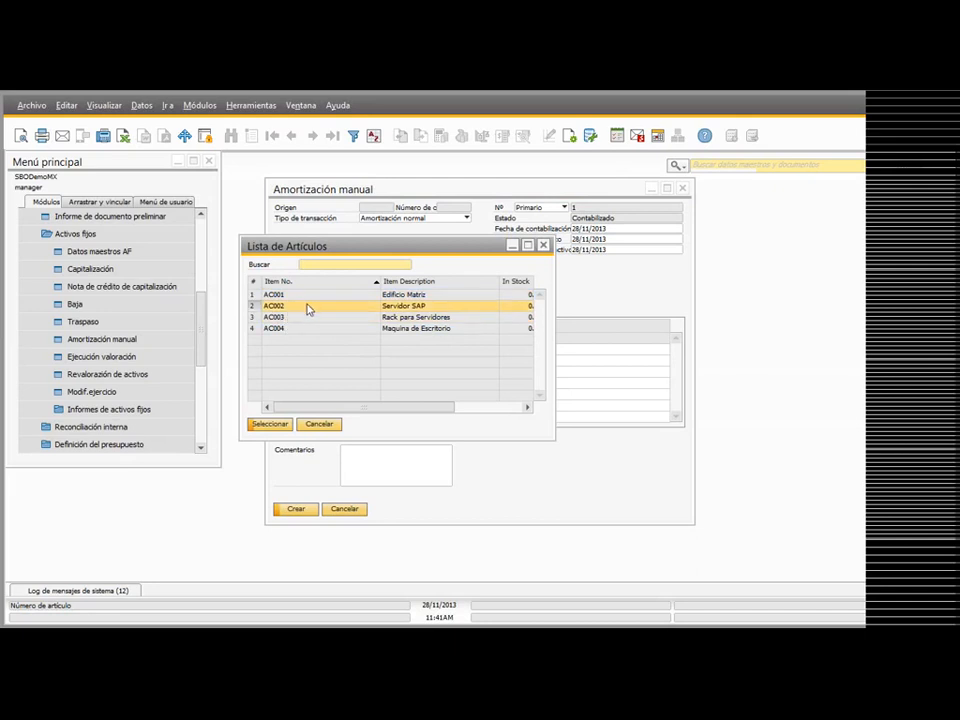
double_click(308, 310)
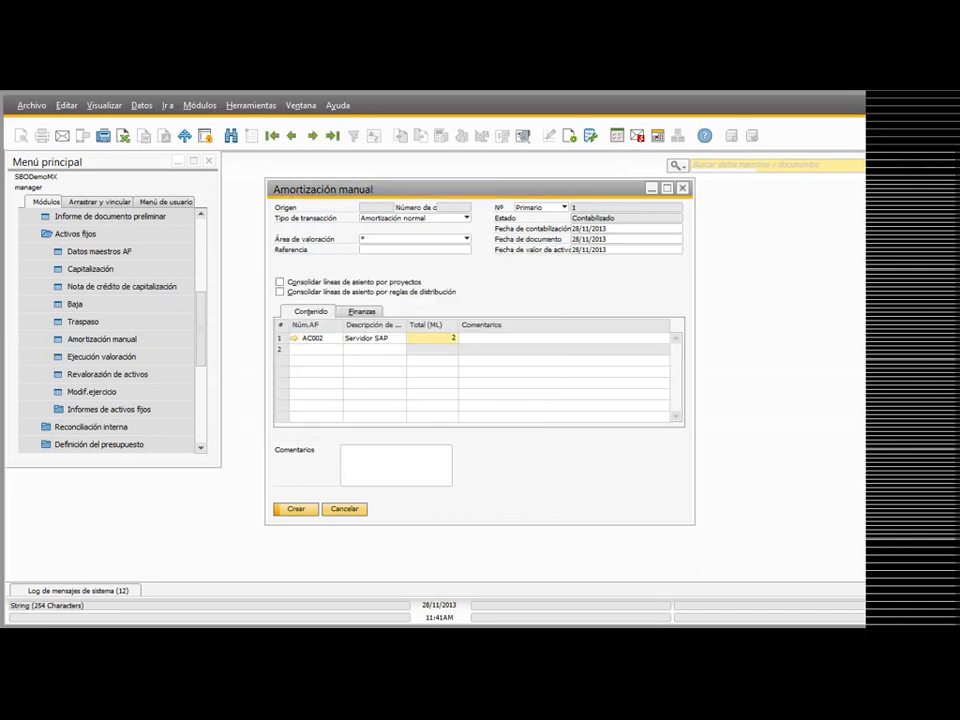
key(Tab)
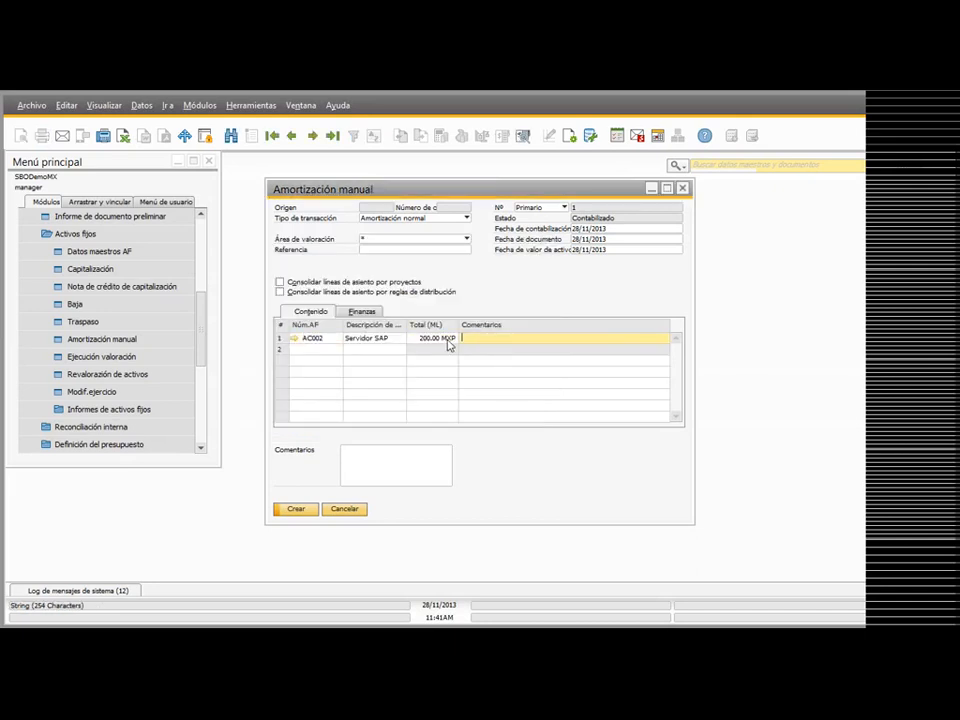
Step: Preview the manual depreciation's journal entry, close the preview, and look through the available transaction types
click(522, 135)
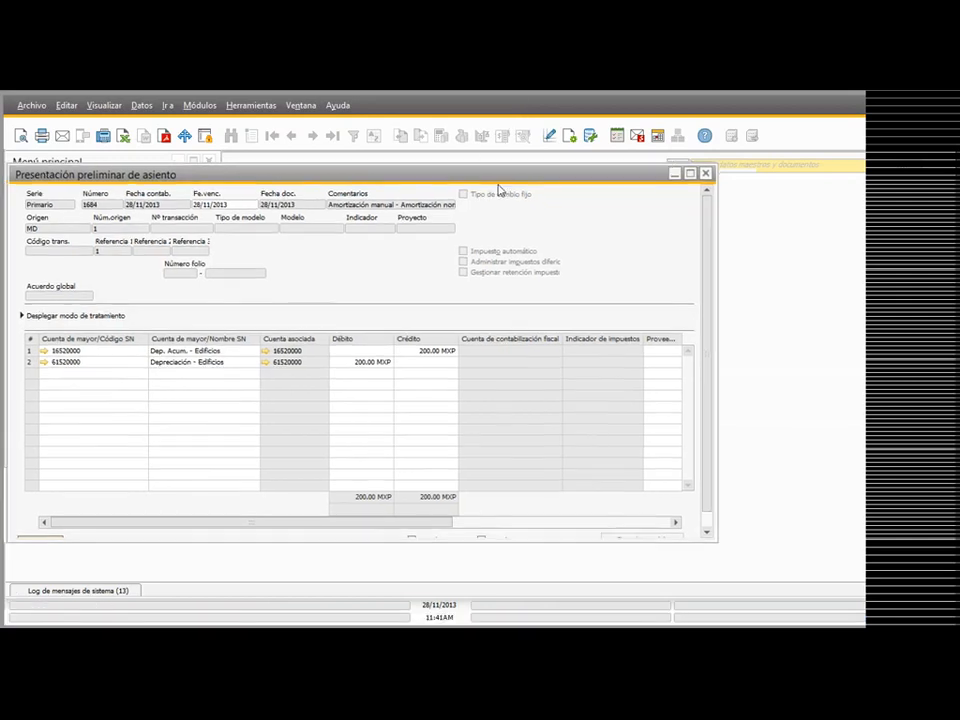
drag(486, 187, 646, 201)
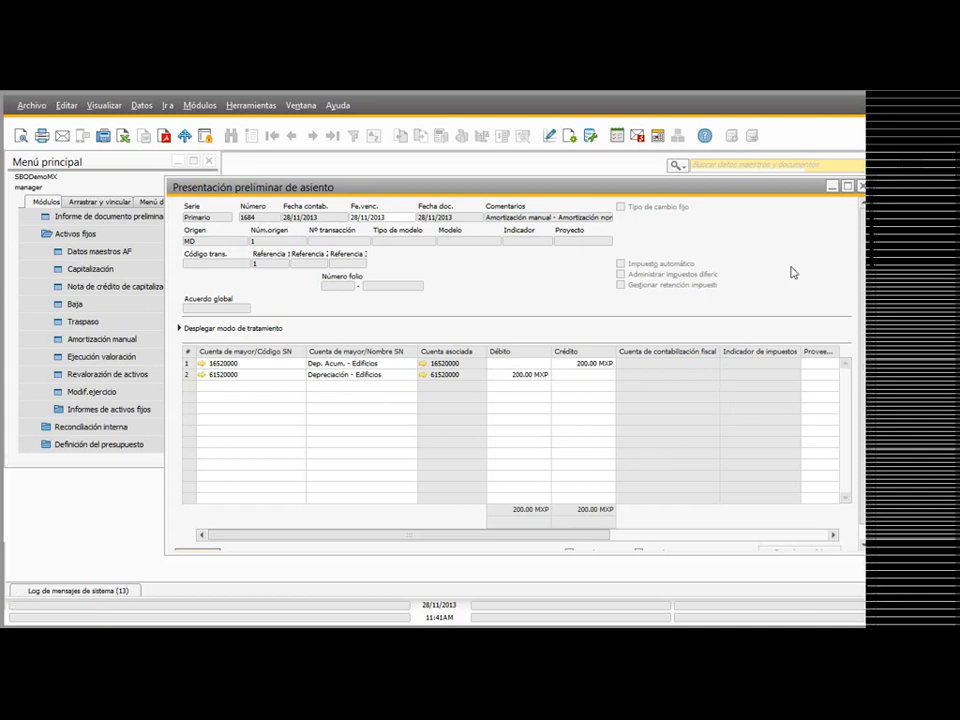
click(864, 186)
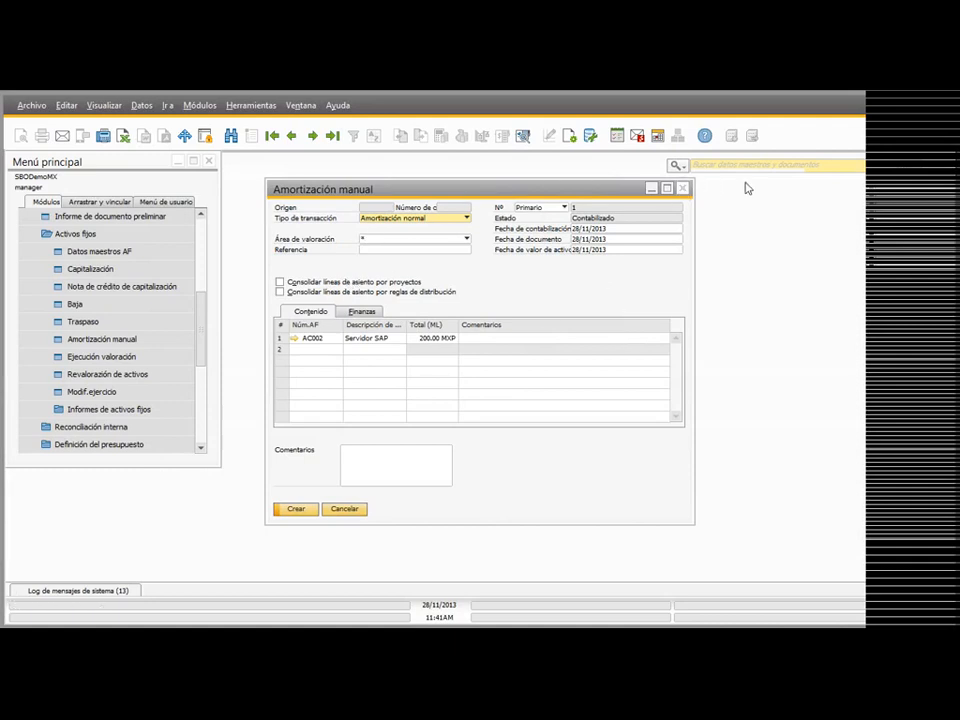
click(399, 218)
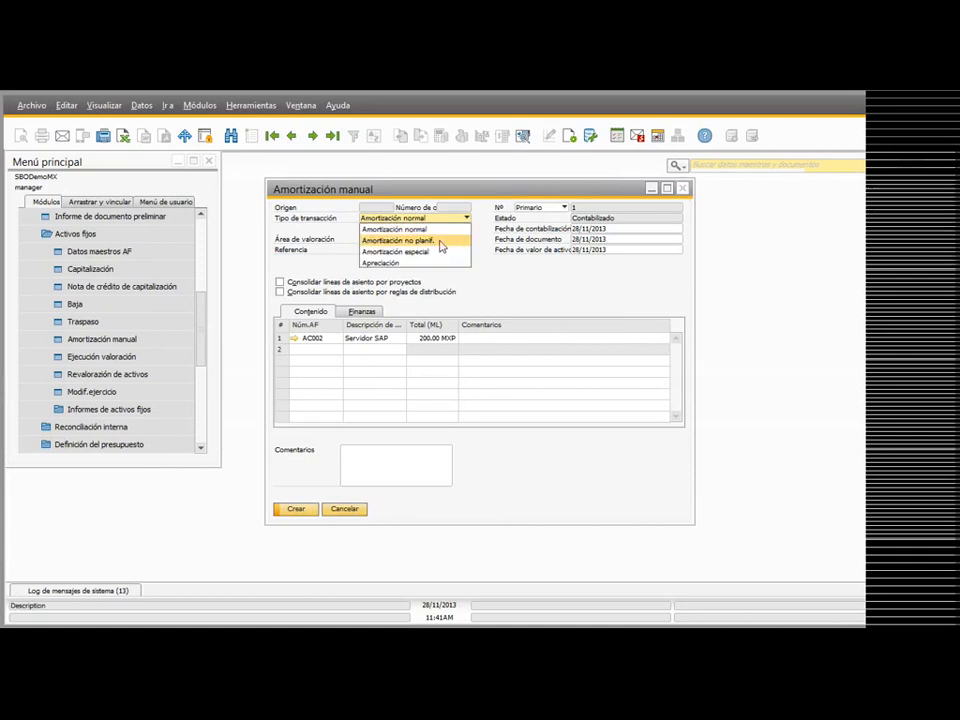
click(696, 188)
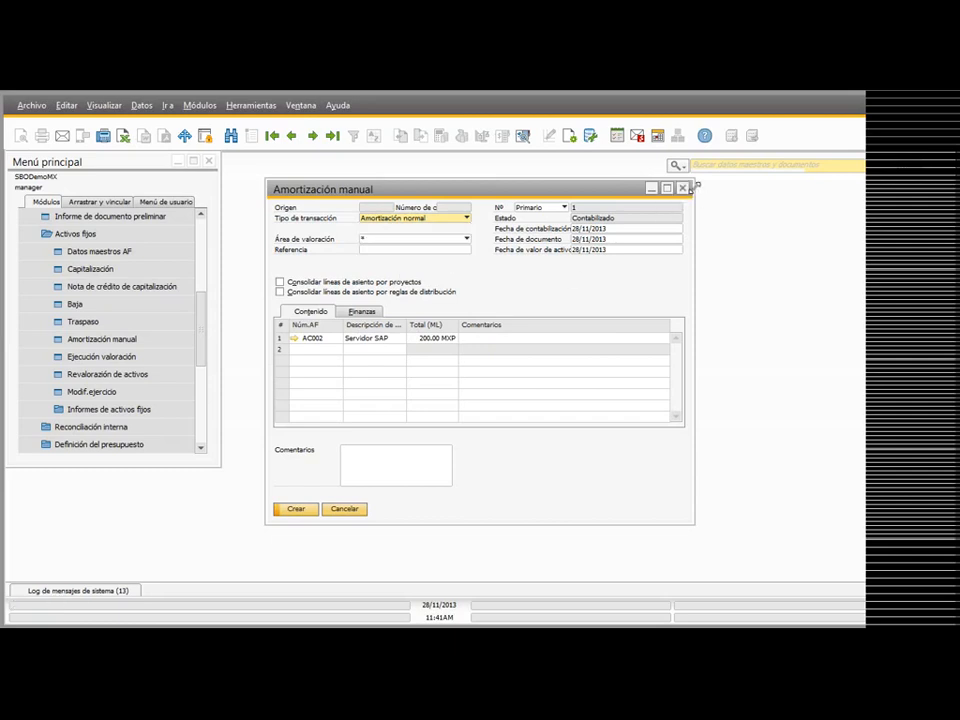
Step: Close the manual depreciation without saving it and open a new asset revaluation document
click(686, 189)
click(435, 400)
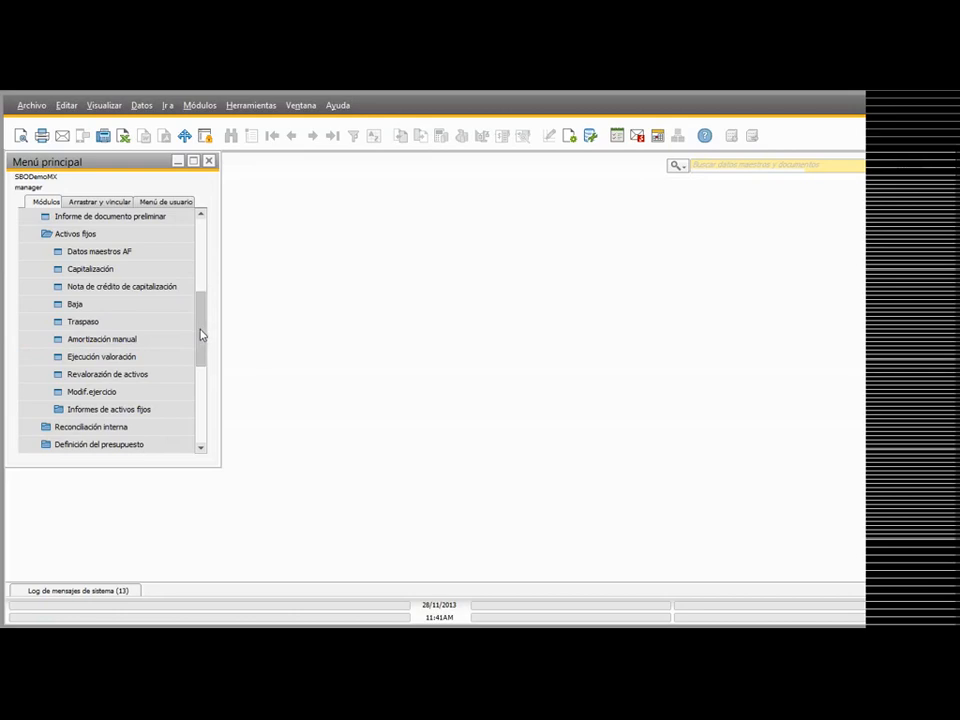
scroll(201, 332, down, 1)
click(124, 360)
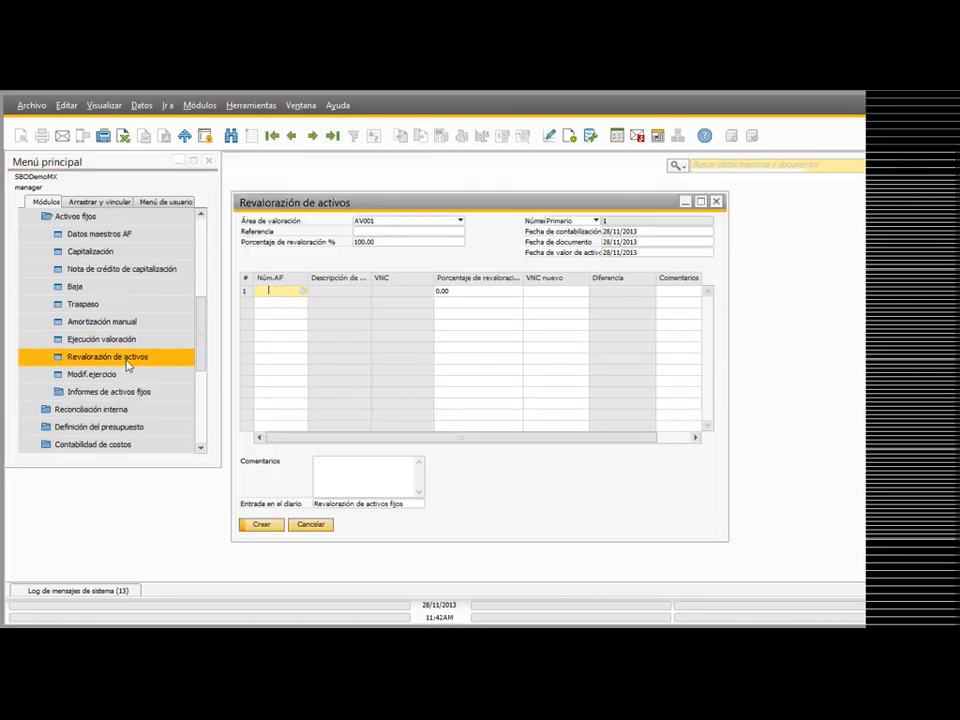
Step: Add asset AC002, Servidor SAP, to the revaluation and set its new net book value to 27,000 MXP
click(303, 291)
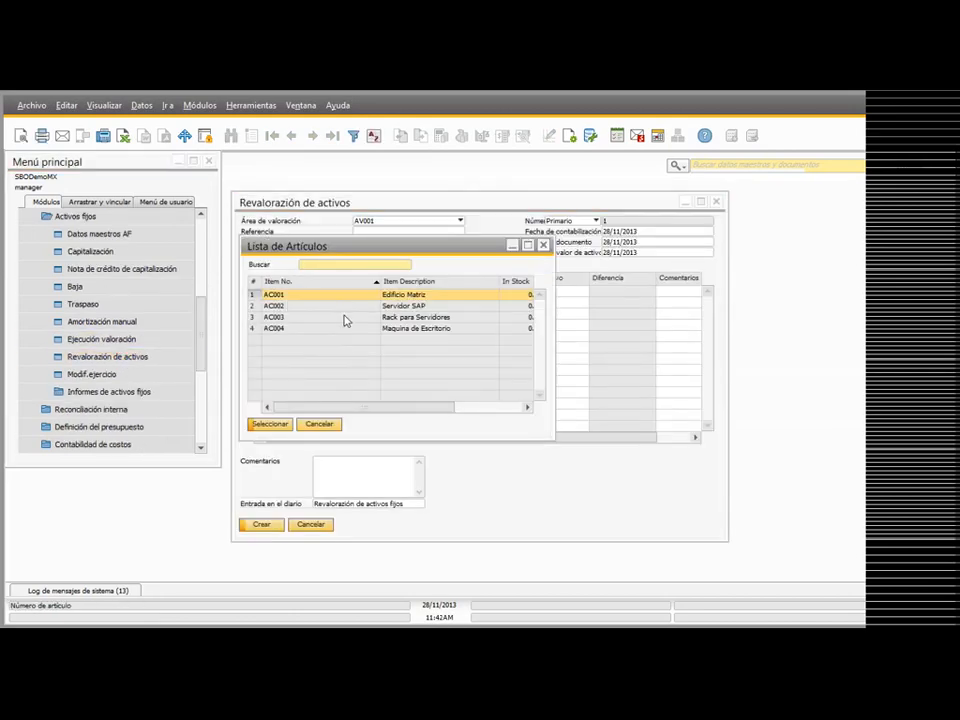
double_click(337, 309)
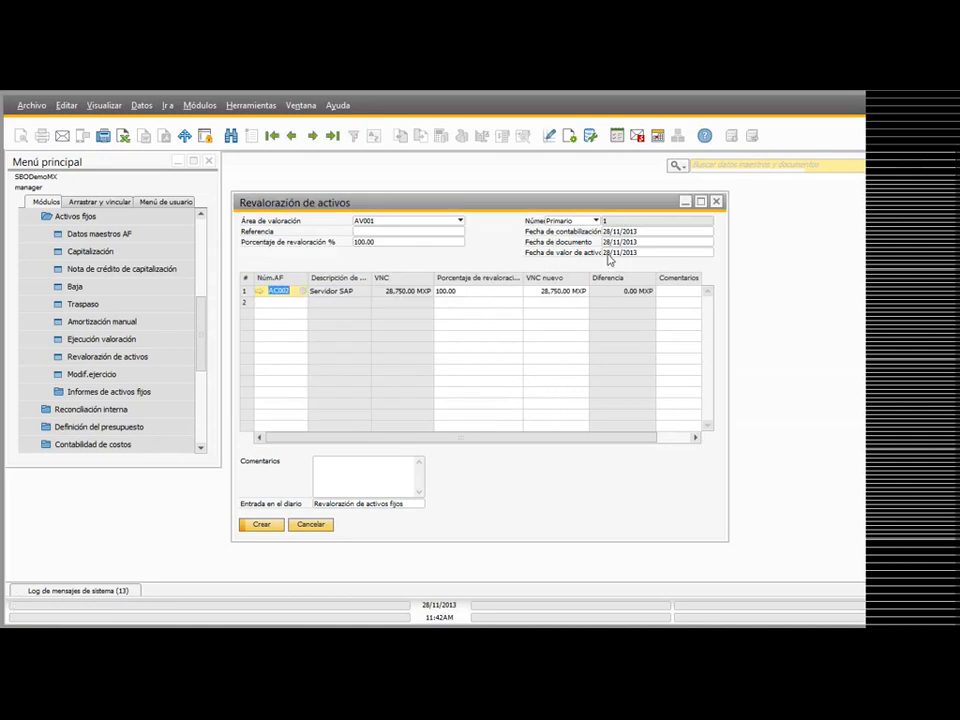
click(555, 293)
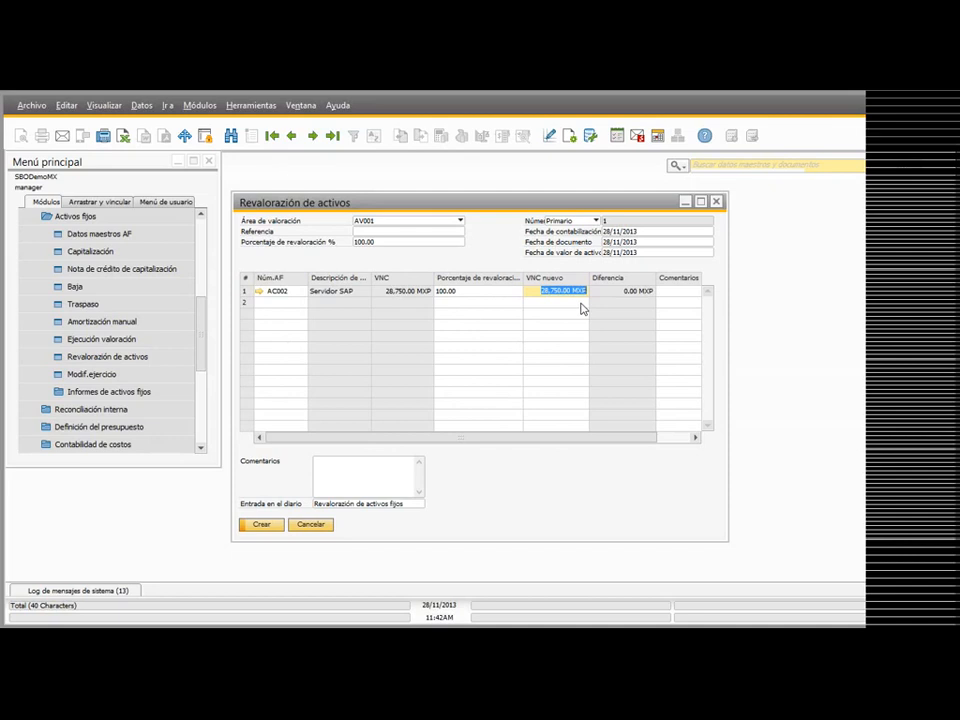
text(23)
key(Tab)
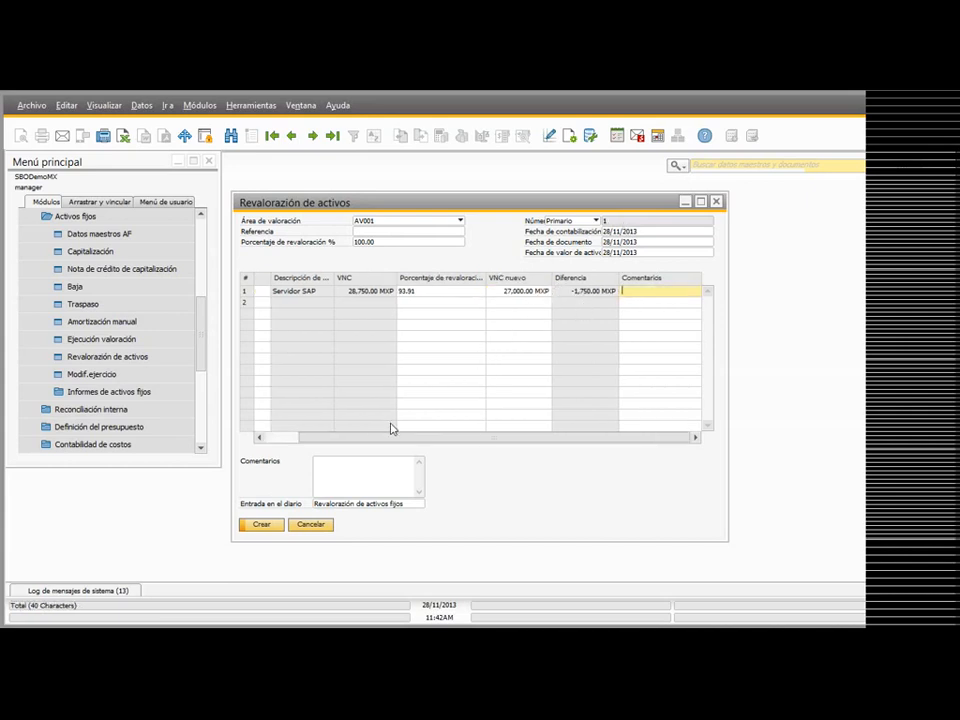
drag(420, 198, 392, 194)
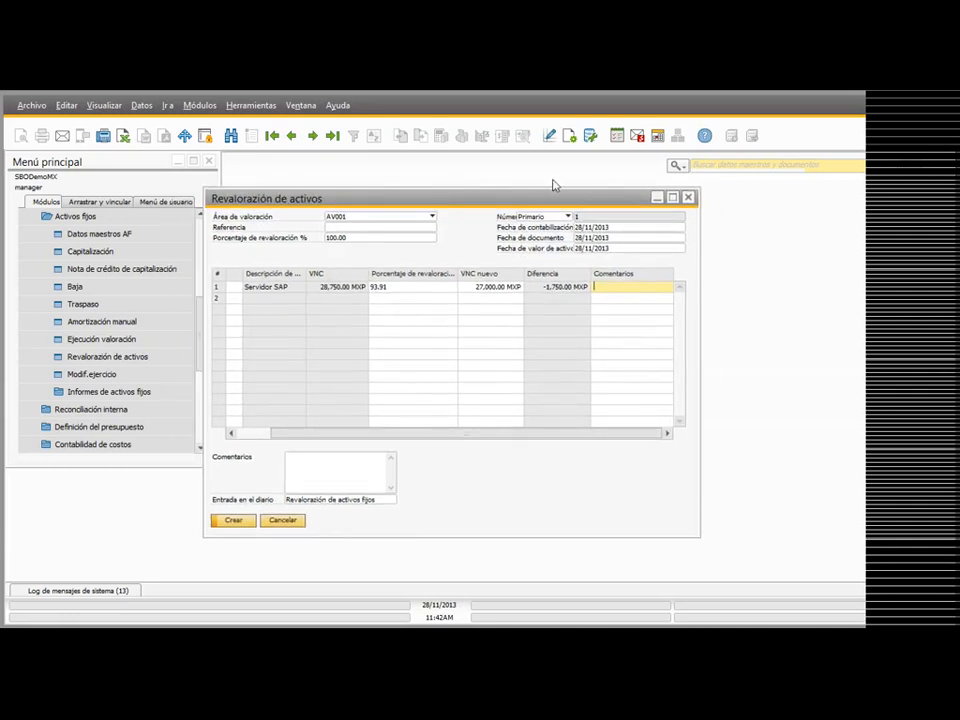
drag(553, 192, 555, 201)
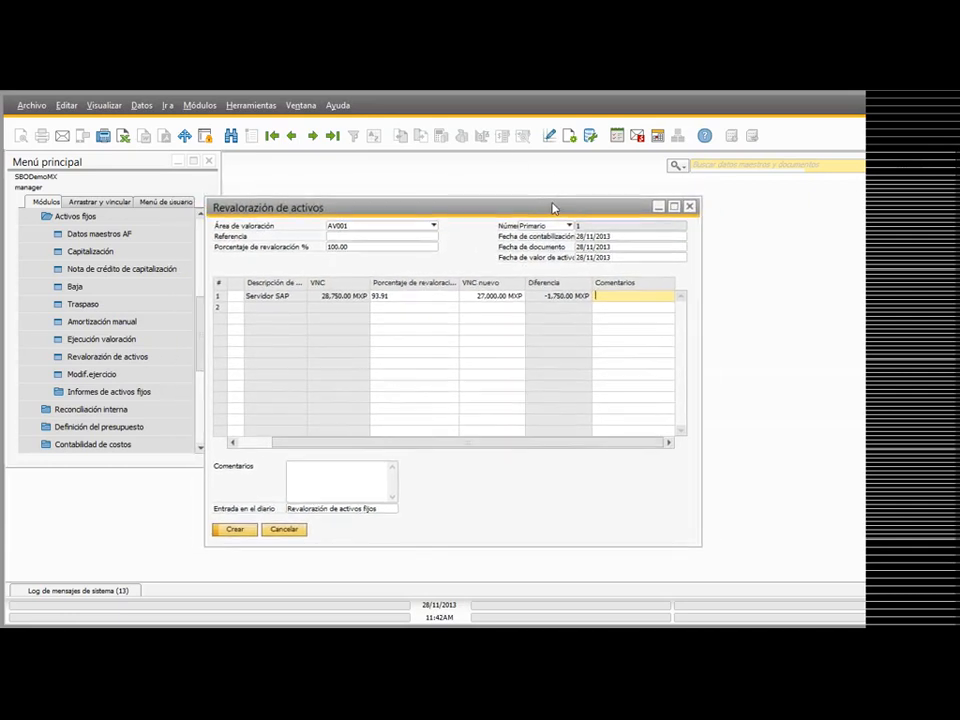
Step: Try to create the revaluation of AC002, review its line, and cancel the document
click(237, 531)
click(338, 376)
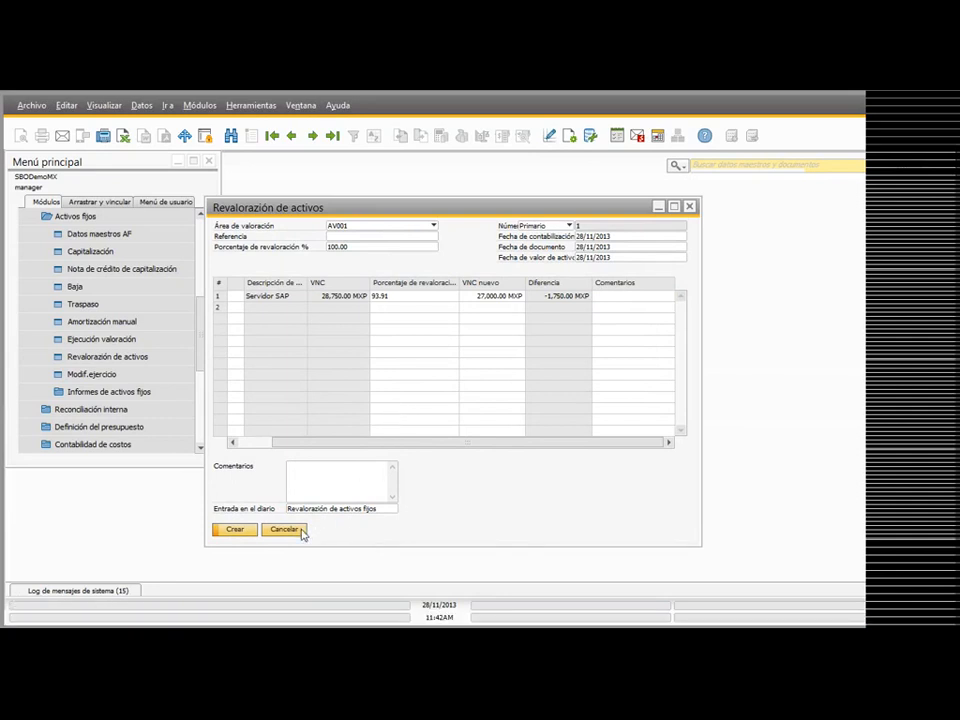
drag(391, 443, 321, 447)
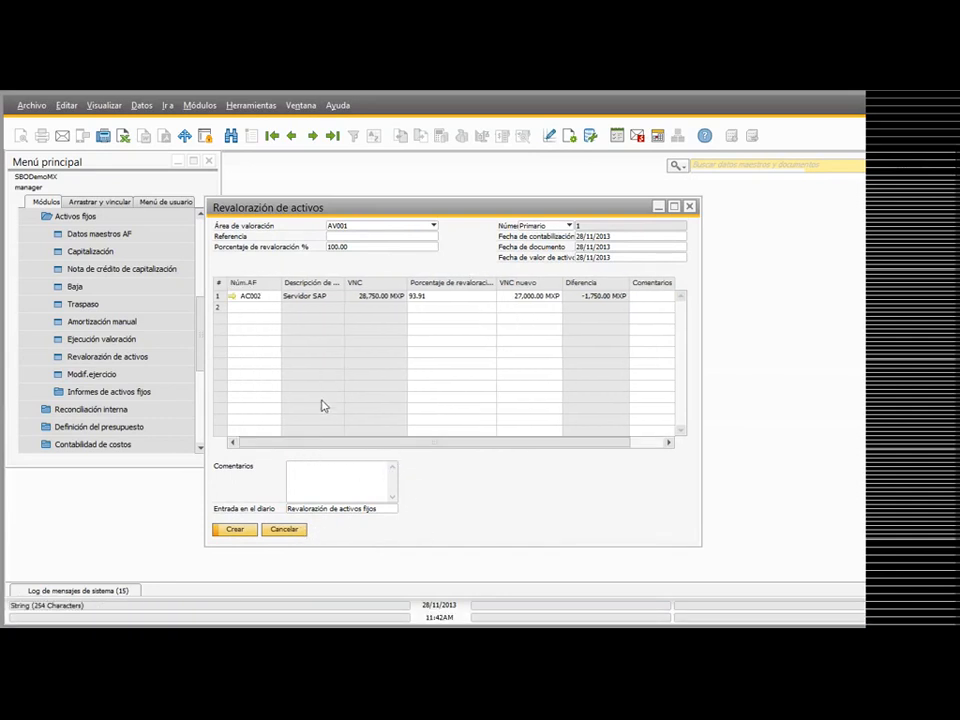
click(284, 529)
Step: Open the master data of asset AC001, Edificio Matriz, and view its fixed asset value summary
mouse_move(206, 336)
mouse_down()
mouse_move(206, 302)
mouse_move(206, 315)
mouse_up()
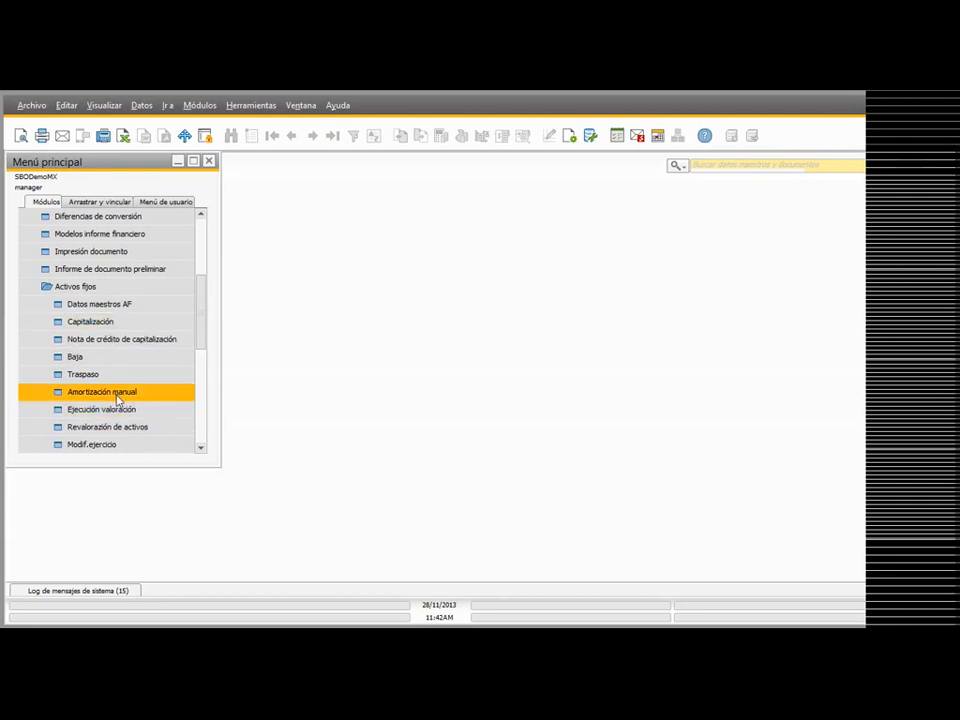
click(103, 304)
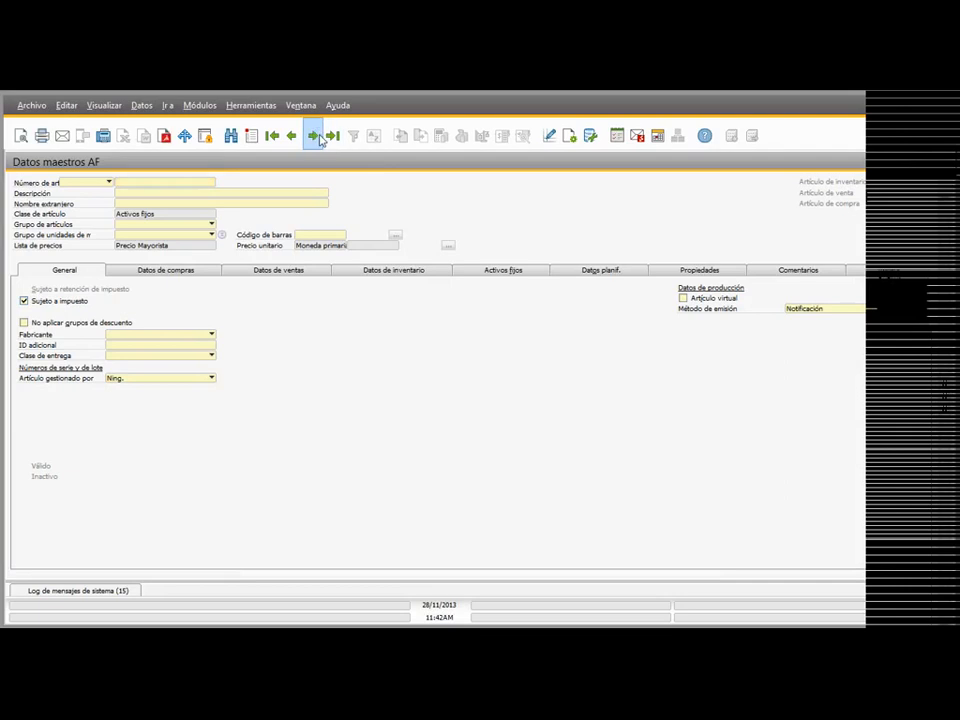
click(316, 137)
drag(336, 166, 502, 162)
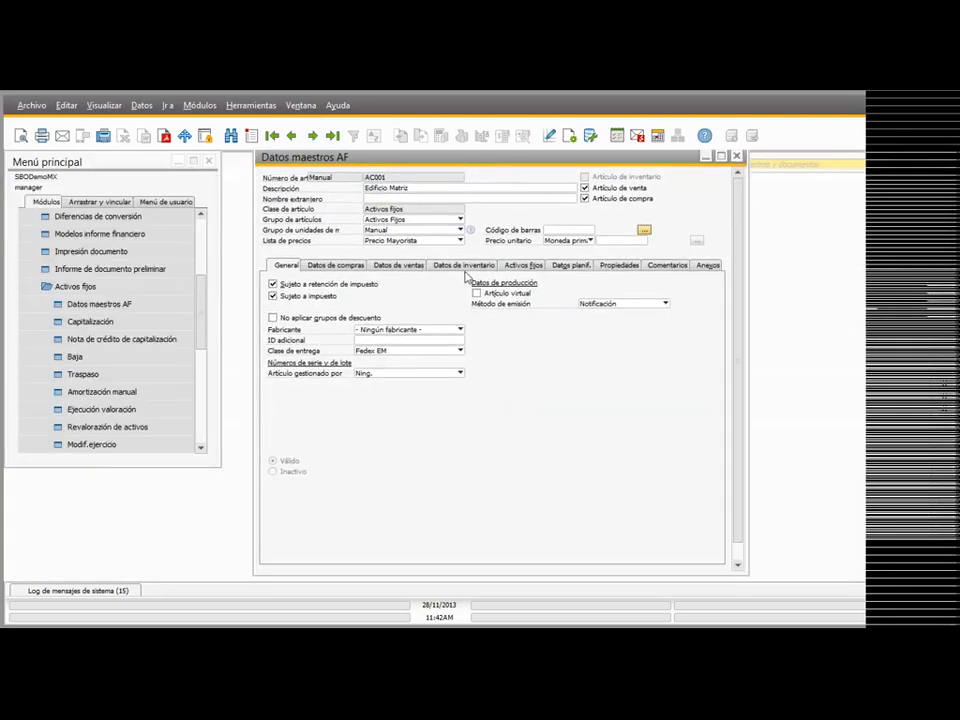
click(465, 265)
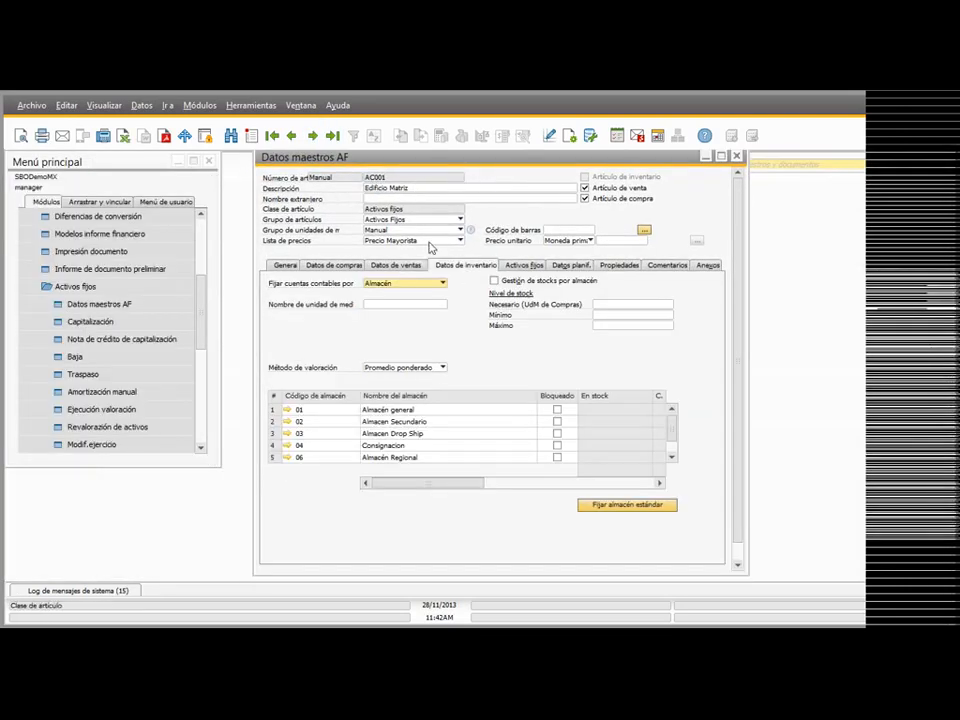
click(524, 265)
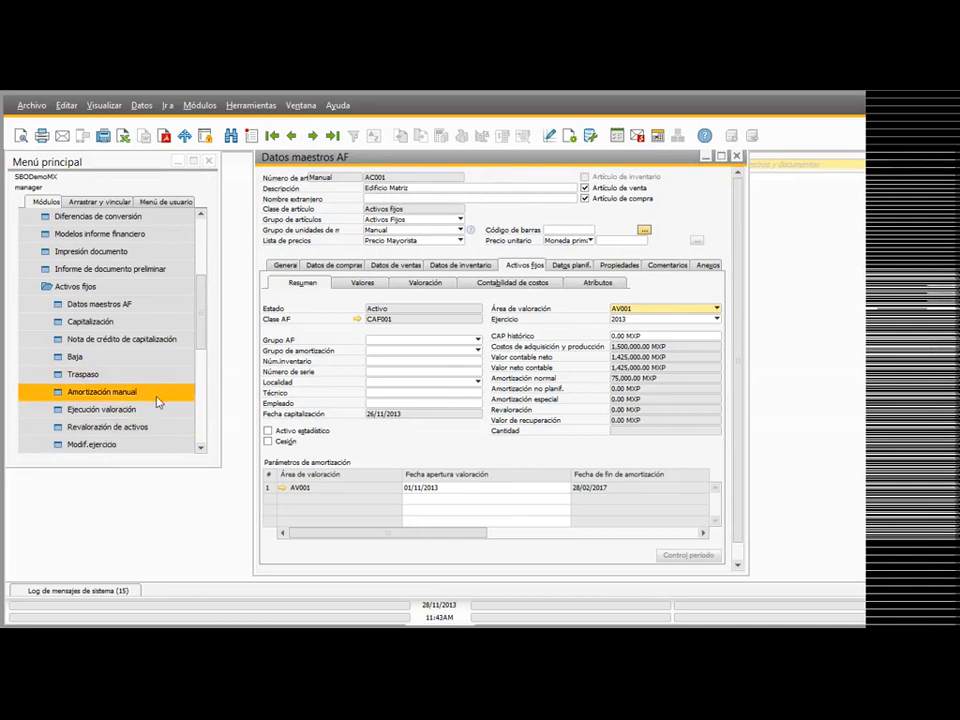
Step: Start a depreciation run for valuation area AV001 up to 30/11/2013 and show its preview maximized
click(88, 410)
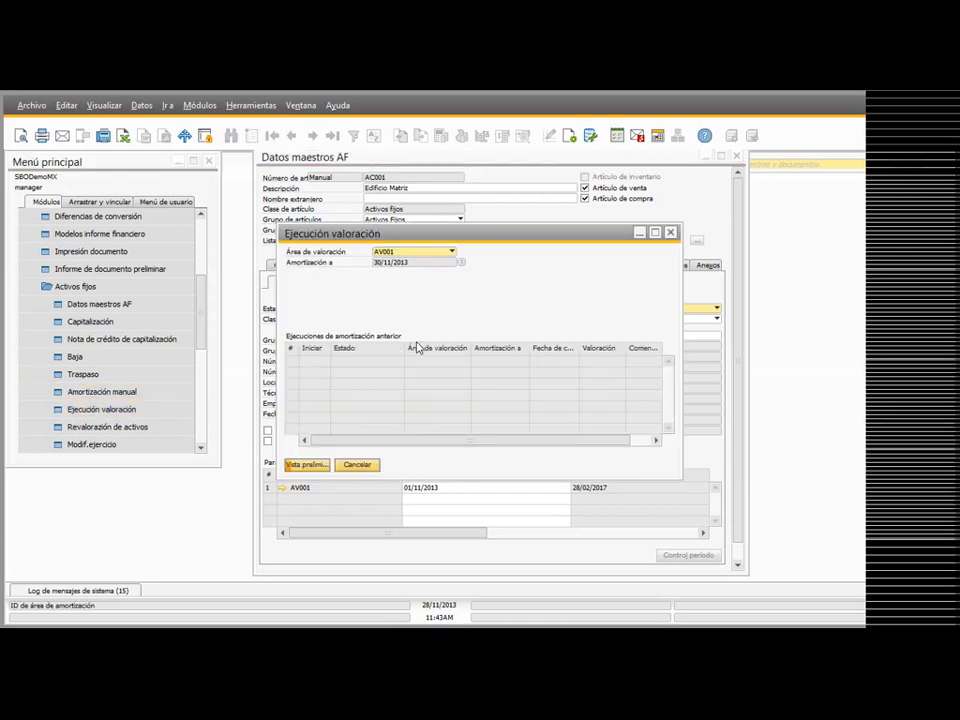
click(417, 253)
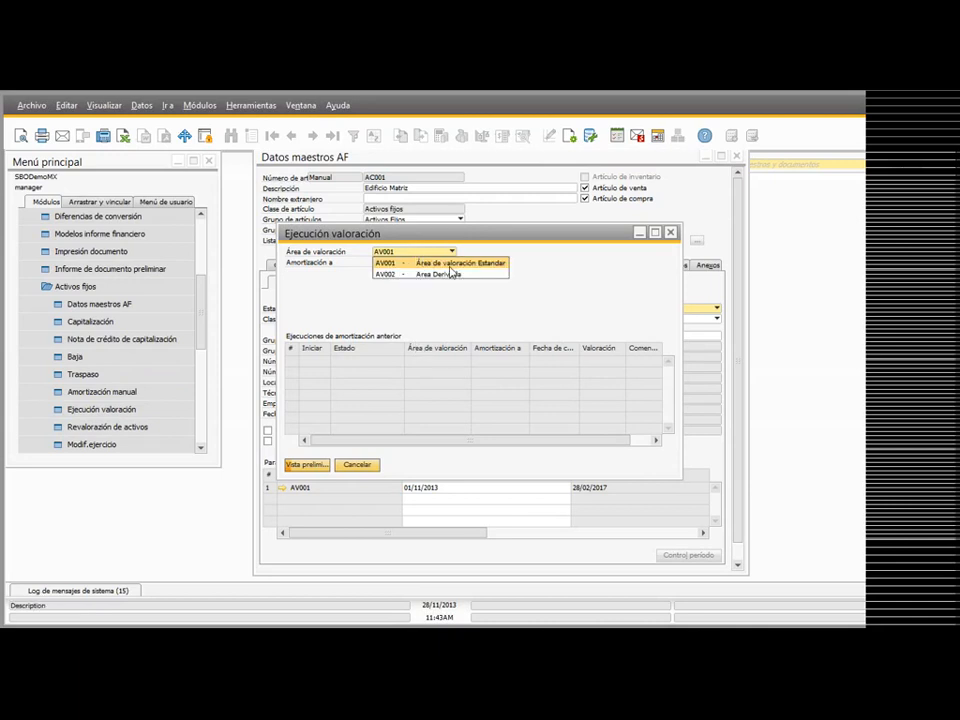
click(386, 263)
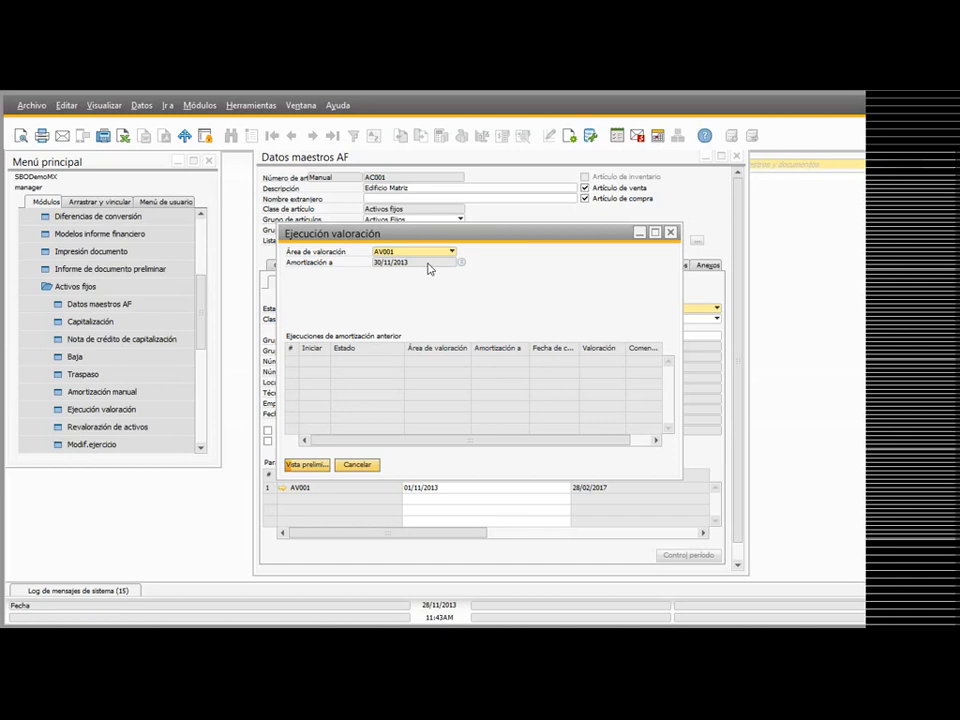
click(312, 464)
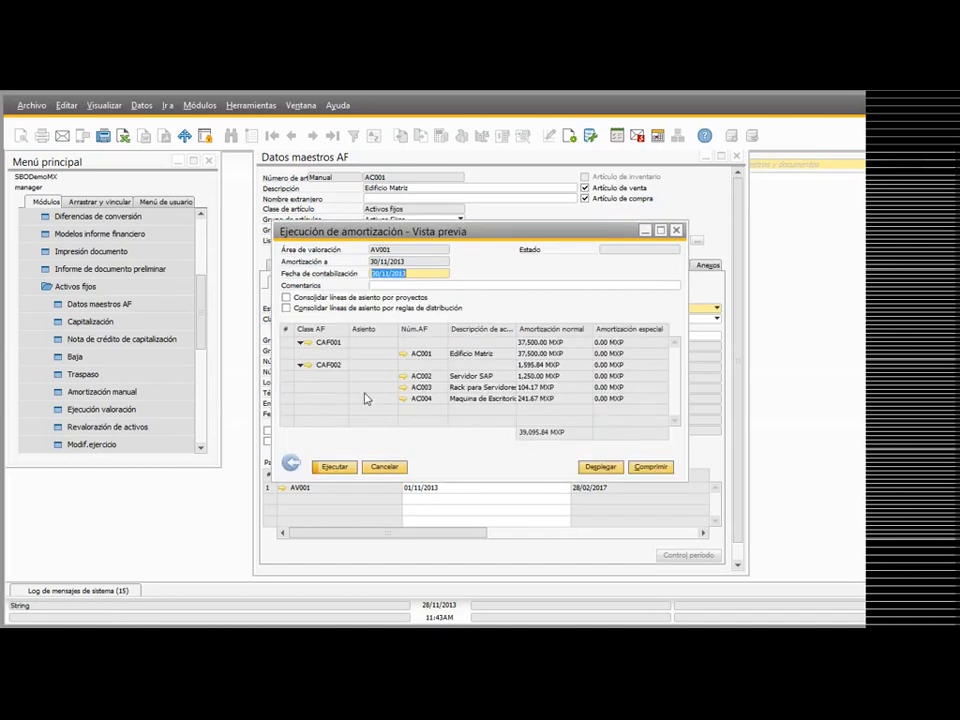
click(660, 230)
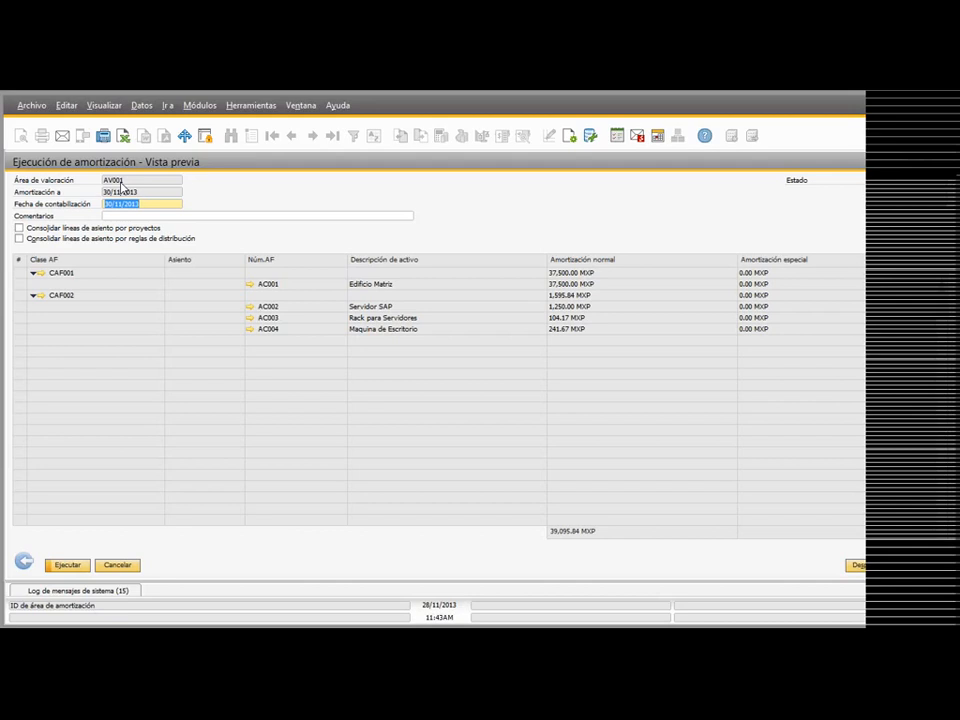
Step: Execute the November 2013 depreciation run, entering a USD exchange rate of 13 for 30 November, and return to the run selection
click(65, 566)
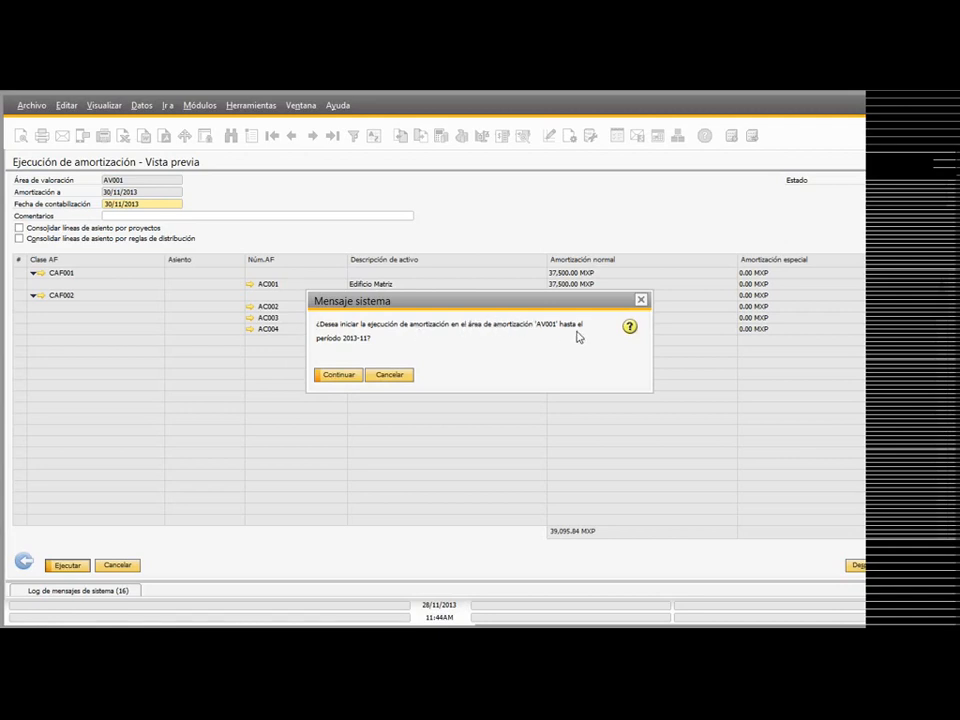
click(345, 379)
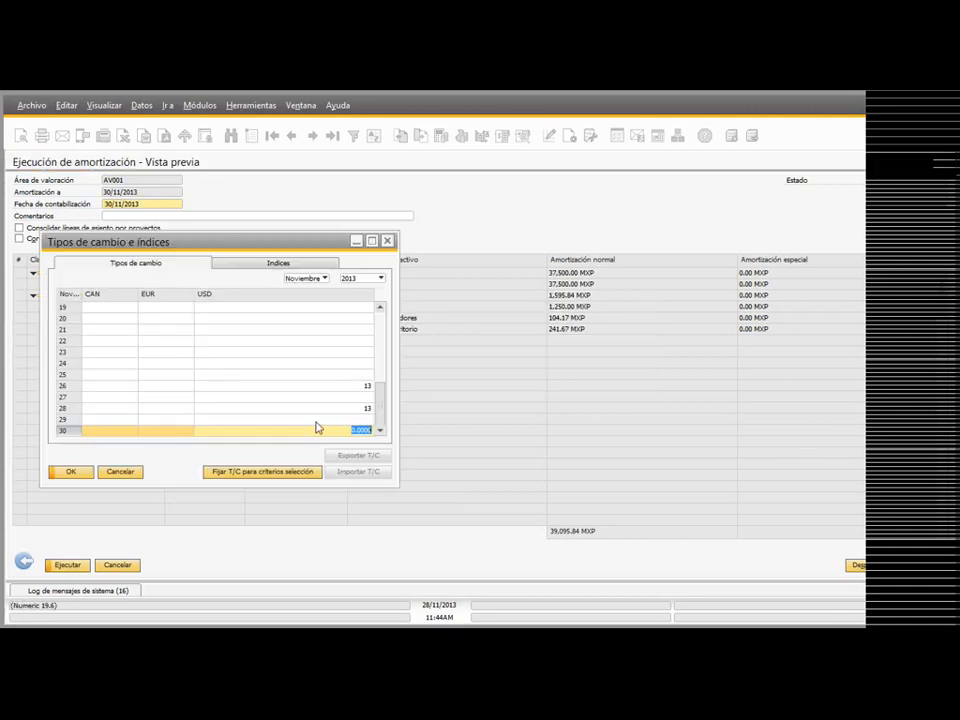
text(13)
key(Return)
key(Return)
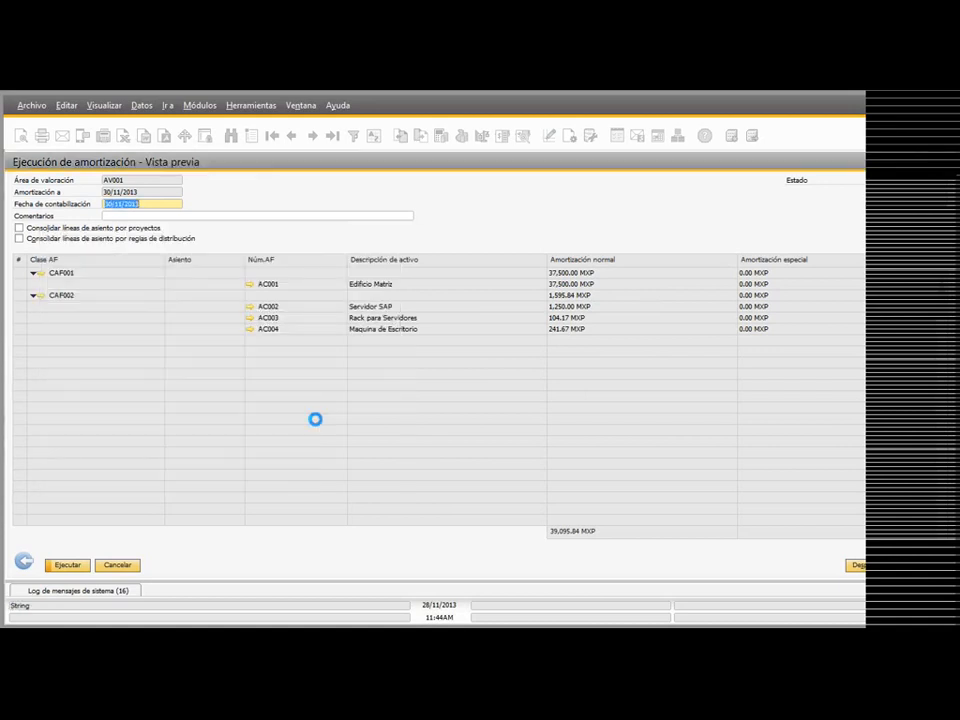
click(28, 566)
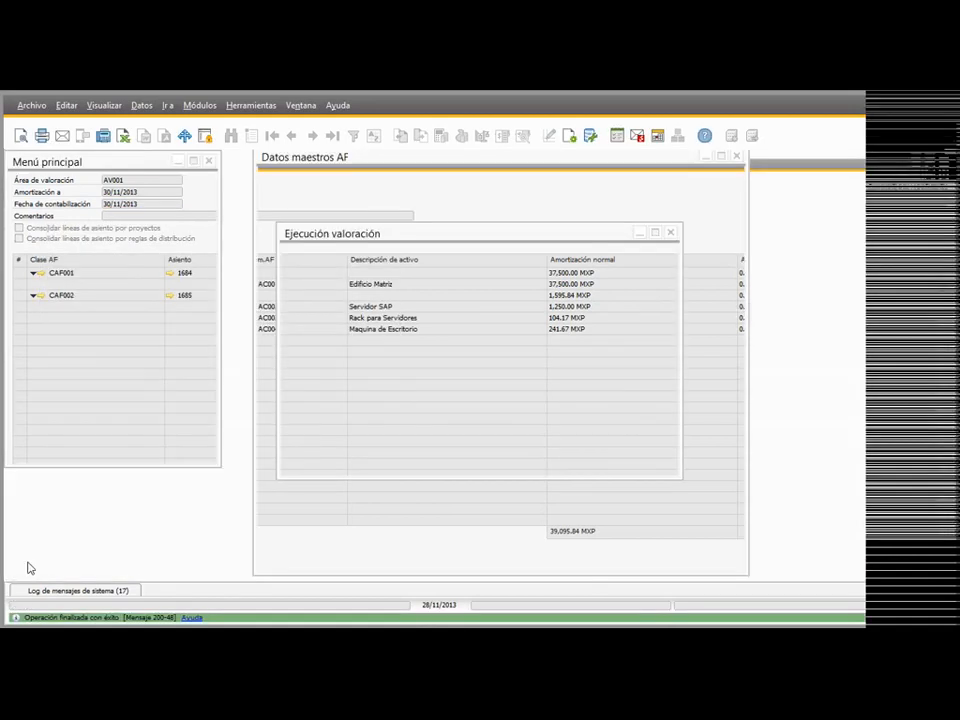
Step: Review the journal entries posted by the depreciation run for asset classes CAF001 and CAF002, and close the journal entry
click(203, 240)
click(93, 287)
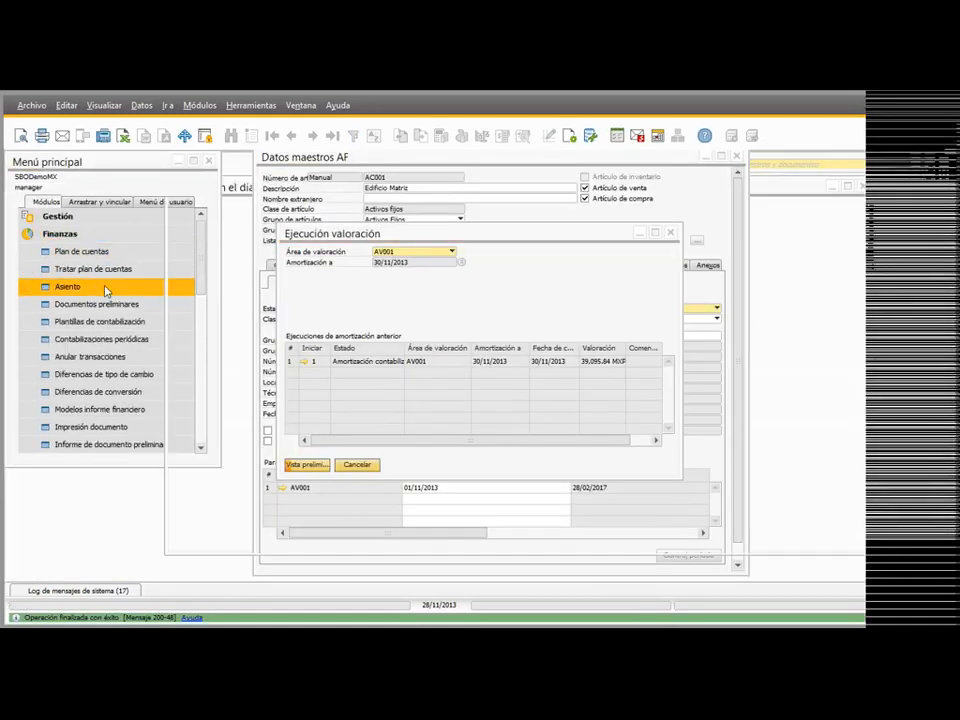
click(332, 135)
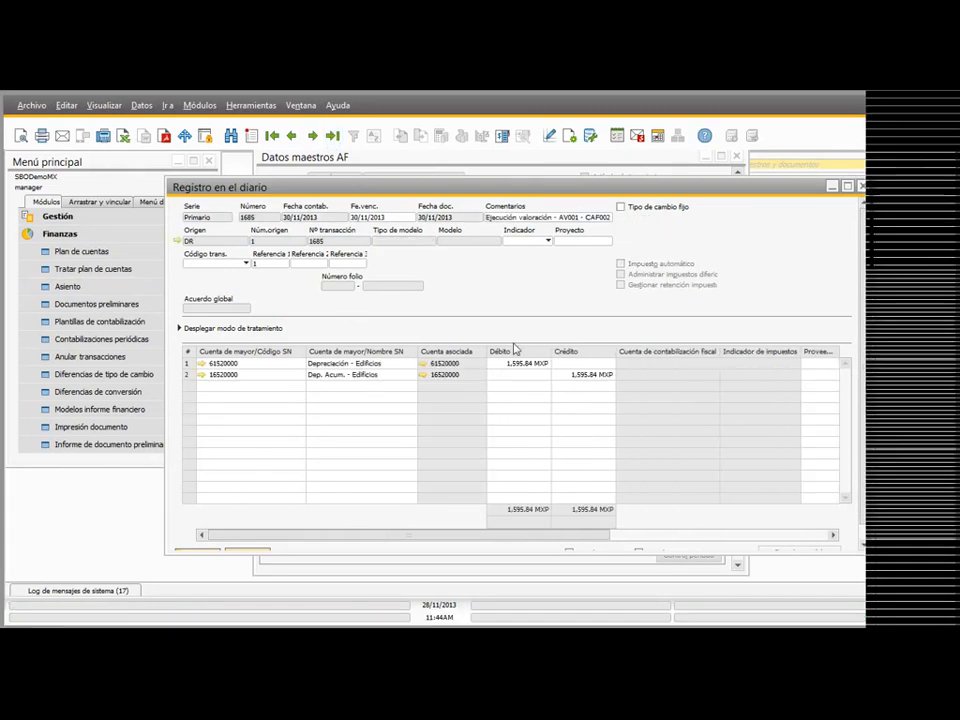
click(292, 135)
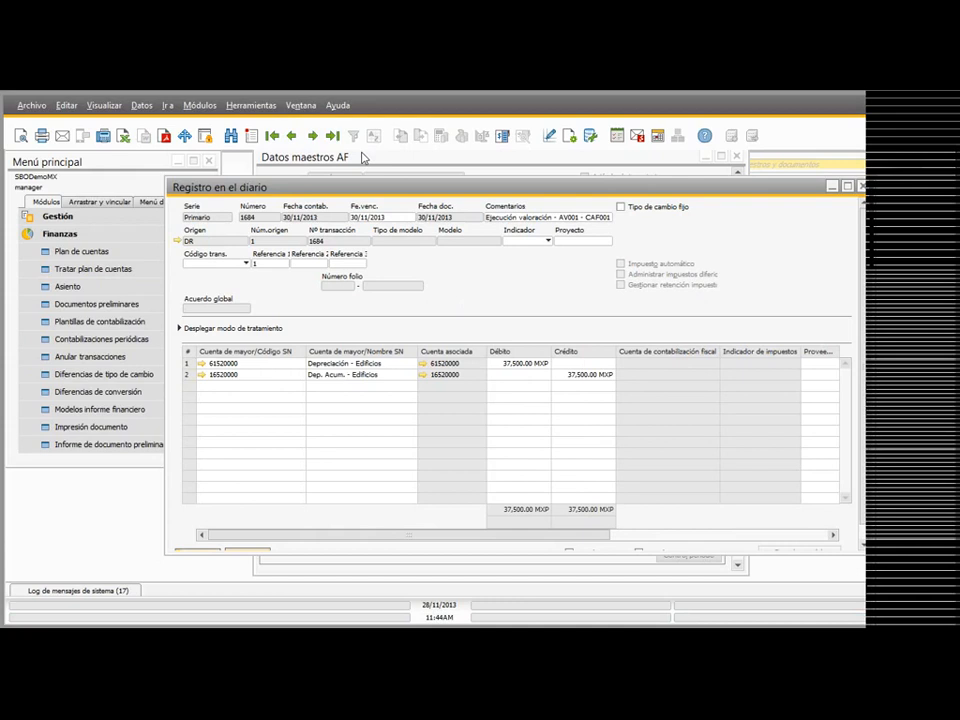
click(313, 136)
click(291, 136)
click(313, 136)
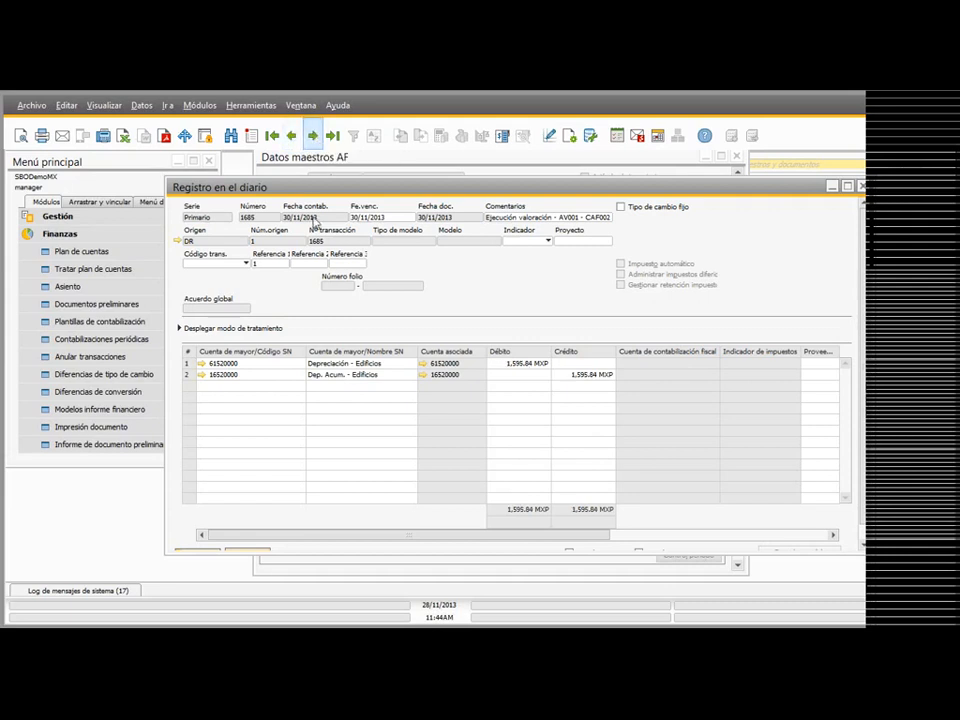
click(861, 186)
Step: Preview the depreciation run for period 2013-12 in valuation area AV001 and close it without executing
click(307, 466)
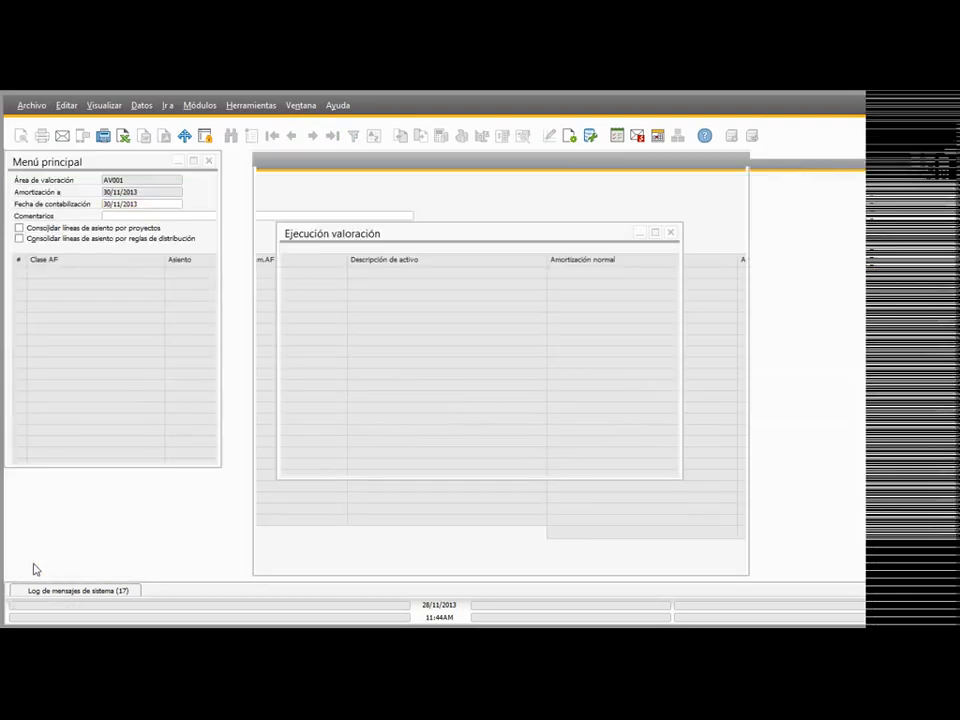
click(456, 261)
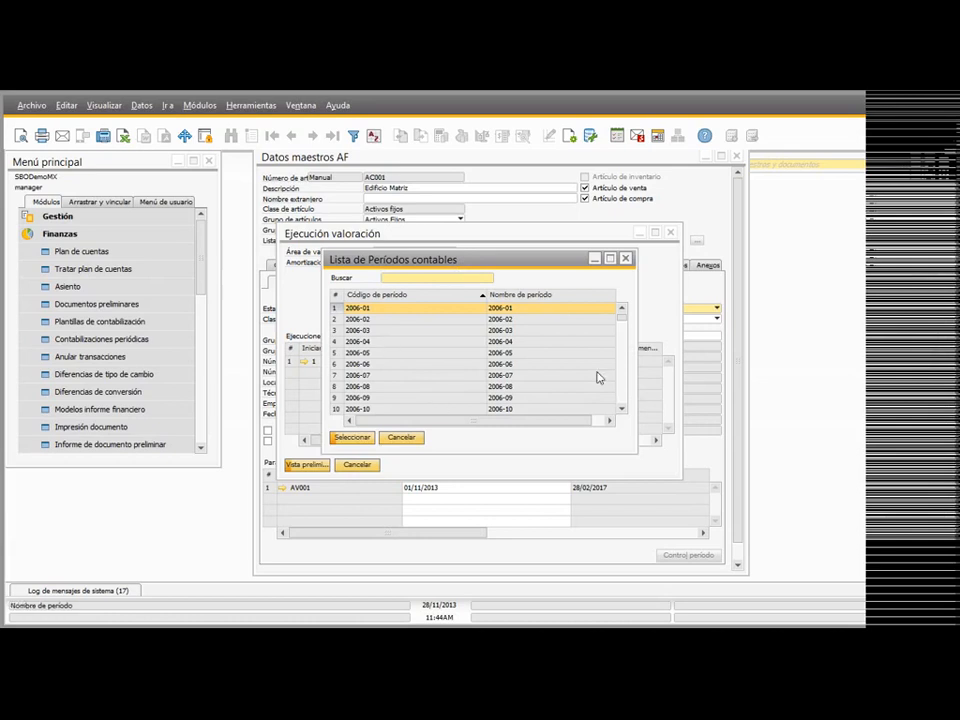
drag(622, 315, 622, 396)
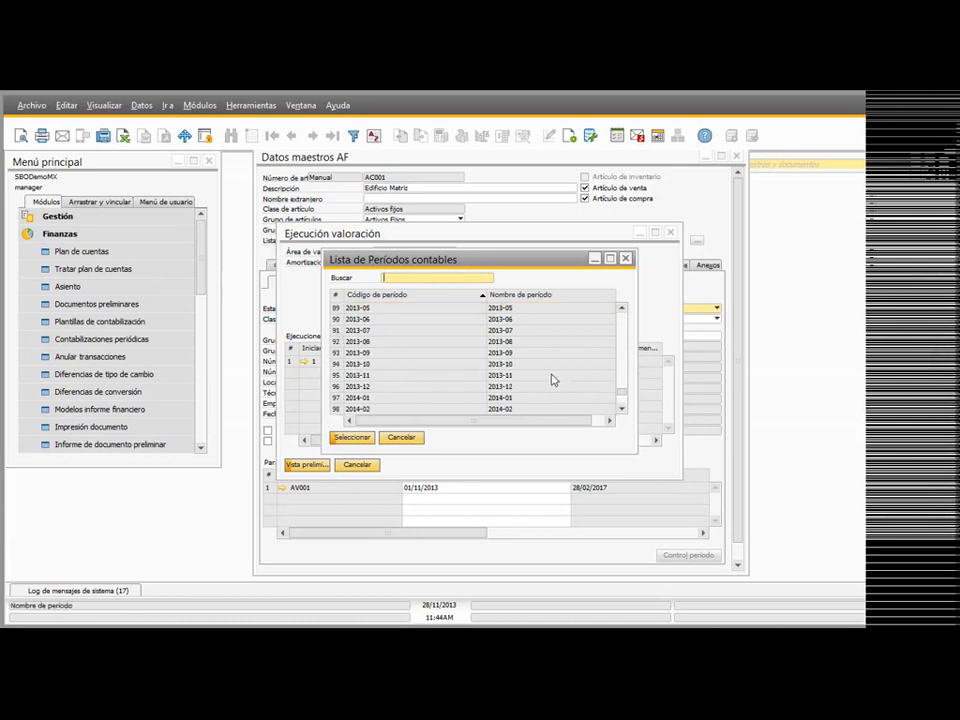
double_click(374, 388)
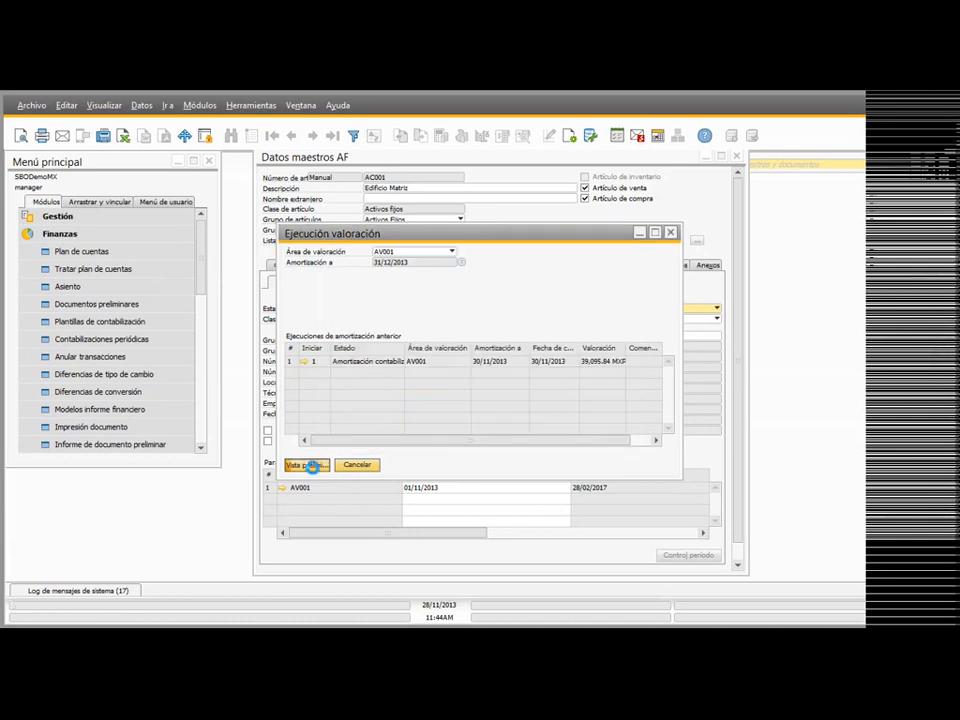
click(306, 464)
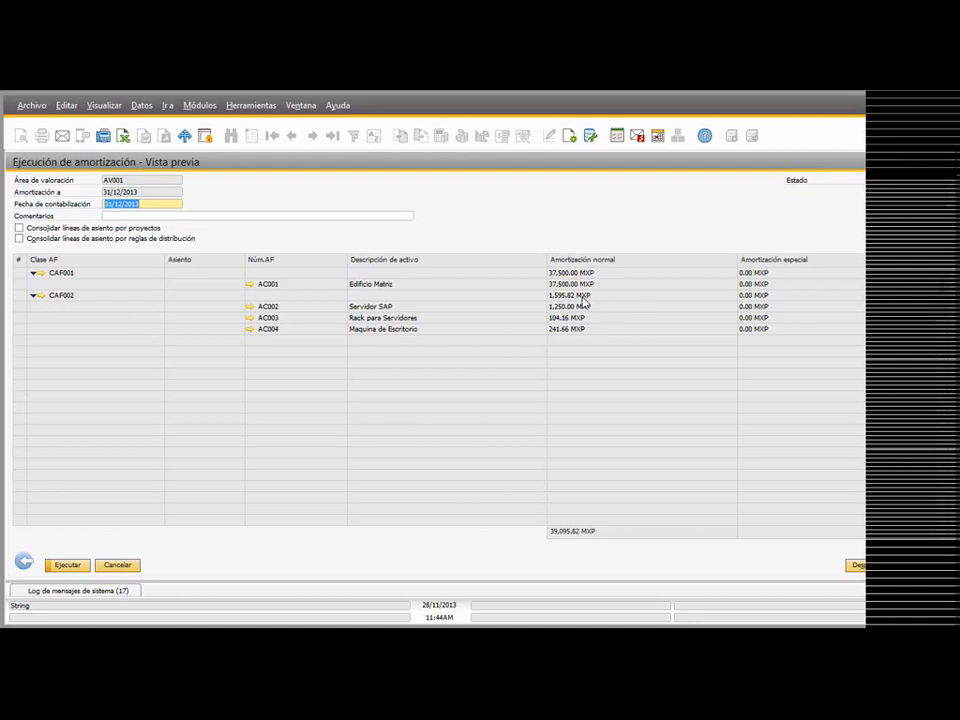
click(26, 562)
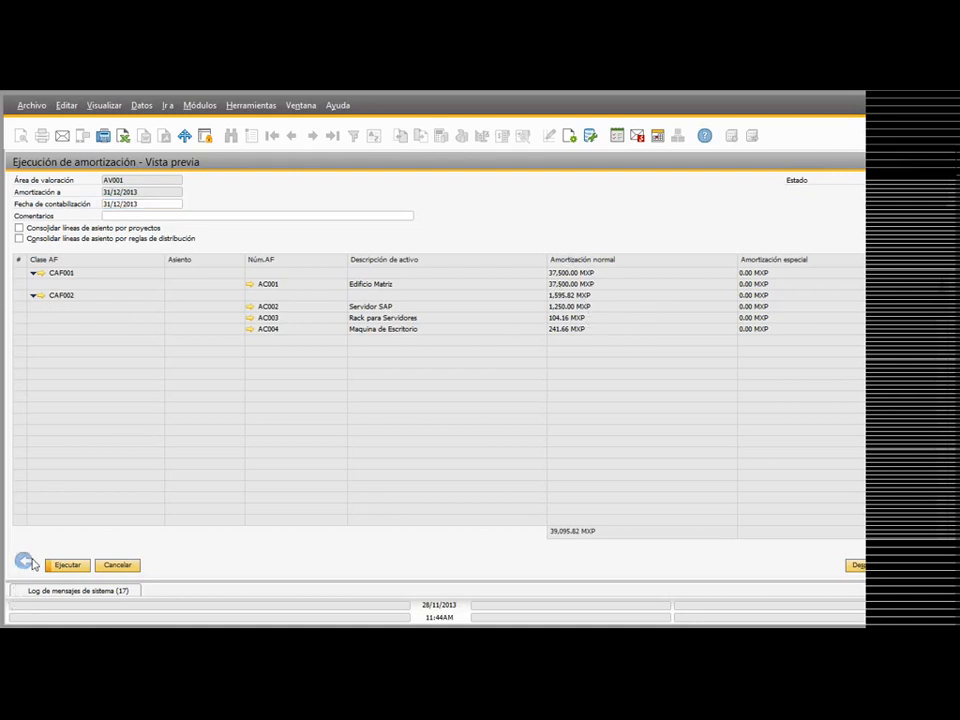
click(364, 469)
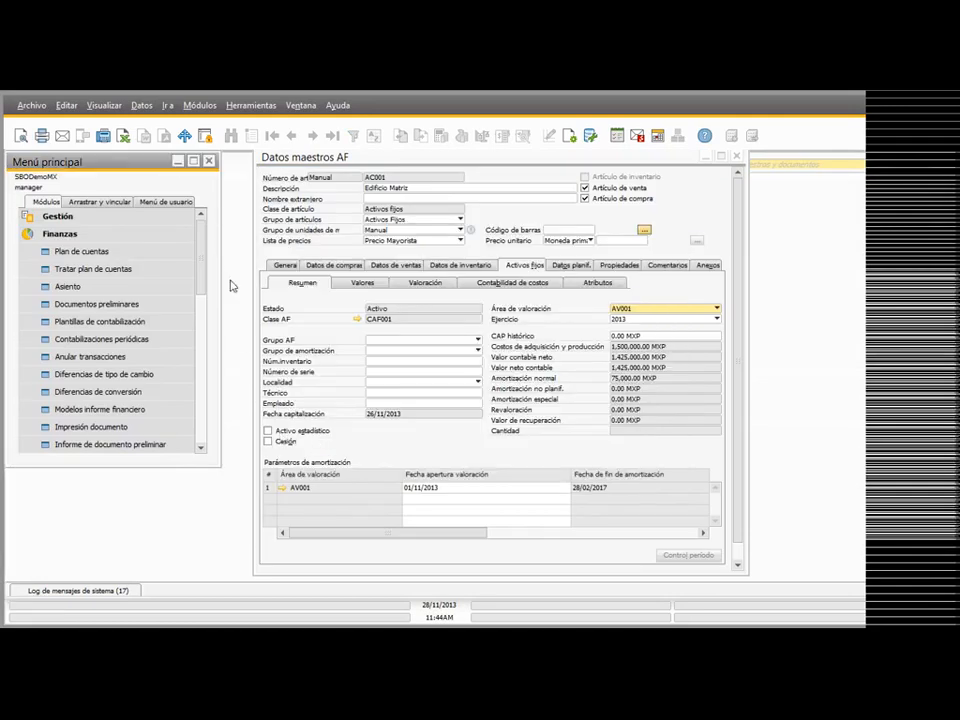
Step: Open a new fixed asset retirement (Baja) document and move the asset master data window aside
scroll(206, 270, down, 1)
scroll(206, 260, up, 1)
scroll(192, 370, down, 2)
scroll(90, 395, down, 3)
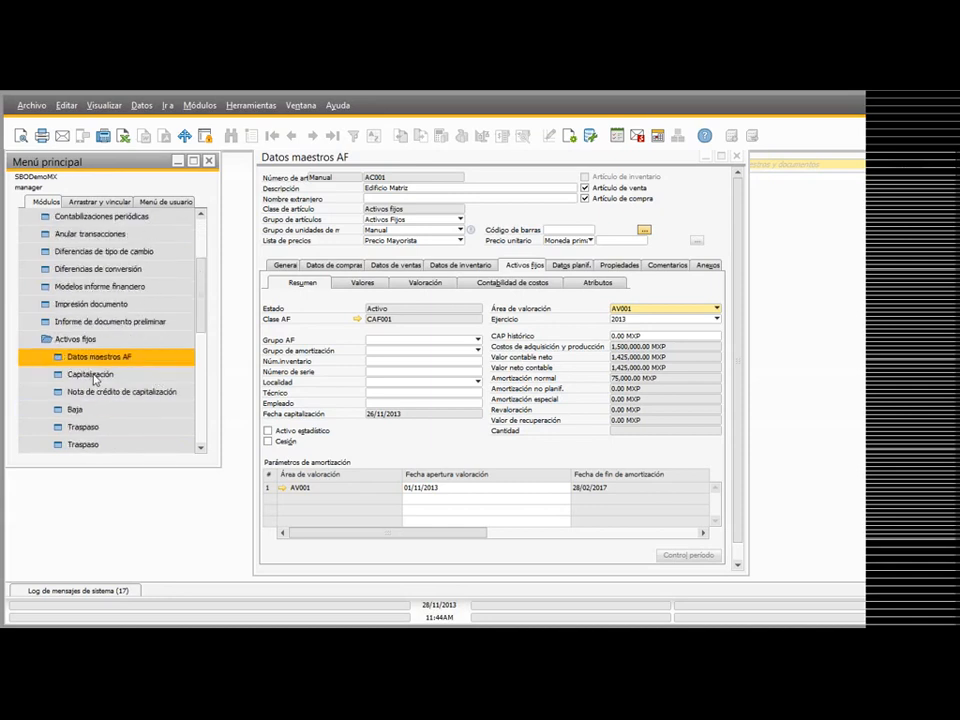
scroll(100, 367, down, 1)
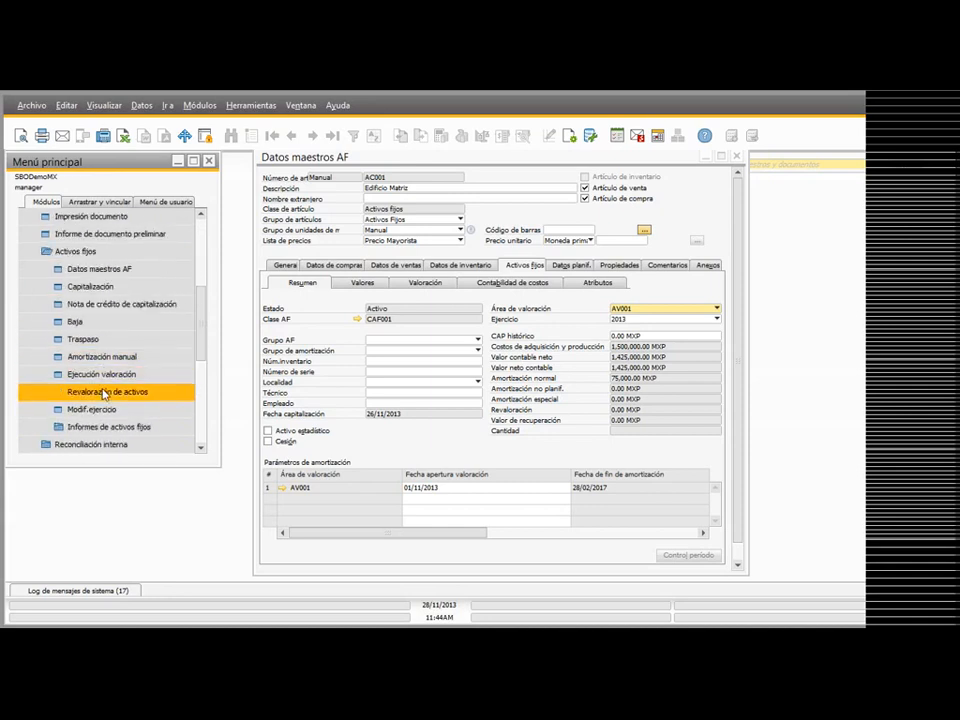
click(62, 322)
drag(566, 161, 725, 166)
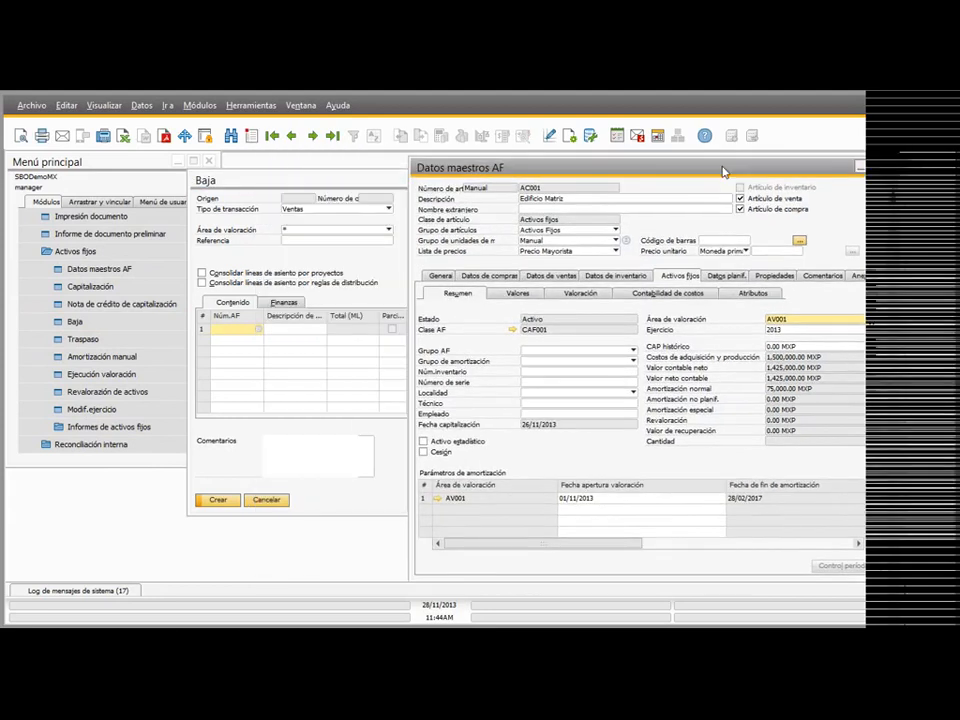
Step: Examine the 2013 value movements per operation for asset AC001 in valuation area AV001, with the master data maximized
click(312, 136)
click(272, 136)
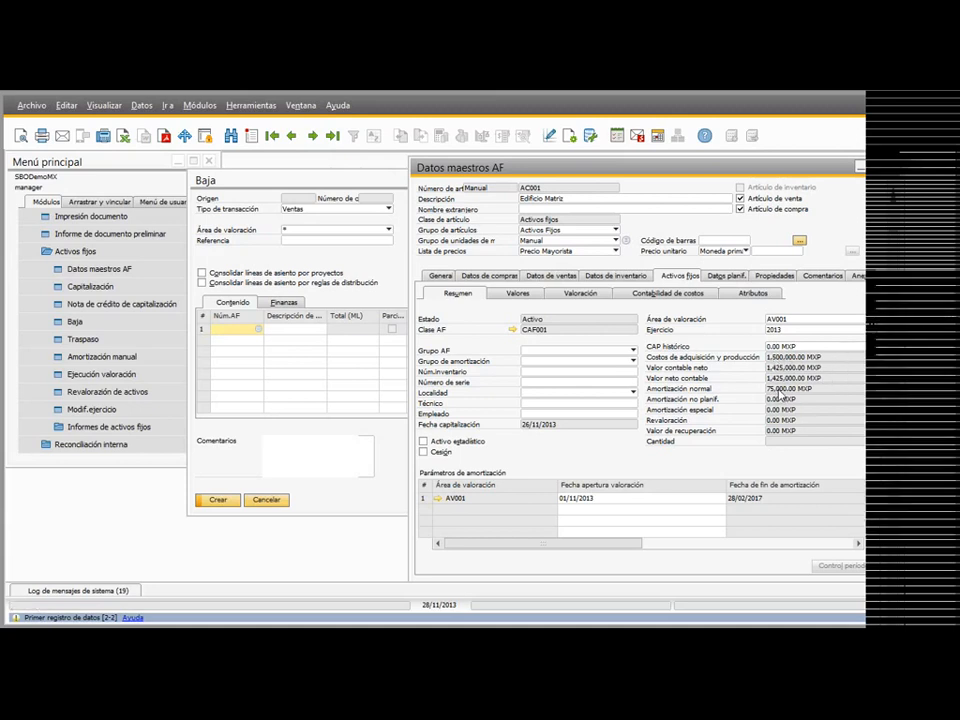
click(537, 297)
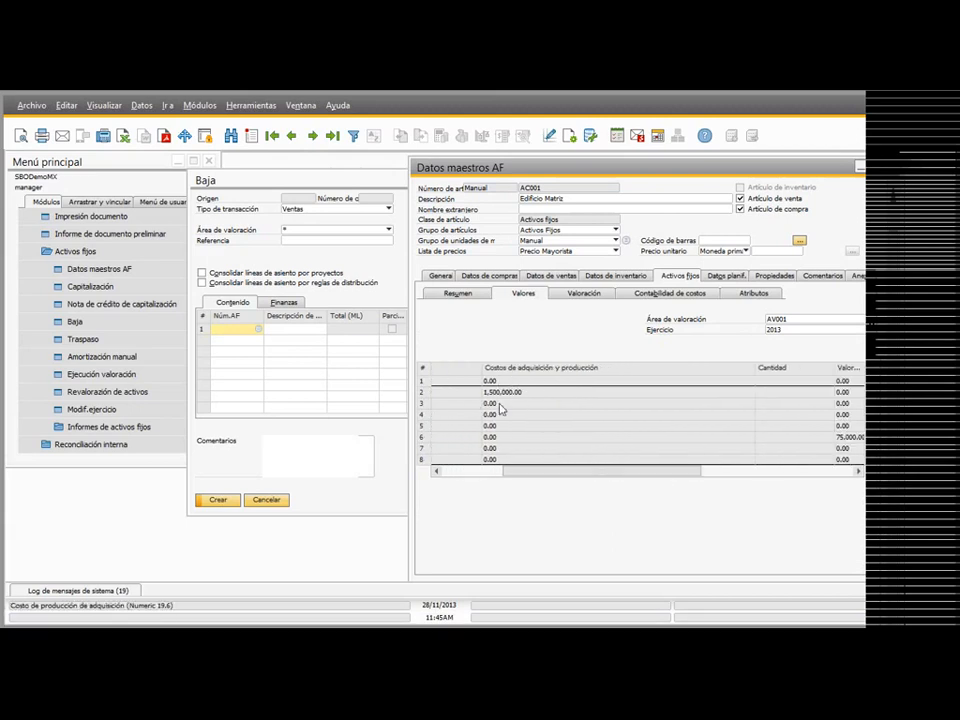
drag(629, 470, 713, 471)
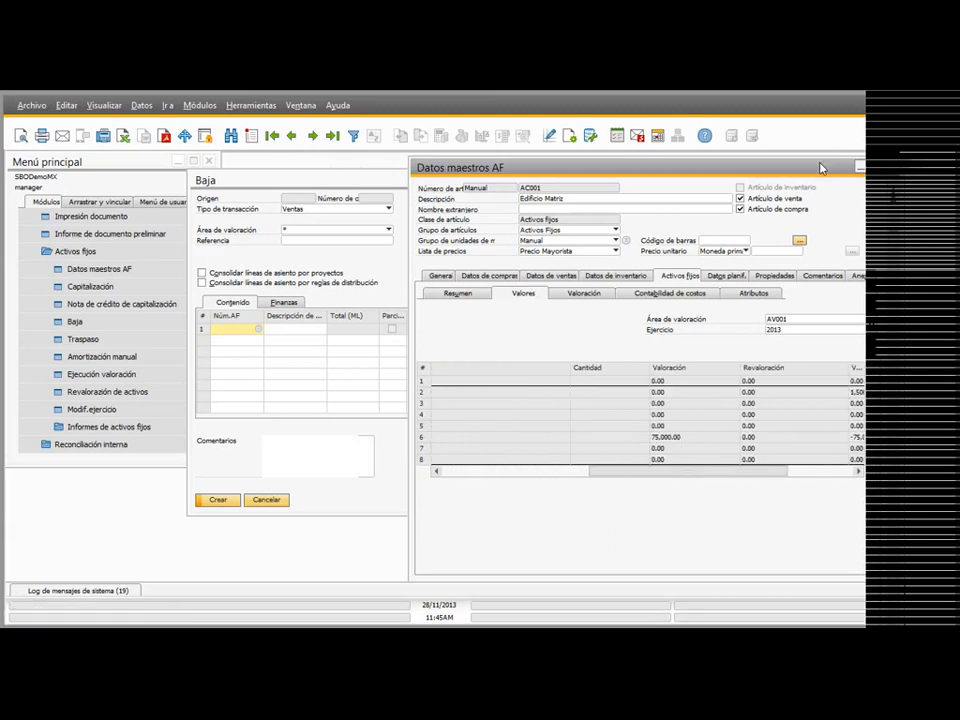
click(859, 166)
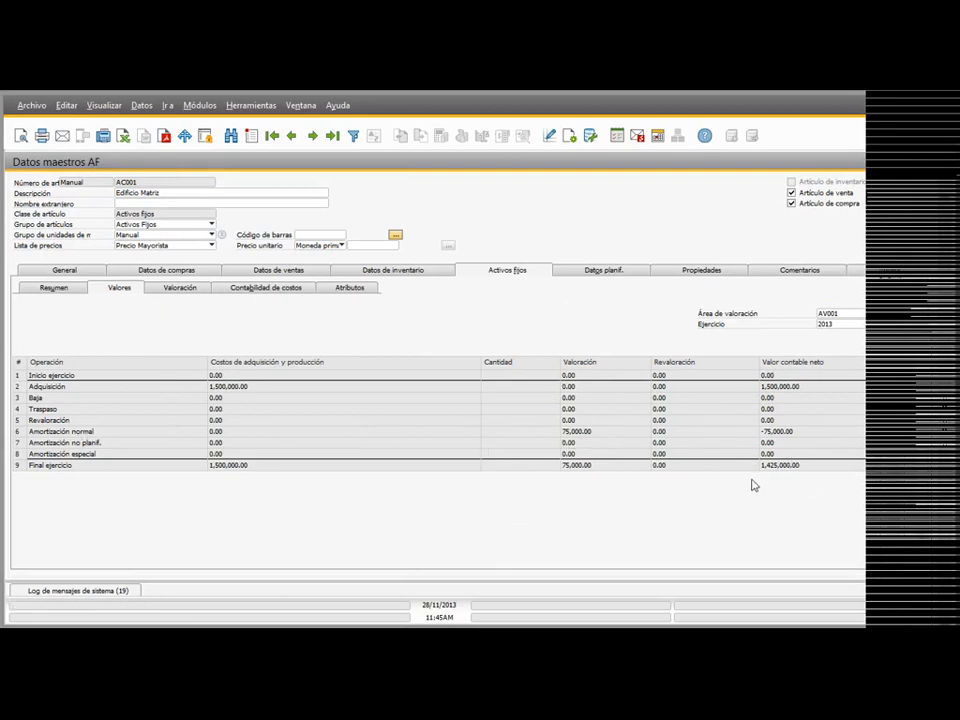
Step: Examine the planned, posted and automatic depreciation per period of 2013 for asset AC001
click(168, 289)
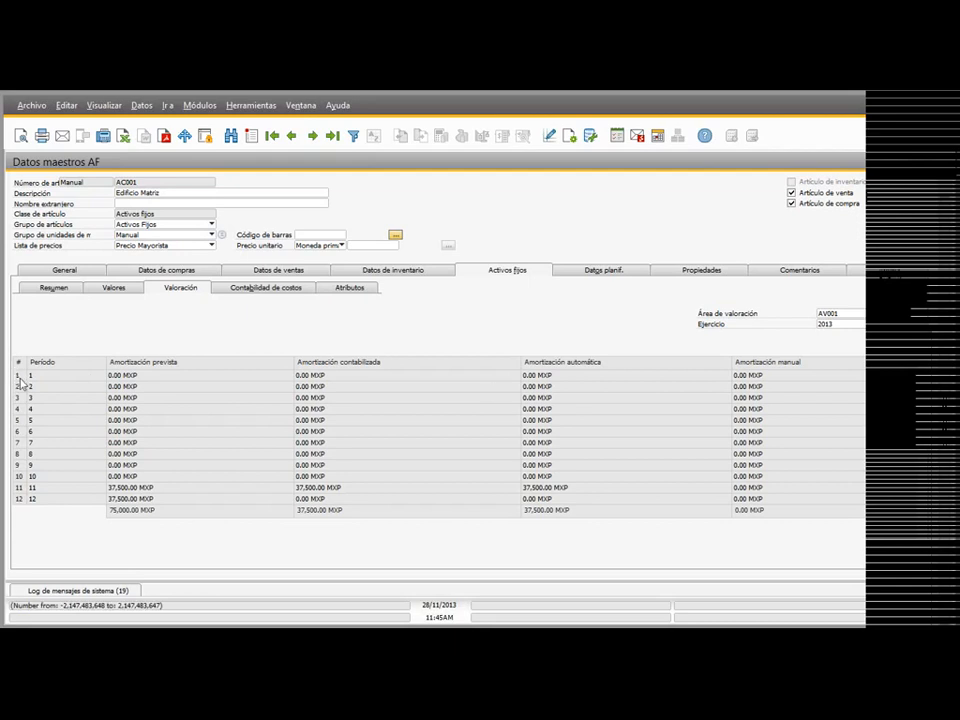
click(852, 328)
click(729, 305)
click(273, 288)
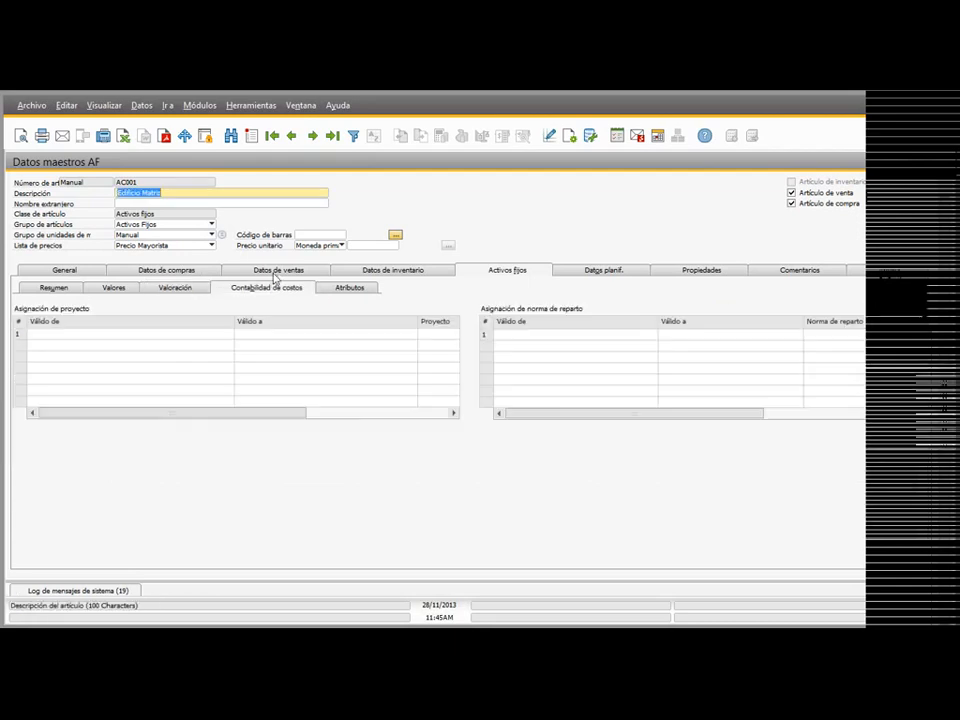
click(183, 289)
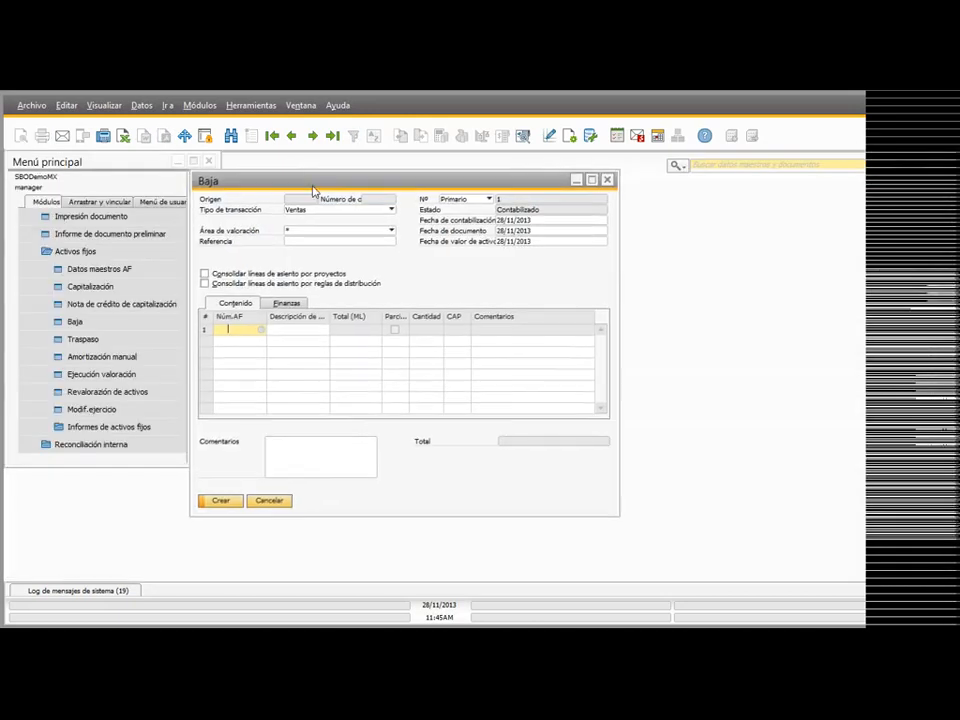
Step: Enter asset AC003 (Rack para Servidores) on the first retirement line and widen the asset description column
drag(313, 190, 360, 201)
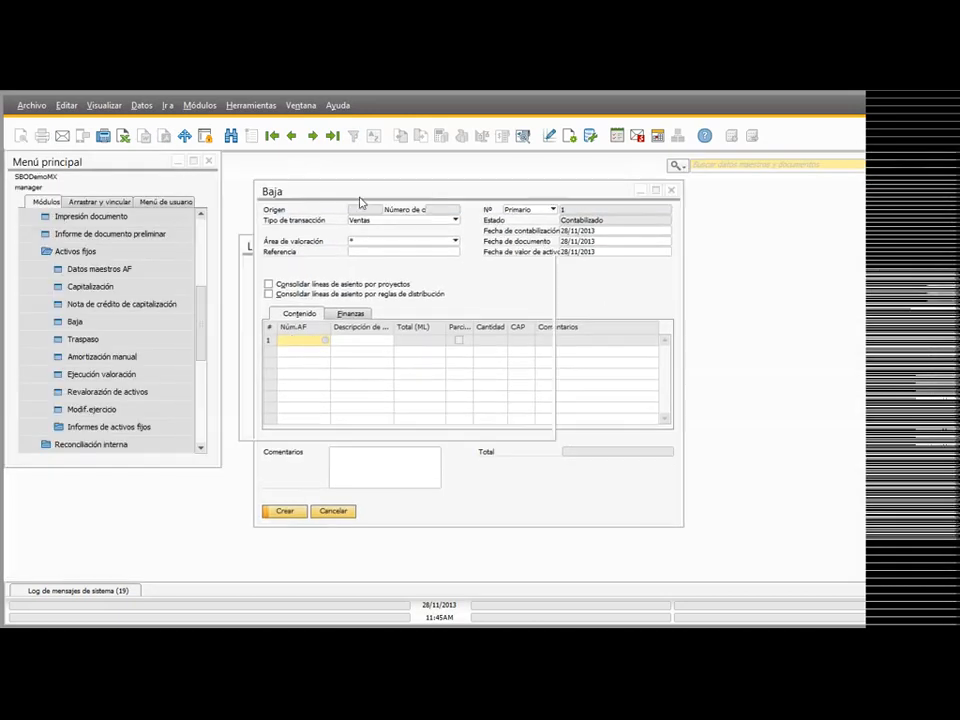
key(Tab)
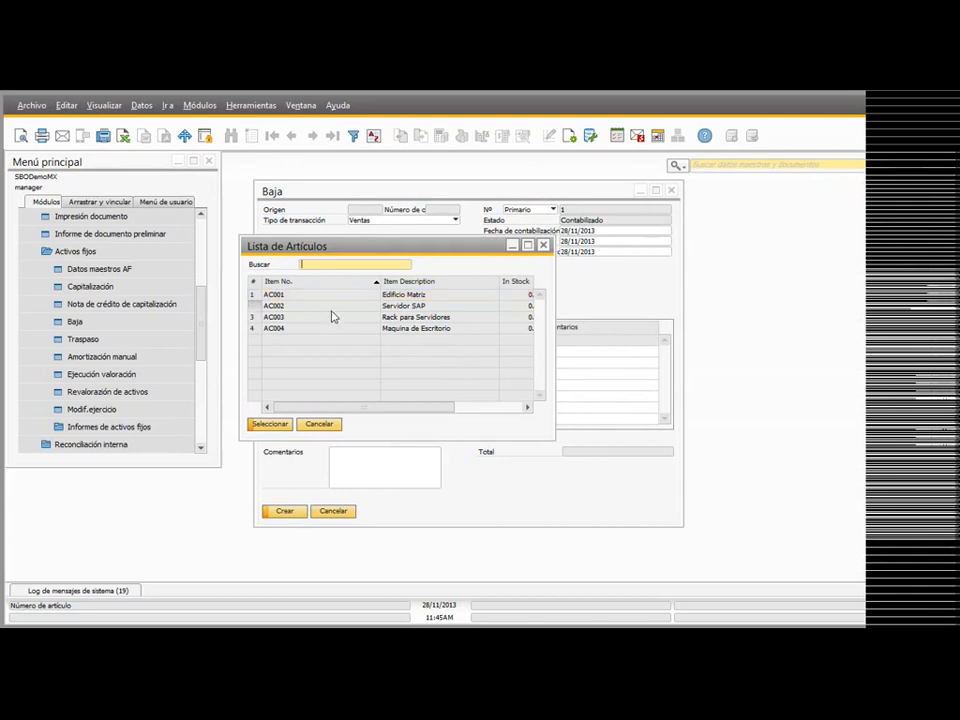
double_click(333, 317)
click(419, 341)
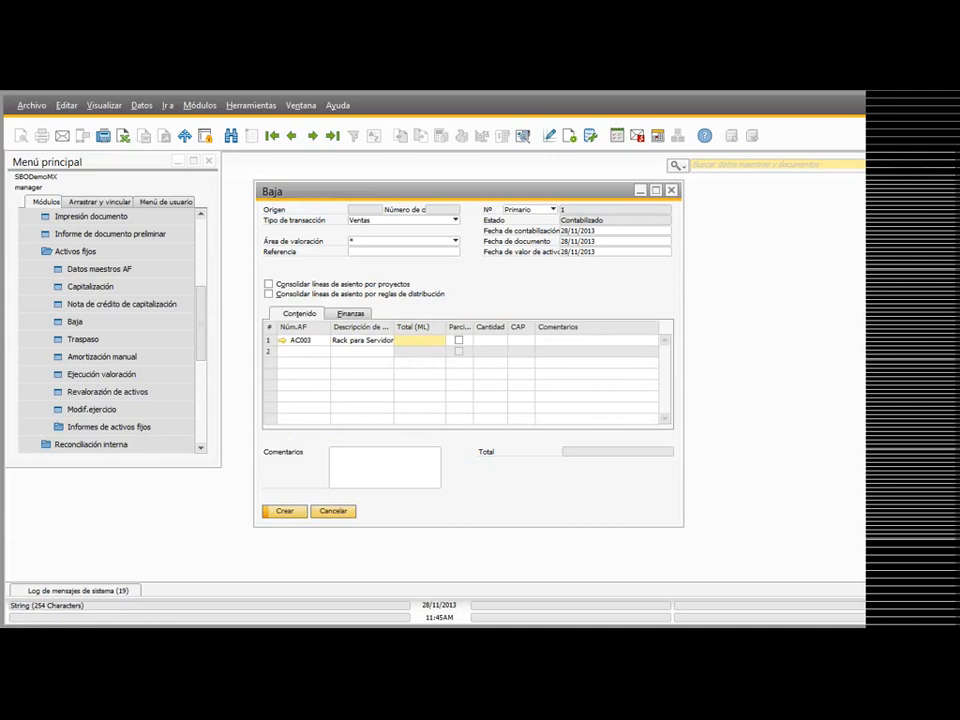
drag(392, 329, 428, 328)
Step: Set the retirement's transaction type to Rechazo, and preview and close its journal entry
click(422, 219)
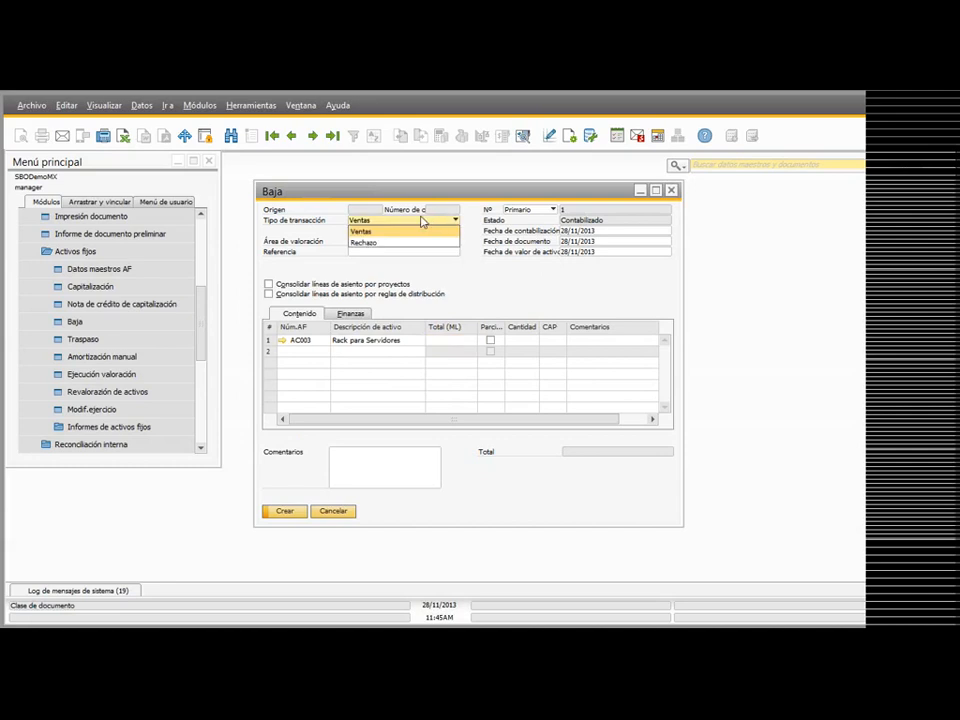
click(364, 244)
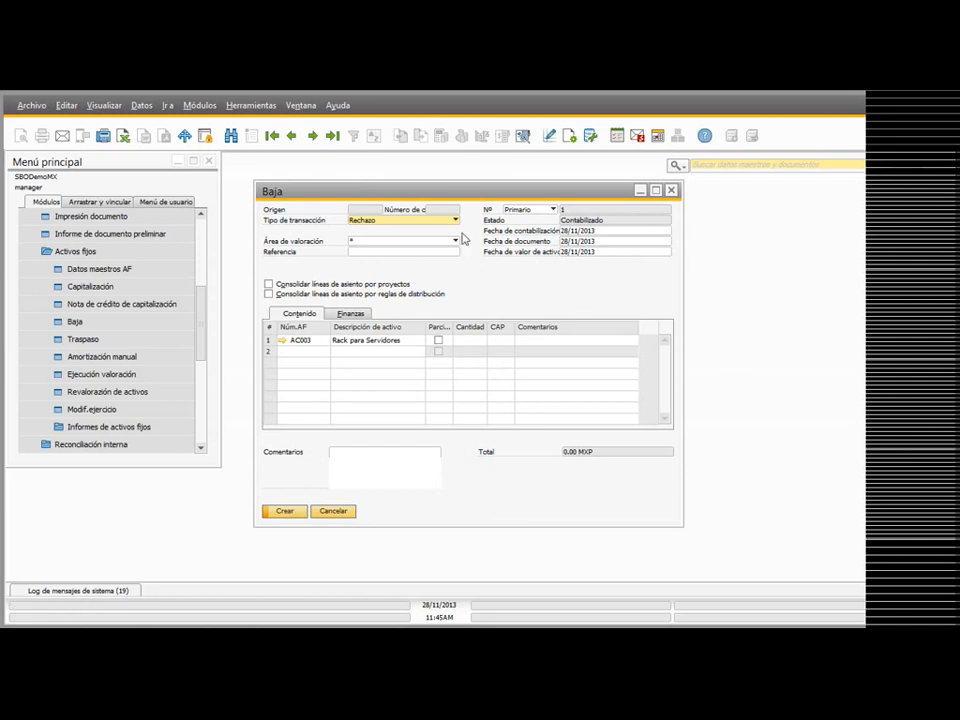
click(523, 135)
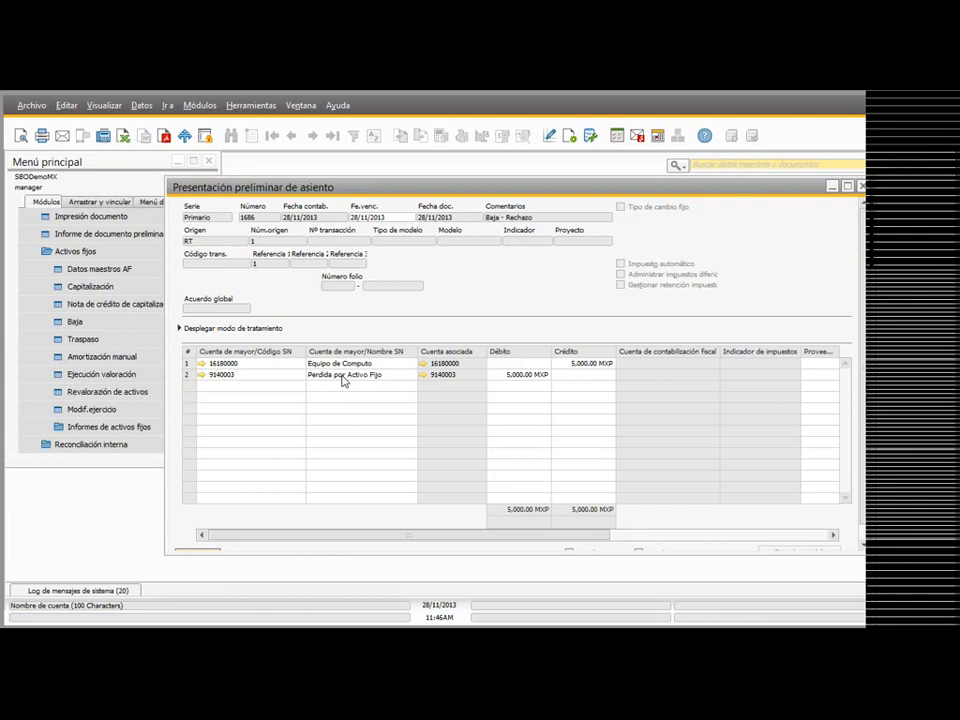
click(862, 187)
Step: Set the transaction type to Ventas with a total of 3,000 MXP for AC003, and preview the resulting journal entry
click(388, 221)
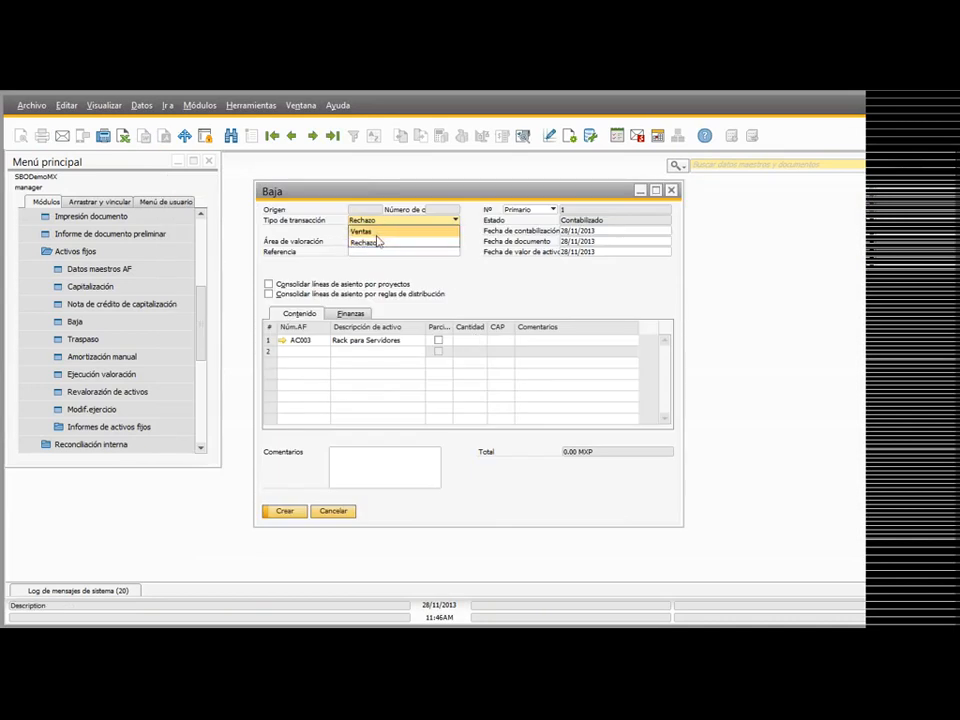
click(383, 231)
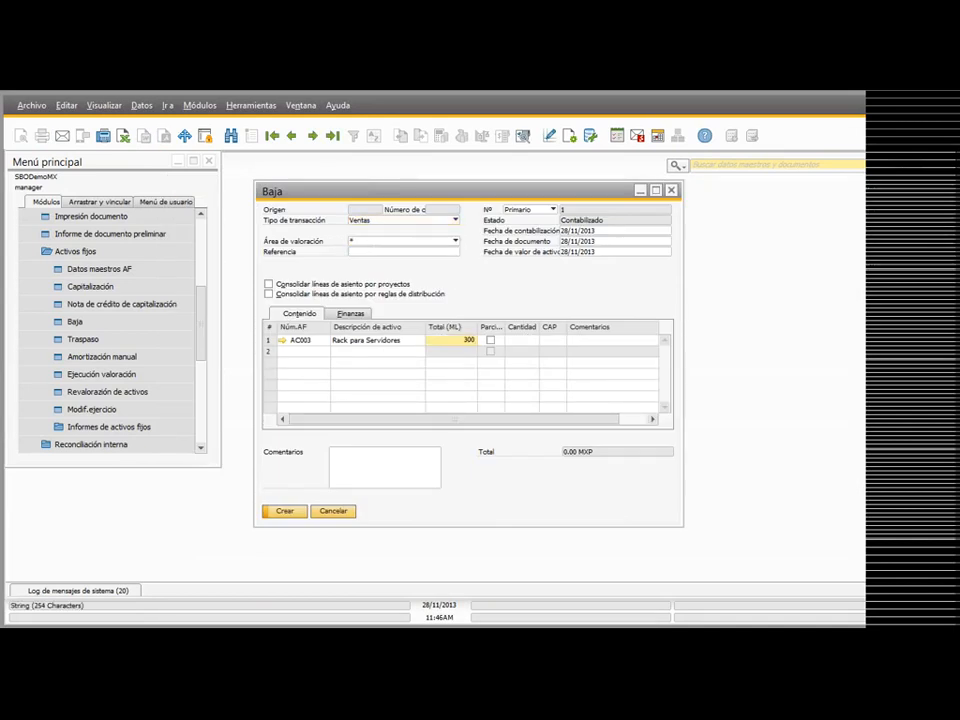
key(Tab)
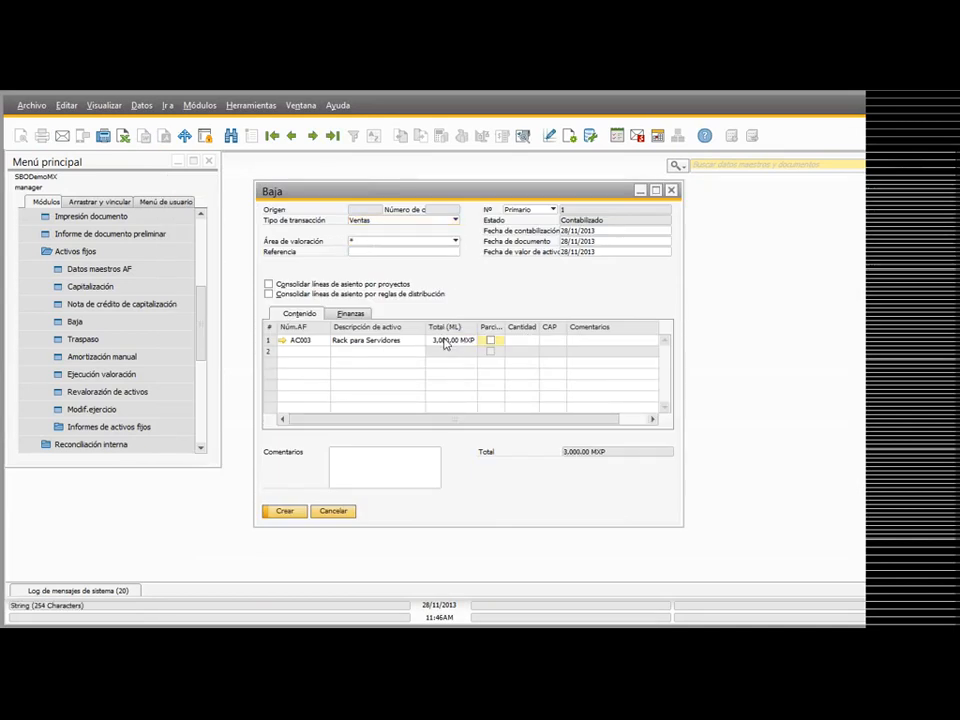
click(522, 136)
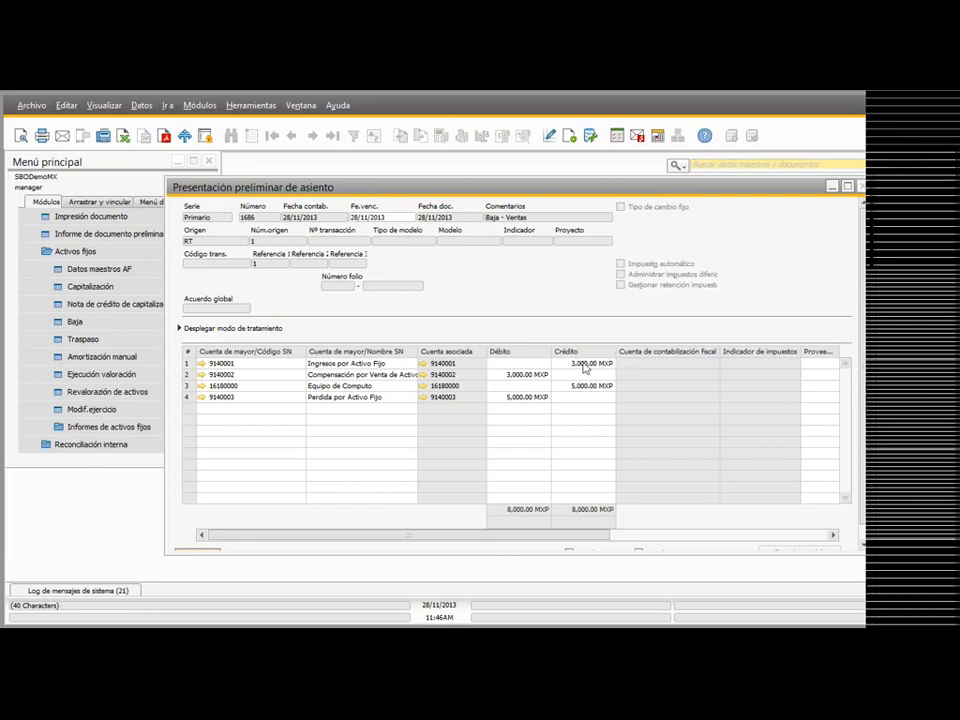
click(864, 187)
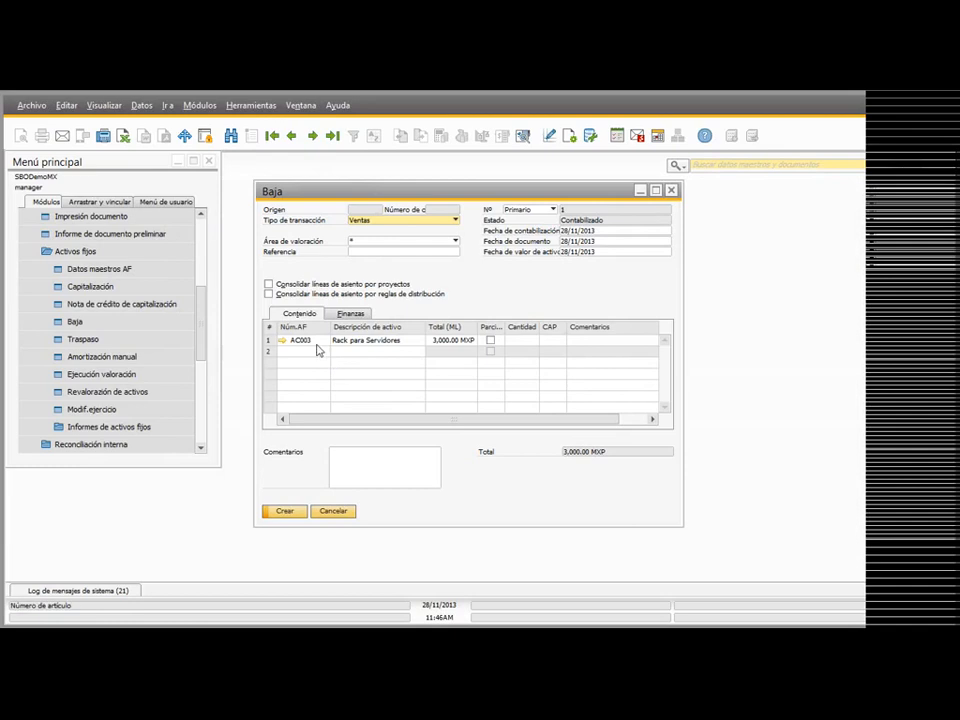
Step: Replace the retired asset with AC004 (Maquina de Escritorio), preview the journal entry, and close the retirement without saving
click(316, 344)
key(BackSpace)
key(Tab)
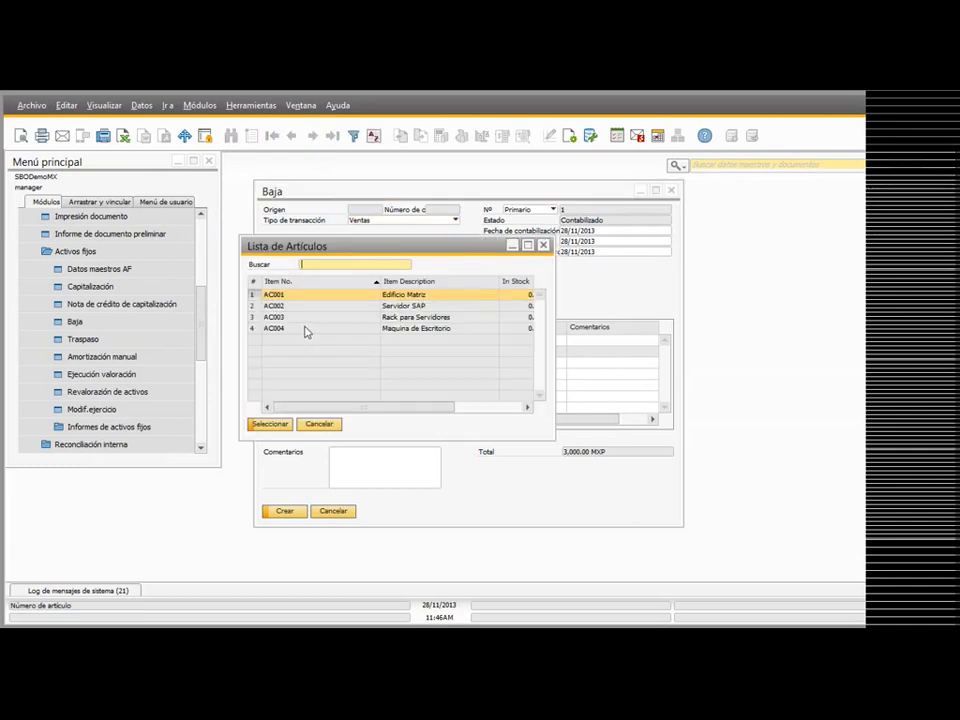
double_click(307, 329)
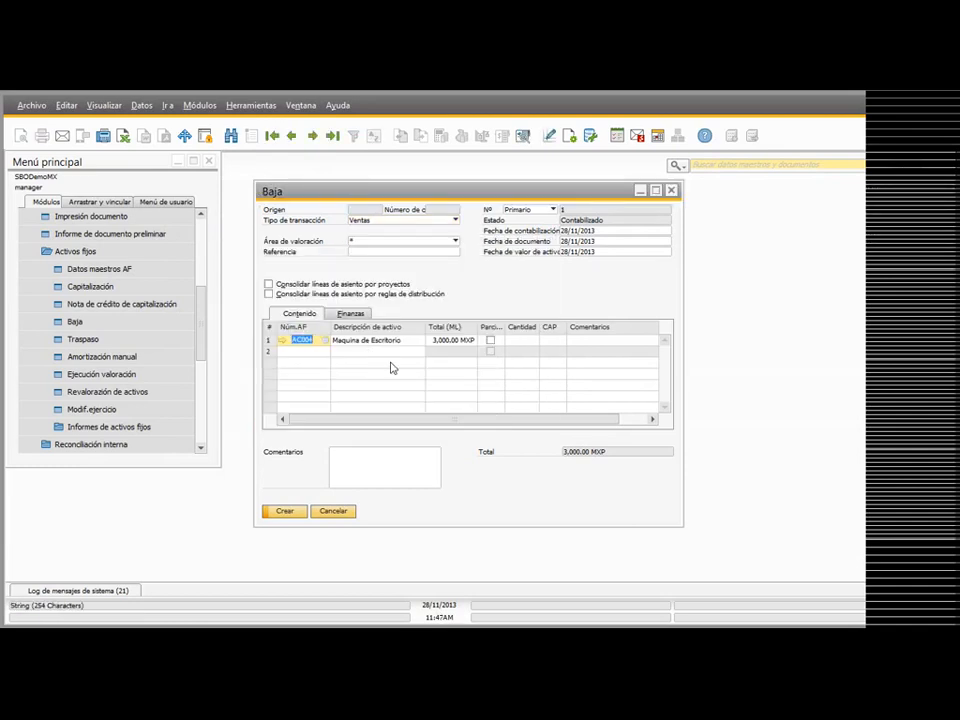
click(522, 136)
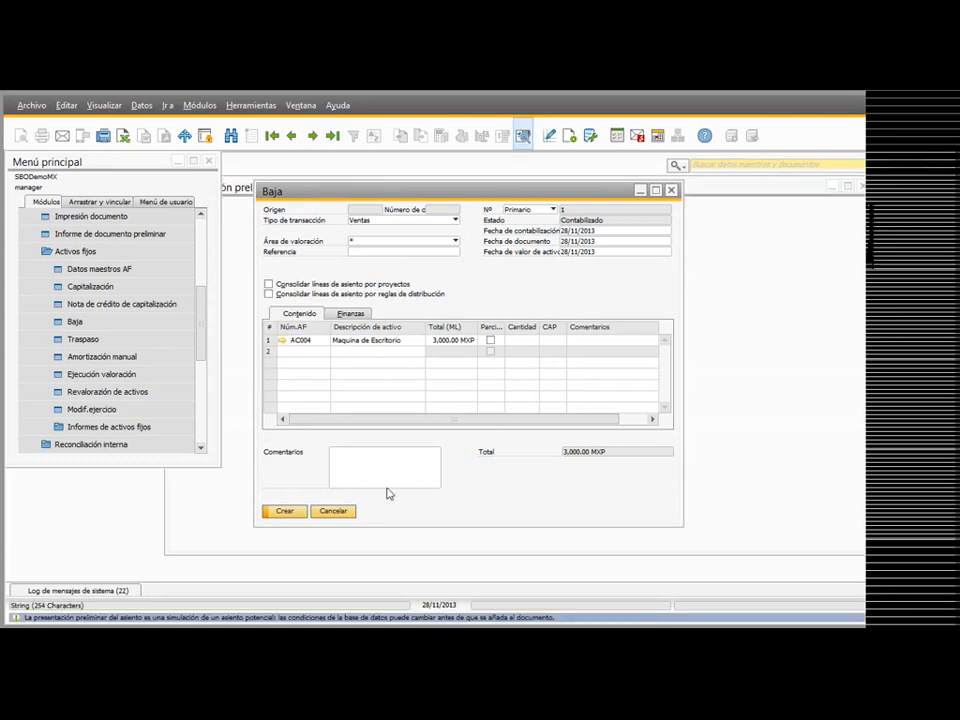
click(867, 189)
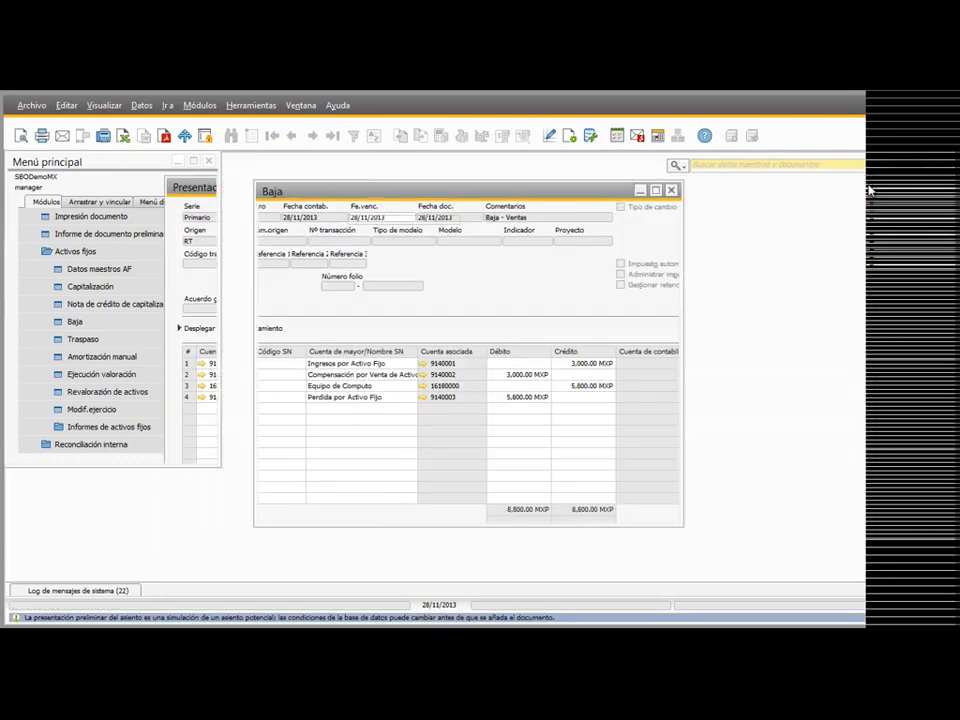
click(673, 192)
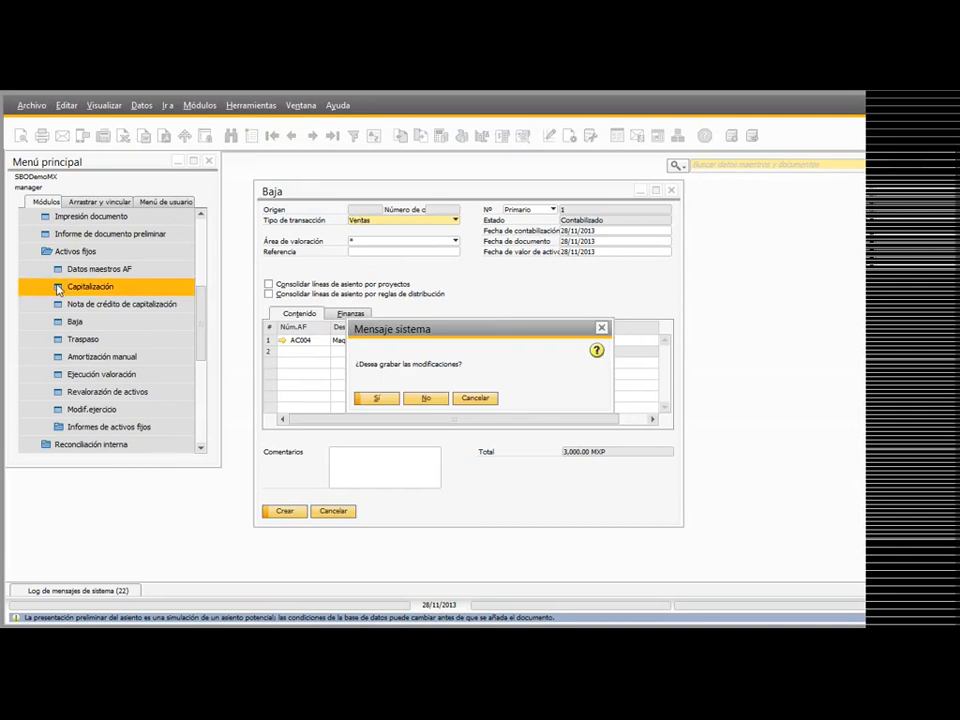
click(429, 398)
Step: Open a new customer invoice (Factura de clientes) from the sales module
drag(200, 320, 202, 220)
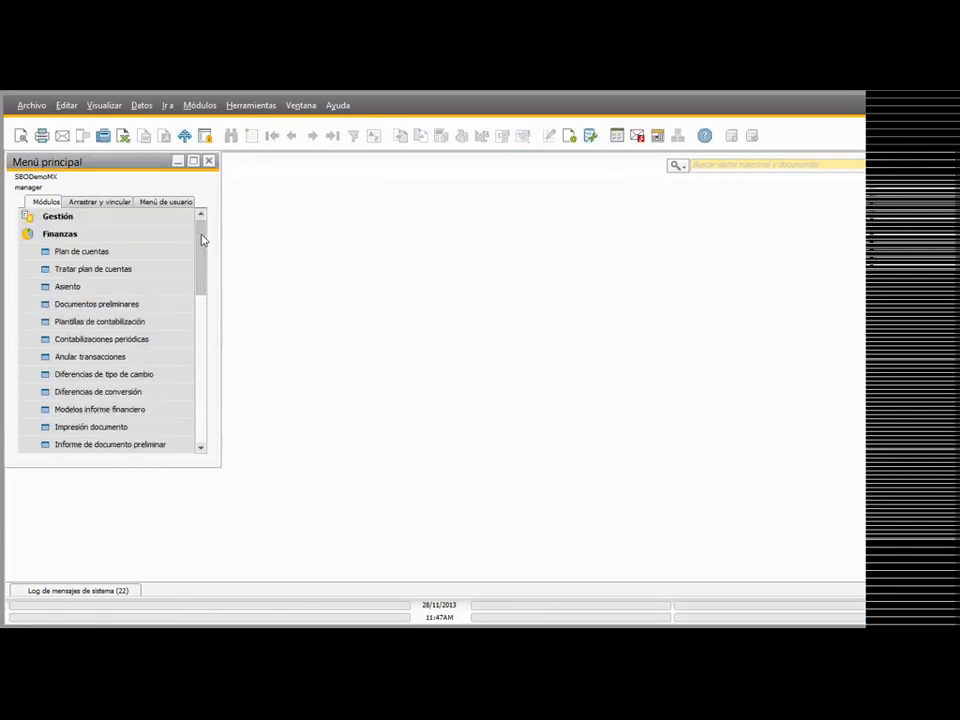
click(32, 235)
click(57, 268)
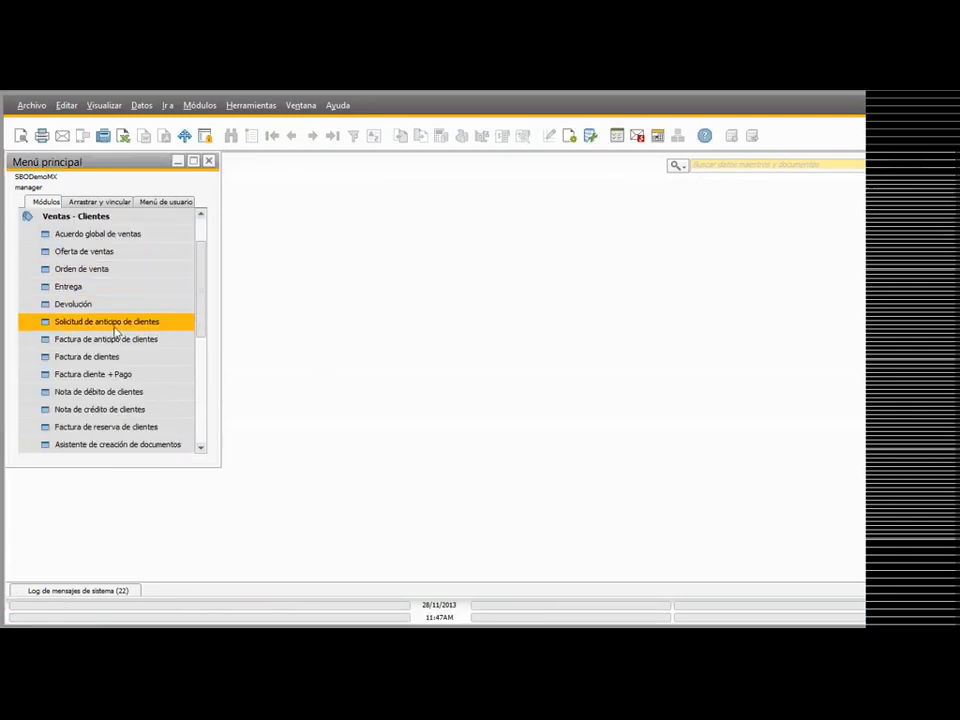
click(96, 340)
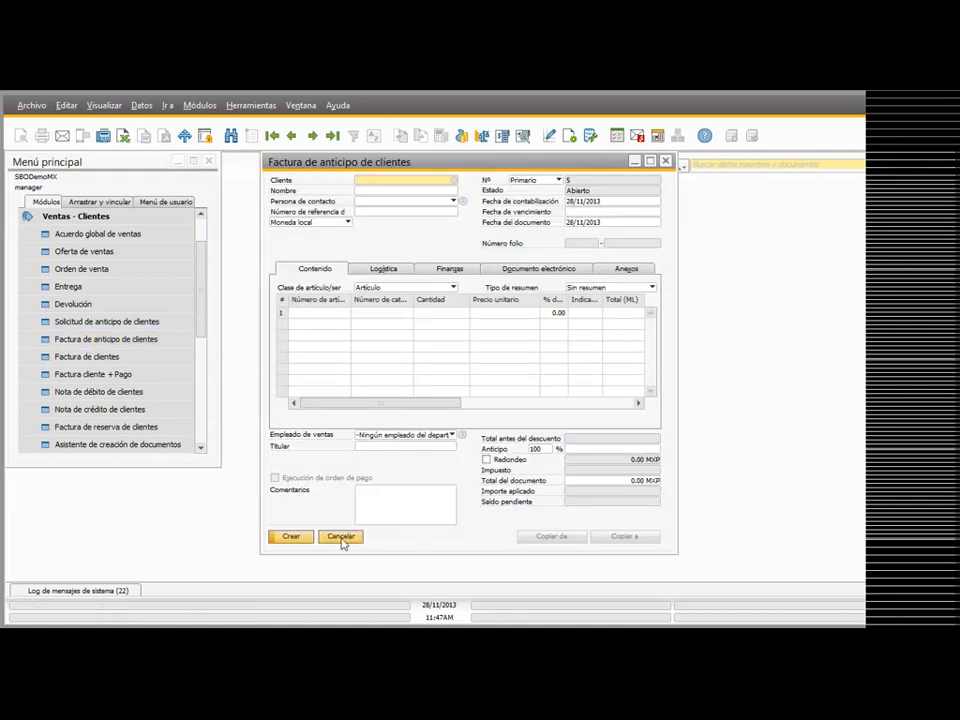
click(343, 538)
click(112, 356)
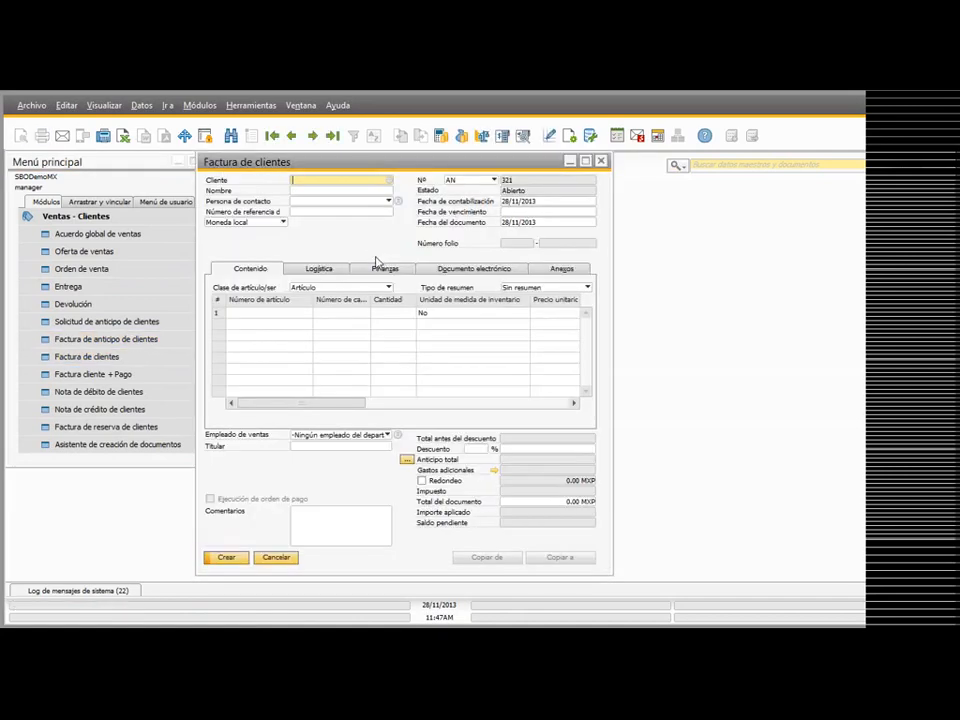
Step: Choose the second business partner in the list as the invoice's customer
key(Tab)
click(378, 317)
double_click(378, 317)
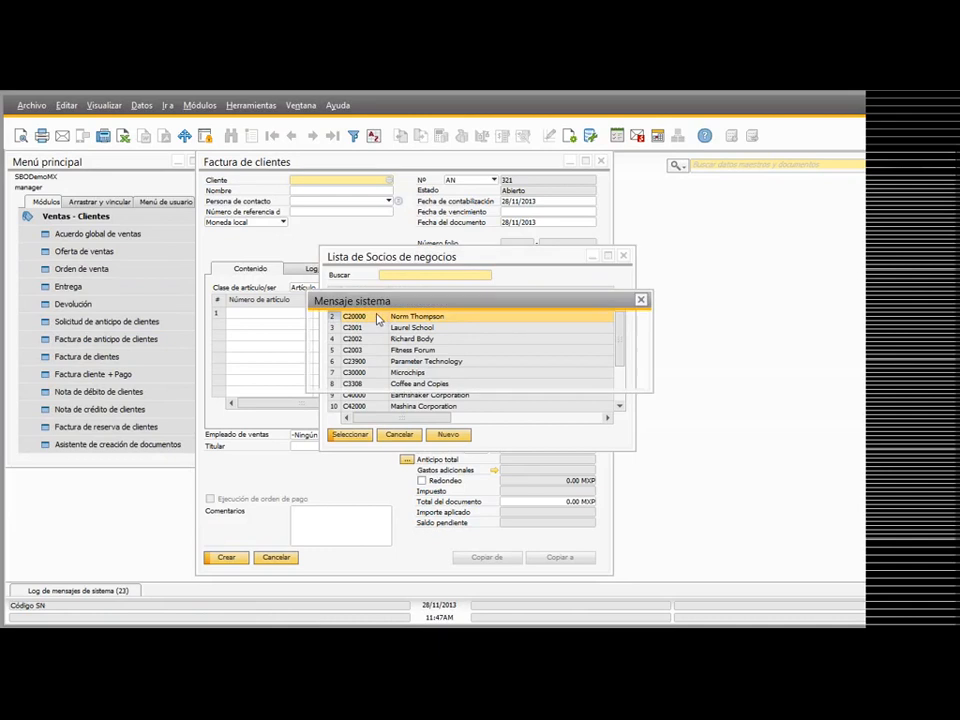
click(353, 376)
Step: Add asset AC002 (Servidor SAP) as the first item line of the customer invoice
click(281, 320)
key(Tab)
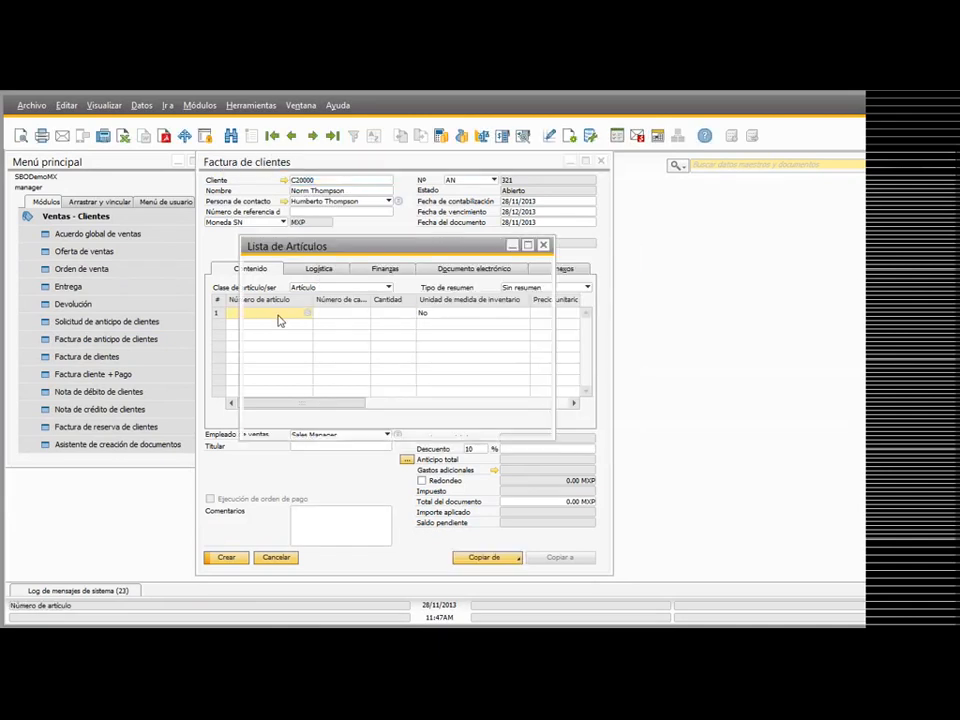
scroll(387, 360, down, 2)
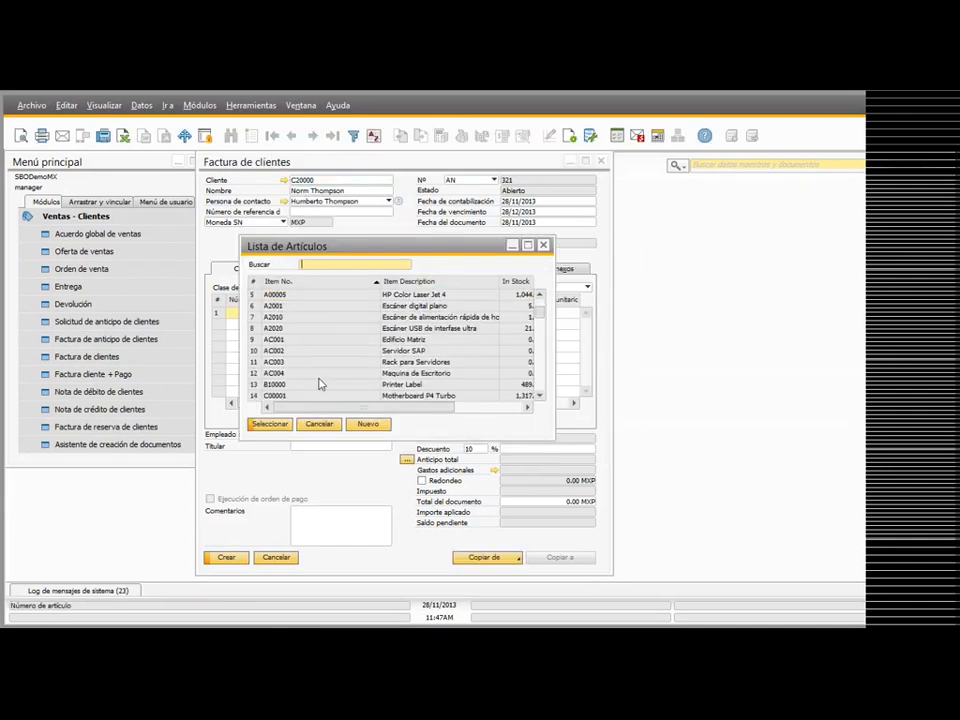
click(322, 364)
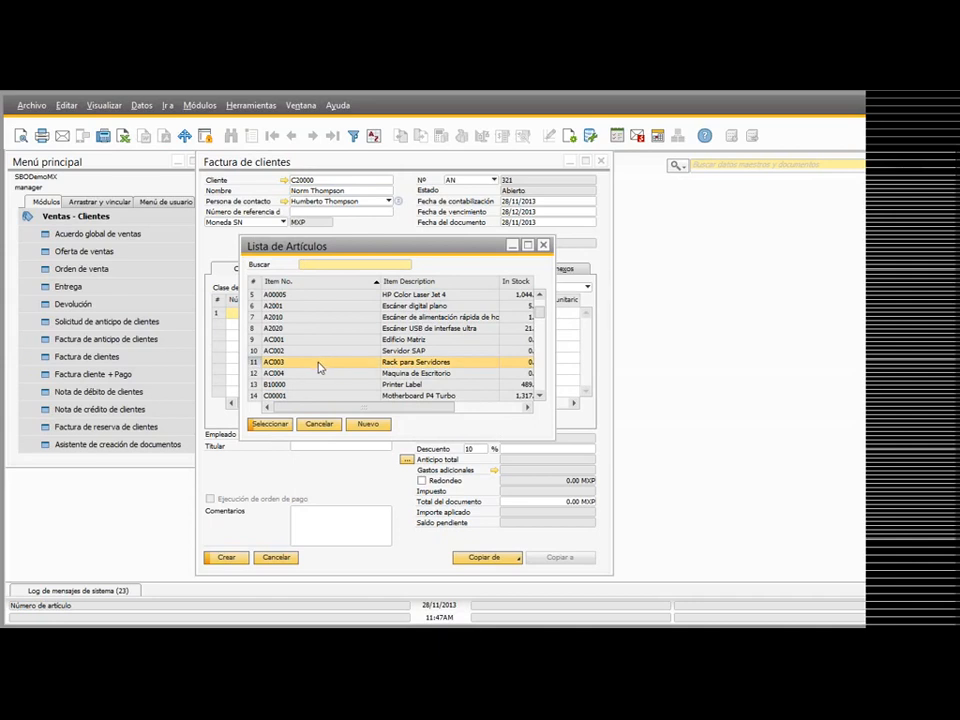
click(321, 355)
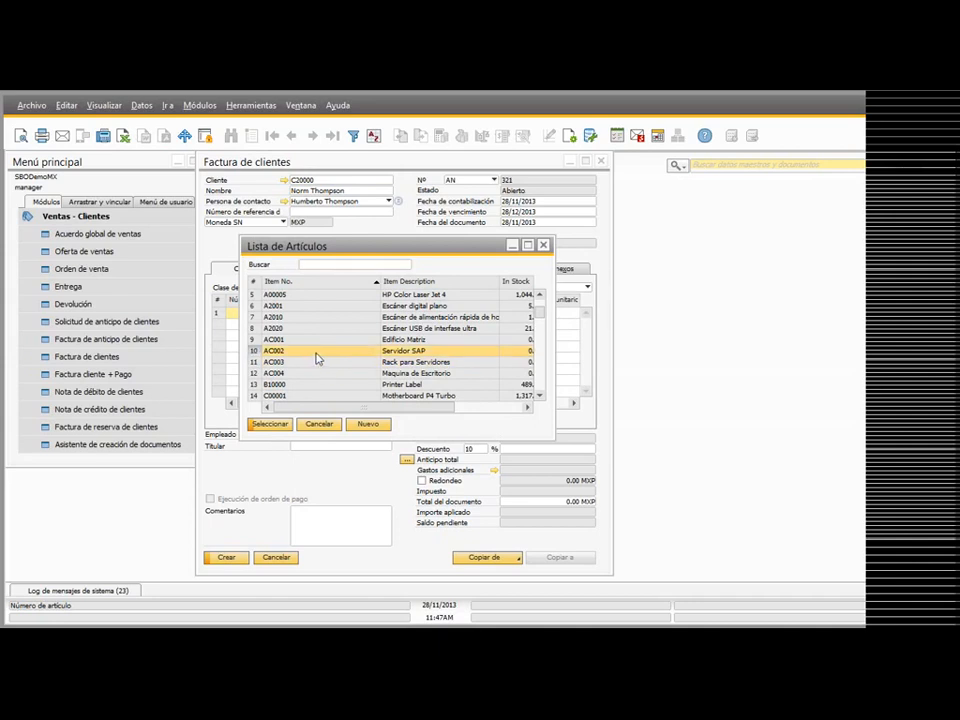
double_click(316, 358)
Step: Maximize the invoice and review the fixed asset values in the master data of AC002, closing the record
click(586, 162)
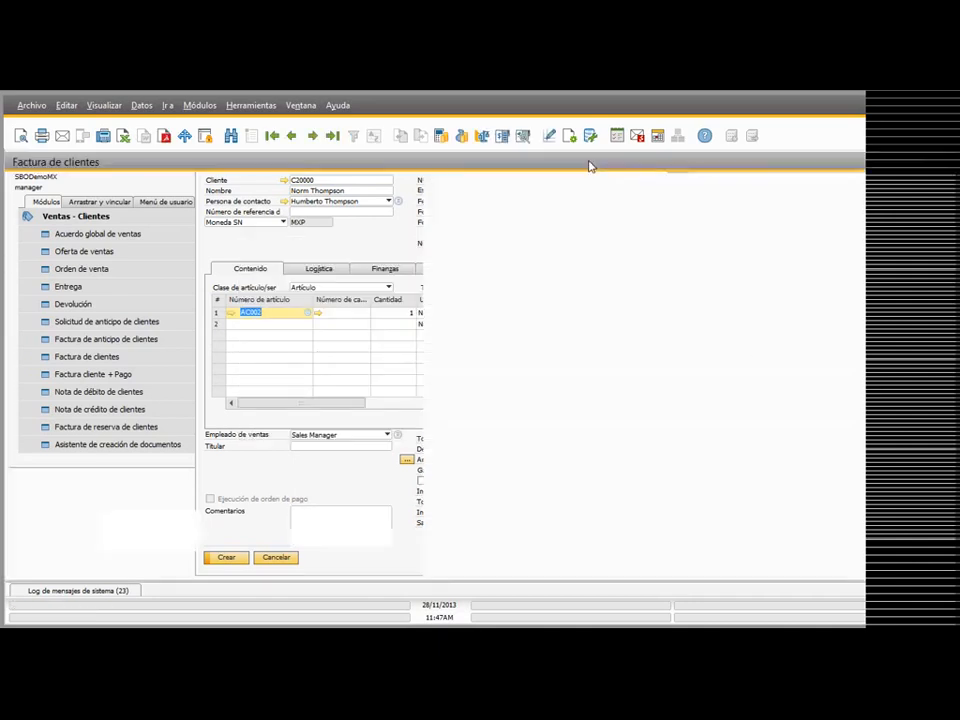
click(38, 313)
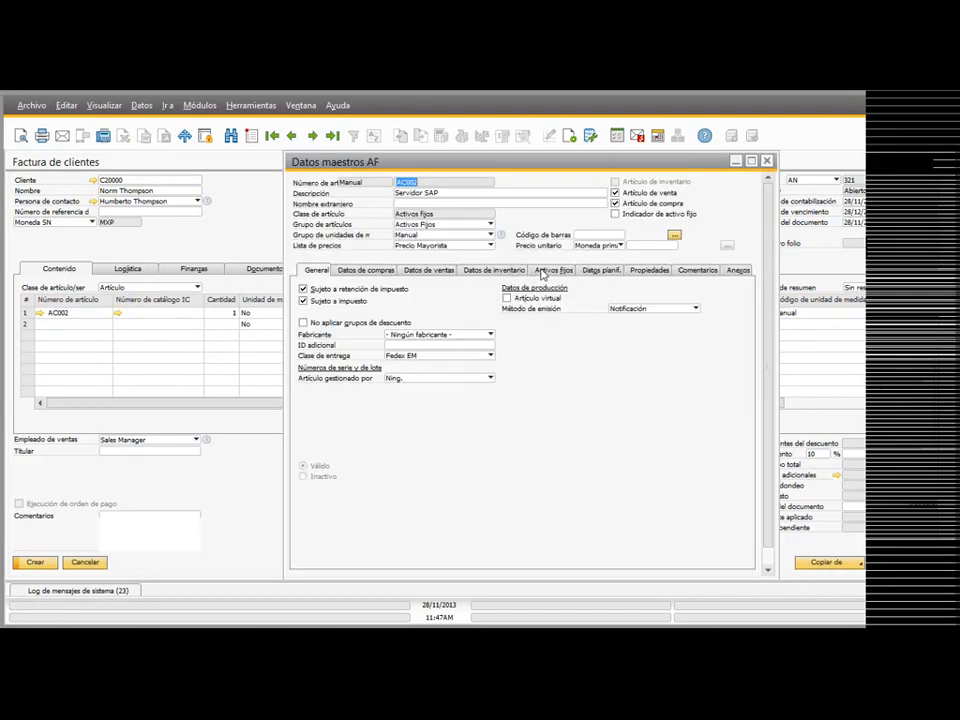
click(553, 270)
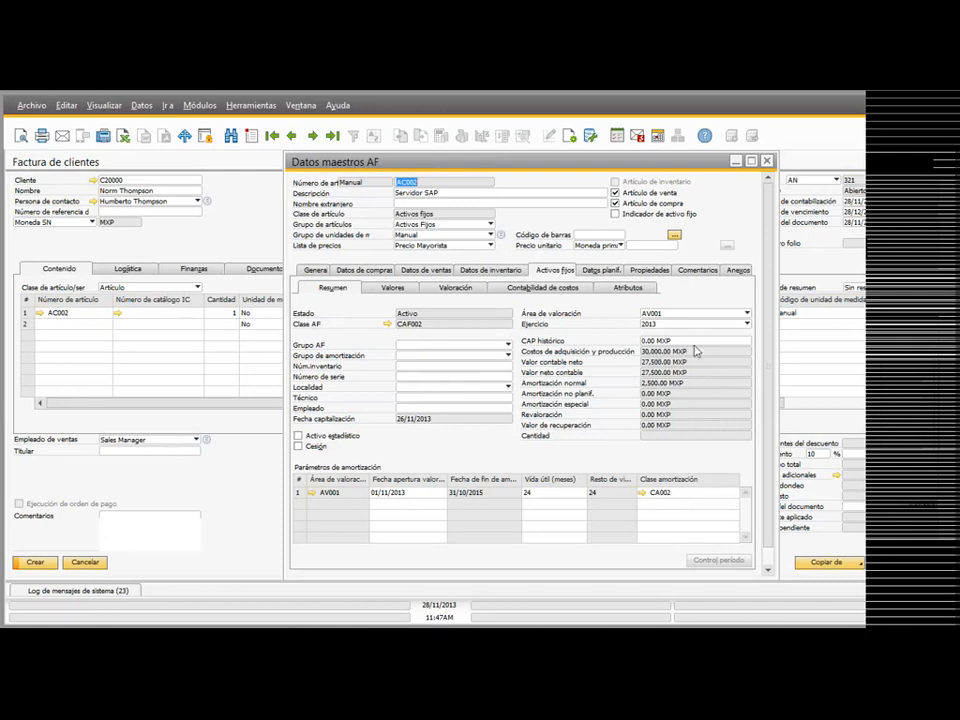
click(766, 161)
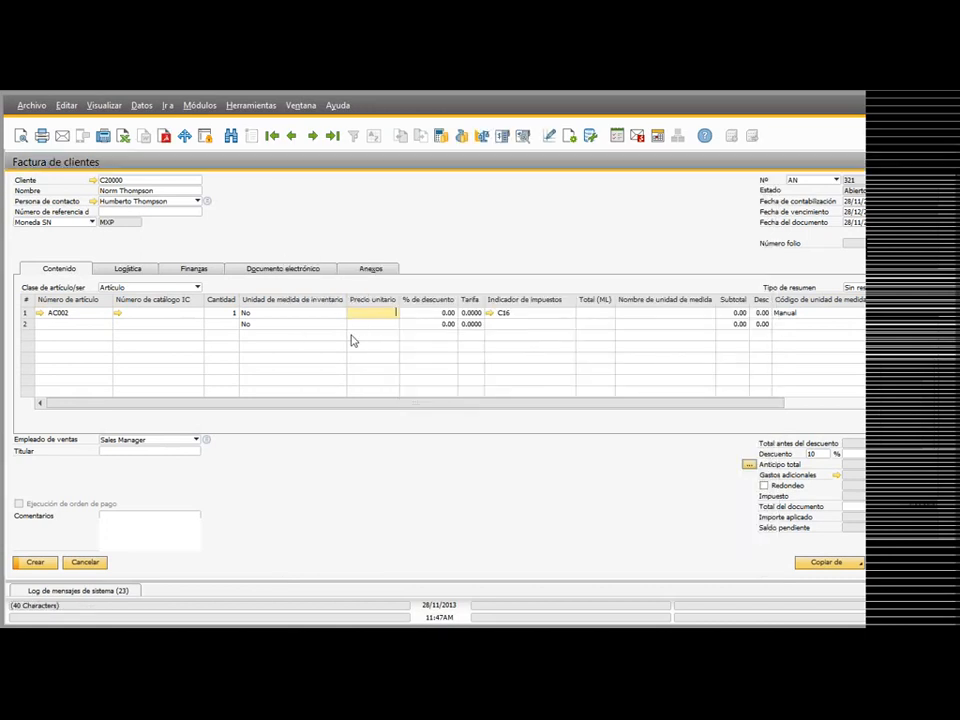
Step: Set the unit price of the AC002 line to 25,000 MXP
text(25,000)
key(Tab)
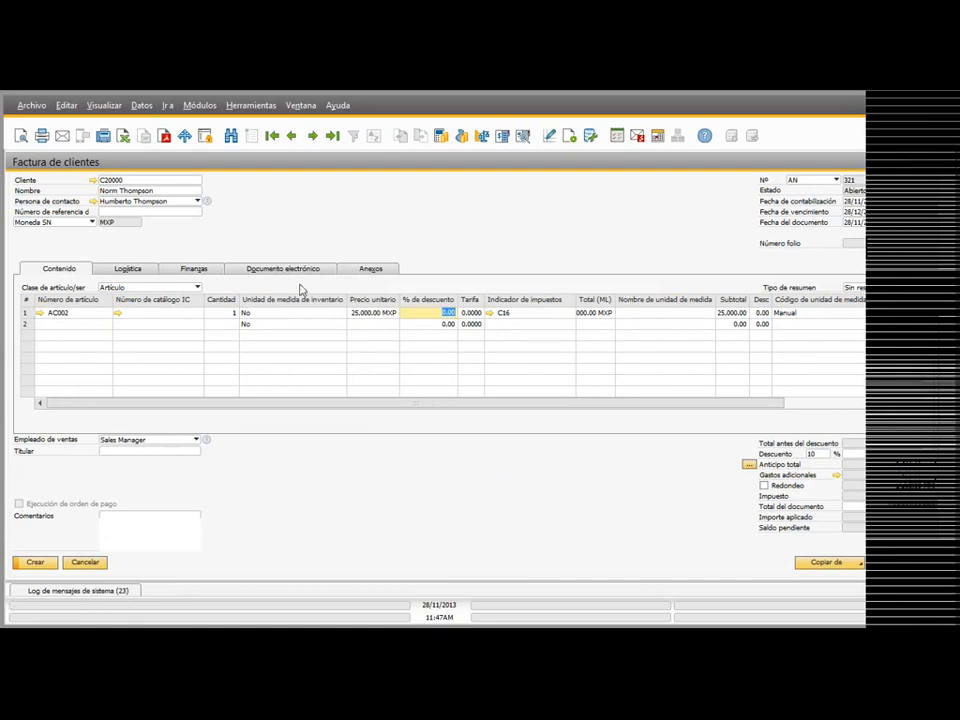
click(289, 267)
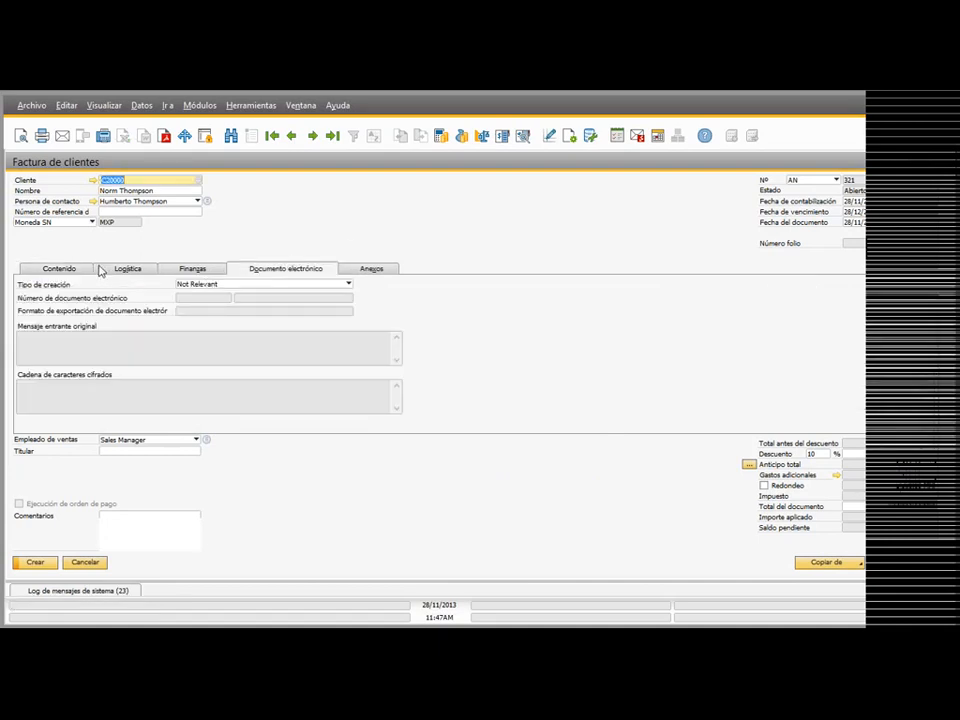
click(64, 268)
click(35, 562)
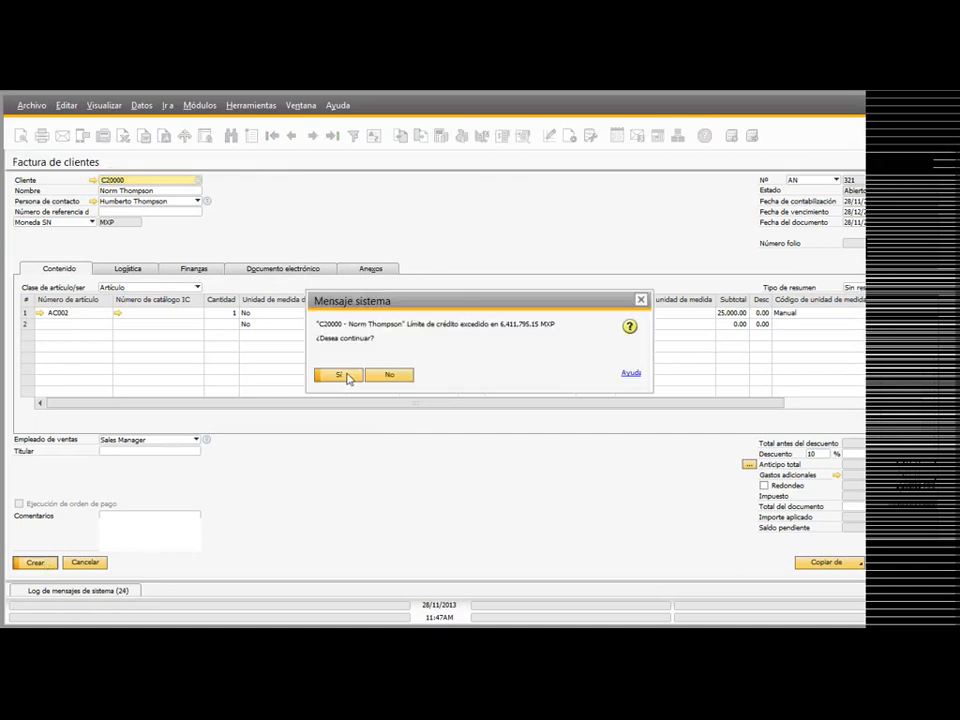
click(389, 375)
click(805, 180)
click(797, 192)
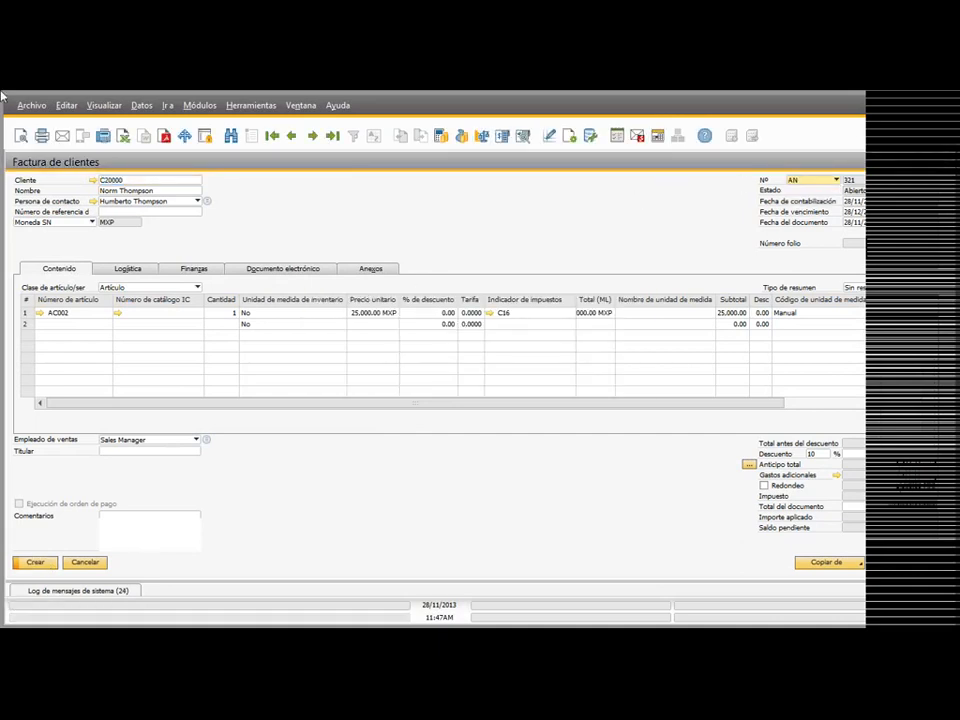
Step: Create the customer invoice, accepting the credit limit warning and the creation confirmation
click(50, 566)
click(330, 373)
click(328, 372)
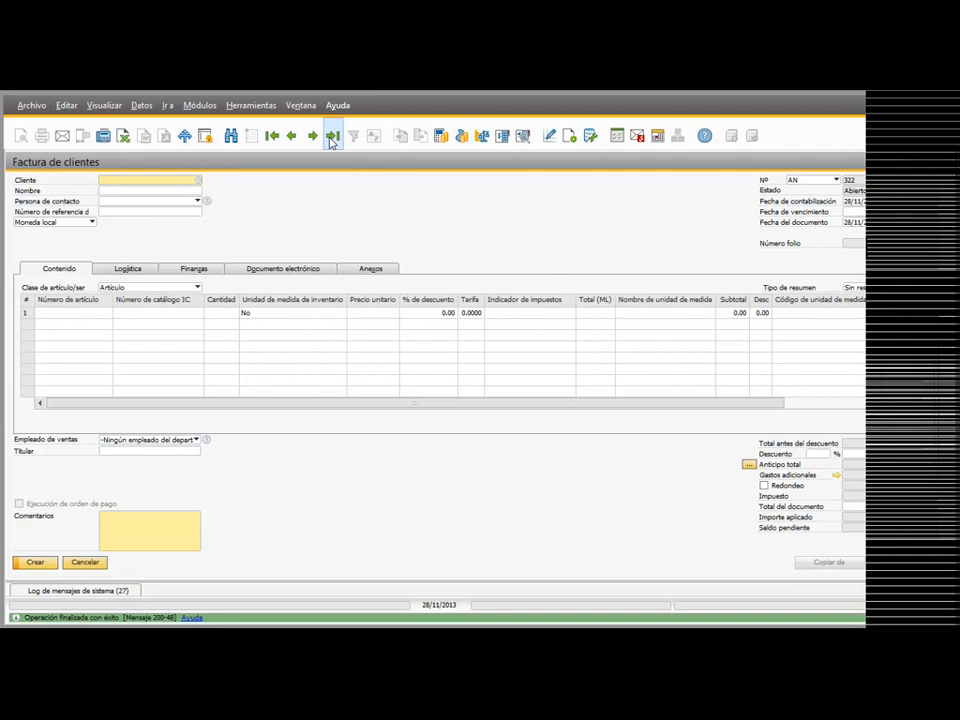
Step: Display the newly created customer invoice for AC002
click(331, 136)
click(252, 135)
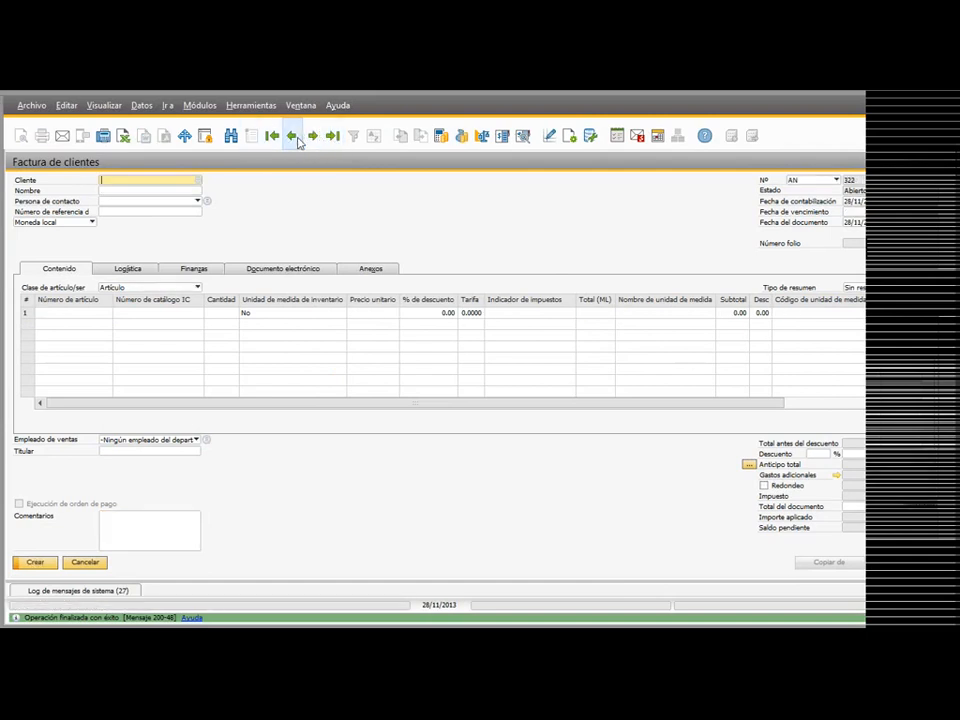
click(292, 136)
click(352, 376)
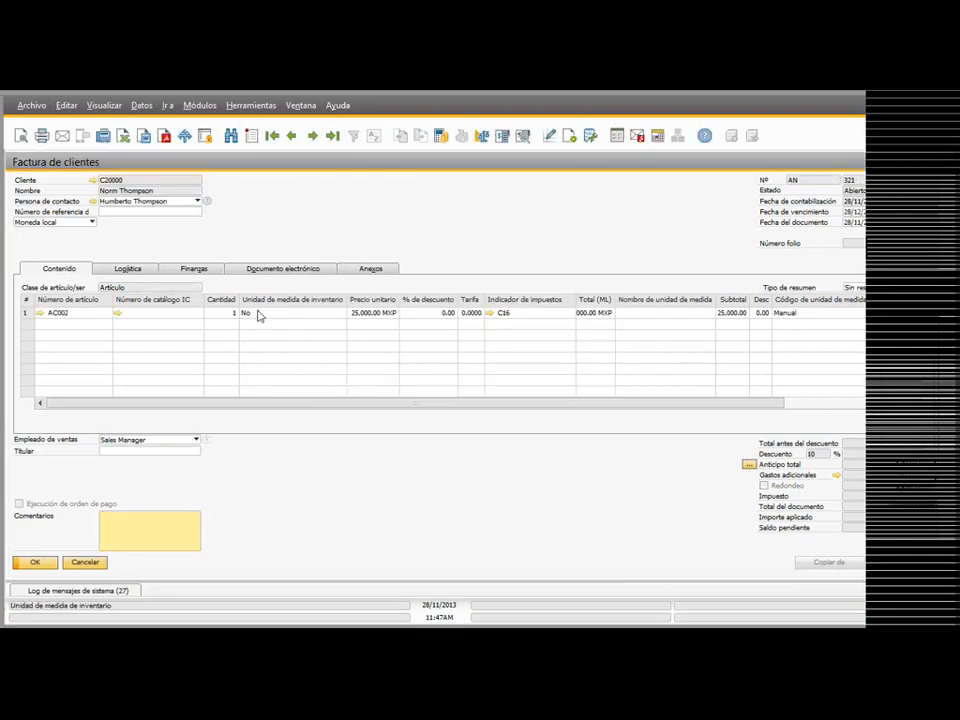
Step: Examine the journal entry linked in the invoice's financial data and close it
click(268, 269)
click(195, 268)
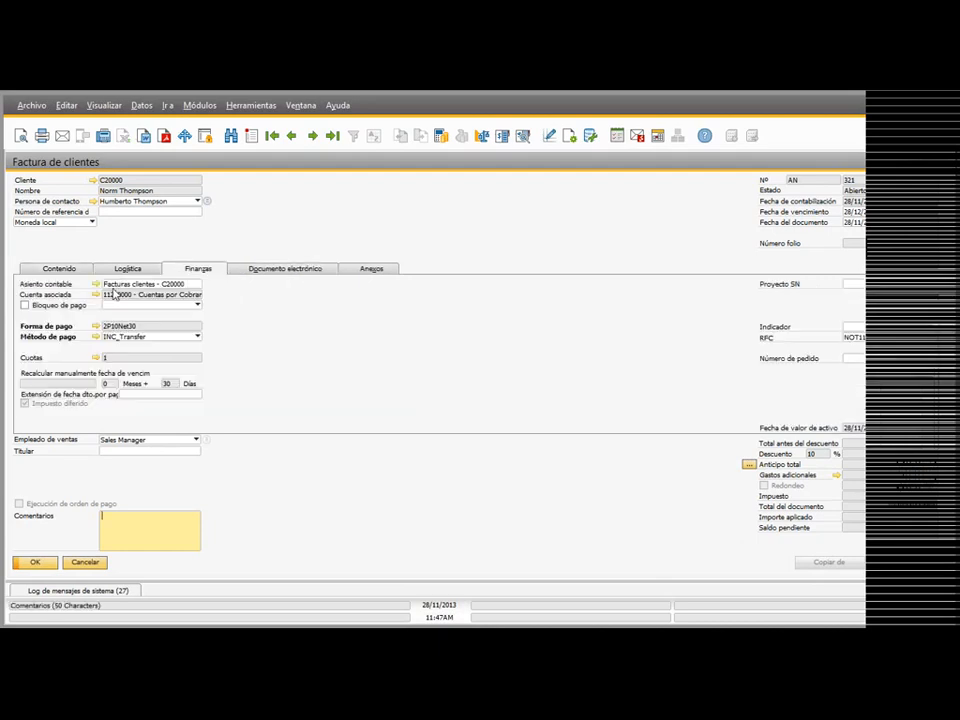
click(98, 284)
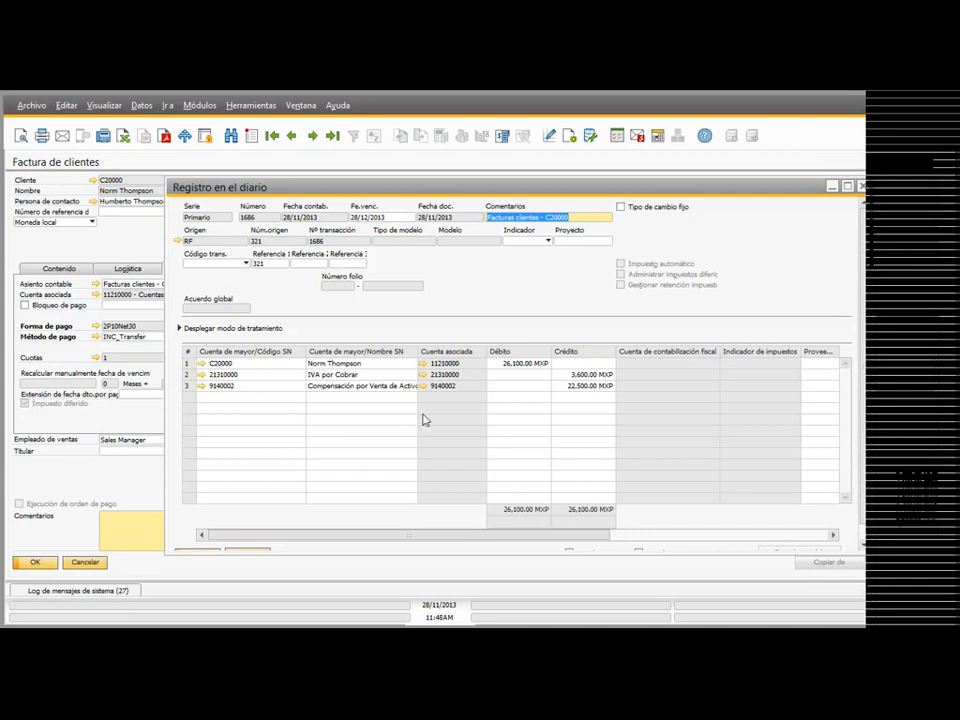
click(863, 187)
Step: Show the invoice's relationship map and open the linked asset retirement document (Baja) maximized
right_click(214, 257)
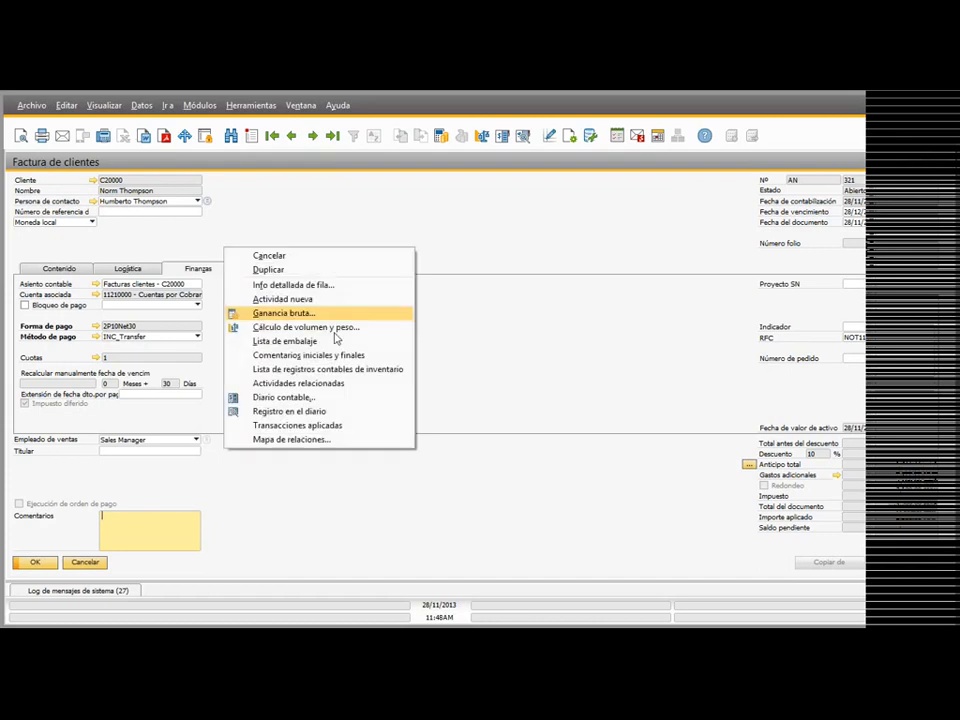
click(316, 440)
click(623, 236)
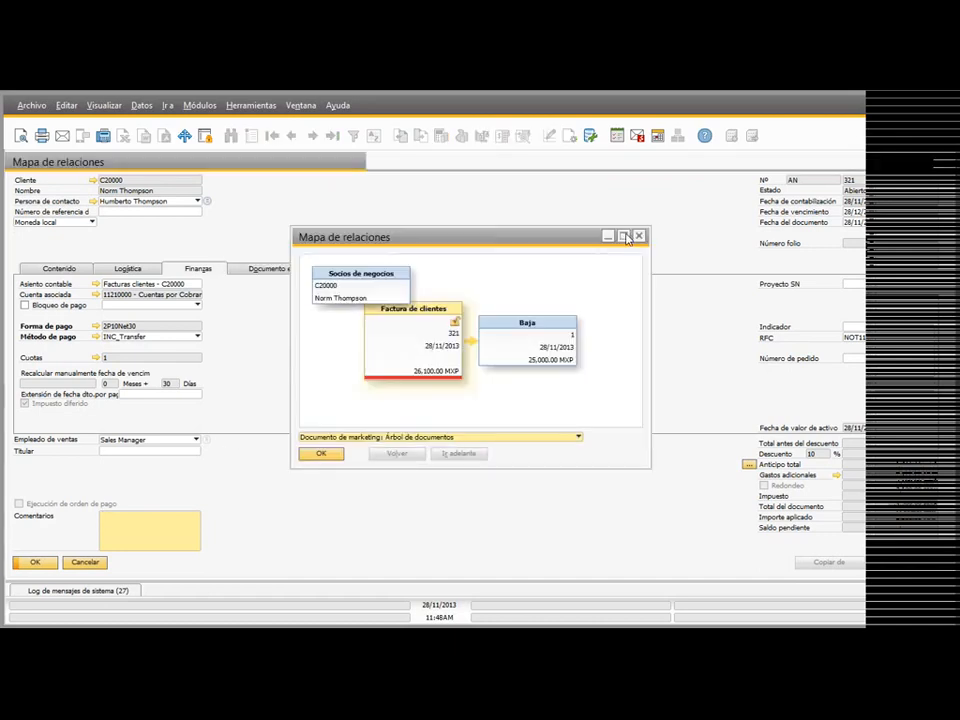
double_click(655, 360)
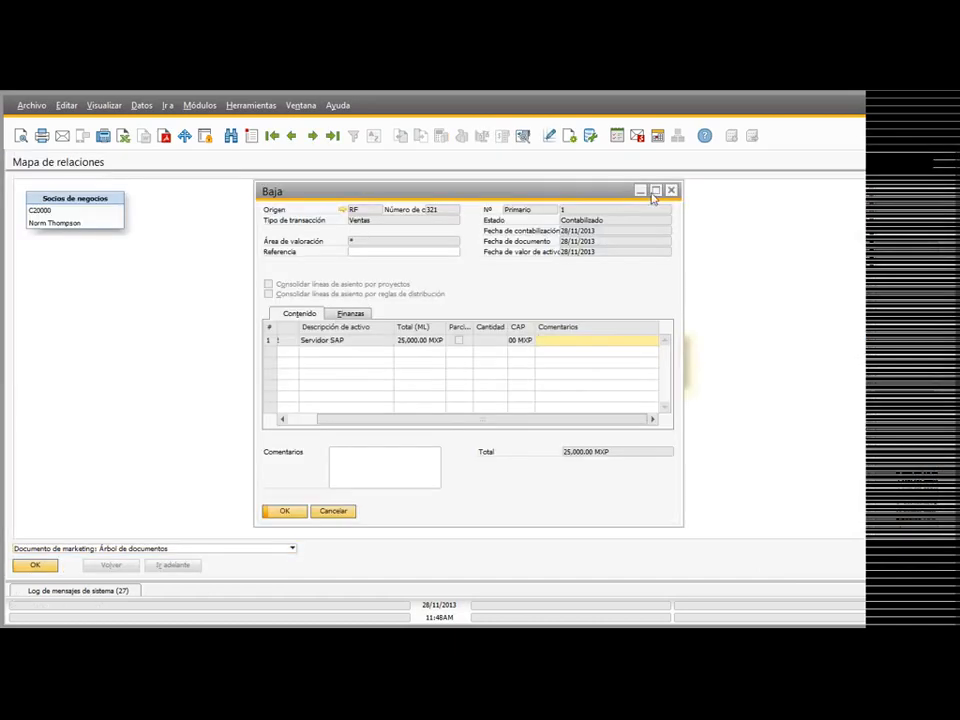
click(656, 189)
Step: Examine the retirement's journal entry for valuation area AV001, then close the retirement and the customer invoice
click(108, 288)
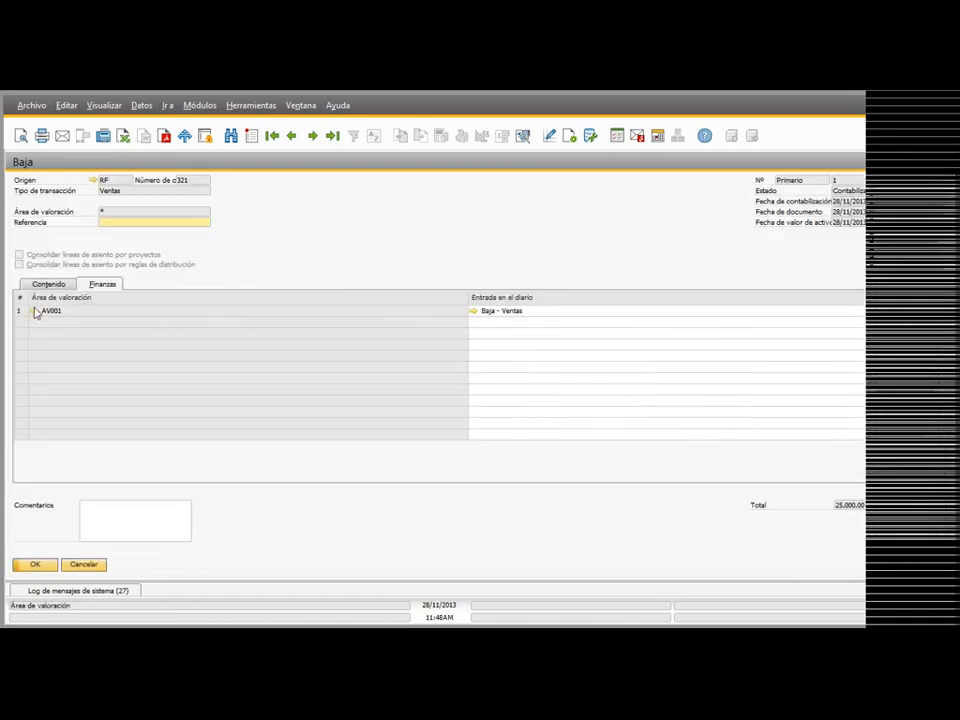
click(474, 312)
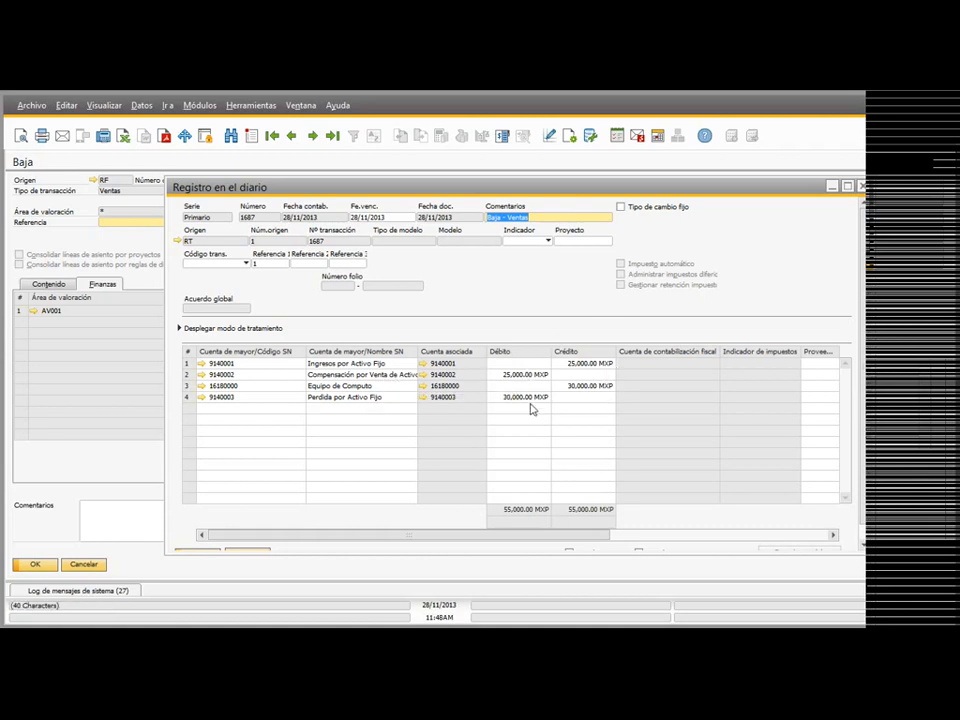
click(861, 186)
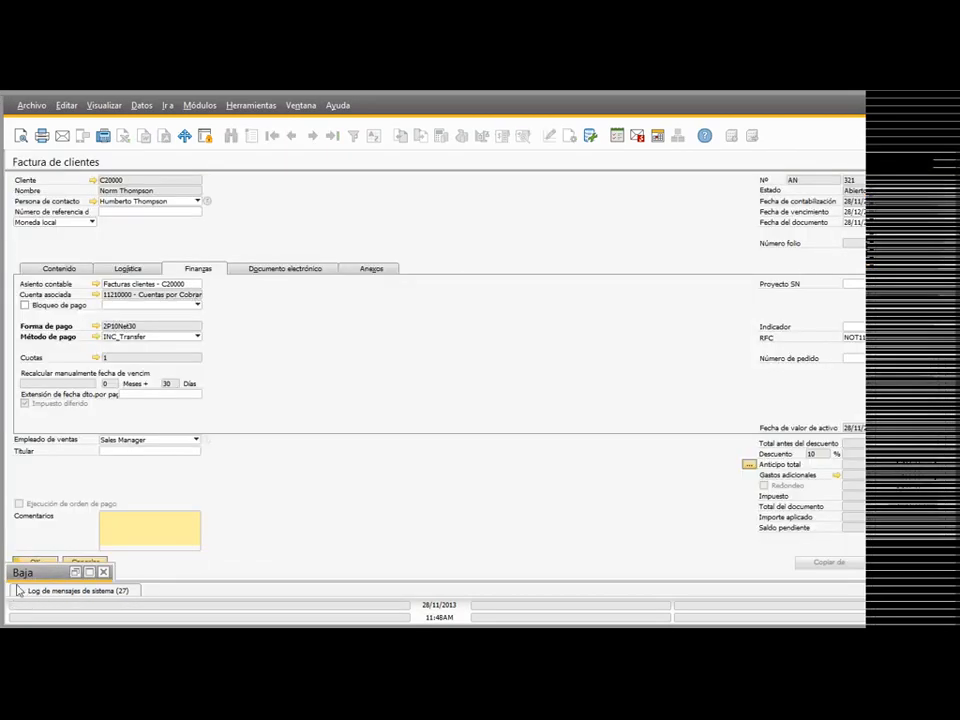
click(103, 572)
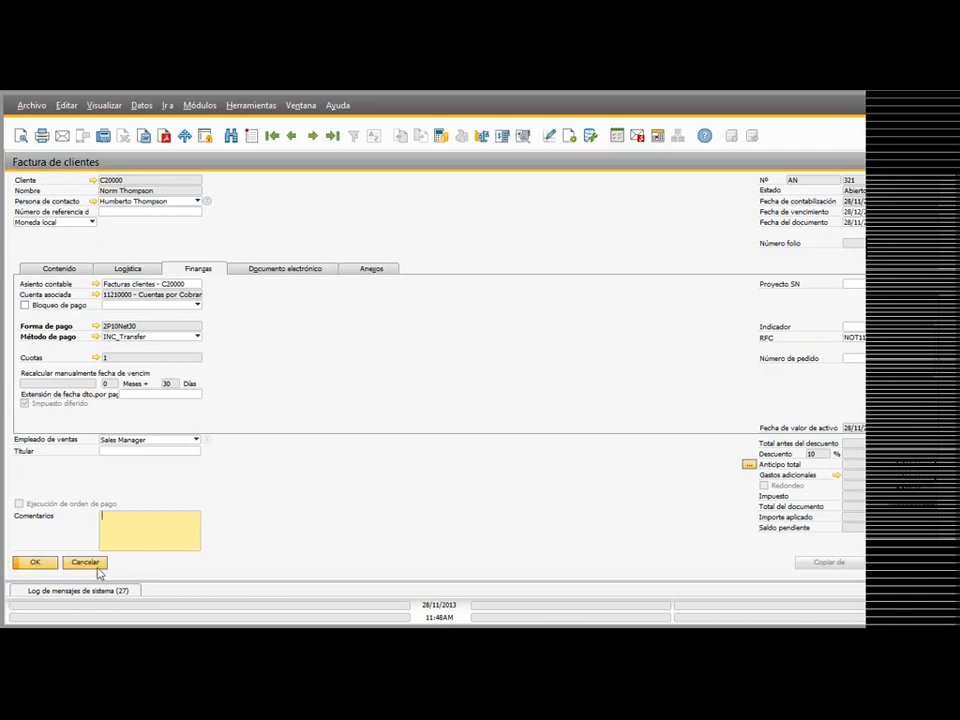
click(92, 564)
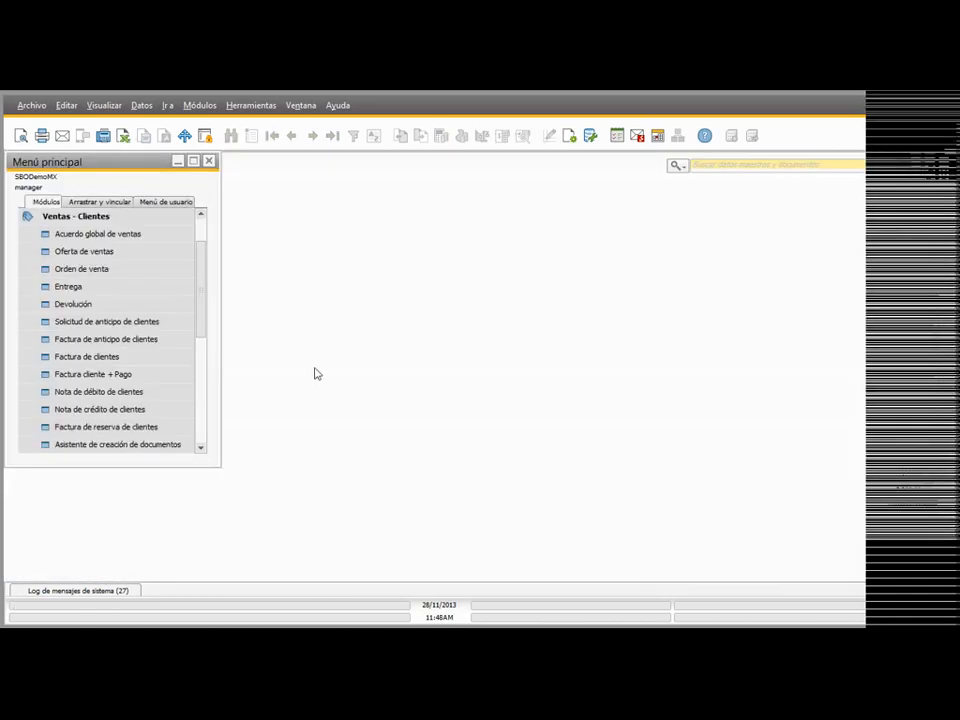
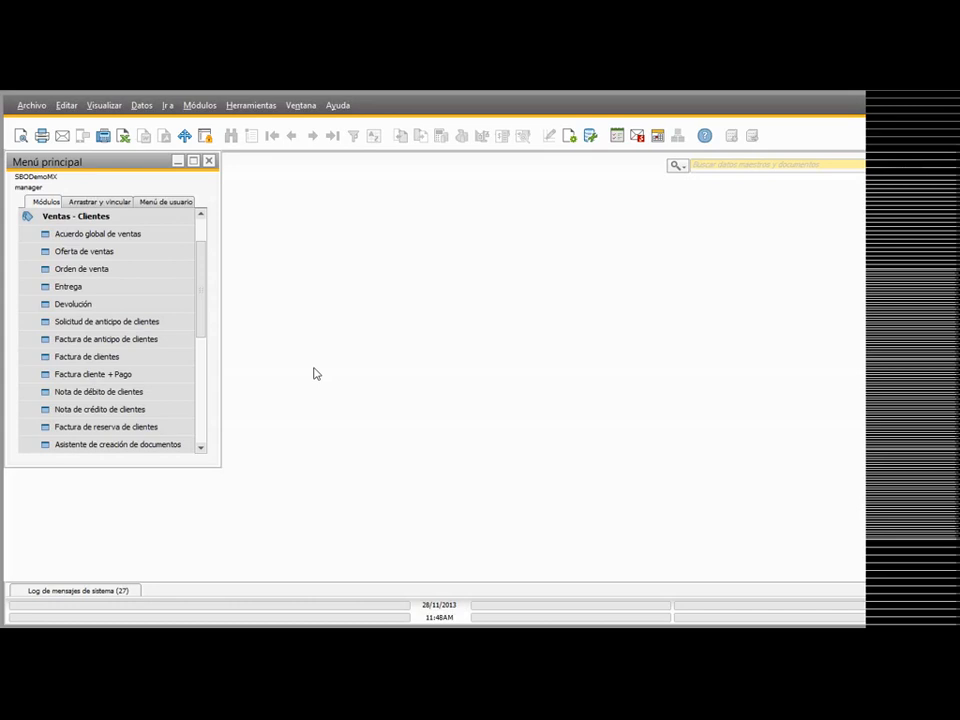
Step: Display the fixed asset reports under Finanzas > Activos fijos and enlarge the main menu window so their full names fit
click(170, 219)
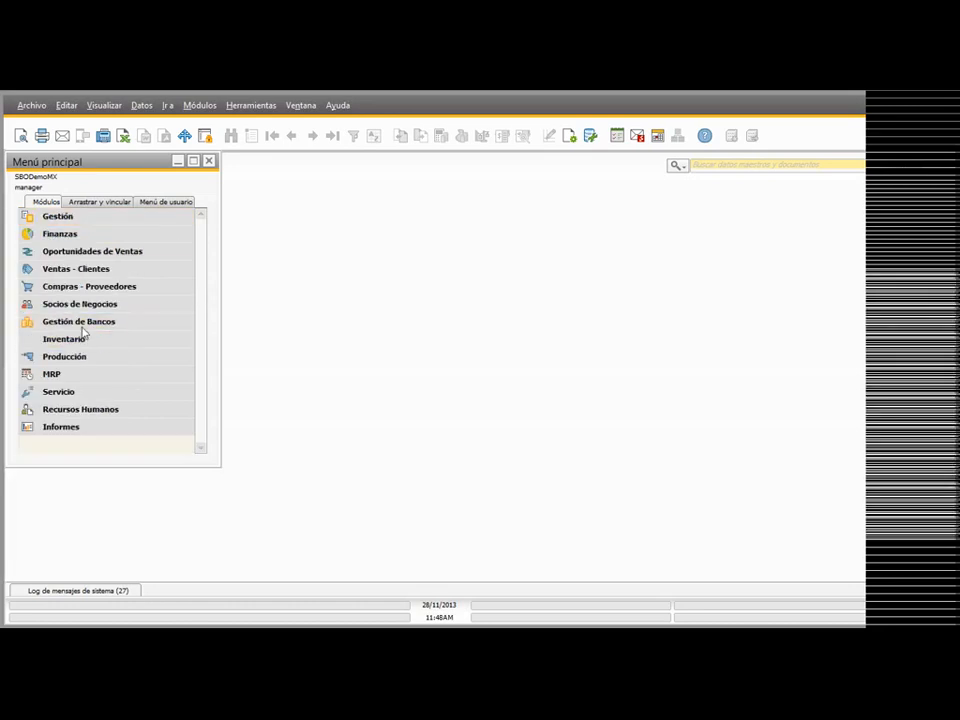
click(62, 236)
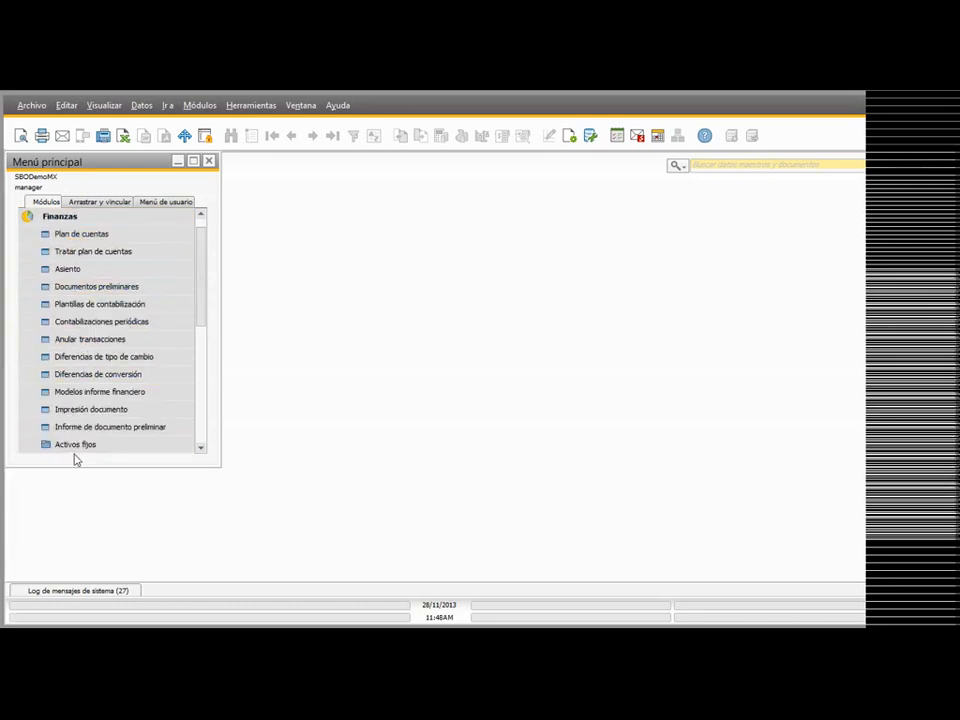
click(75, 440)
scroll(135, 341, down, 1)
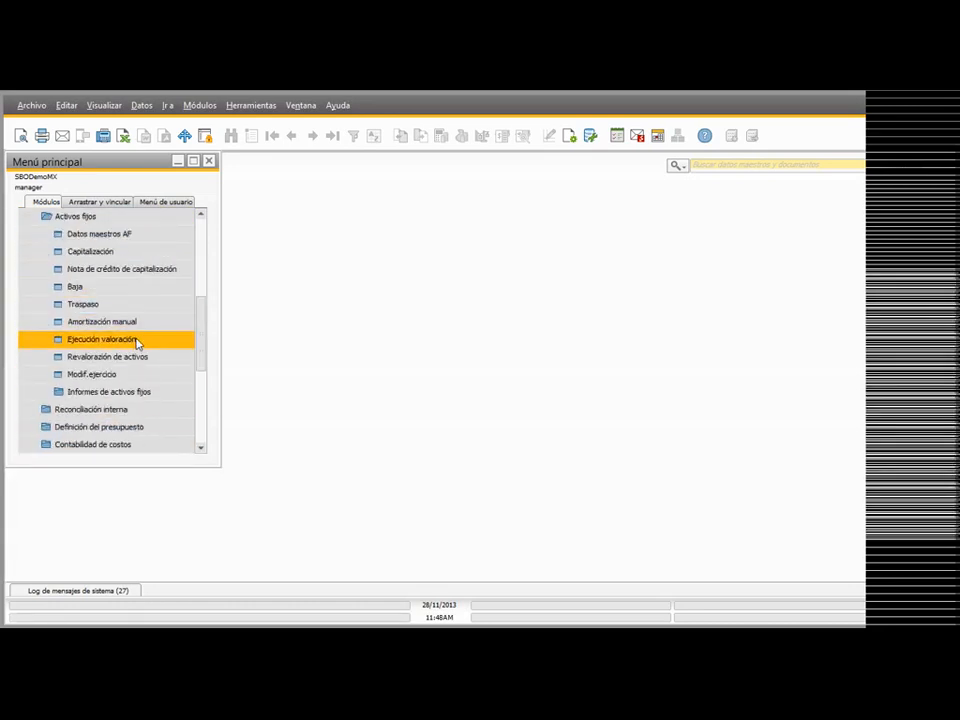
scroll(140, 356, up, 1)
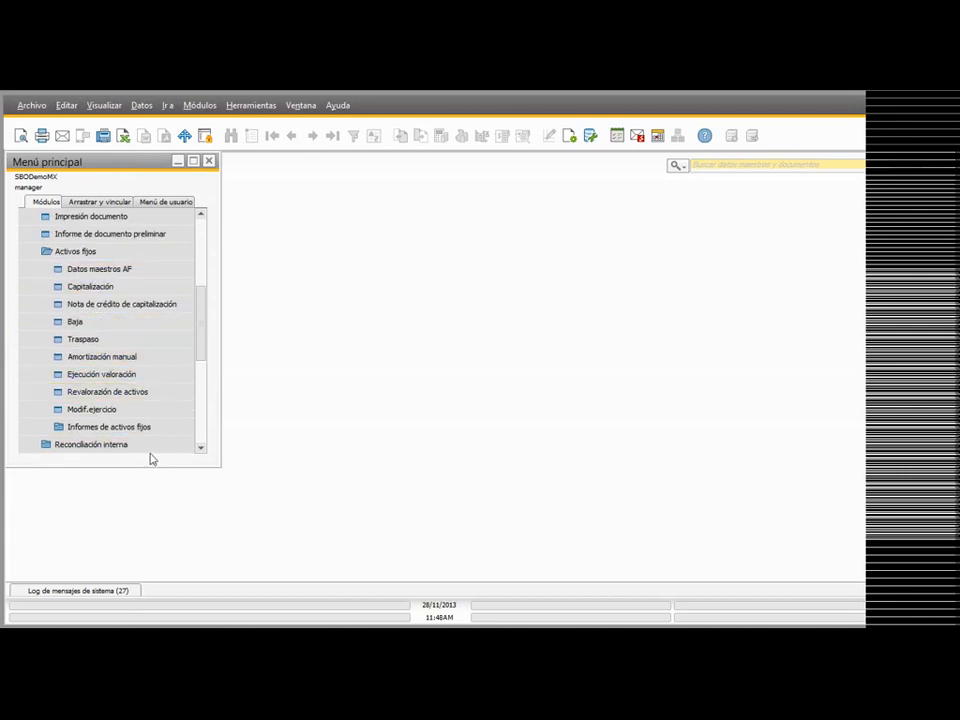
click(73, 430)
scroll(90, 407, down, 3)
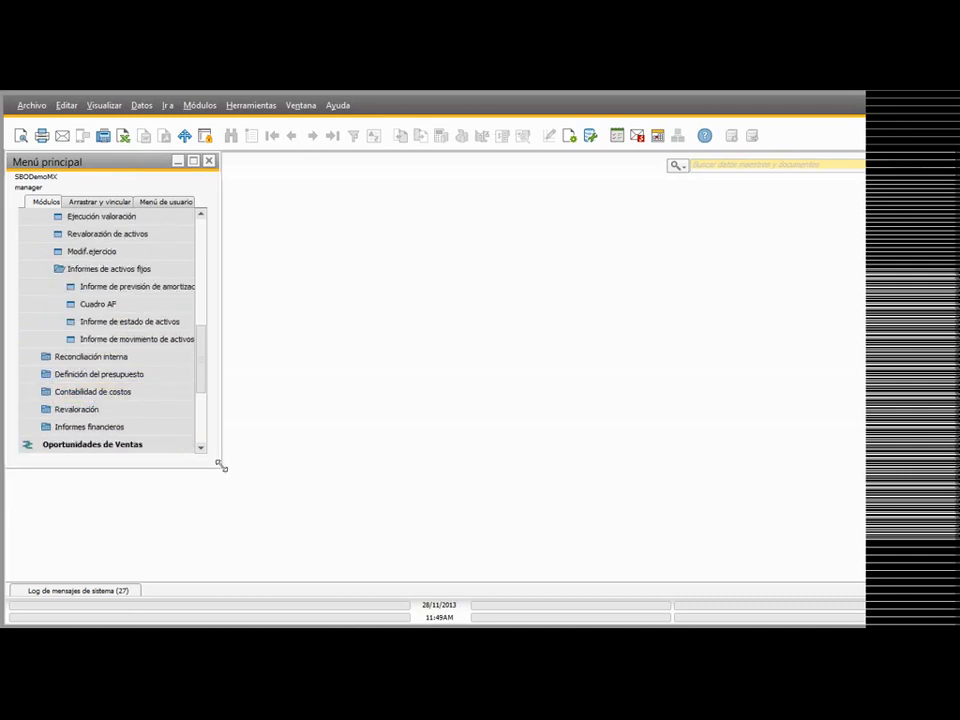
drag(221, 465, 269, 509)
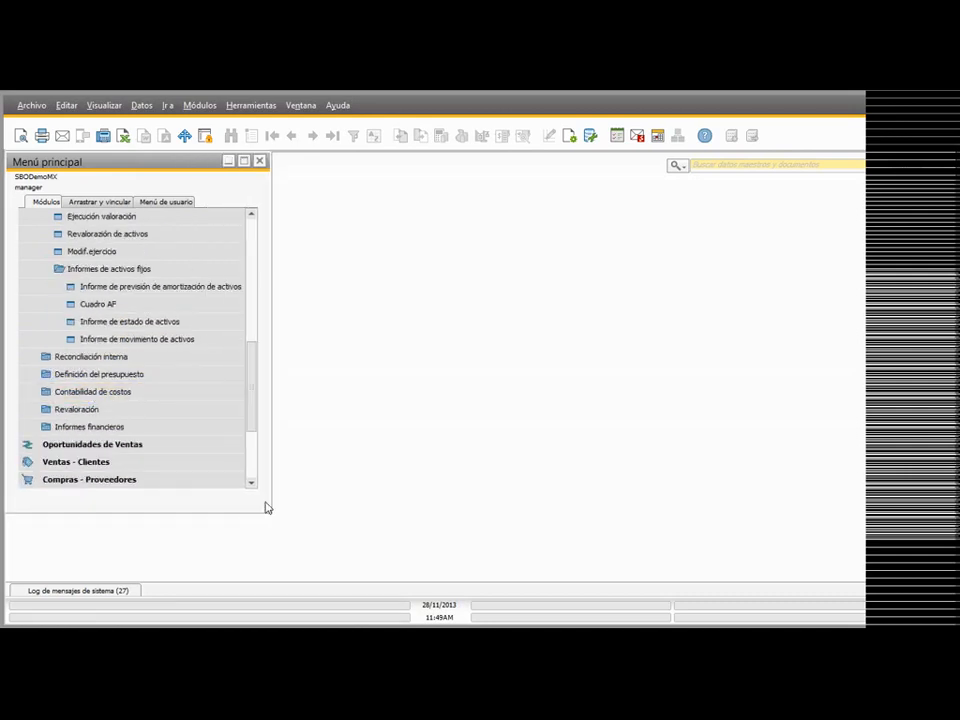
Step: Generate the asset depreciation forecast report for valuation area AV001 from 01/01/2013 to 31/12/2013, without summarizing the results
click(130, 287)
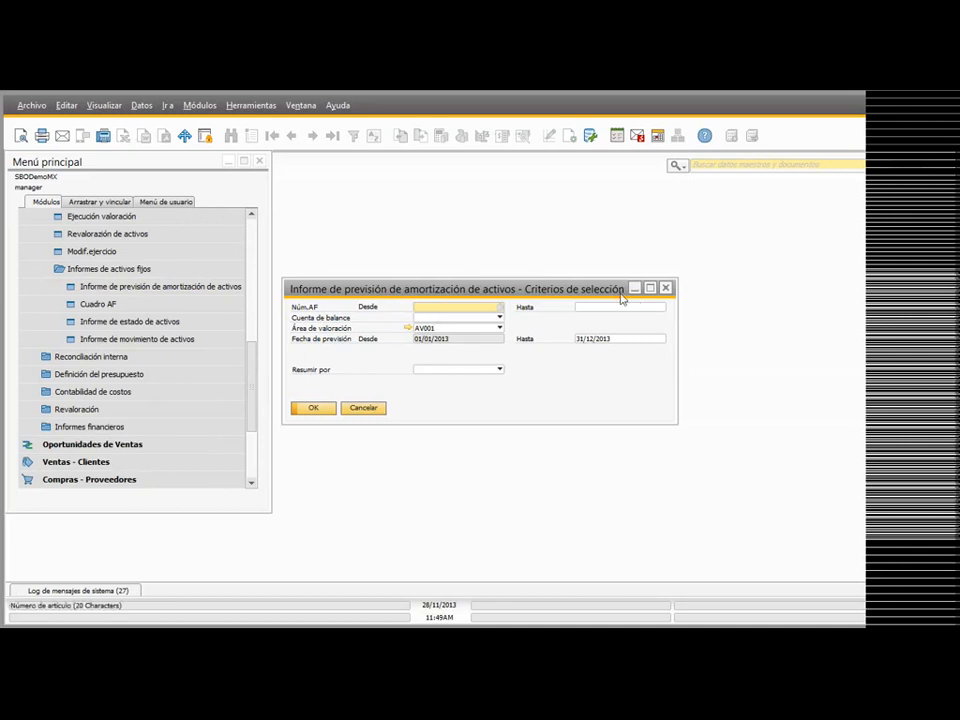
click(446, 318)
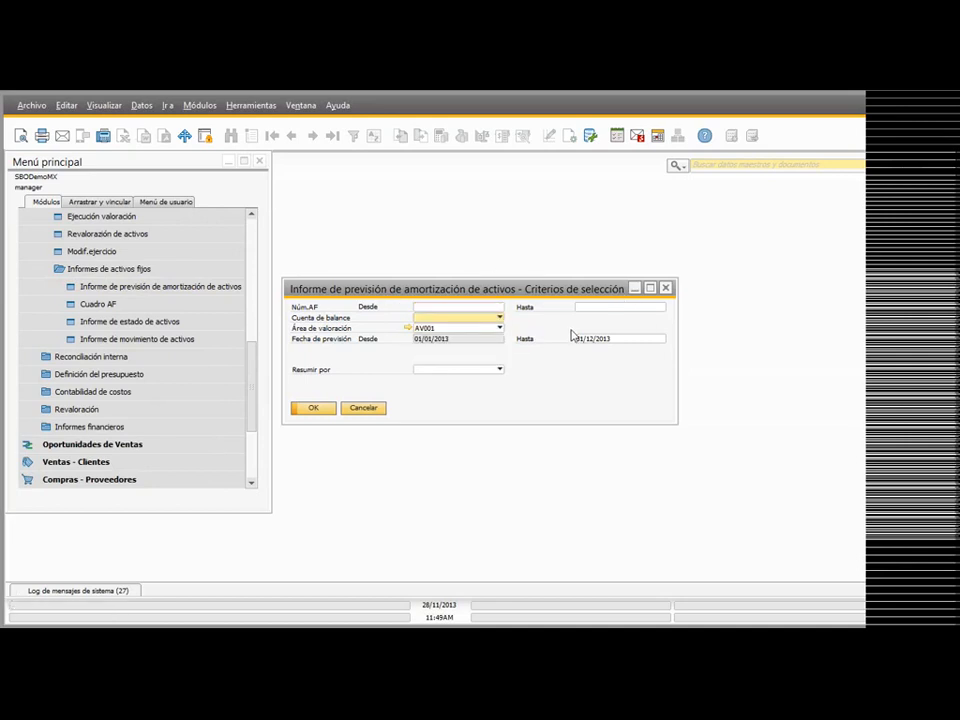
click(436, 330)
click(615, 323)
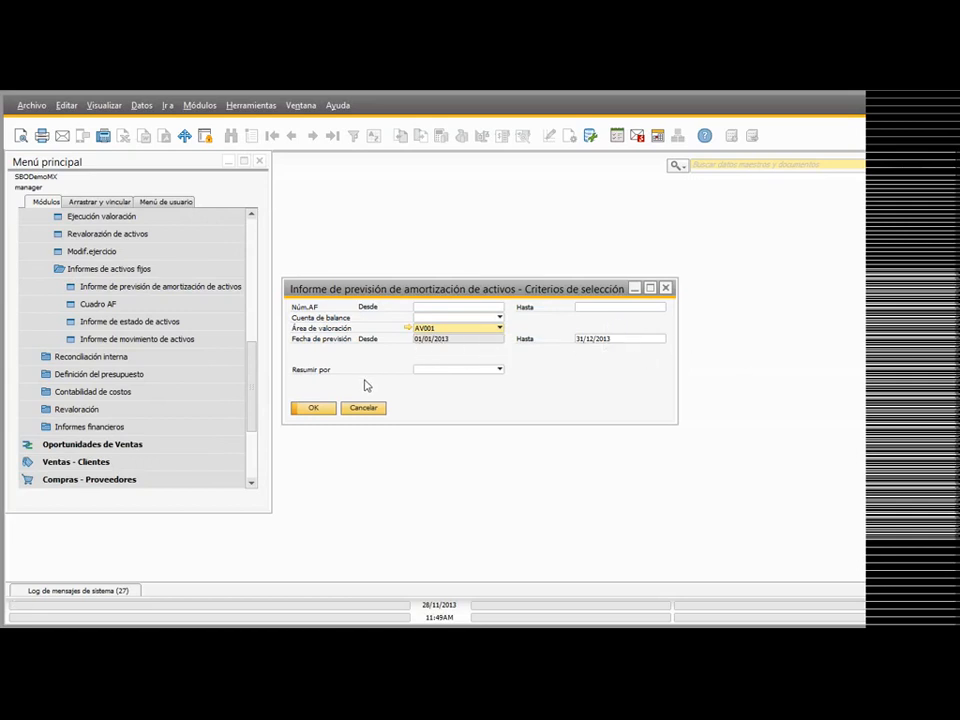
click(500, 369)
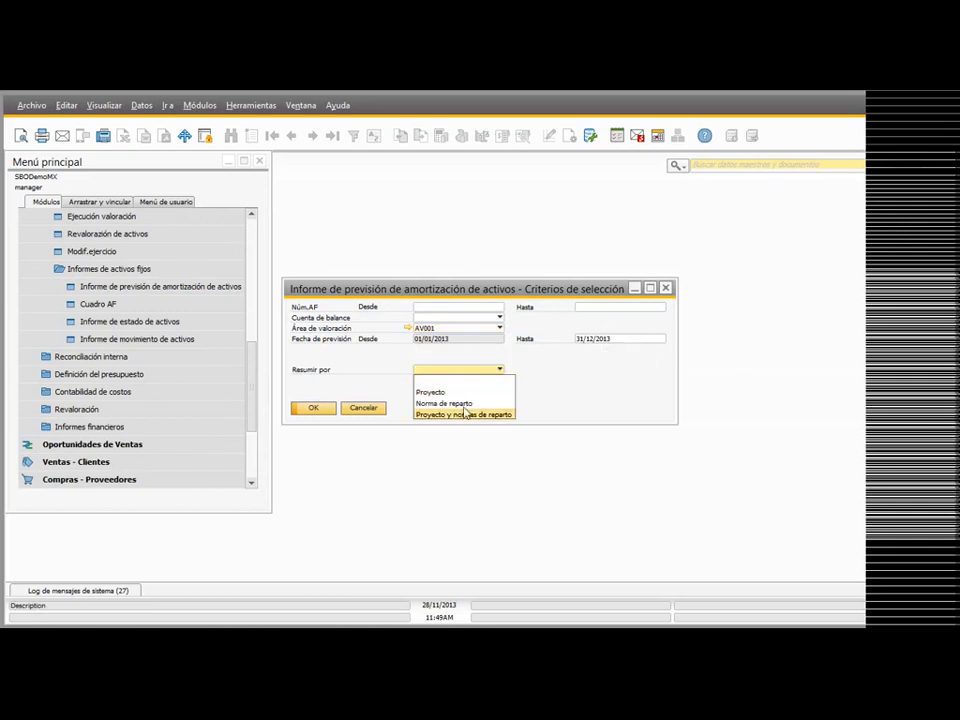
click(560, 381)
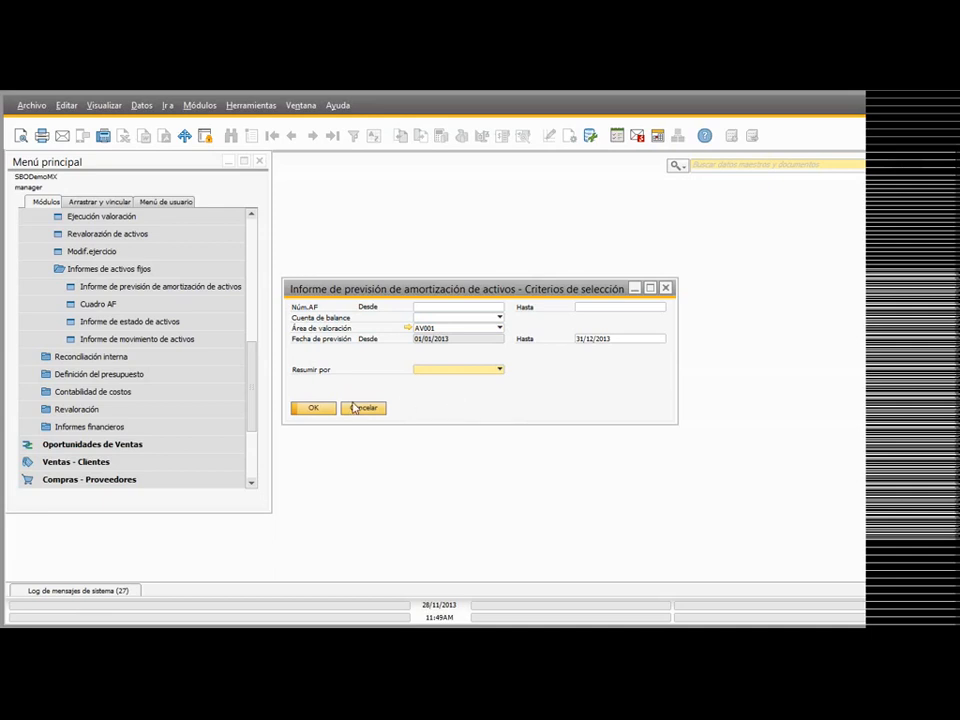
click(316, 409)
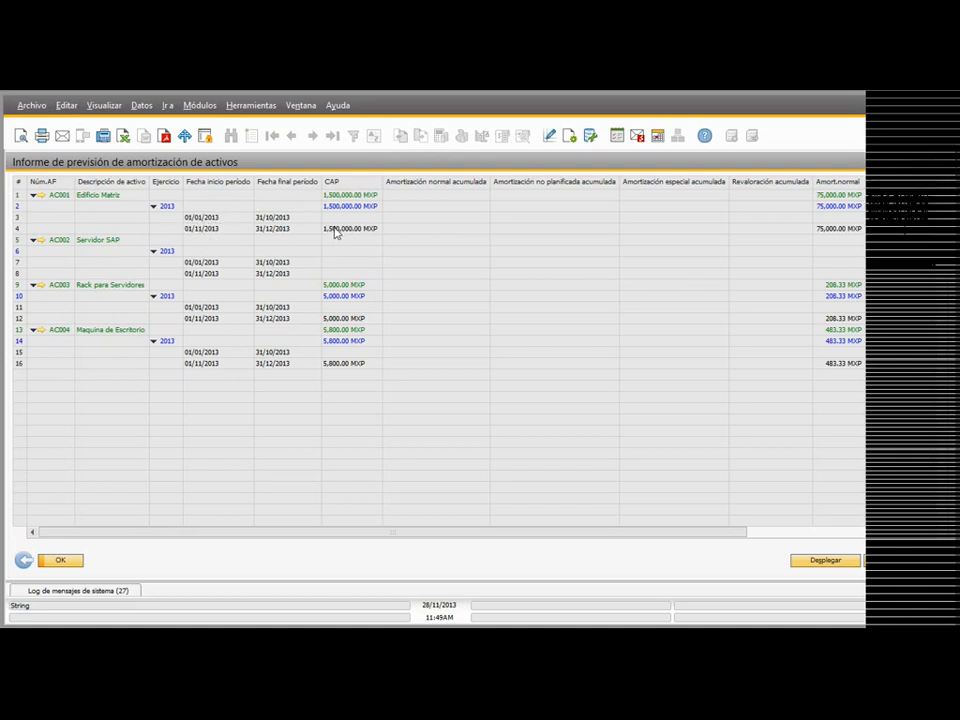
Step: Examine the acquisition cost, normal depreciation and net book value columns of the depreciation forecast for each asset, then close the report
drag(450, 537, 544, 534)
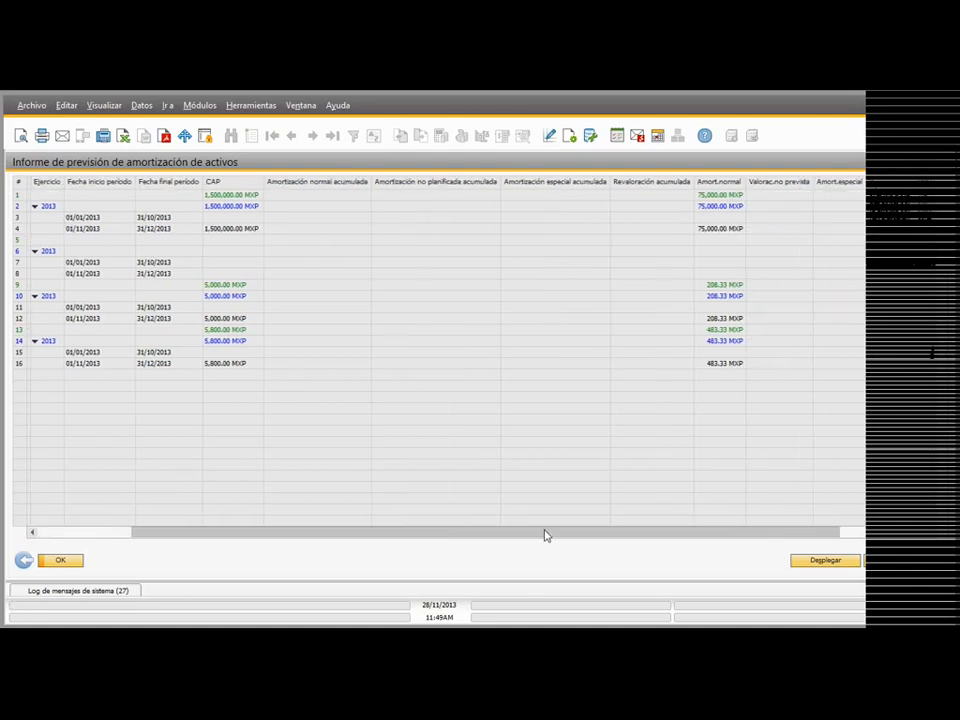
click(834, 534)
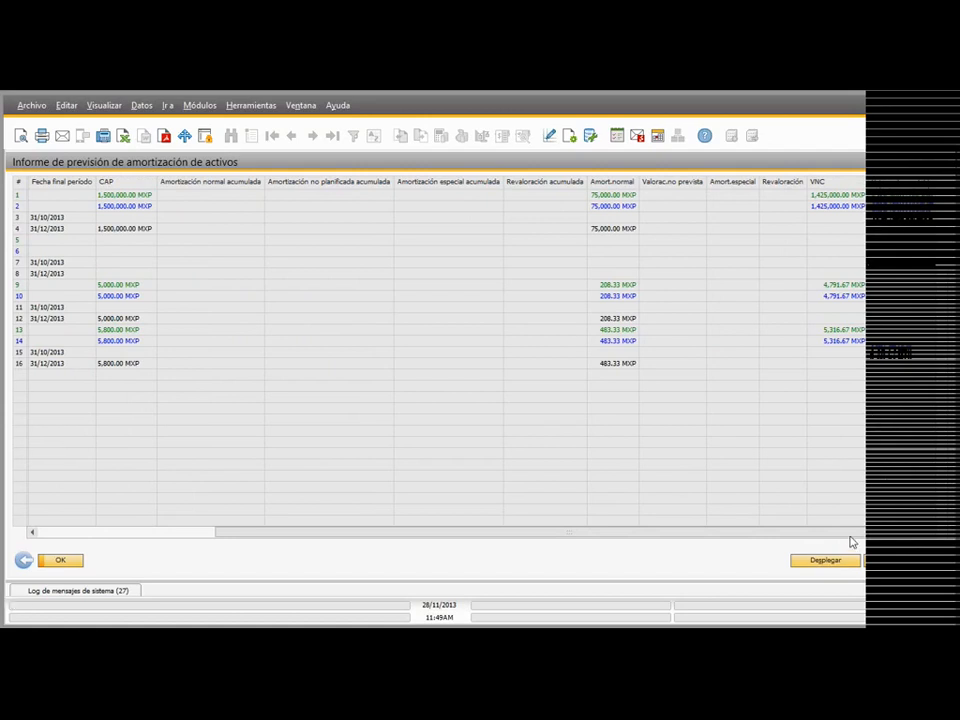
drag(722, 532, 546, 531)
click(322, 273)
click(275, 296)
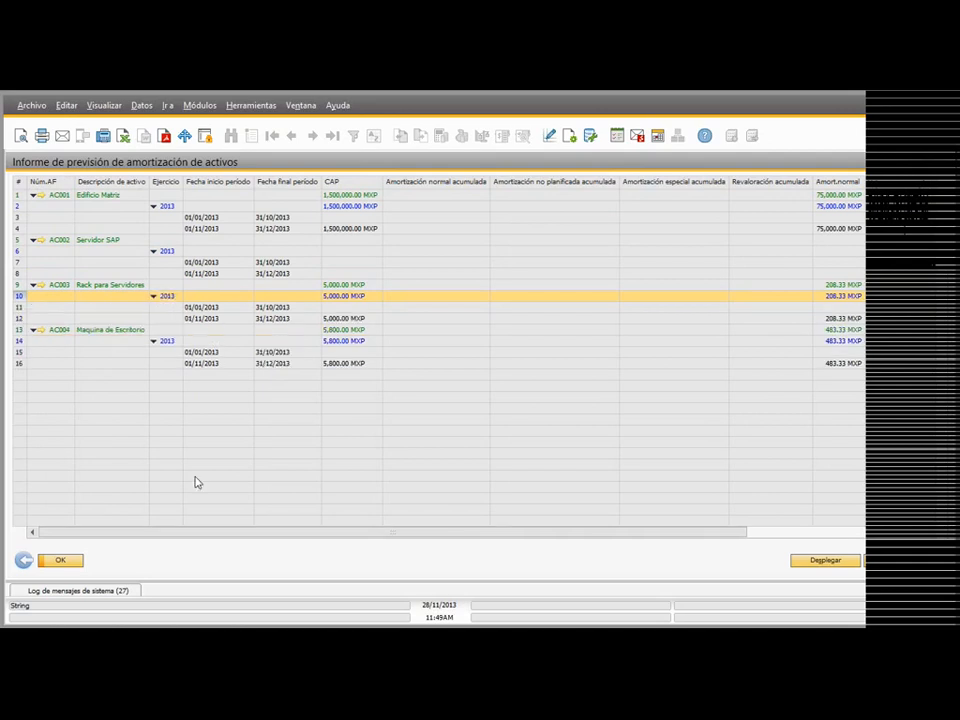
click(24, 562)
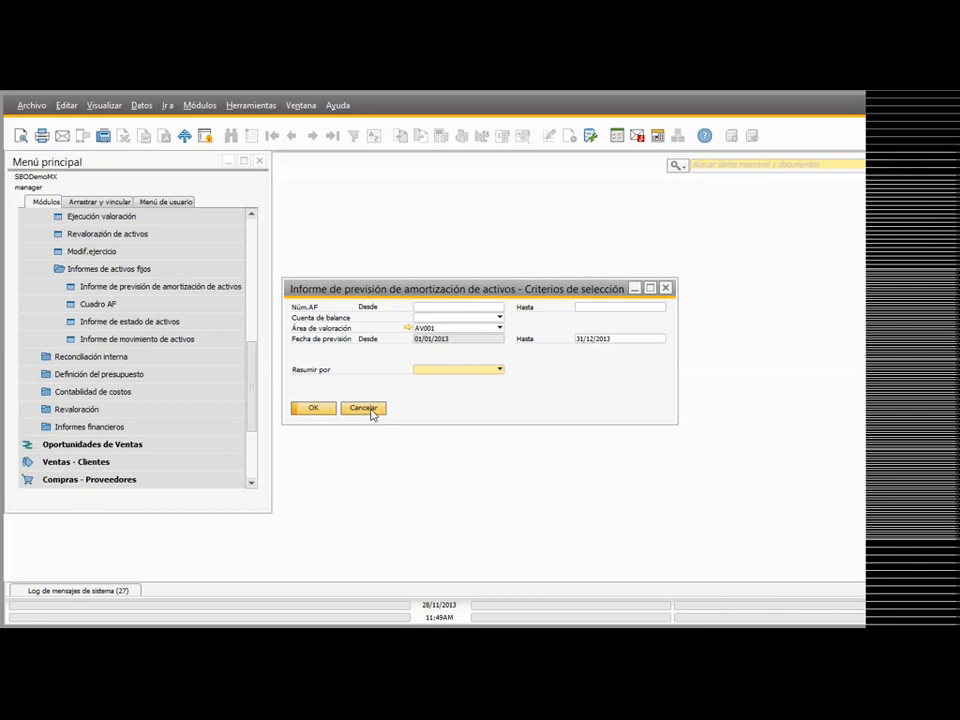
click(371, 409)
Step: Generate the Cuadro AF report for valuation area AV001 and period 2013, leaving the asset class and balance sheet account filters empty
click(150, 298)
key(Tab)
click(470, 319)
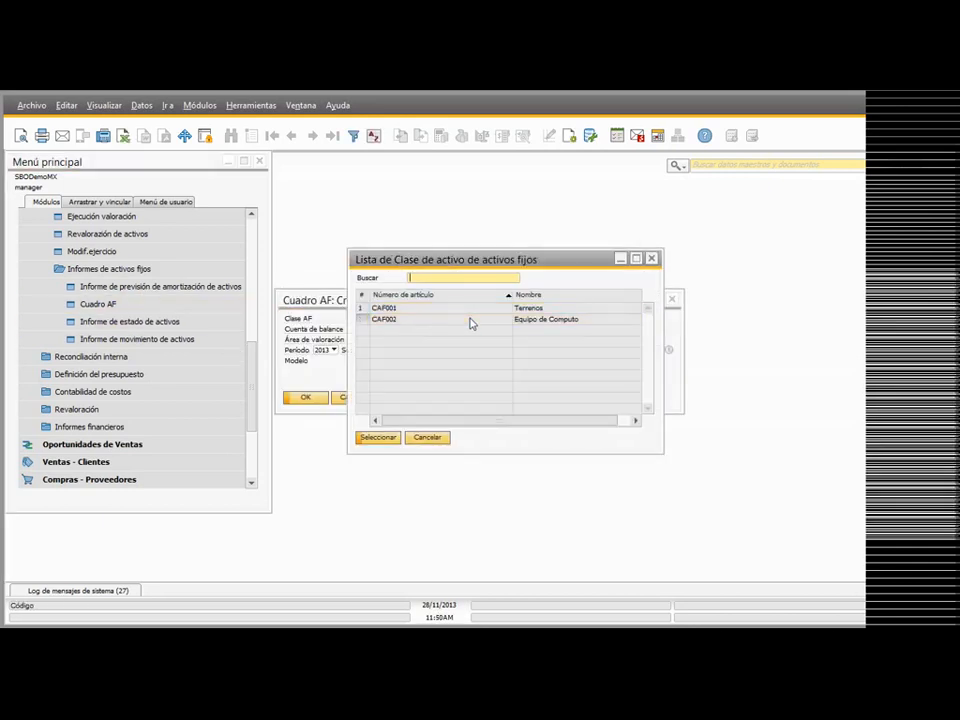
double_click(470, 321)
key(Delete)
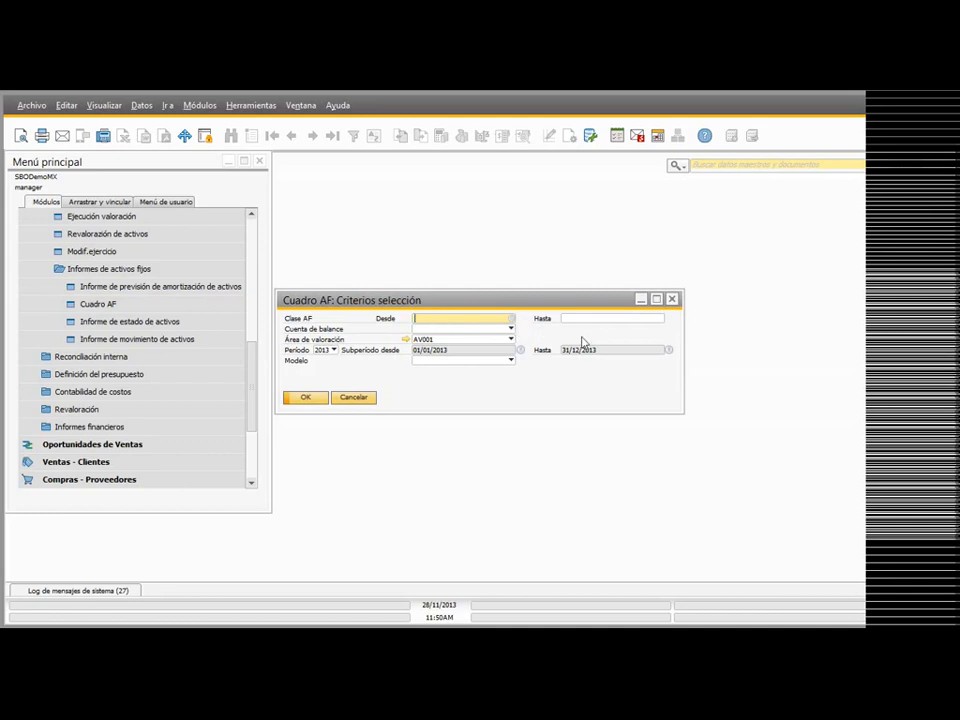
click(448, 329)
click(578, 390)
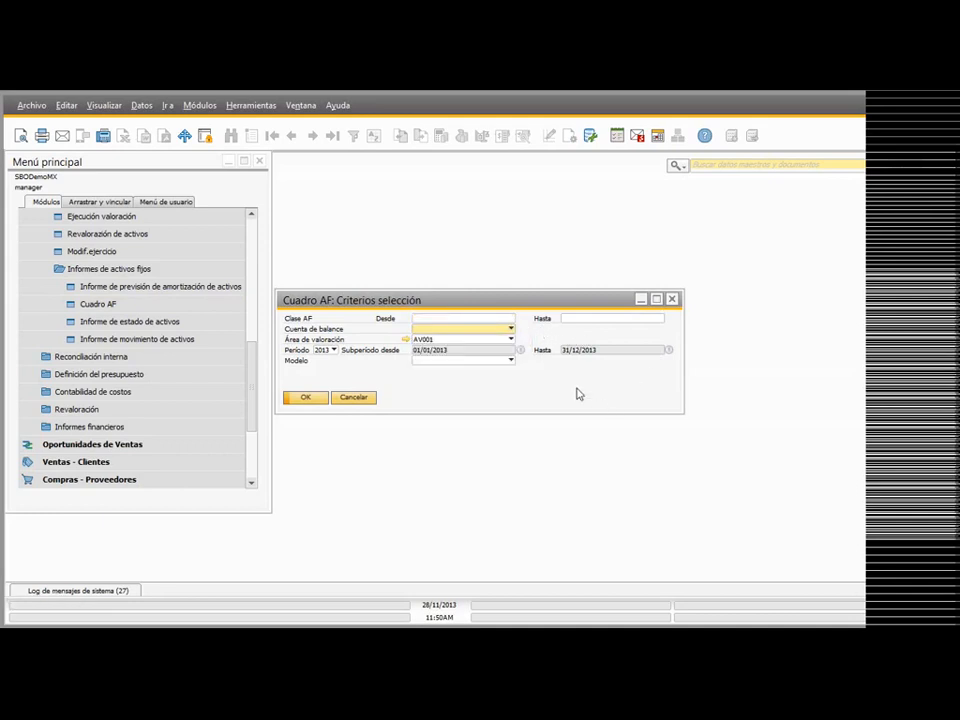
click(306, 397)
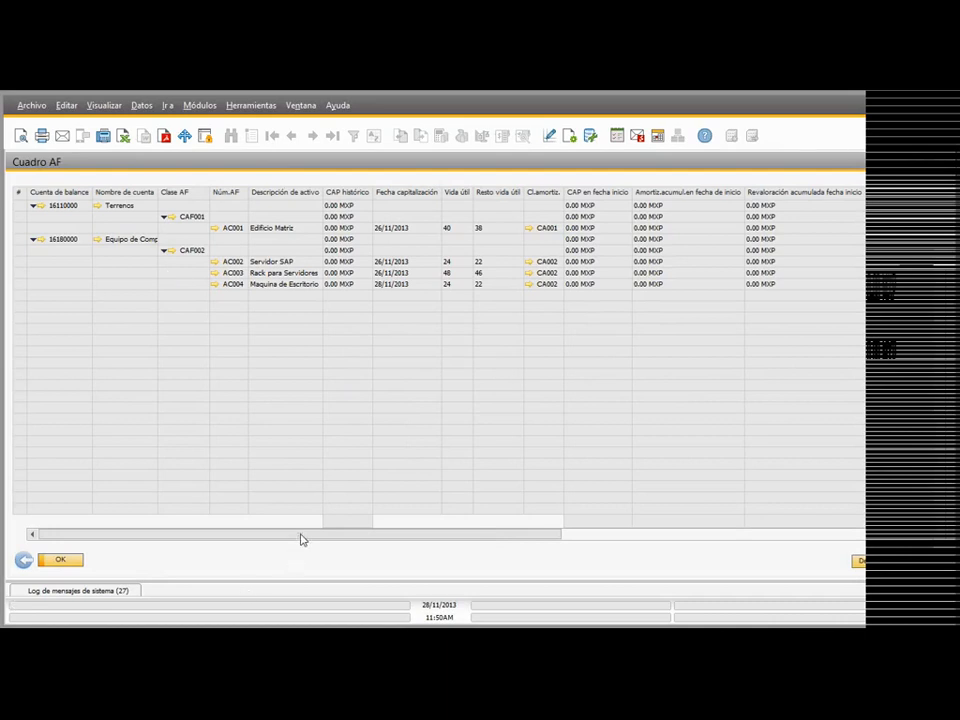
Step: Widen the CAP en fecha de fin and VNC en fecha de fin columns in the Cuadro AF report
drag(302, 538, 665, 546)
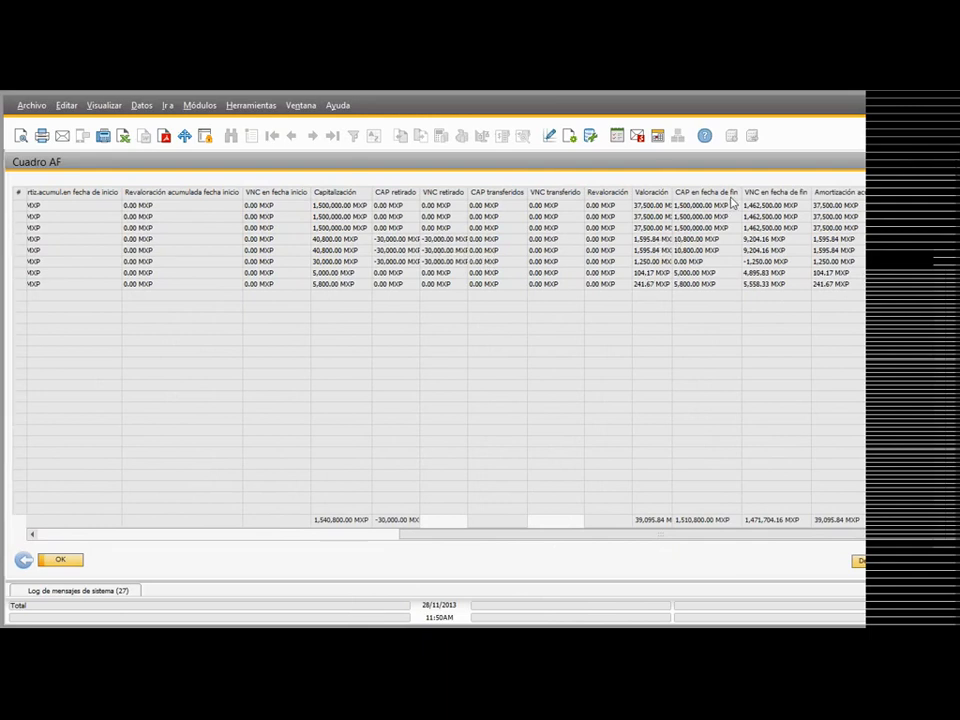
drag(741, 196, 765, 196)
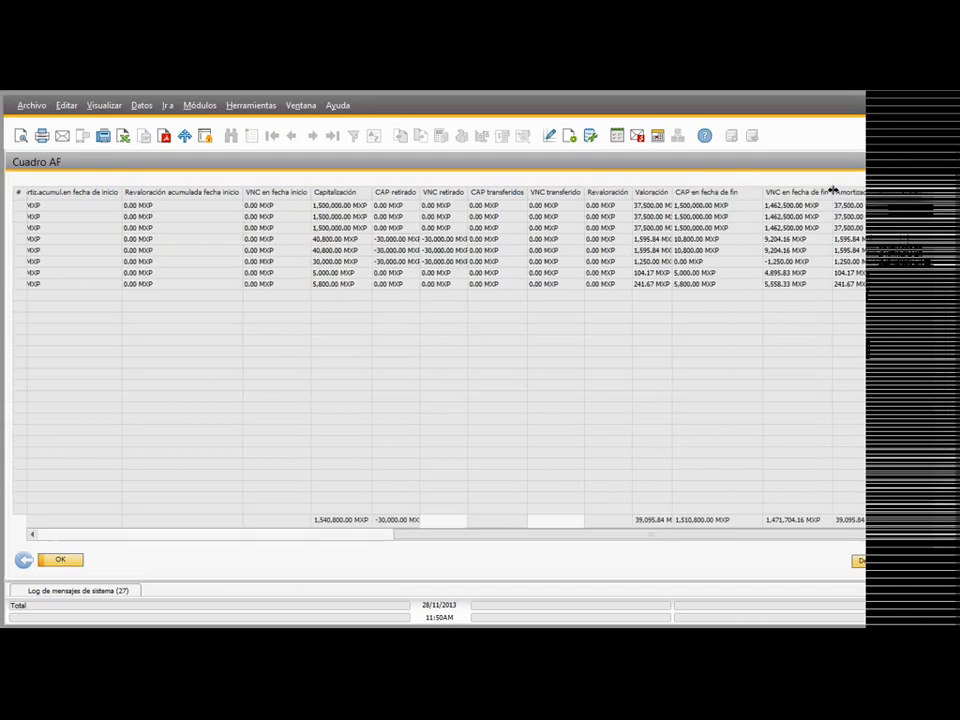
drag(831, 196, 837, 196)
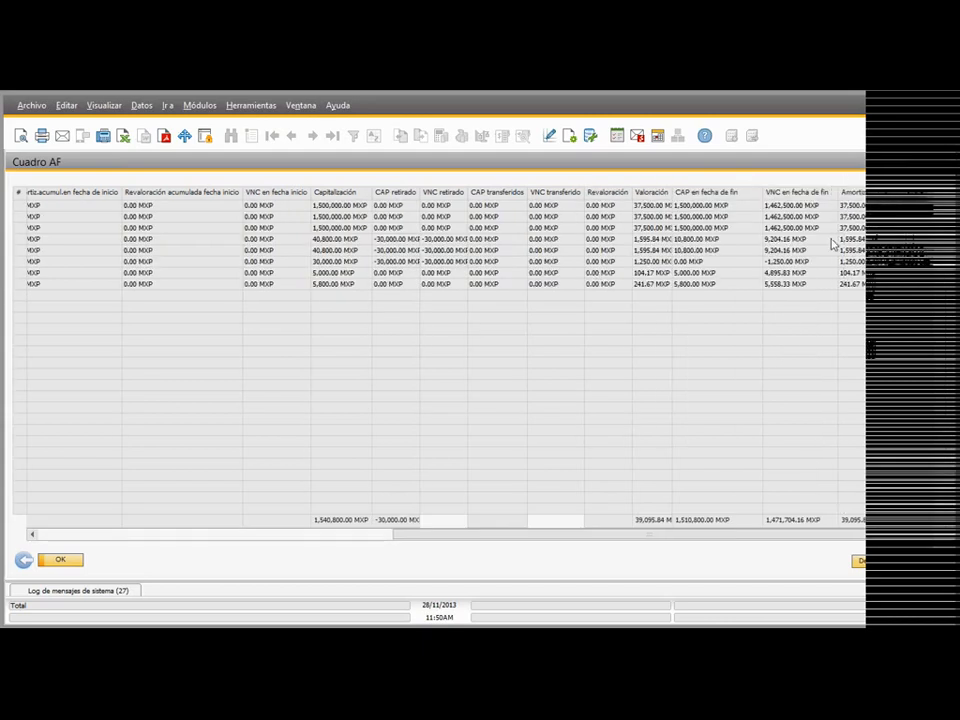
Step: Examine the capitalization dates, useful life and remaining life of the assets, particularly AC004, then close the Cuadro AF report
drag(423, 535, 89, 531)
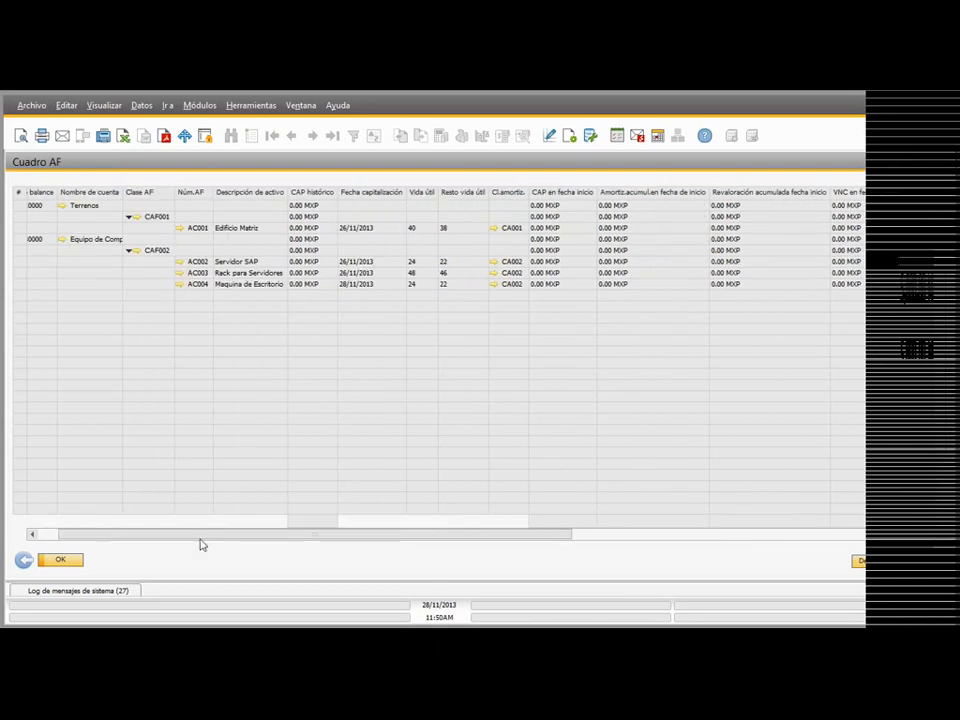
drag(251, 534, 226, 532)
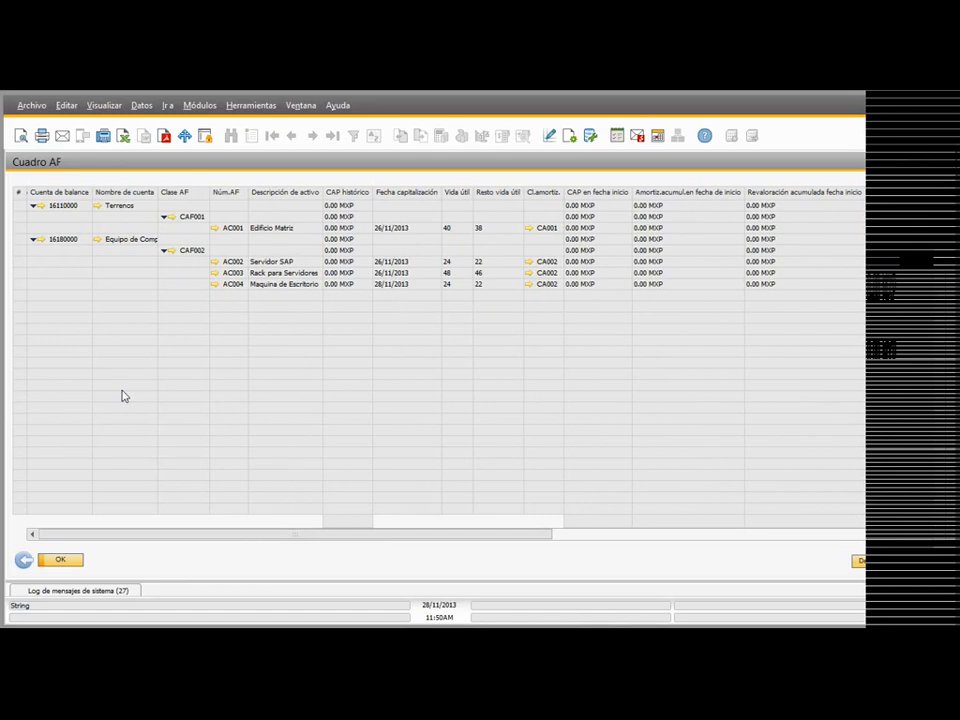
click(347, 287)
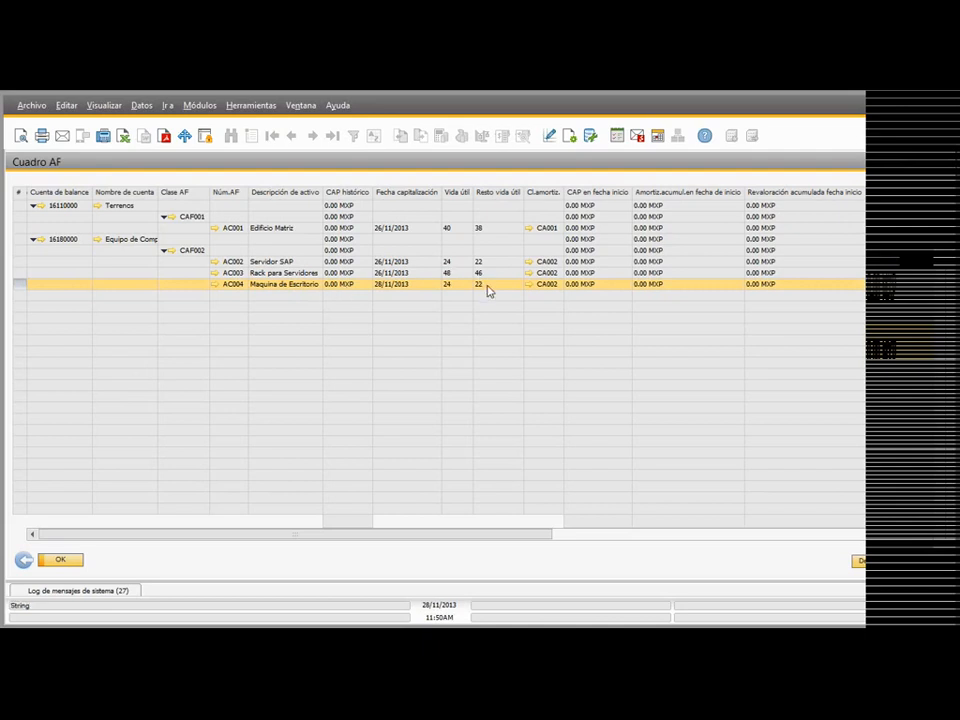
drag(517, 542, 2, 94)
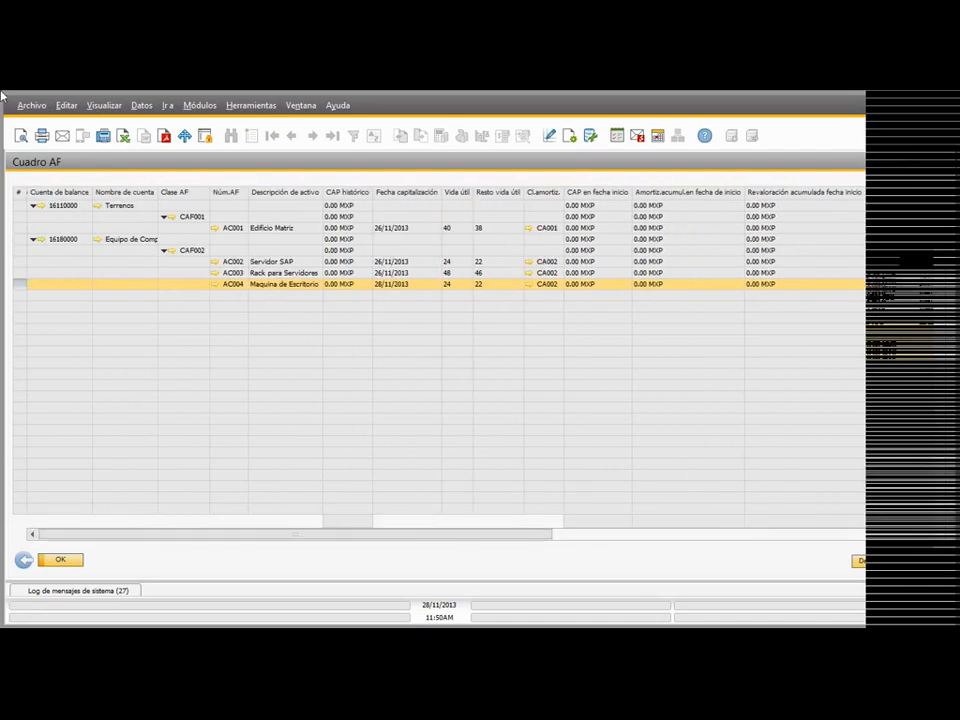
click(22, 562)
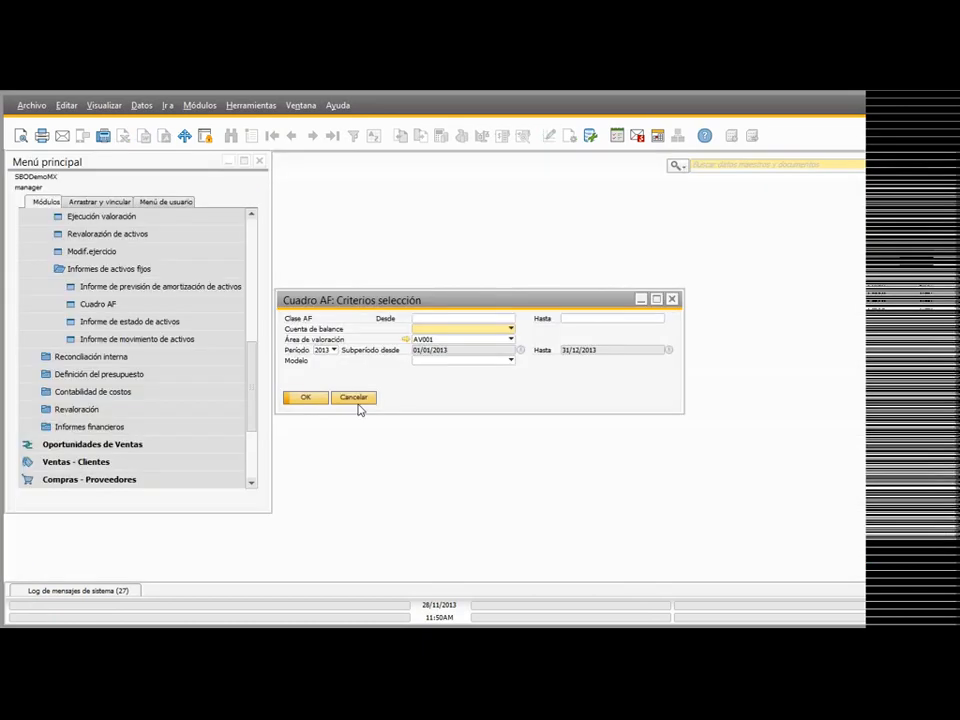
click(355, 398)
Step: Generate the asset status report for 2013 with new, active and inactive assets included, examine each asset's status, and close it
click(167, 321)
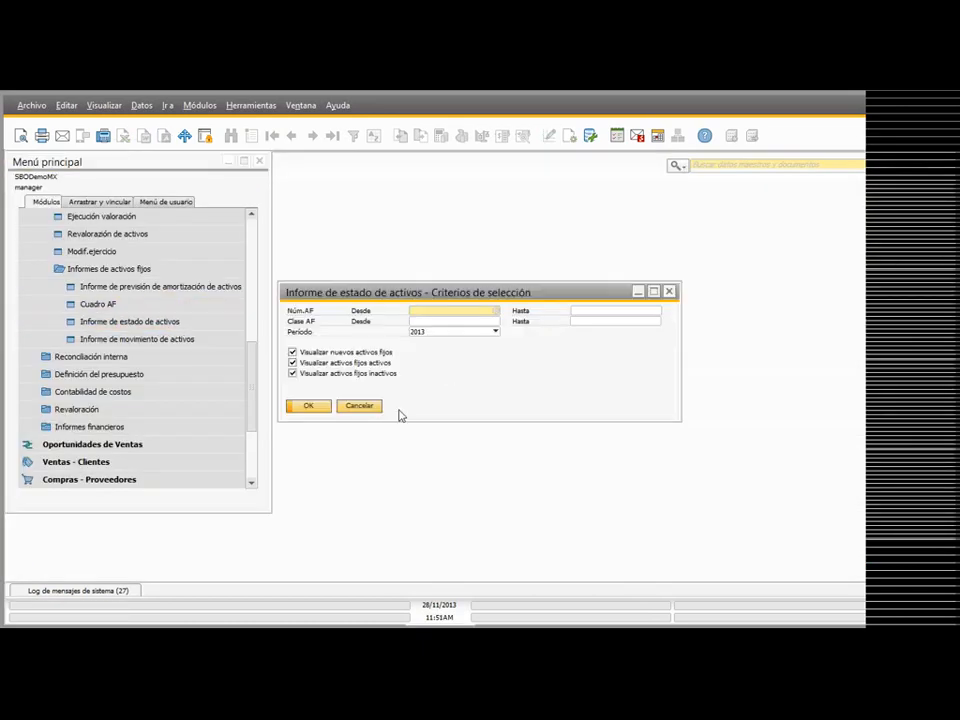
click(311, 406)
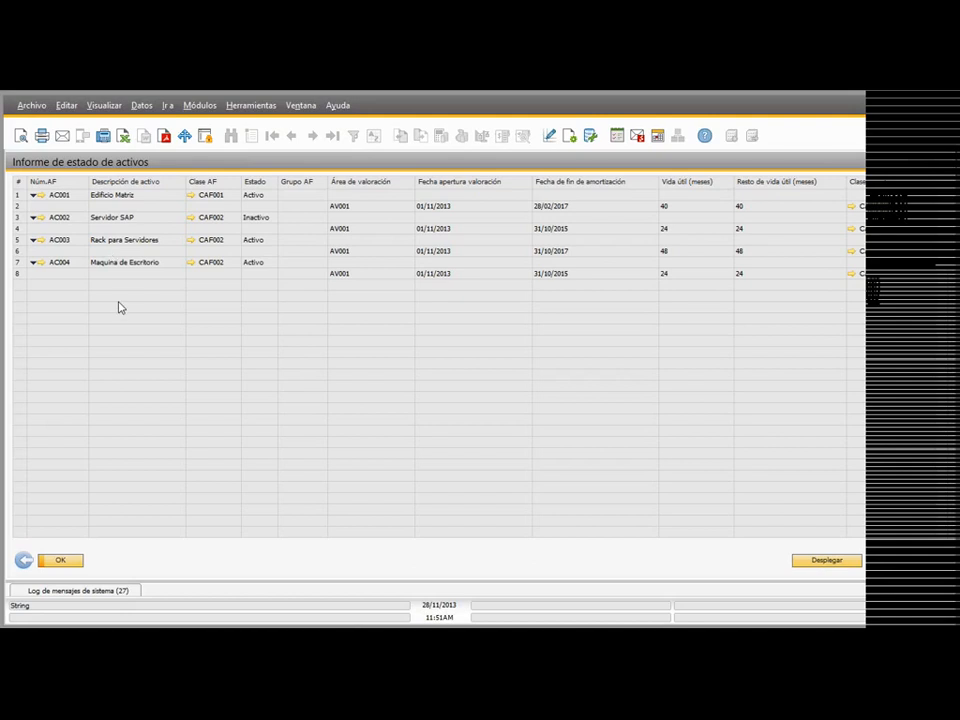
click(23, 560)
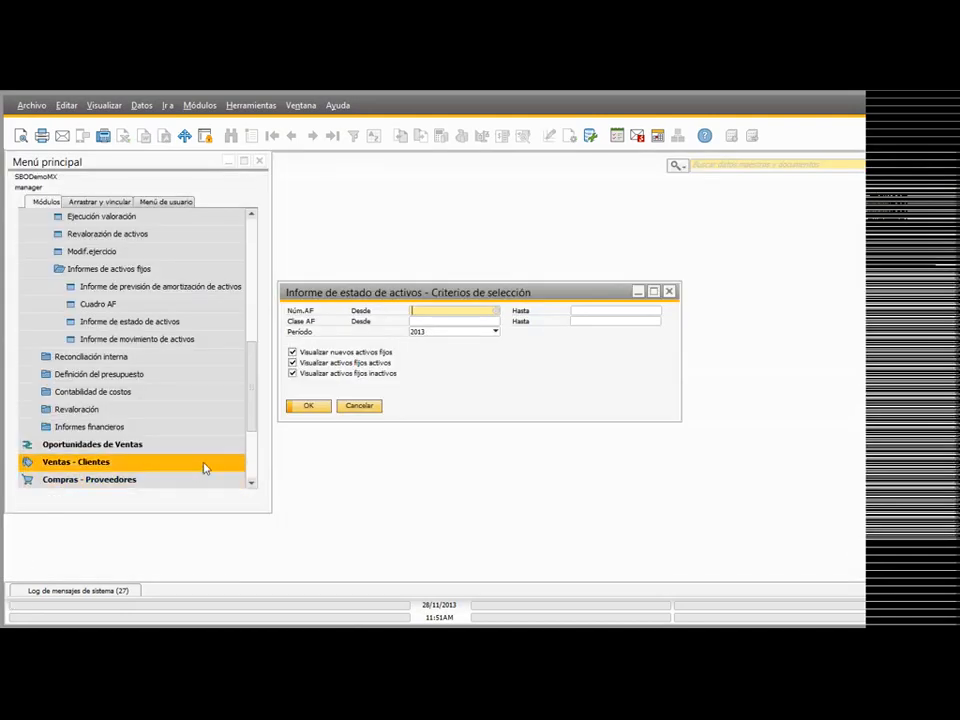
click(369, 405)
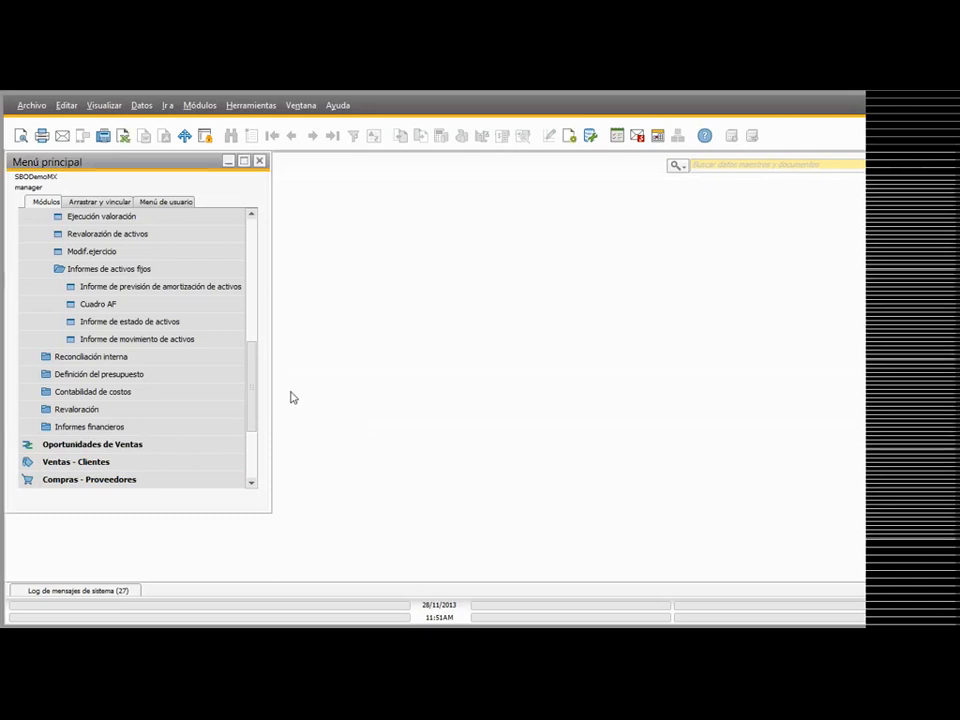
Step: Check the selectable transaction types, then generate the asset movement report without class, asset or date filters
click(110, 347)
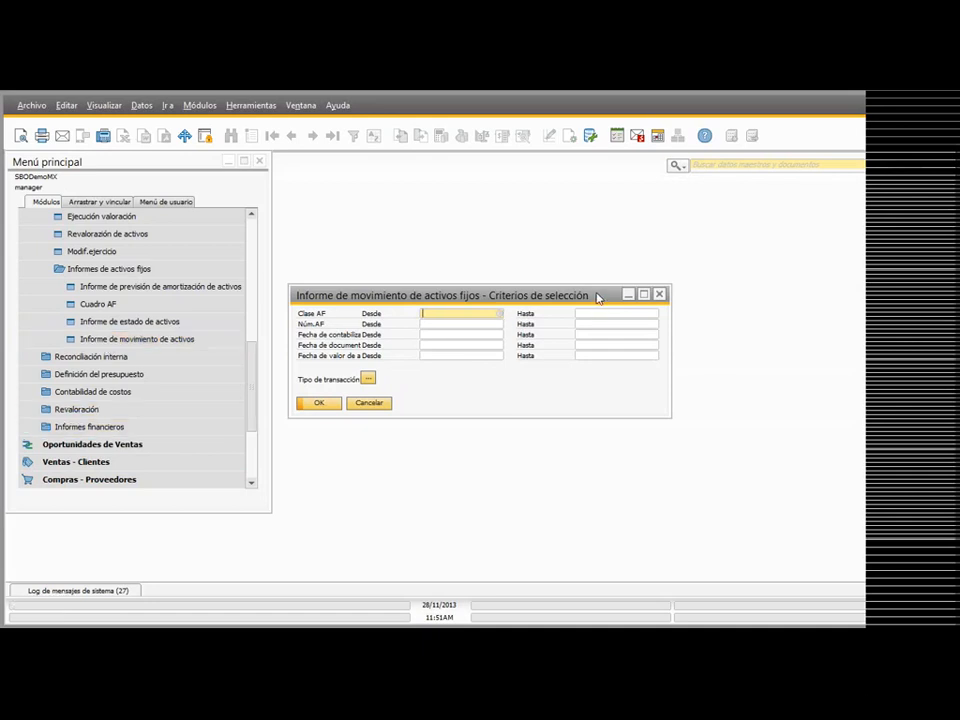
click(368, 378)
scroll(588, 330, down, 4)
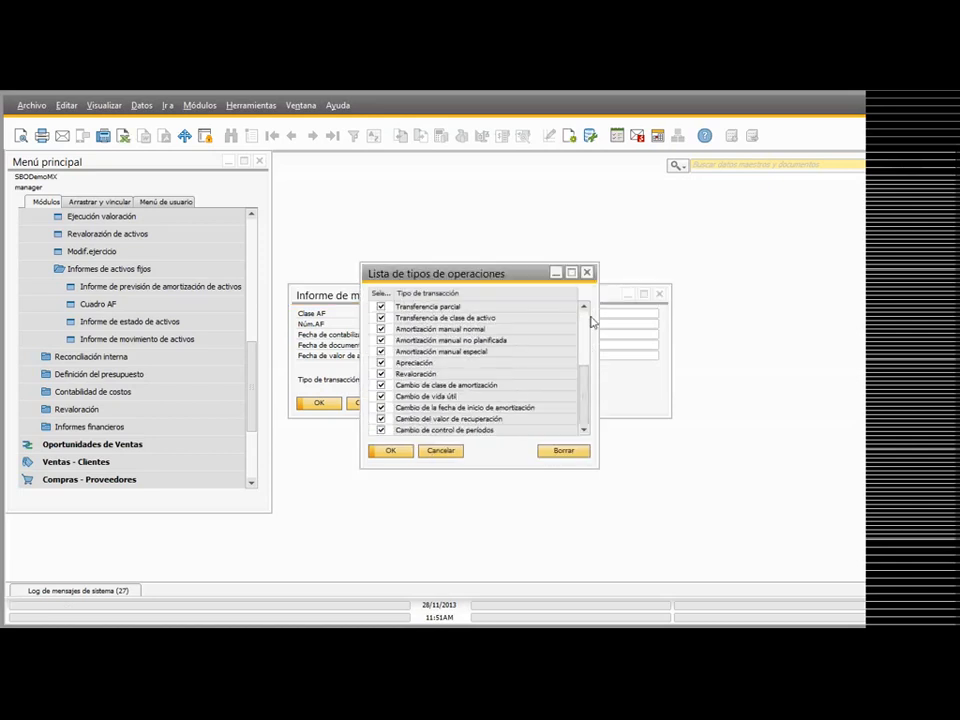
click(587, 272)
click(316, 406)
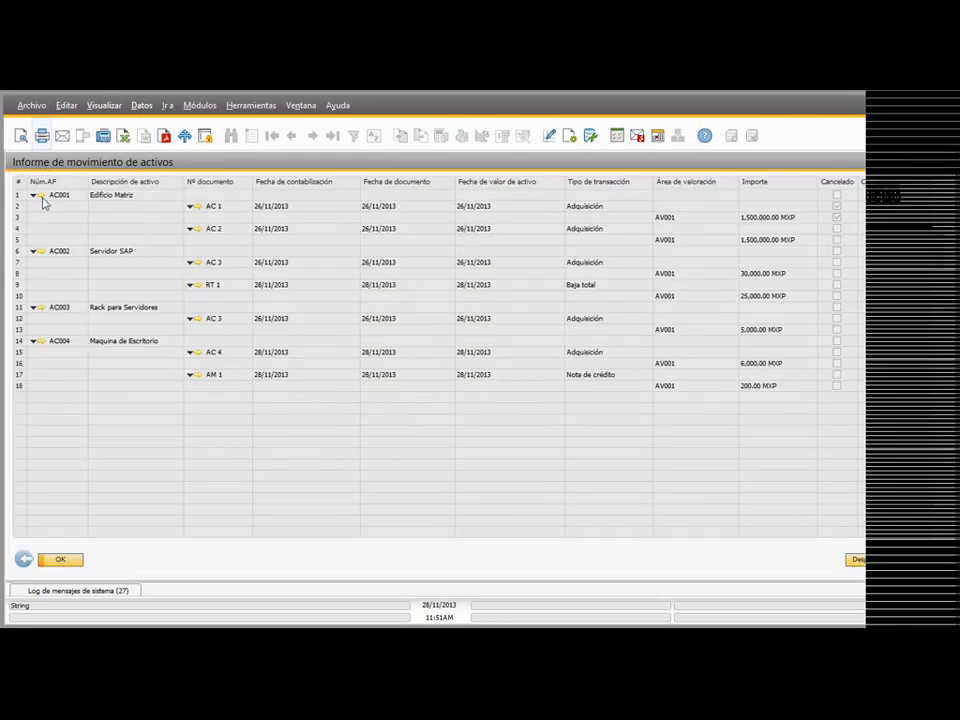
Step: Open capitalizations AC 1 and AC 2 of asset AC001 from the movement report, examine their status, and close the report
click(241, 209)
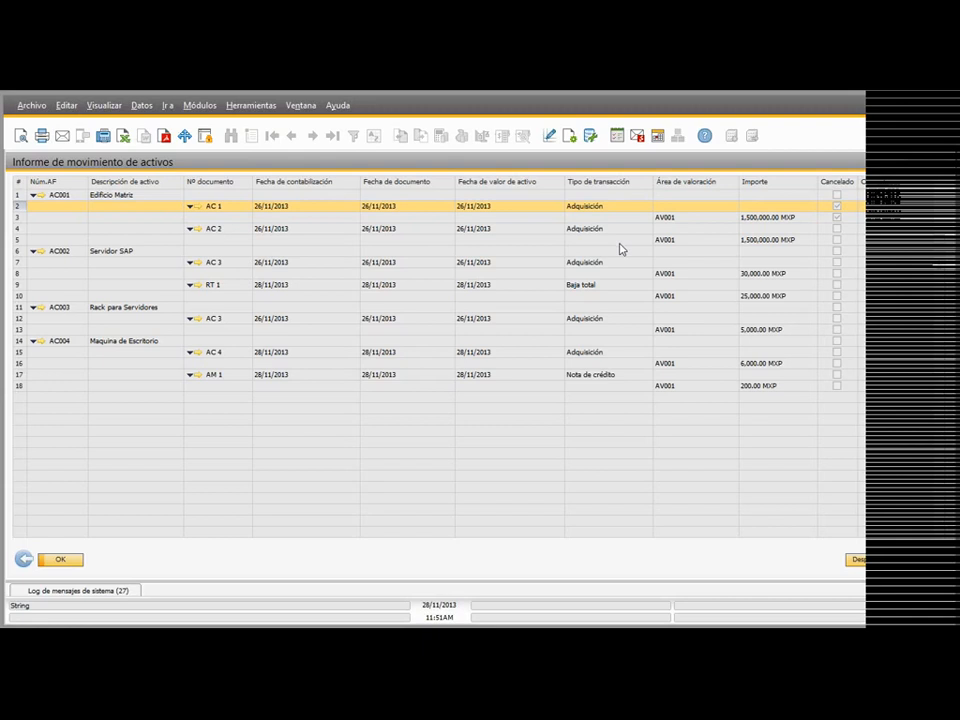
click(197, 205)
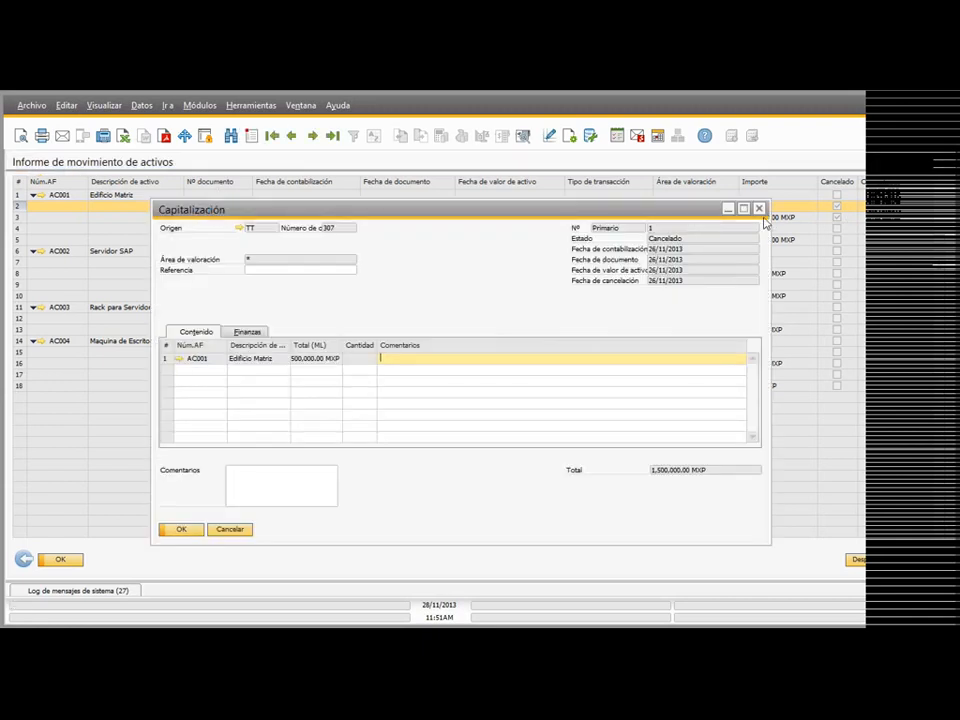
click(759, 208)
click(199, 228)
click(199, 228)
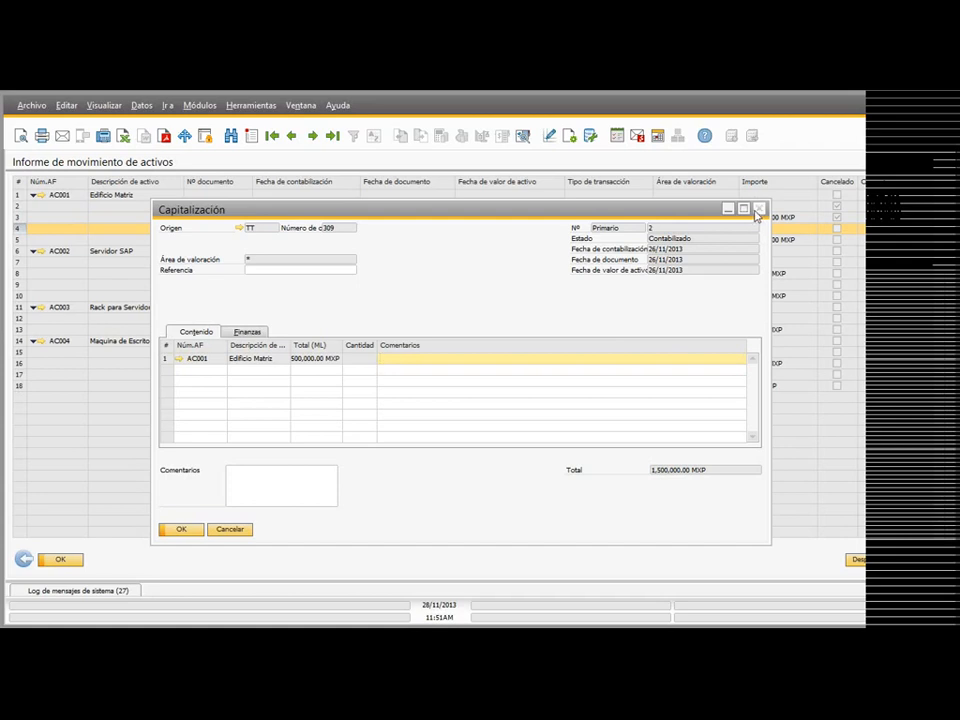
click(759, 209)
click(199, 207)
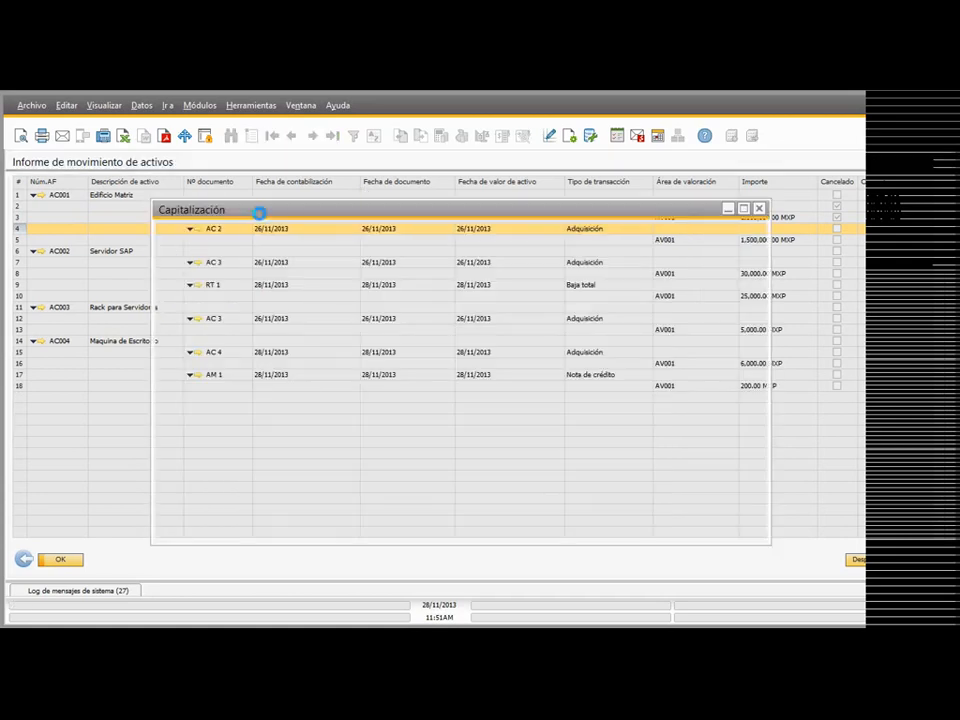
click(759, 209)
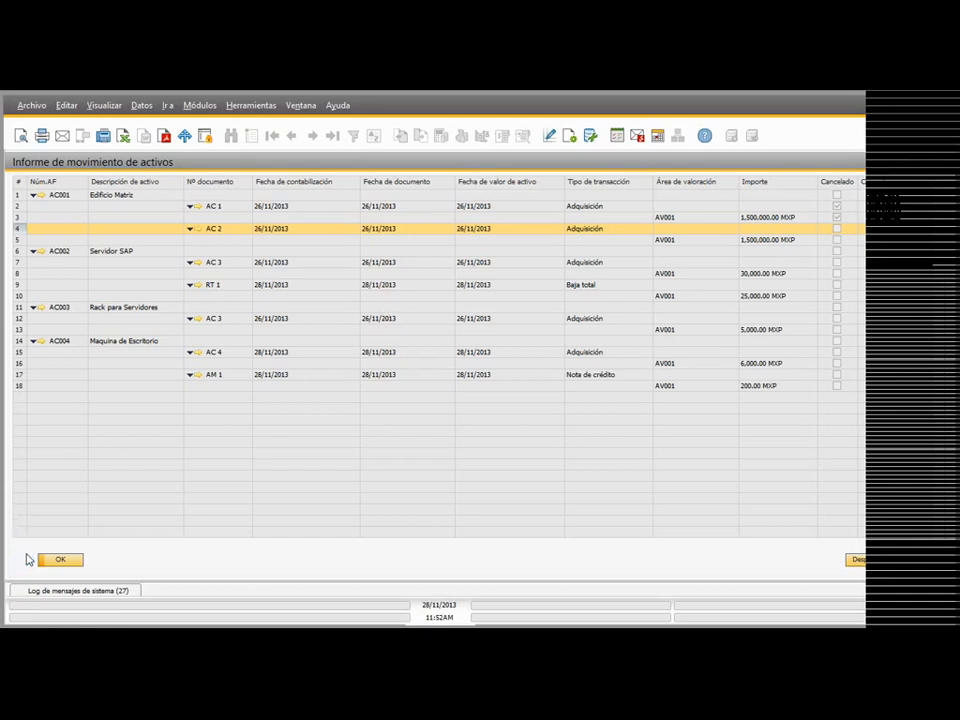
click(24, 558)
click(369, 403)
Step: Start a new capitalization credit memo with 01/01/2014 as the posting, document and asset value date
click(118, 268)
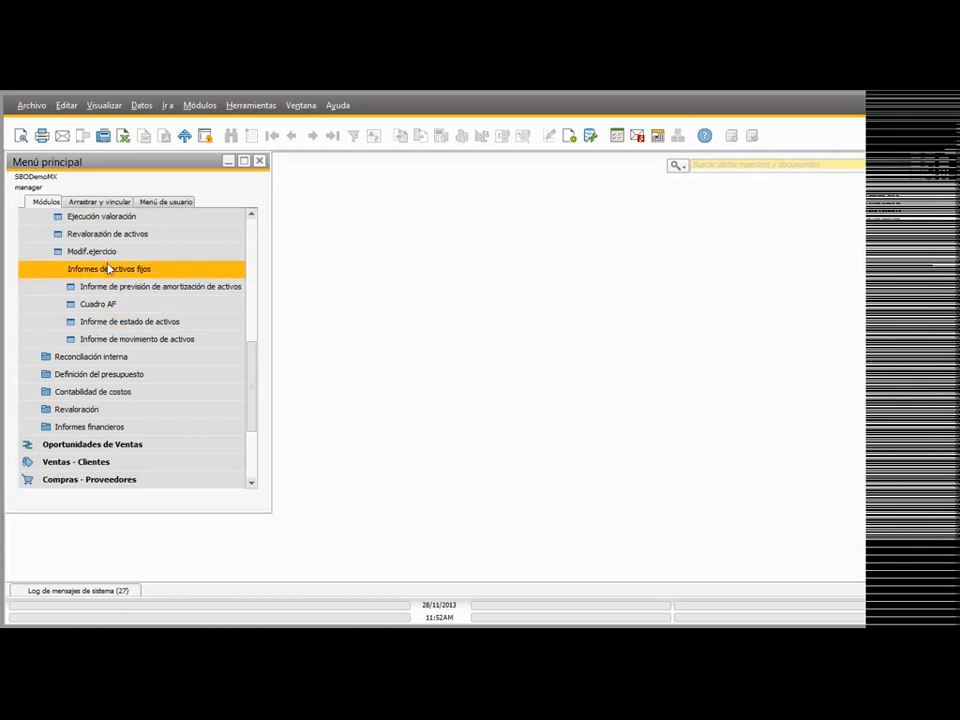
scroll(118, 285, up, 4)
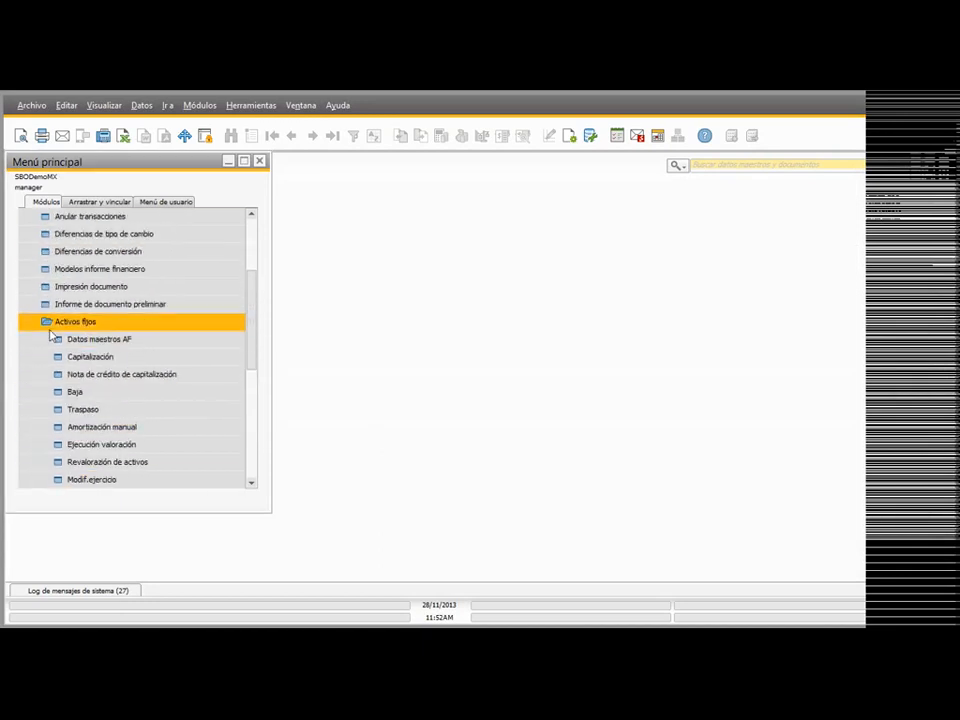
drag(250, 296, 248, 224)
click(133, 234)
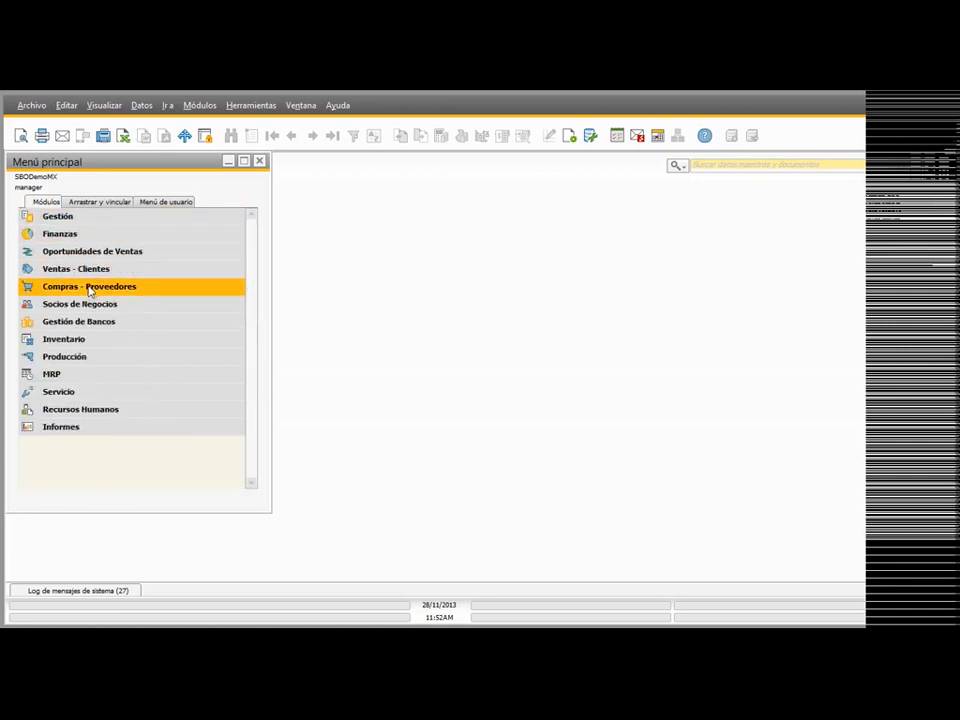
click(73, 238)
click(133, 441)
scroll(110, 350, down, 1)
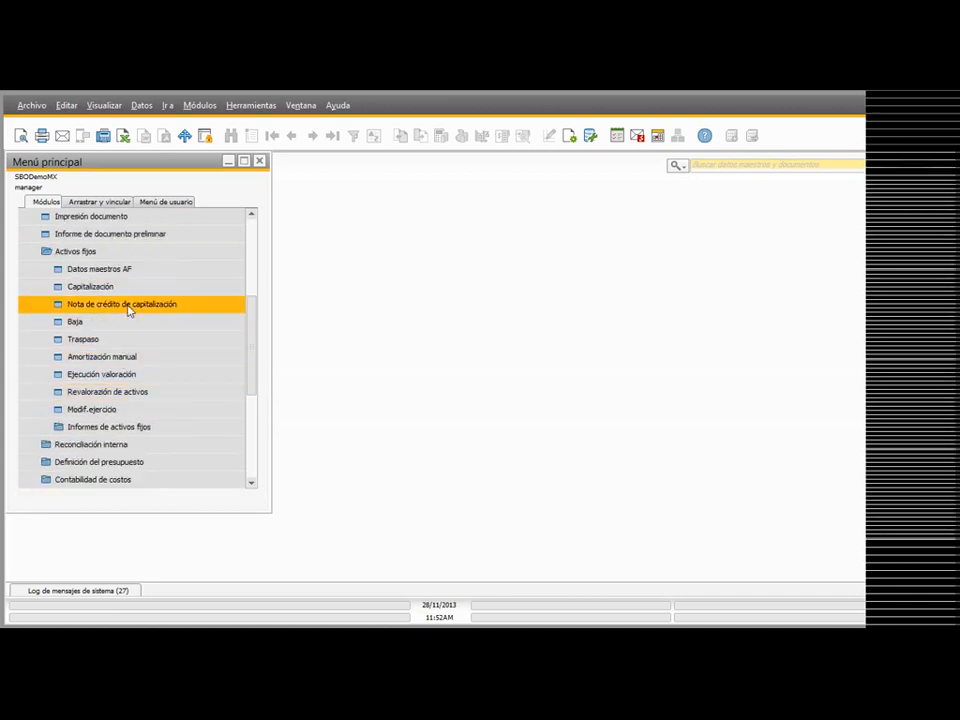
click(128, 309)
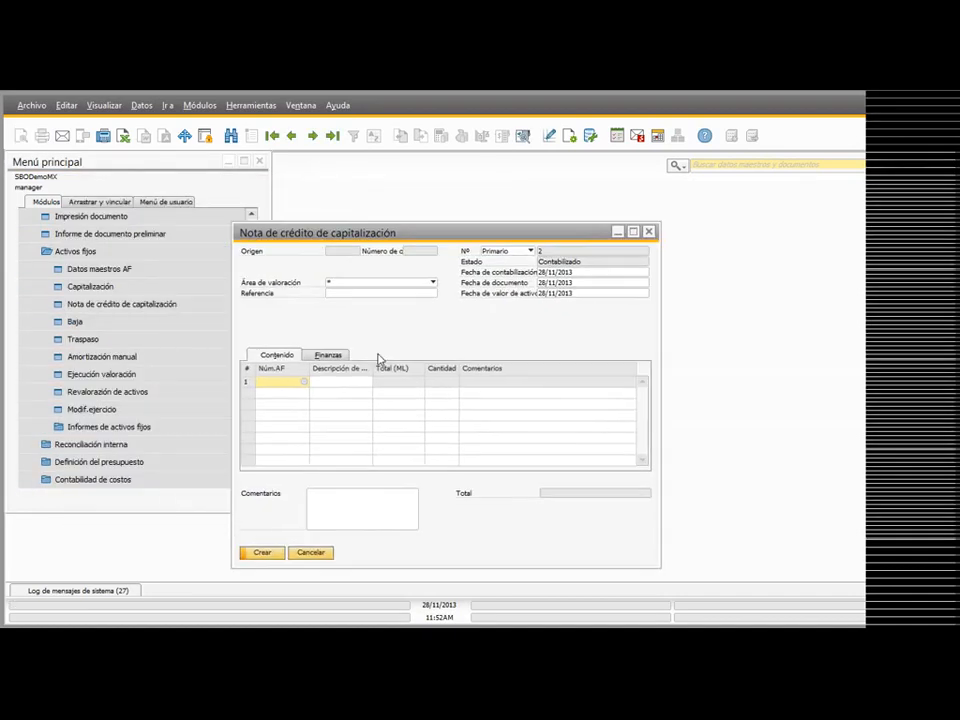
click(581, 272)
text(11)
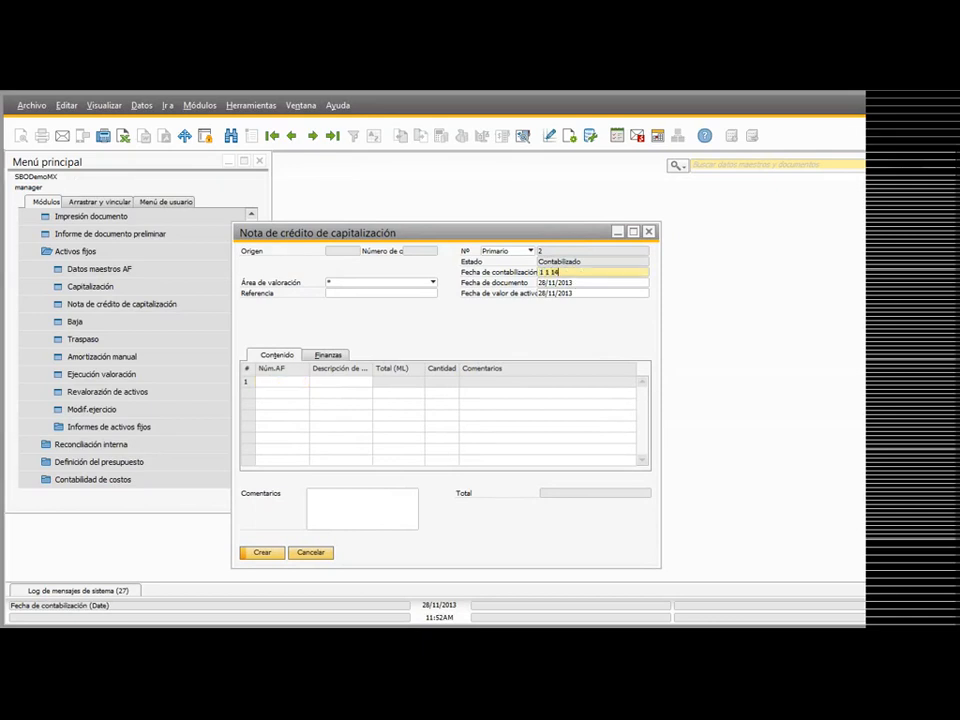
key(Tab)
Step: Try to process the credit memo for asset AC004 with a total of 200 MXP, then cancel it
click(300, 383)
key(Tab)
click(333, 317)
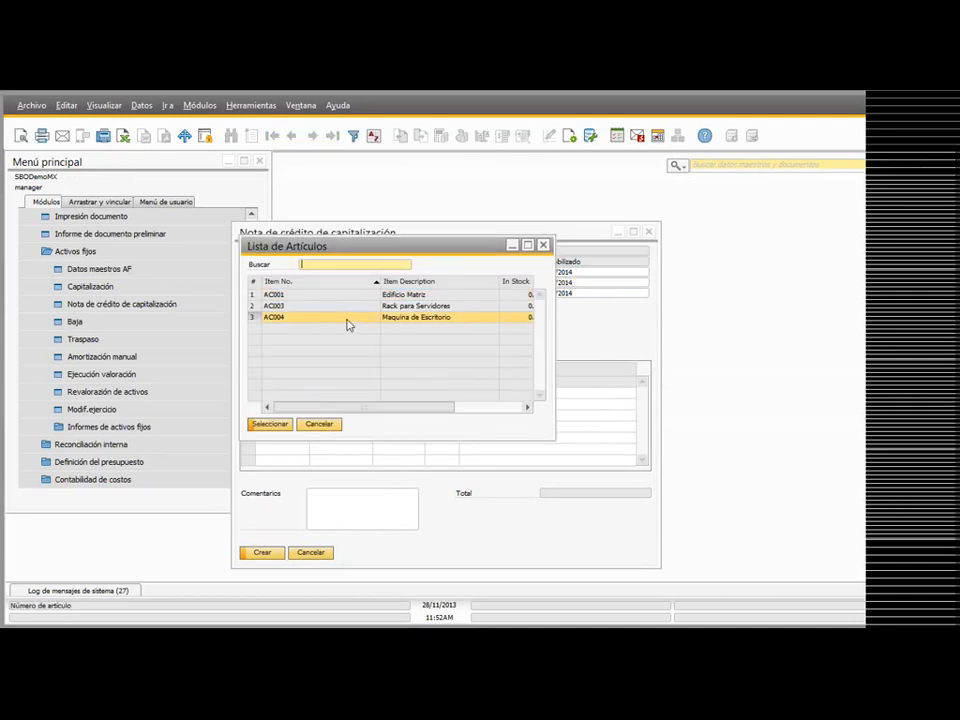
double_click(323, 317)
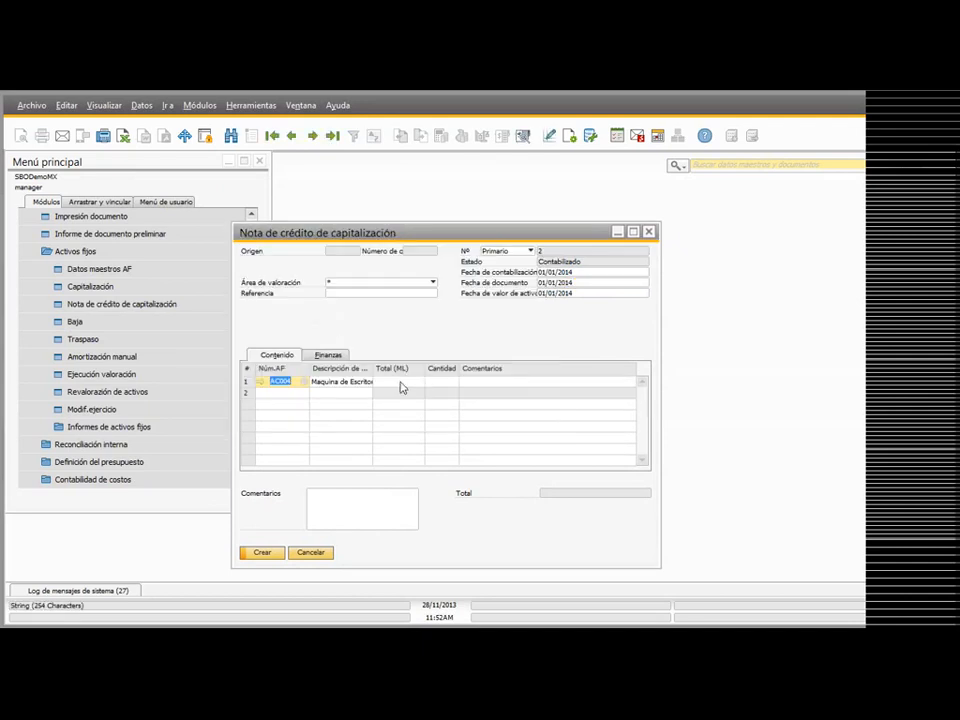
click(410, 383)
text(200)
key(Tab)
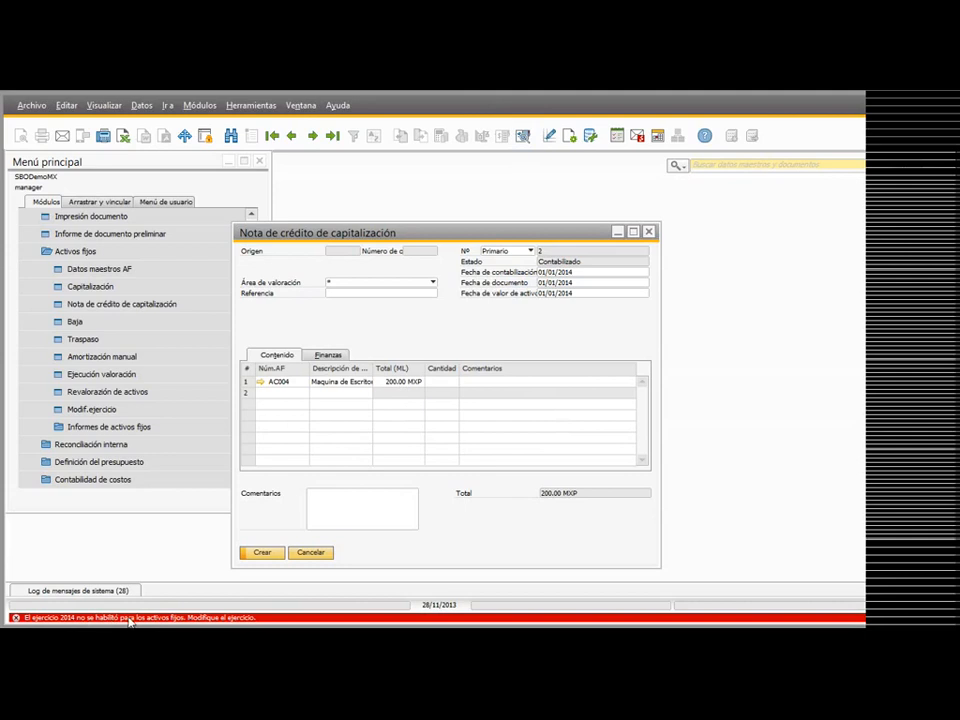
click(305, 553)
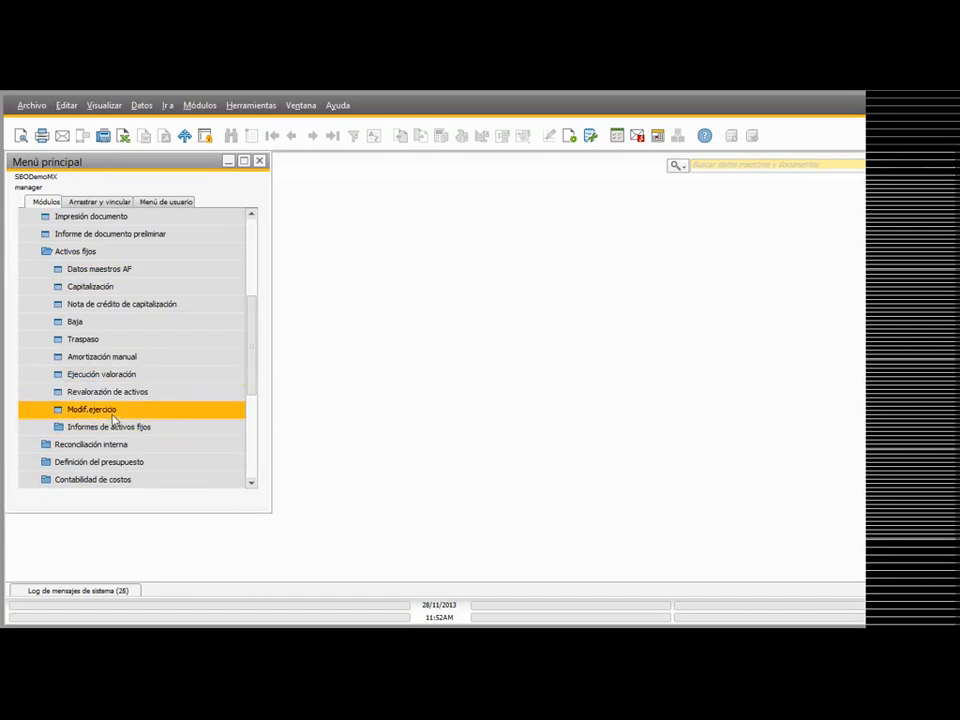
Step: Run the fixed asset fiscal year change from 2013 to 2014 and confirm it
click(217, 409)
click(493, 334)
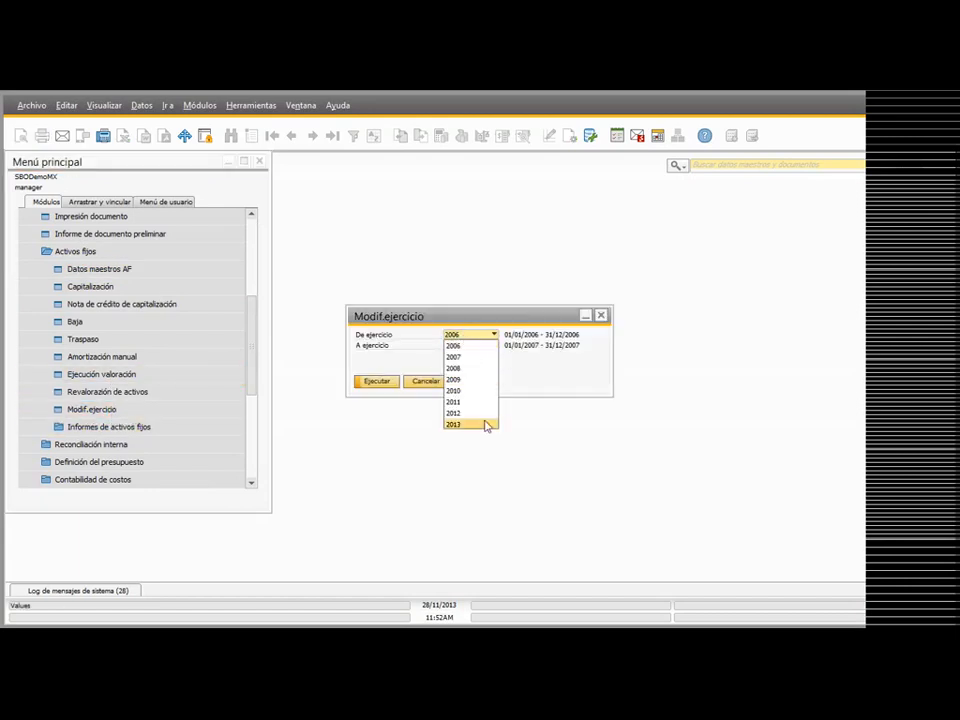
click(476, 424)
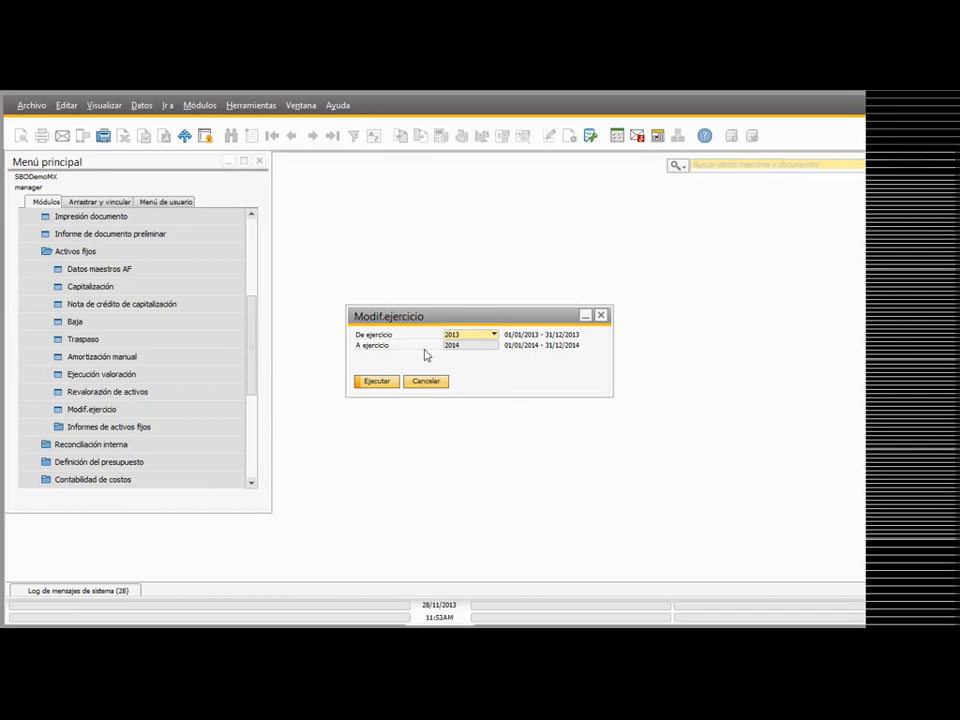
click(373, 381)
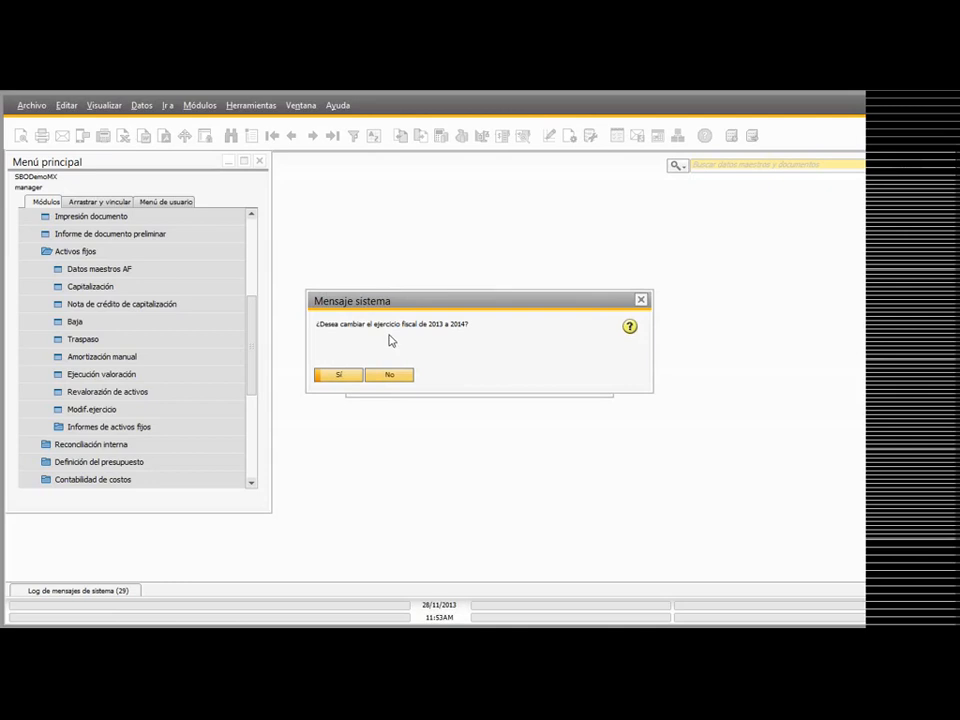
click(348, 377)
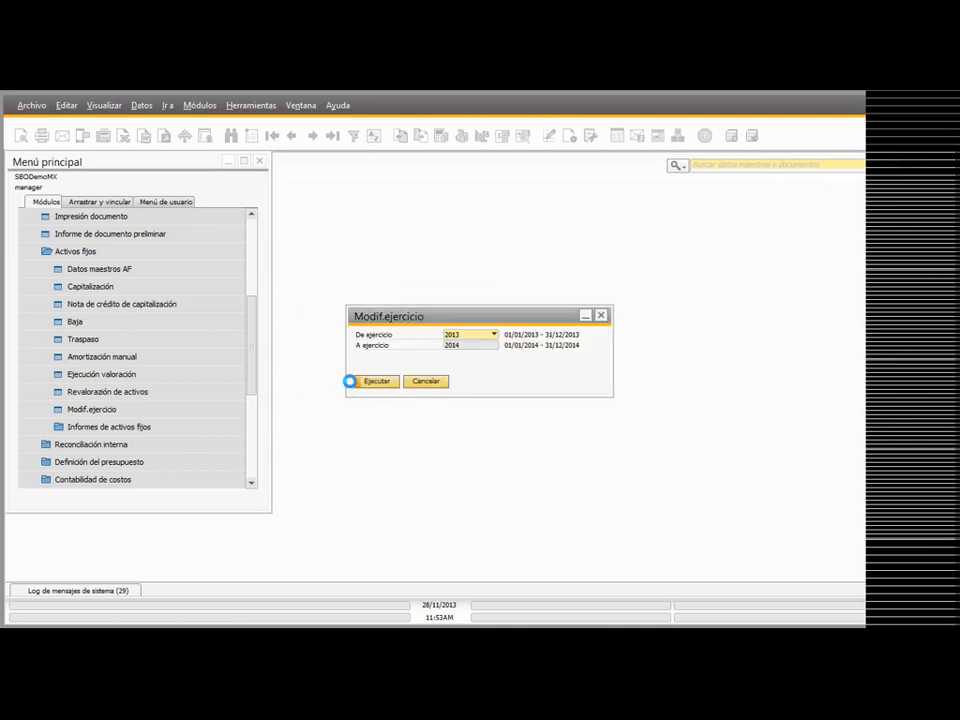
click(374, 384)
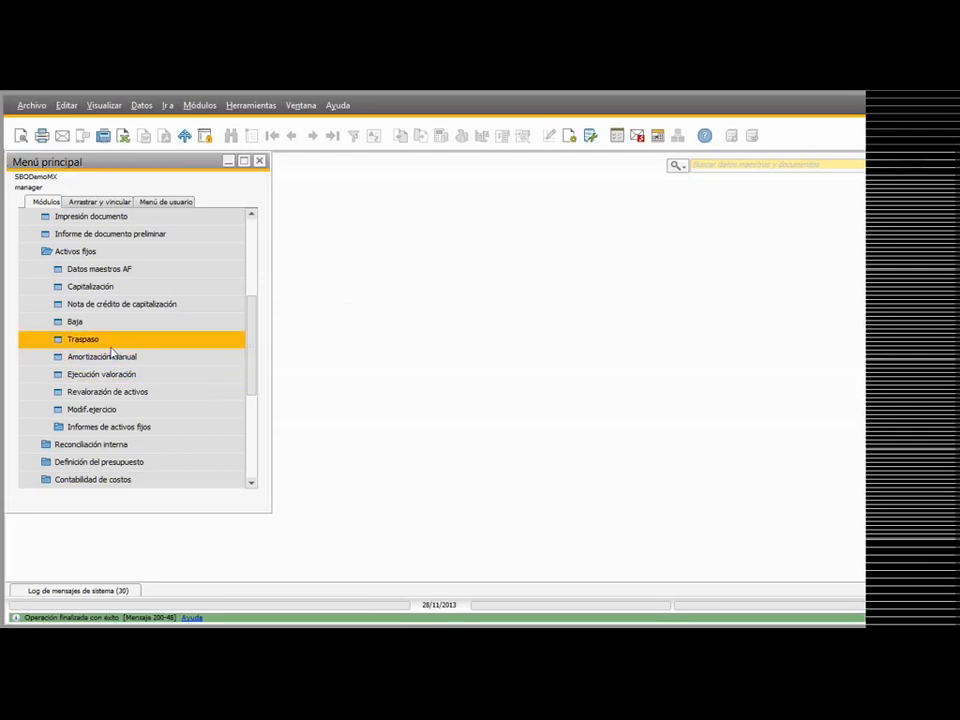
click(105, 287)
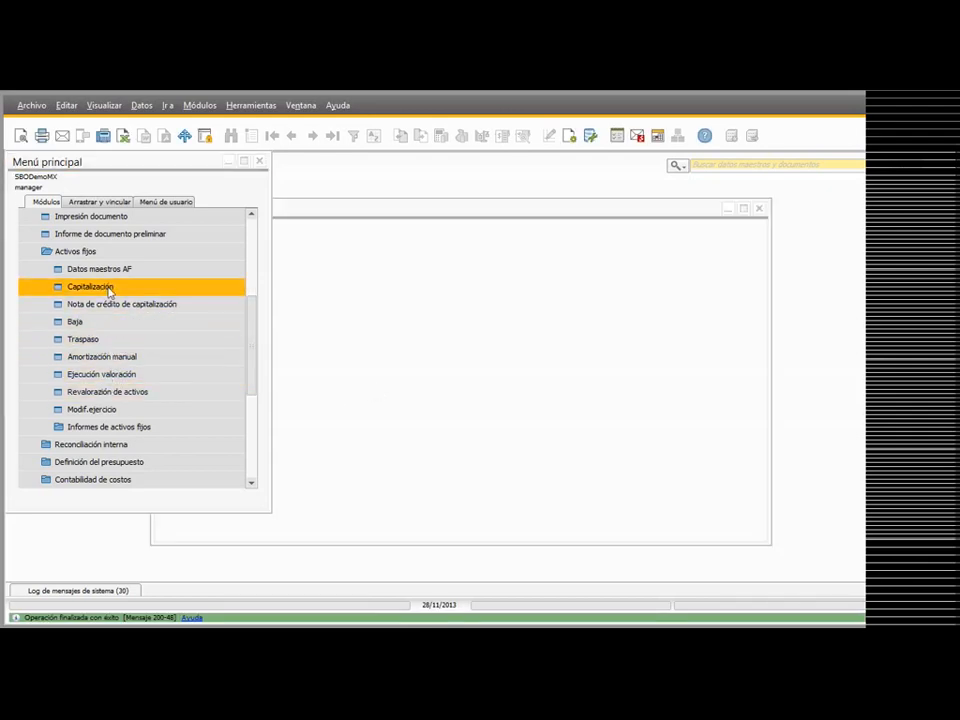
key(Tab)
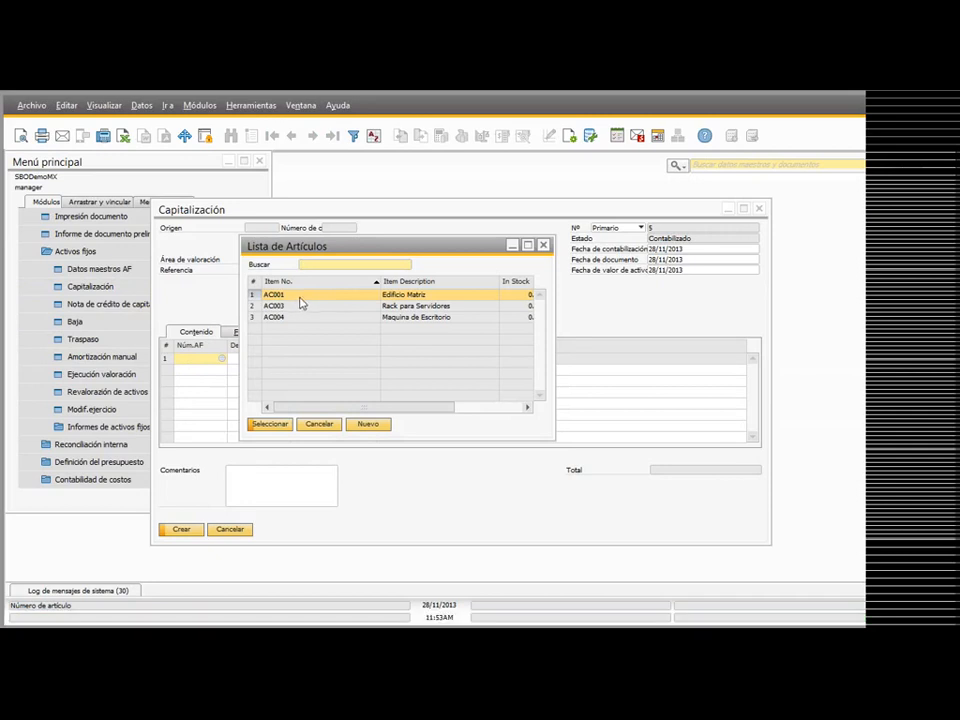
double_click(304, 300)
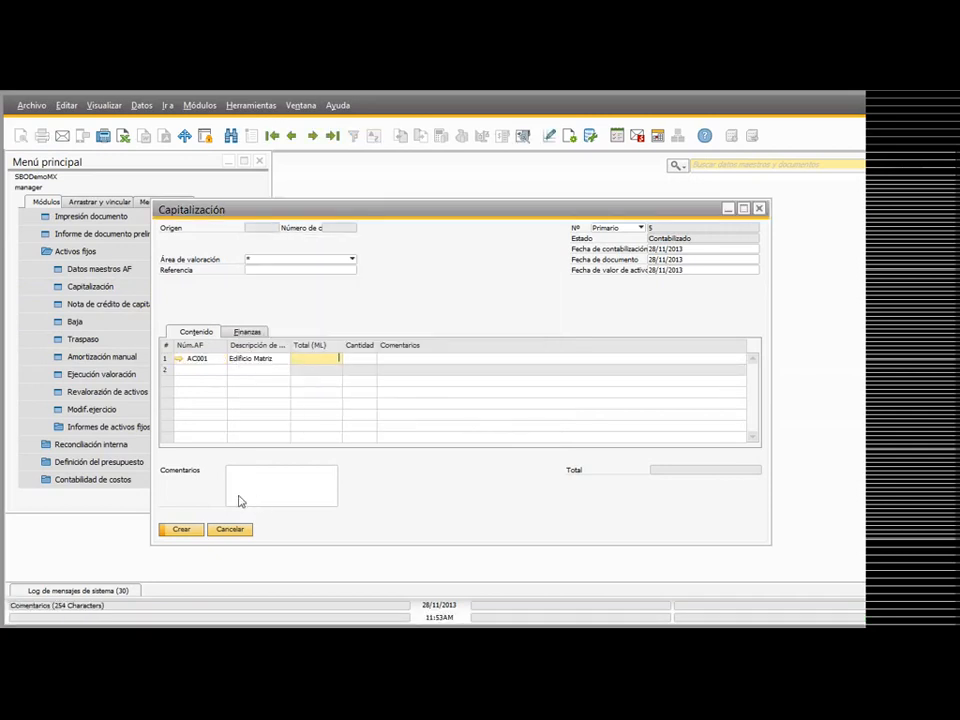
click(232, 530)
Step: Enter asset AC004 with a total of 200 MXP in a new capitalization credit memo and preview its journal entry
click(150, 306)
key(Tab)
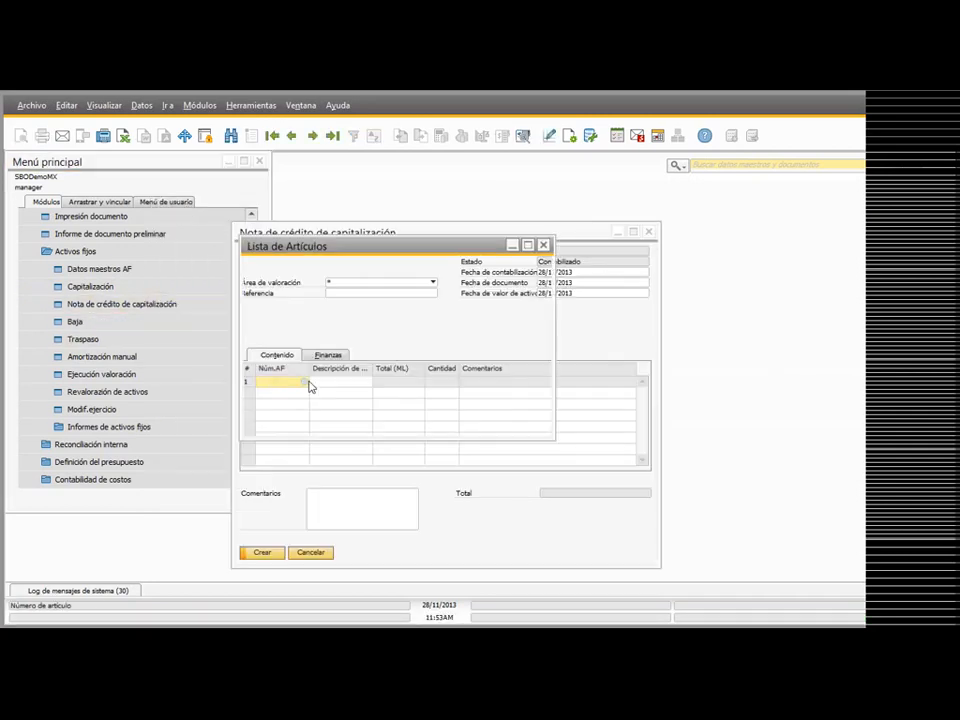
double_click(320, 318)
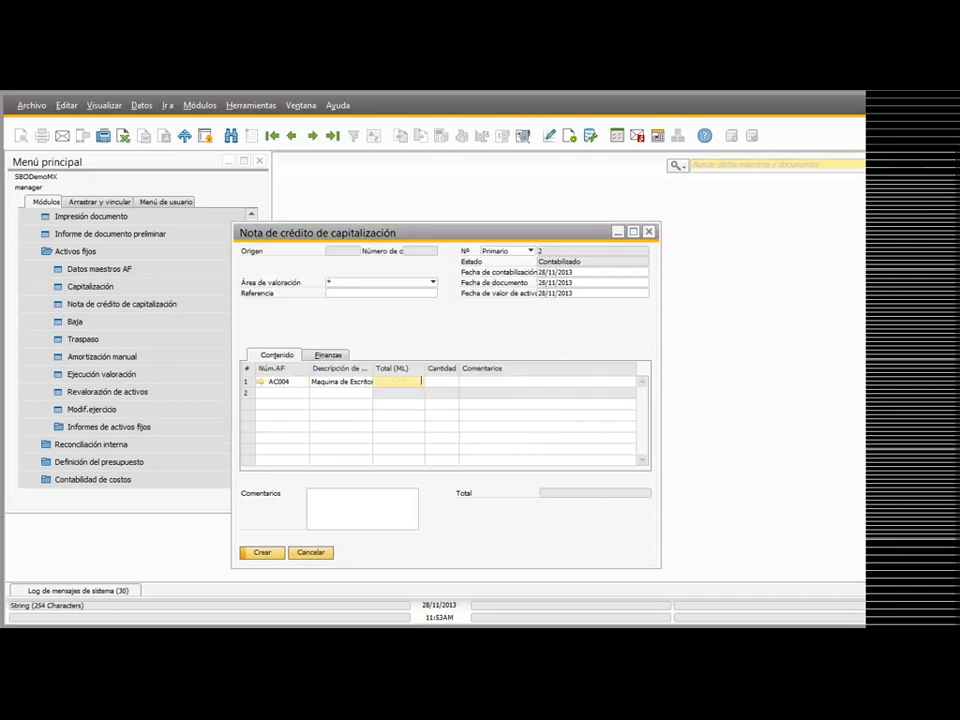
text(200)
key(Tab)
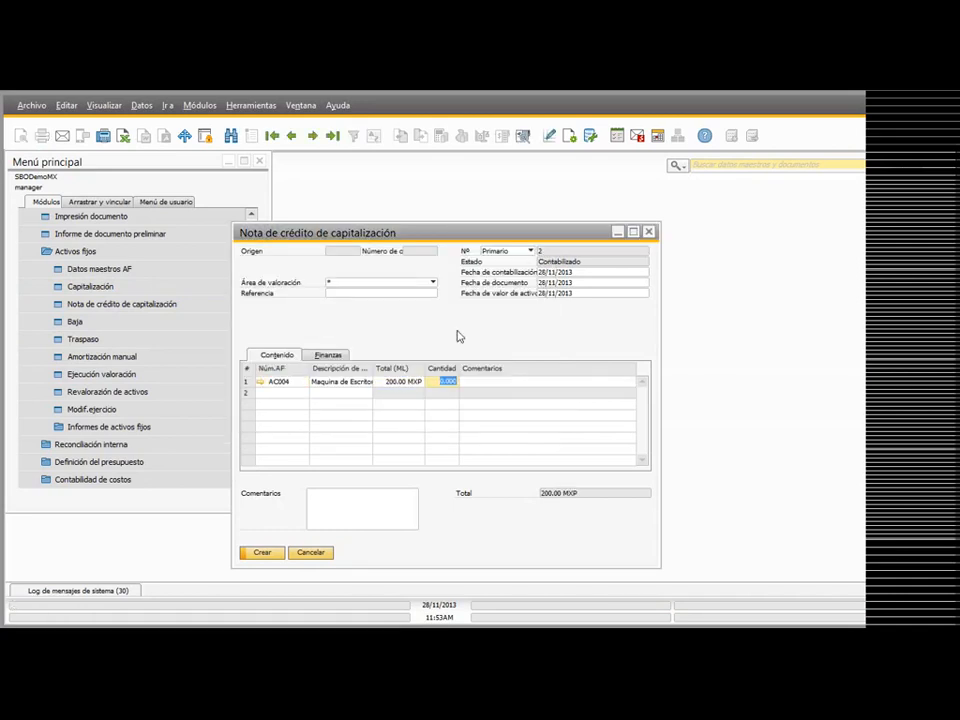
click(524, 136)
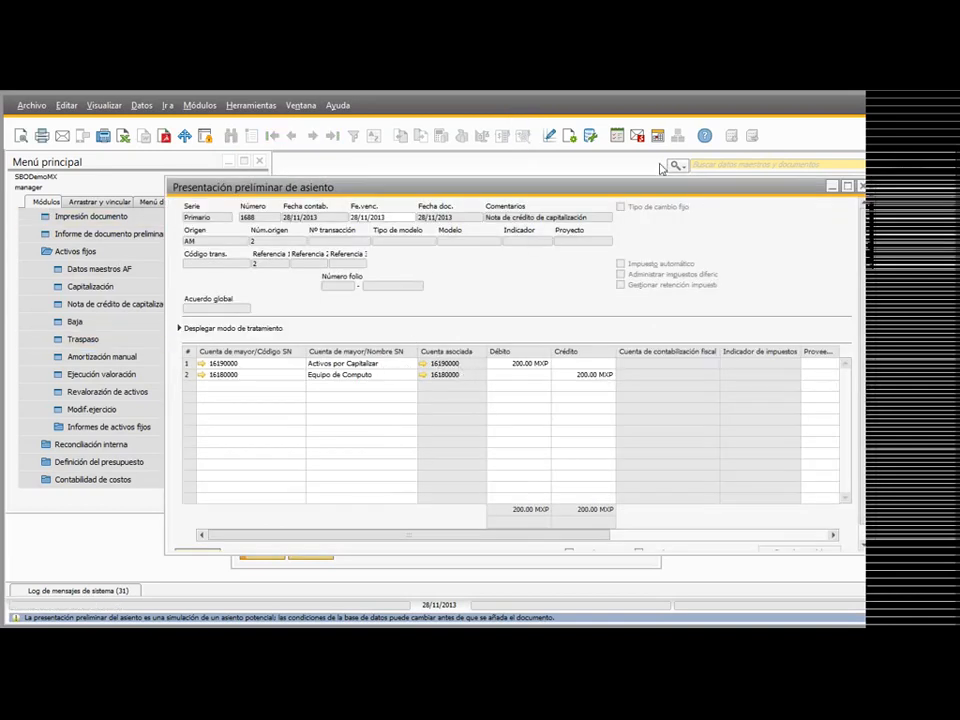
click(862, 187)
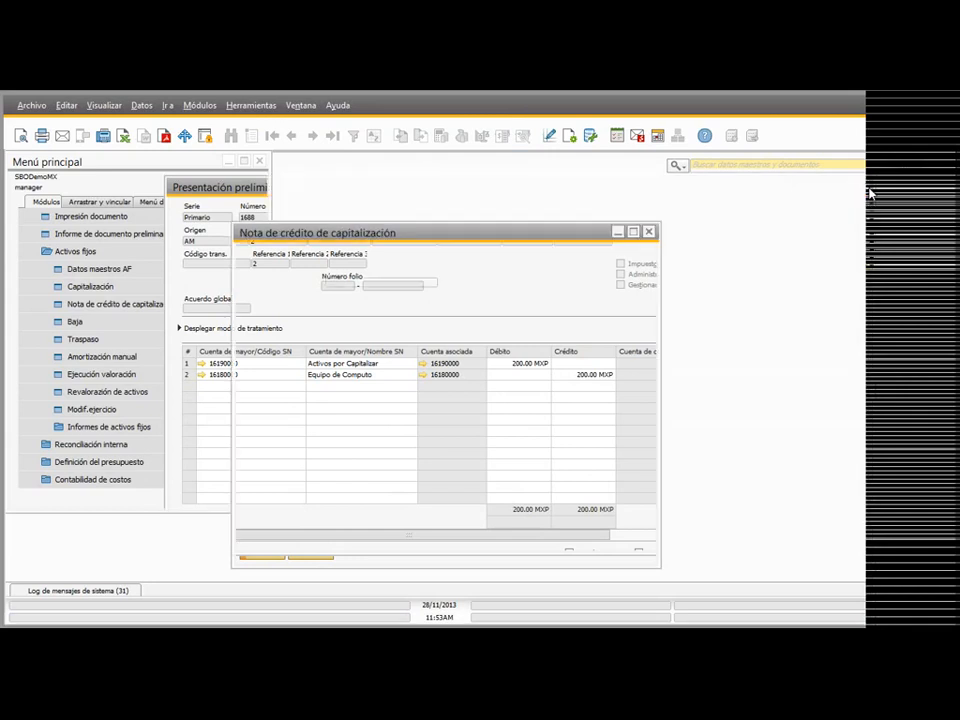
Step: Open the master data of asset AC004 and examine its fixed asset summary for fiscal year 2014
click(259, 381)
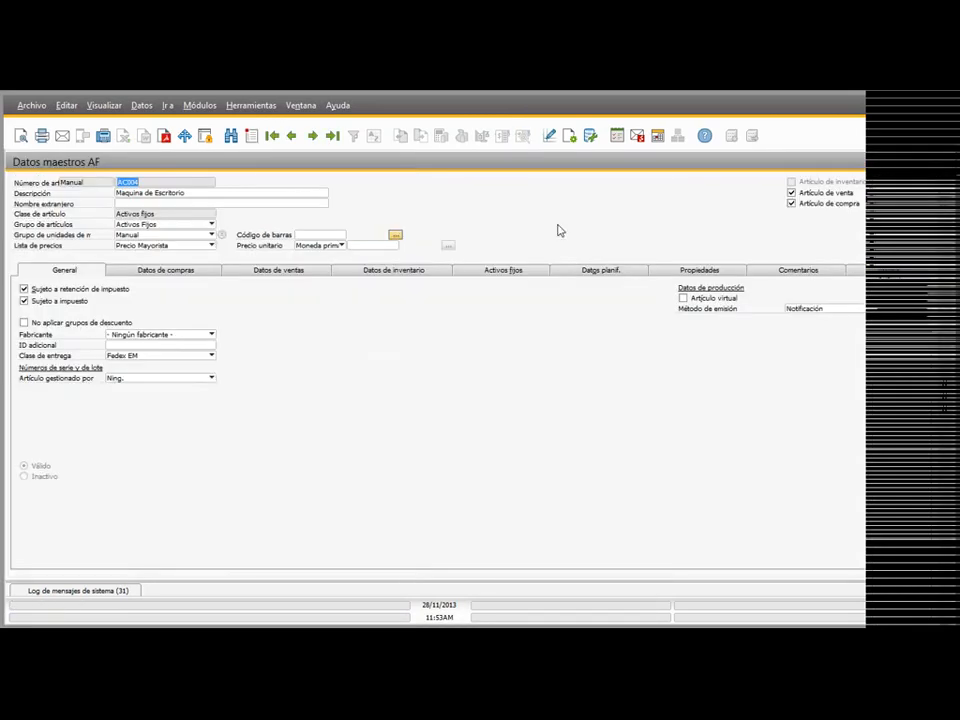
click(507, 270)
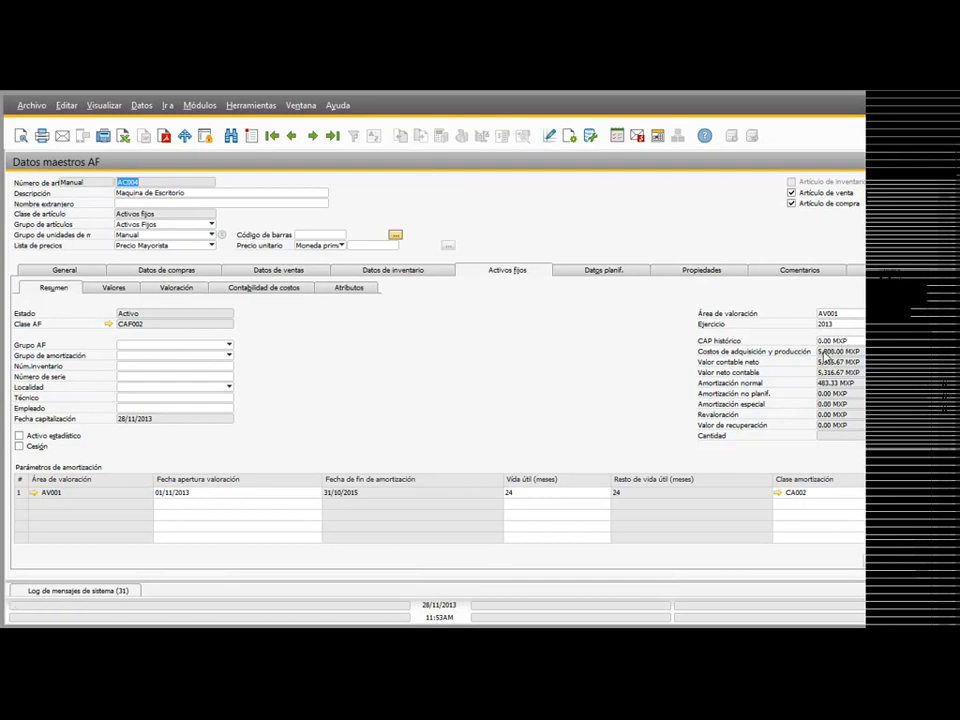
click(832, 327)
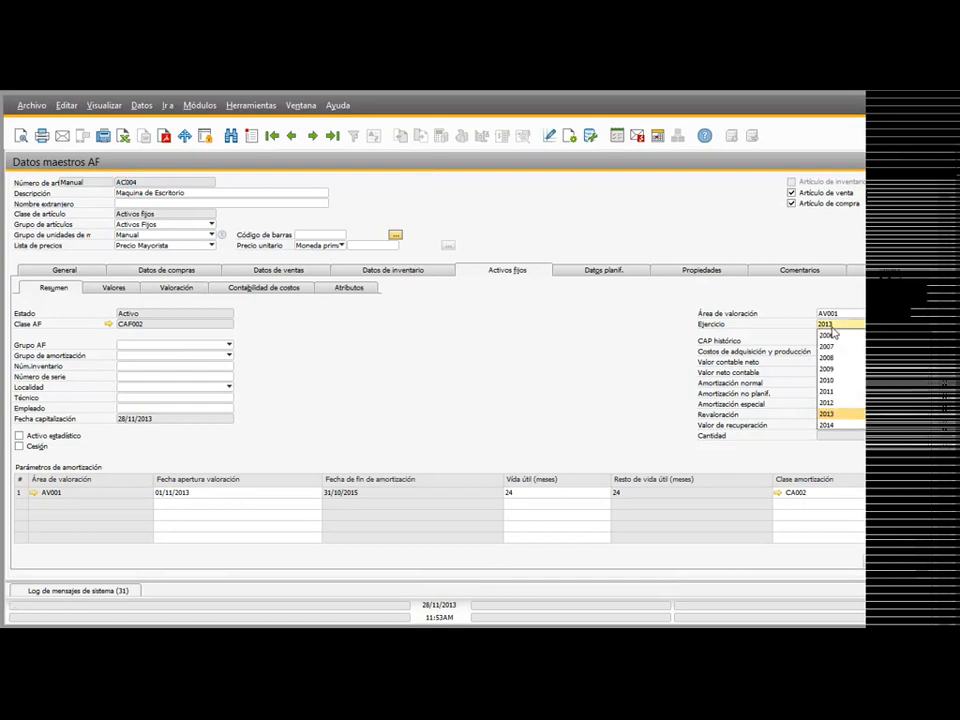
click(838, 425)
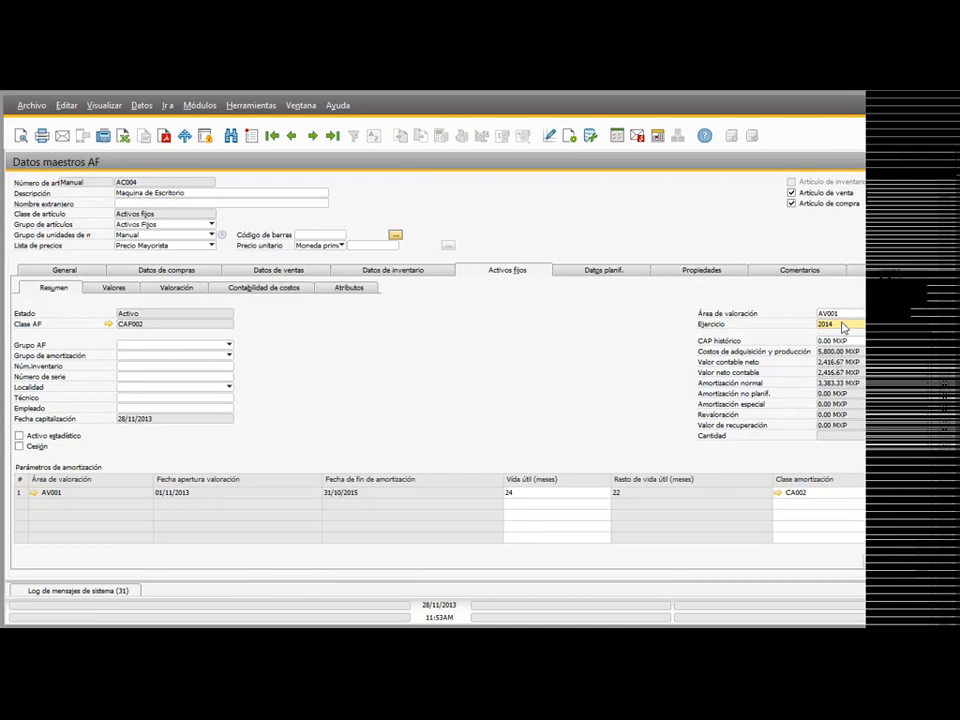
Step: Examine the Valores of asset AC004 for fiscal years 2013 and 2014
click(843, 326)
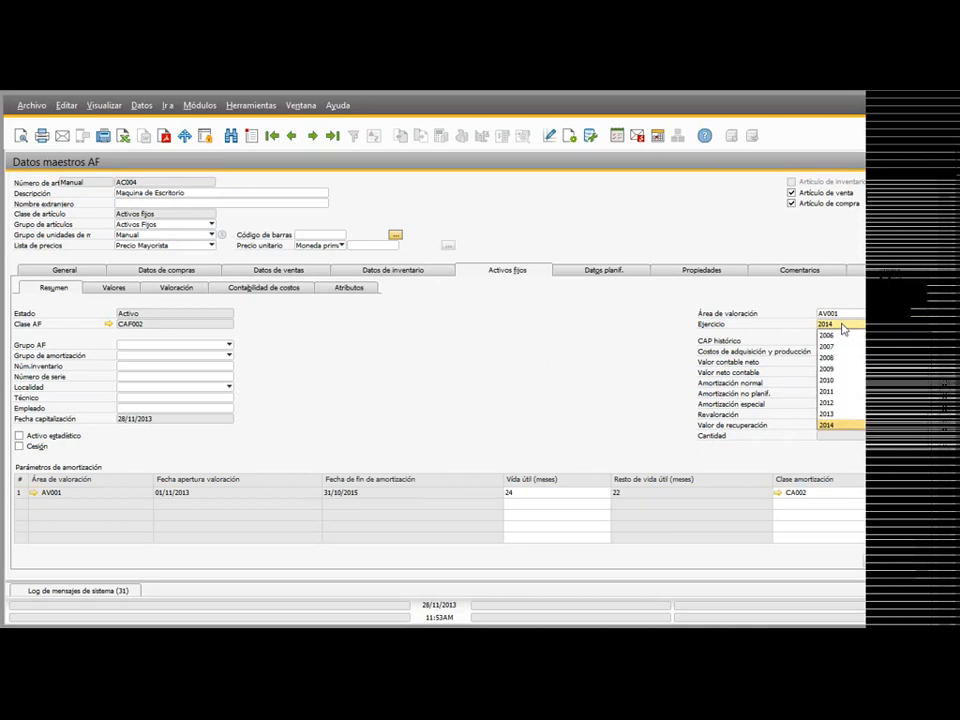
click(99, 319)
click(119, 288)
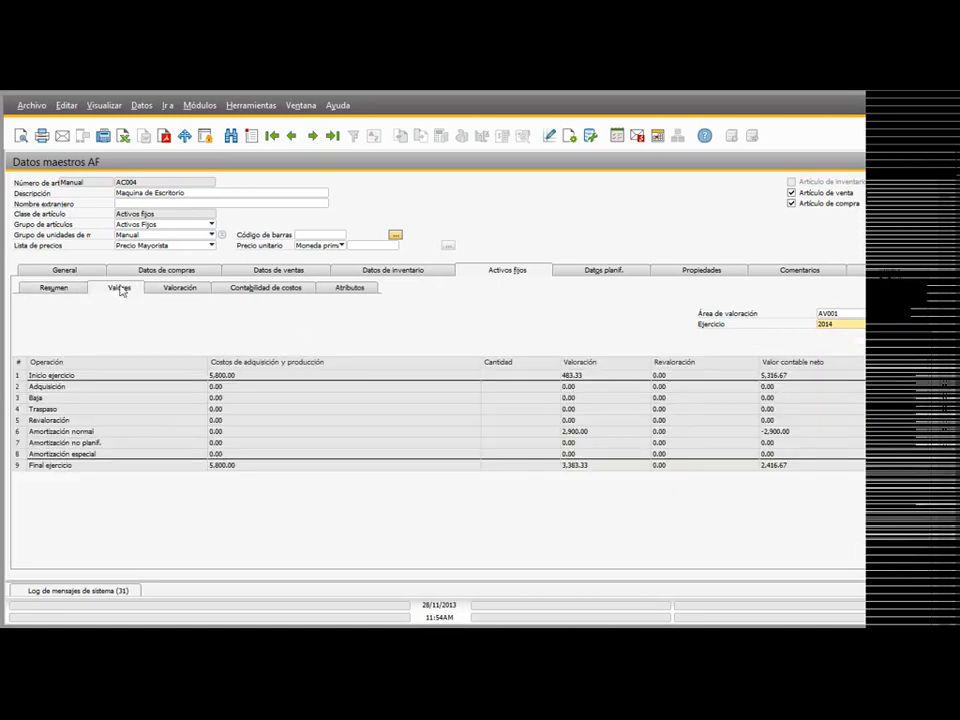
click(844, 325)
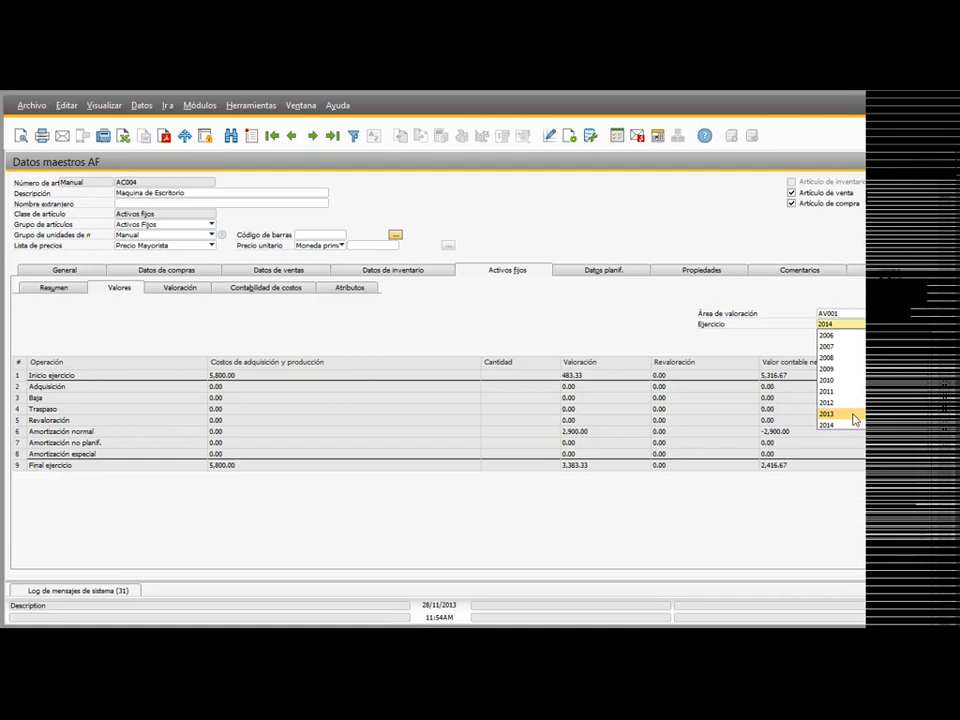
click(853, 414)
click(828, 323)
click(838, 428)
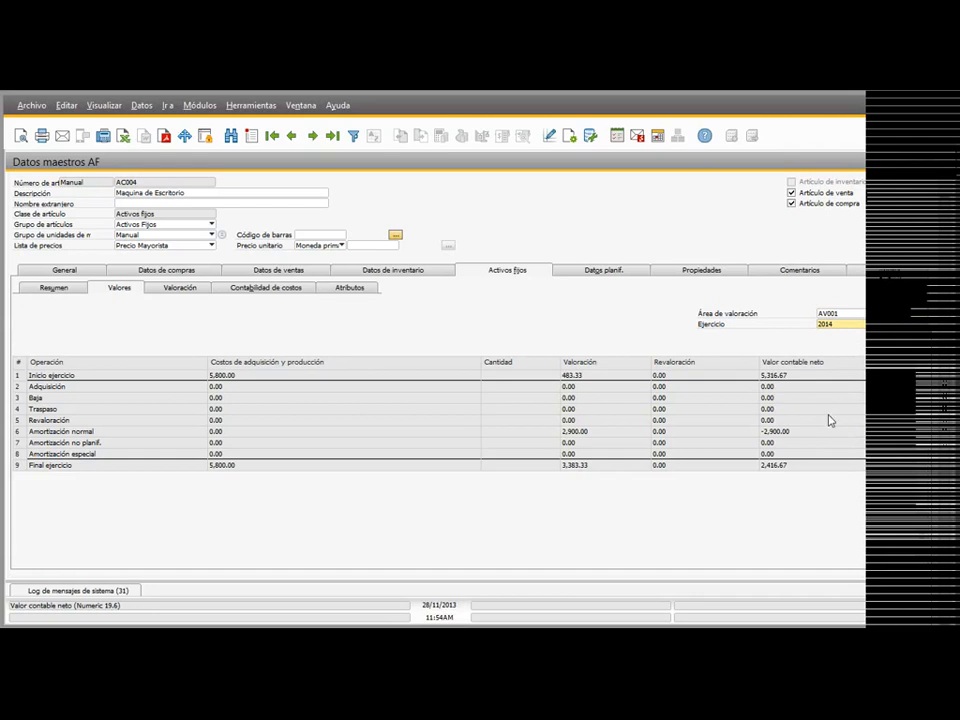
Step: Compare the planned and posted depreciation per period of asset AC004 for 2014 and 2013, and return to its Valores
click(182, 288)
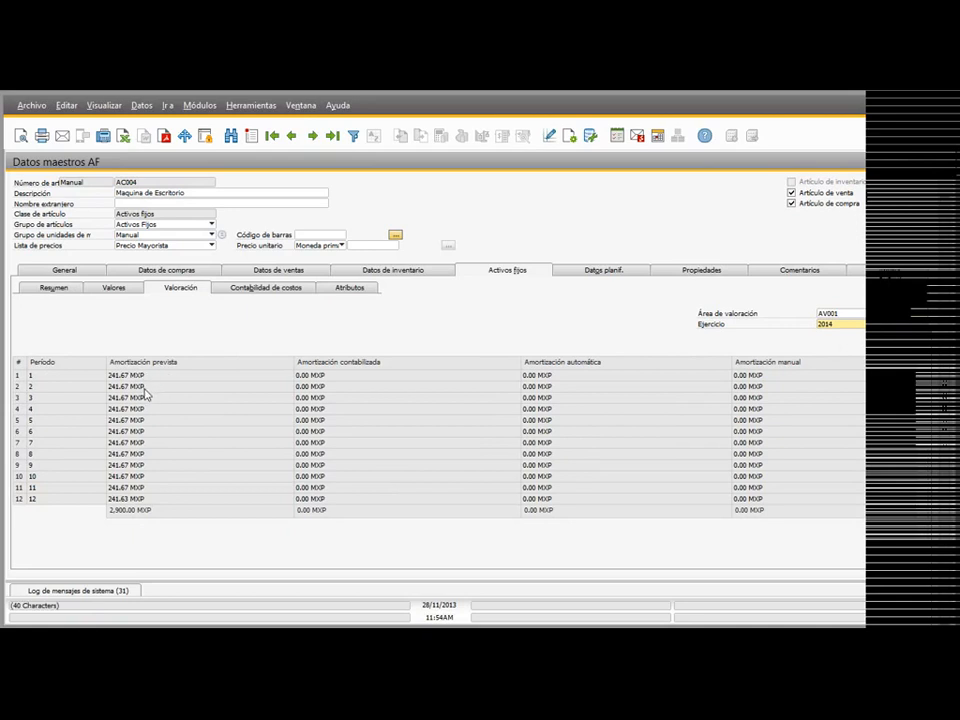
click(851, 325)
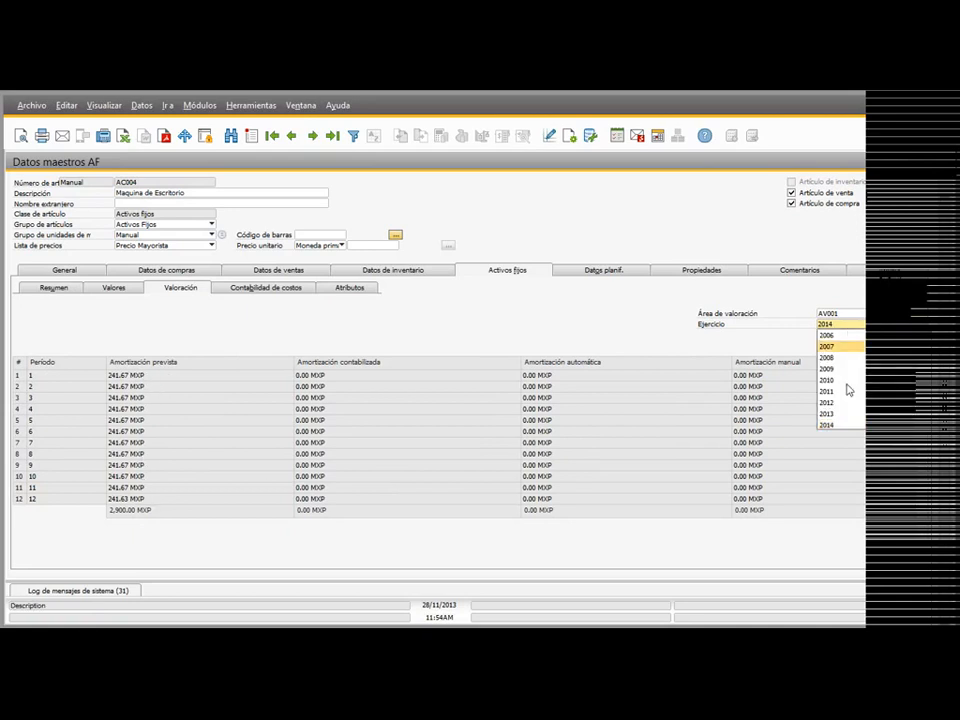
click(845, 415)
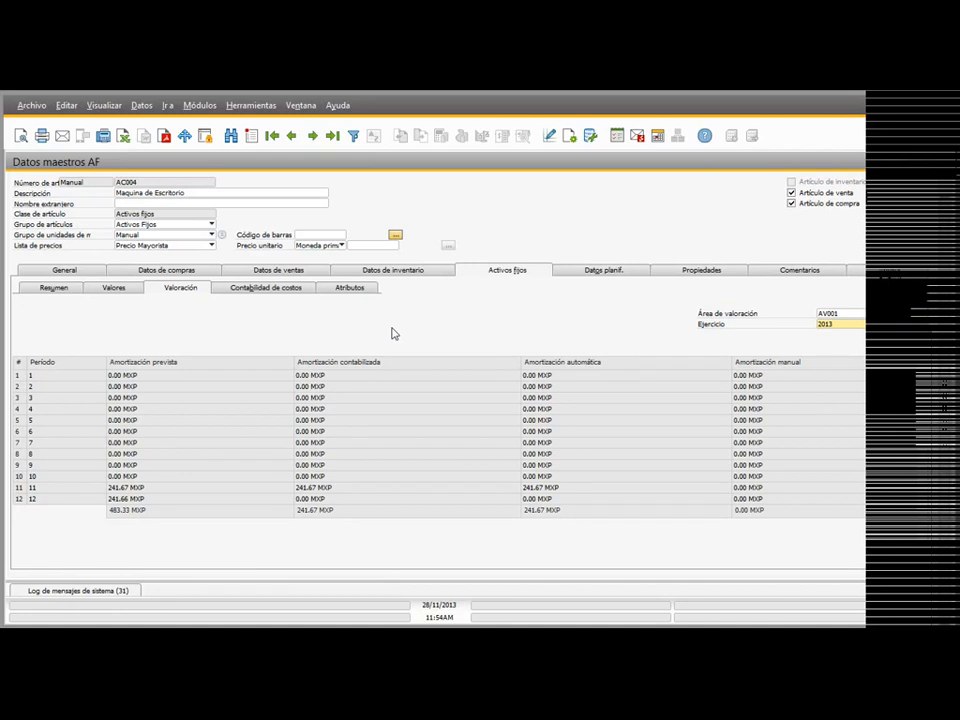
click(122, 289)
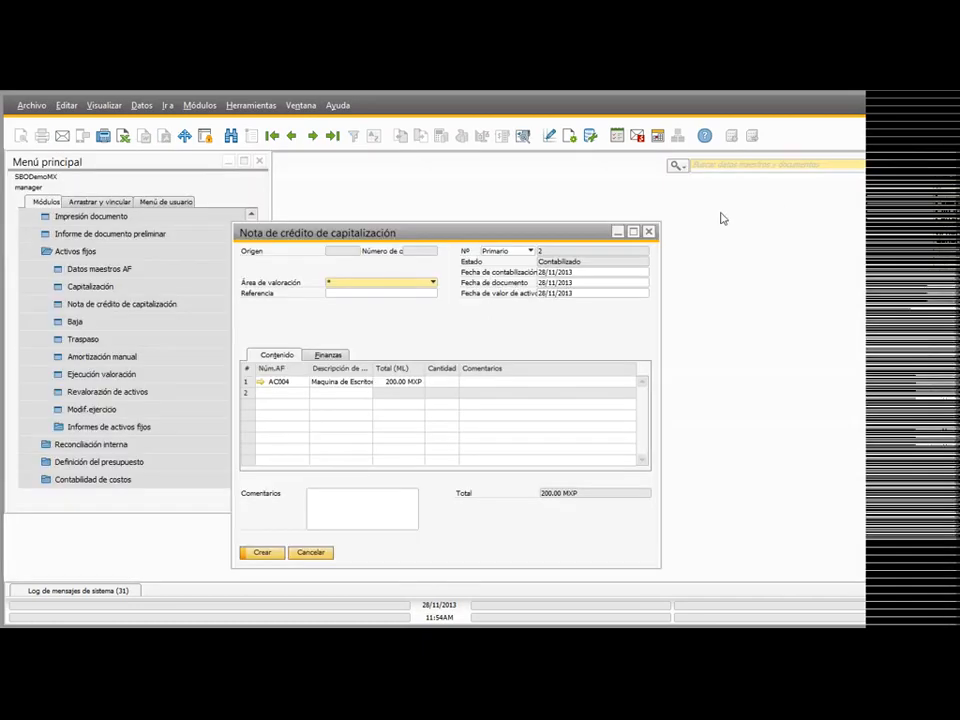
Step: Discard the unsaved capitalization credit memo and collapse the Activos fijos and Finanzas modules
click(648, 231)
click(426, 398)
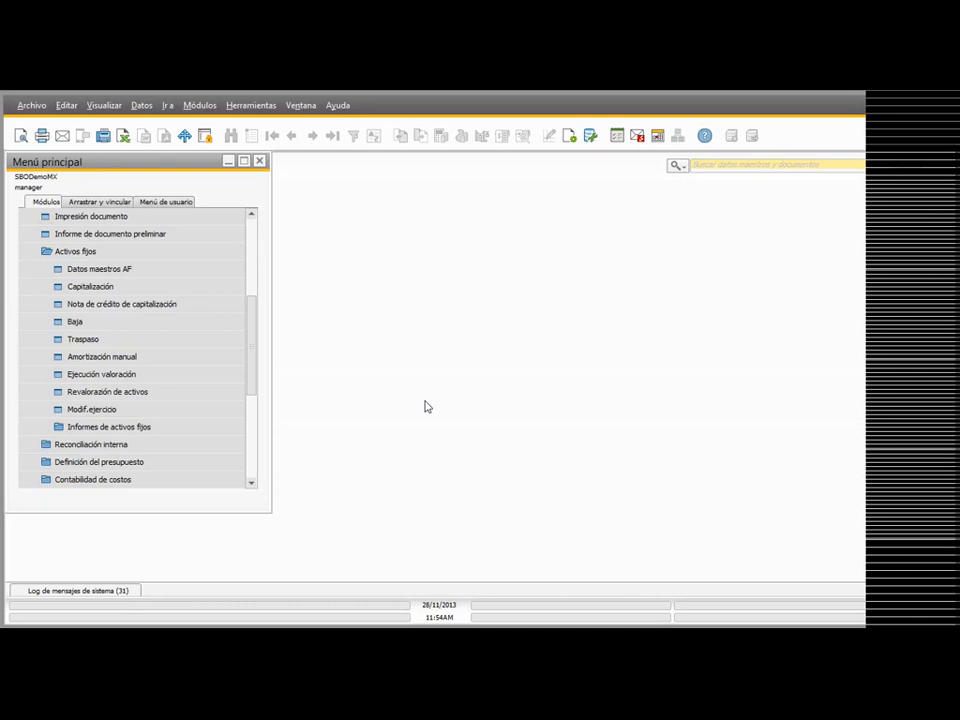
click(122, 255)
scroll(126, 269, up, 4)
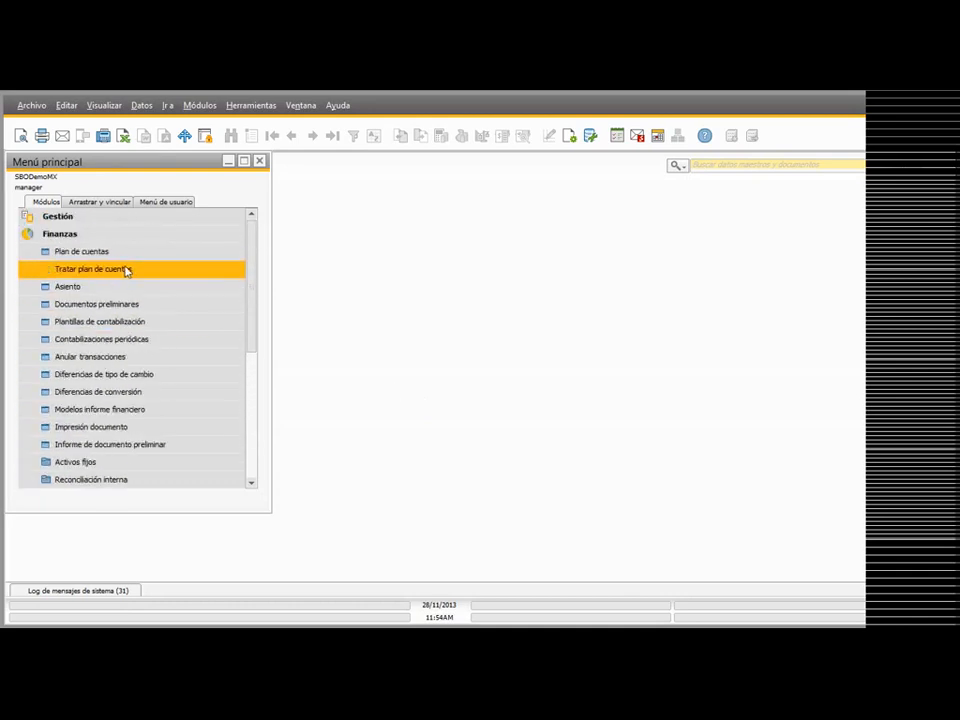
click(100, 236)
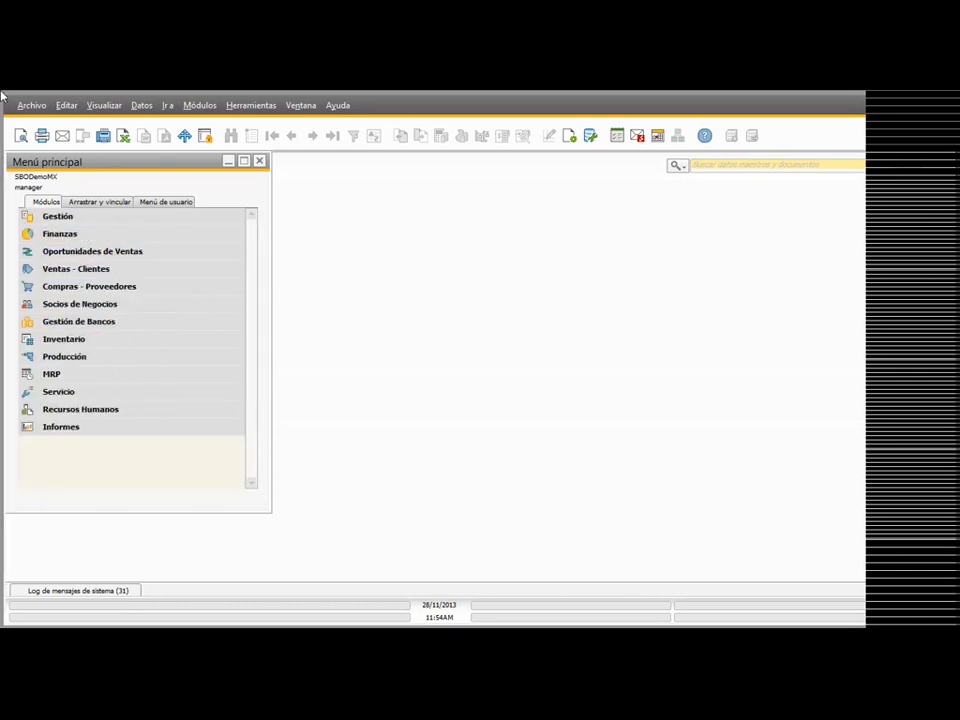